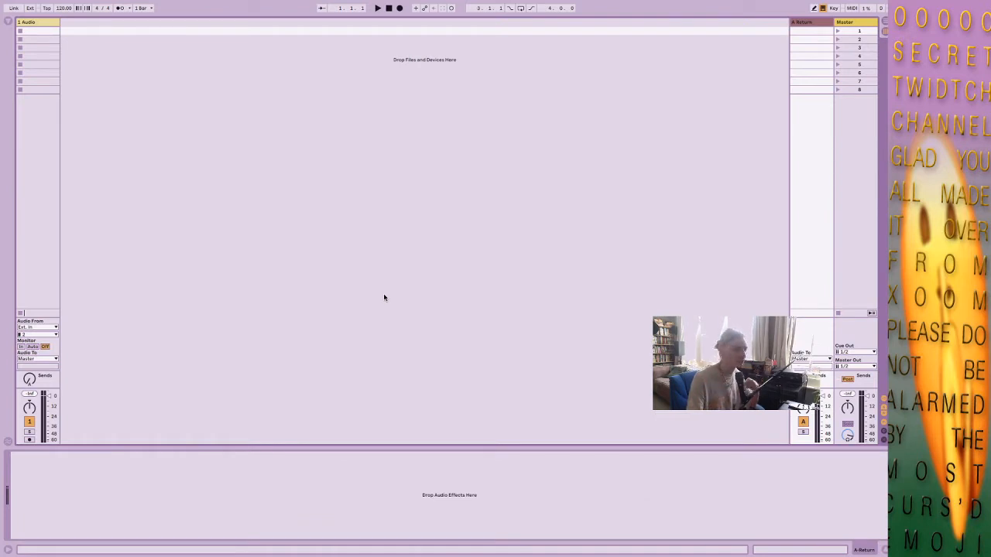
Open the Sample Library and look inside its drums folder and the breaks subfolder.
click(9, 22)
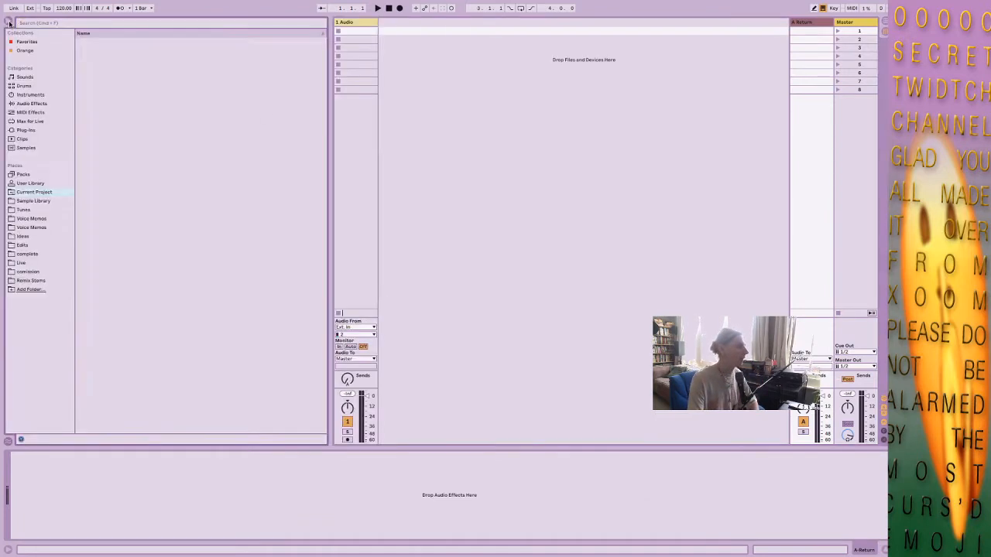
click(43, 201)
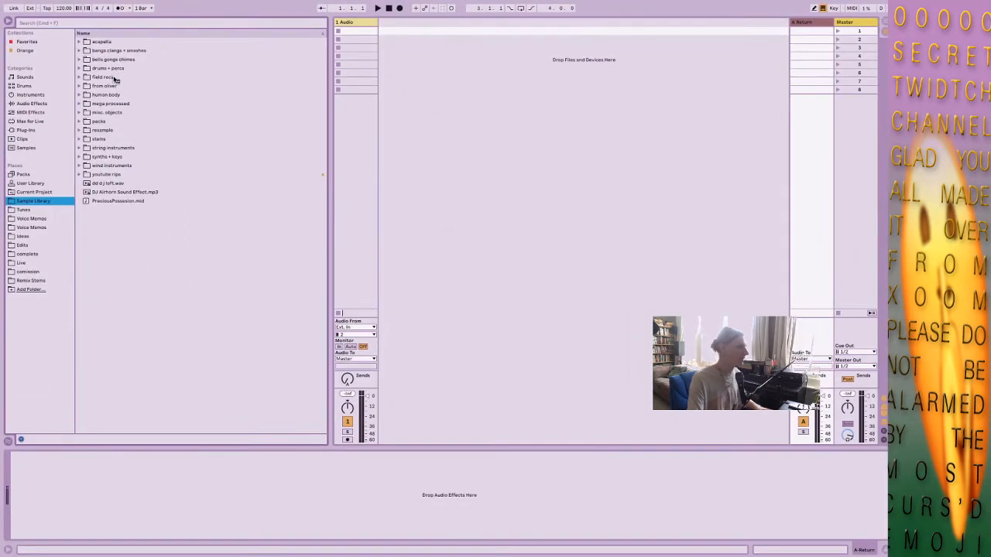
click(108, 69)
click(78, 69)
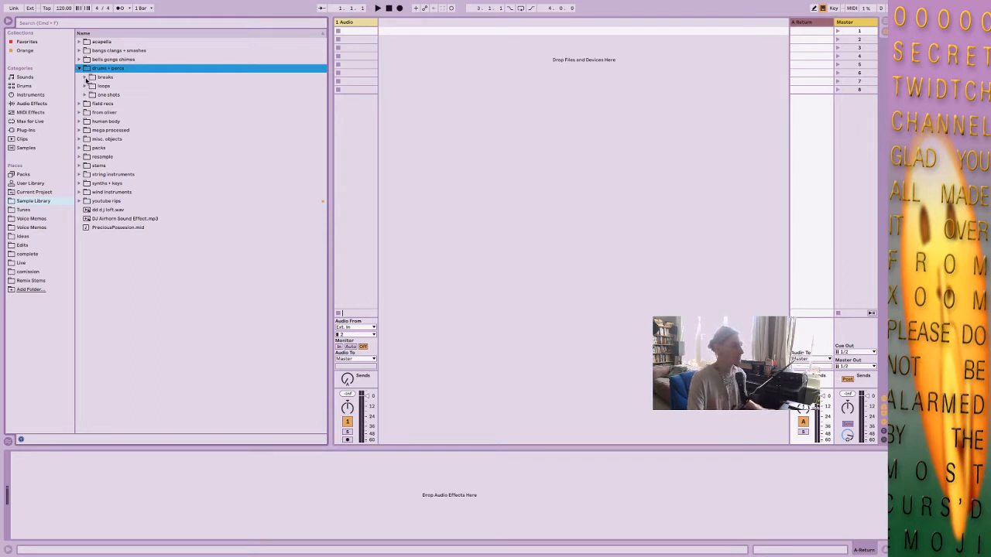
click(85, 77)
click(86, 78)
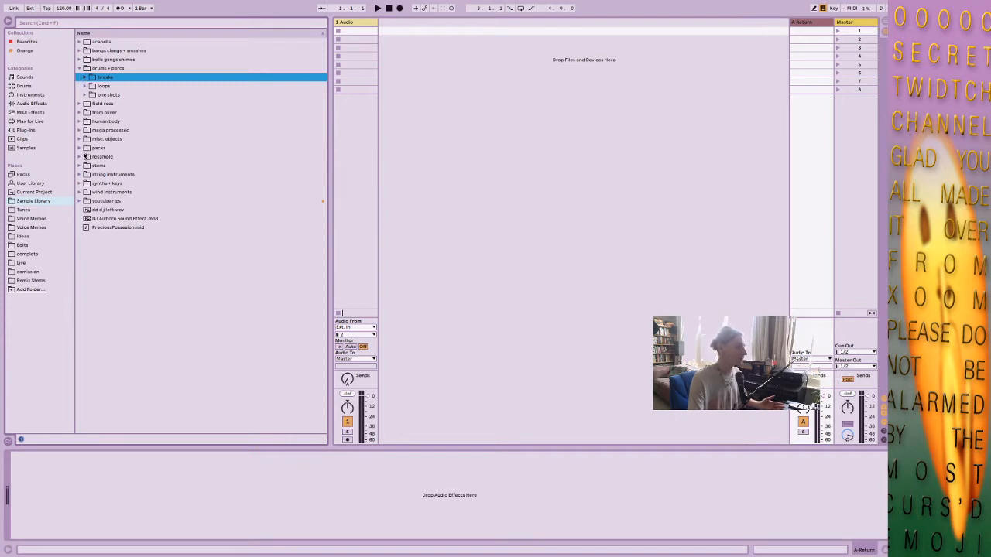
Expand the field recs folder and look through its city subfolder.
click(80, 104)
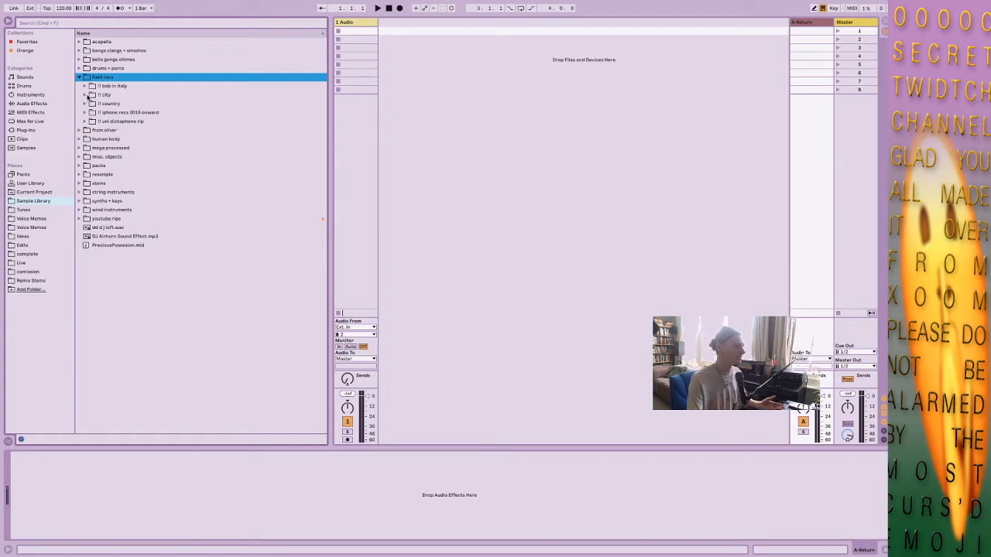
click(86, 94)
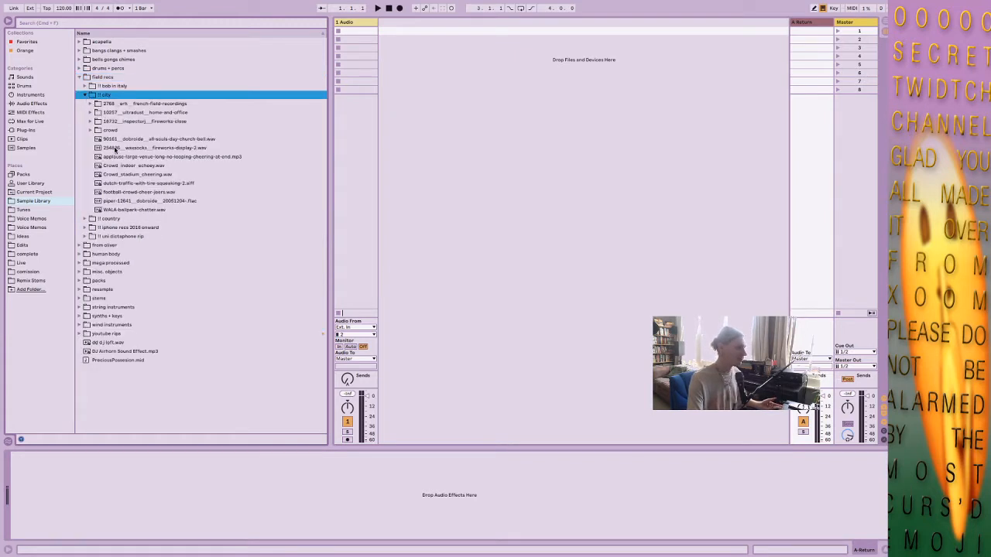
click(84, 95)
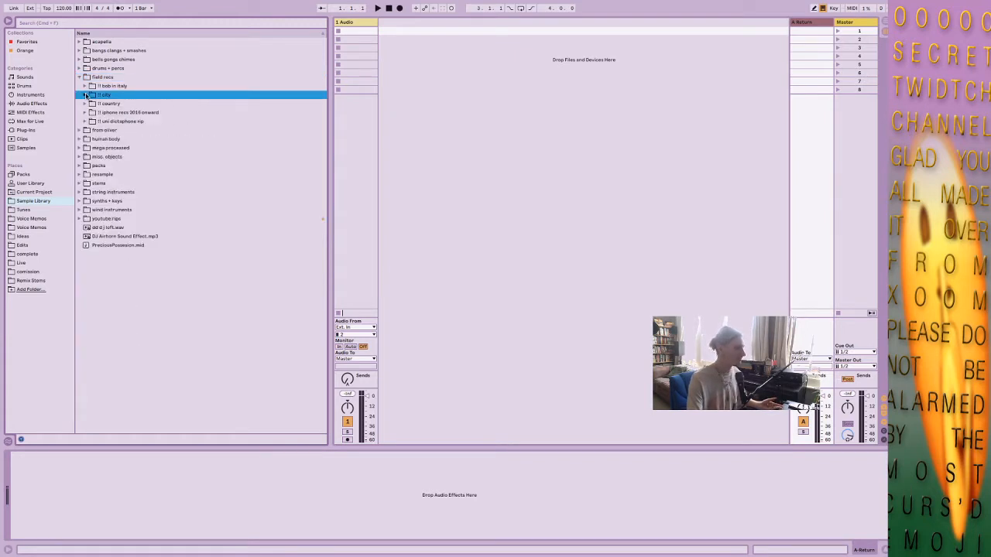
Expand the animals-feathery folder within the country bird calls and preview the crested-lark-plane-marshes recording.
click(85, 104)
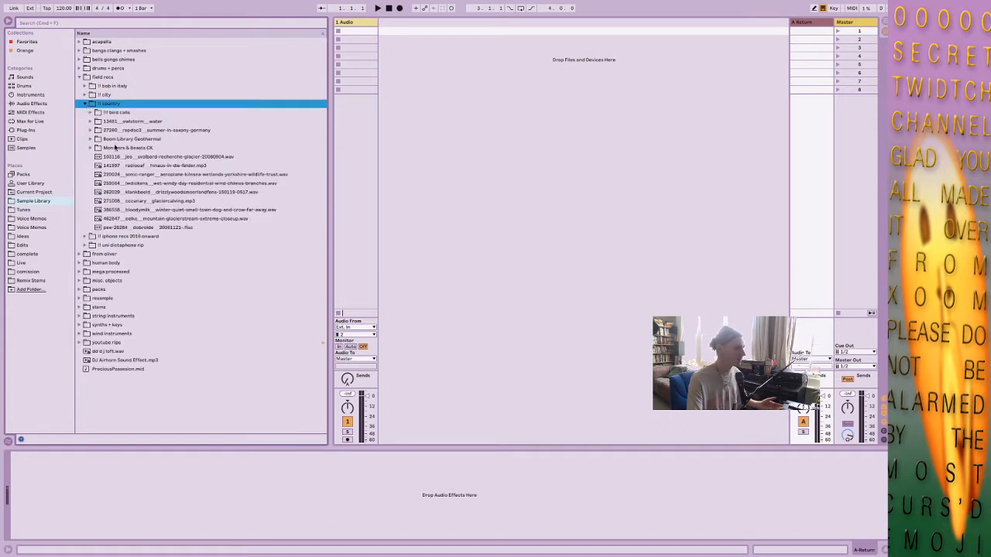
click(90, 113)
click(97, 121)
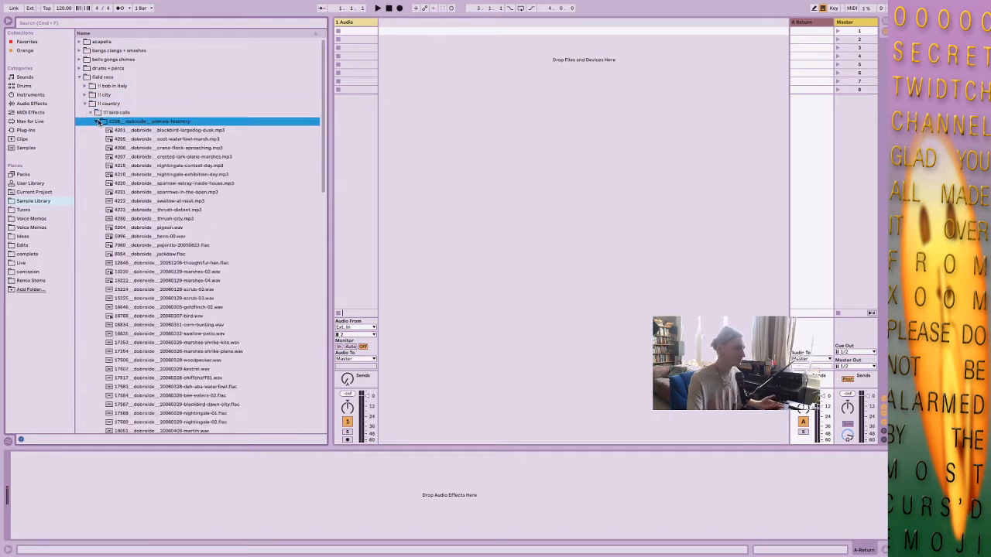
click(148, 156)
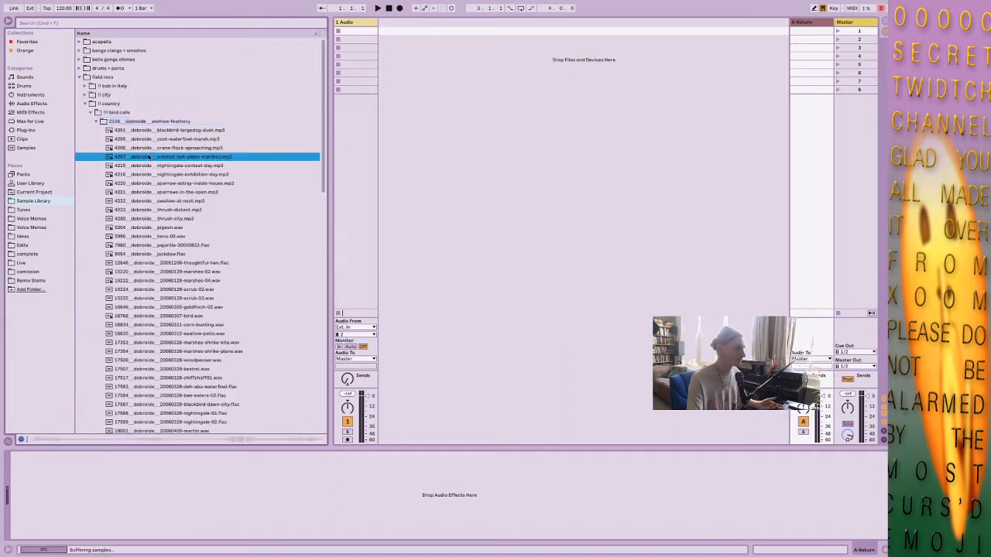
click(97, 121)
click(85, 104)
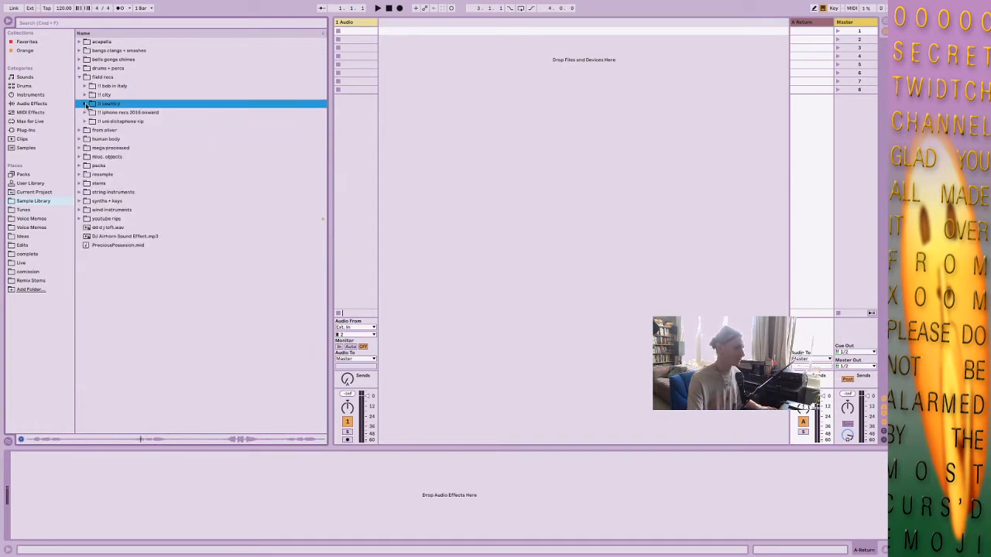
click(86, 104)
click(96, 121)
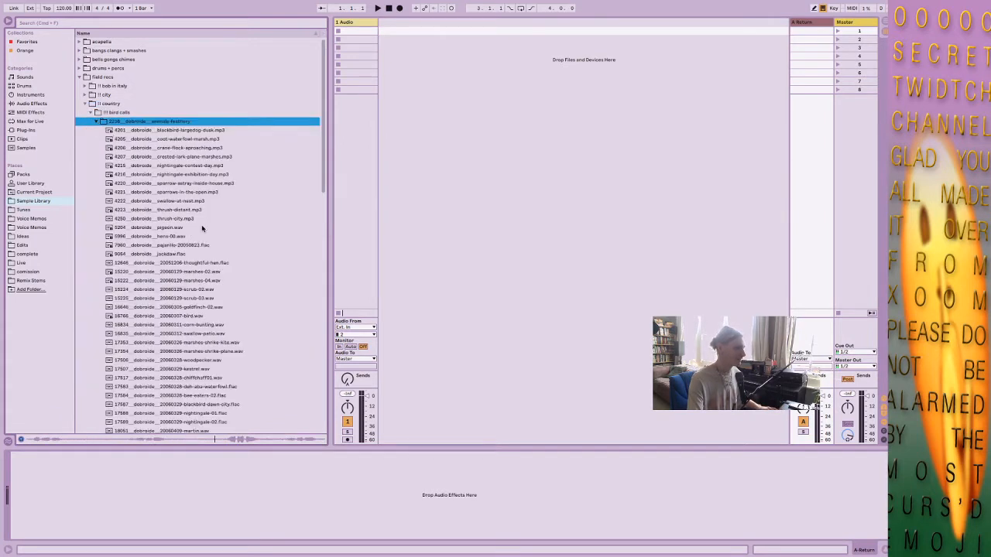
Switch to the Arrangement view and place the bolin-day-01 bird recording at the start of the first audio track.
click(883, 24)
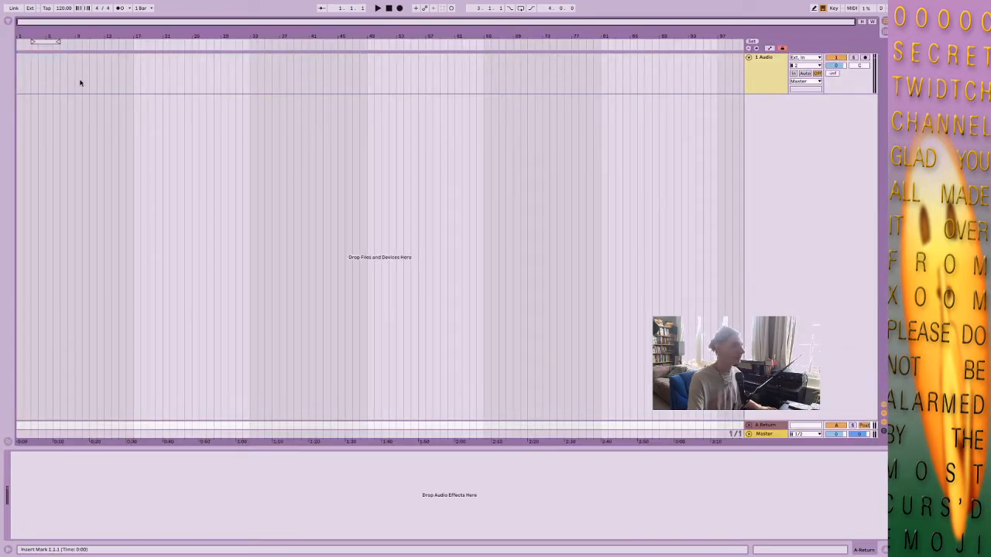
click(10, 22)
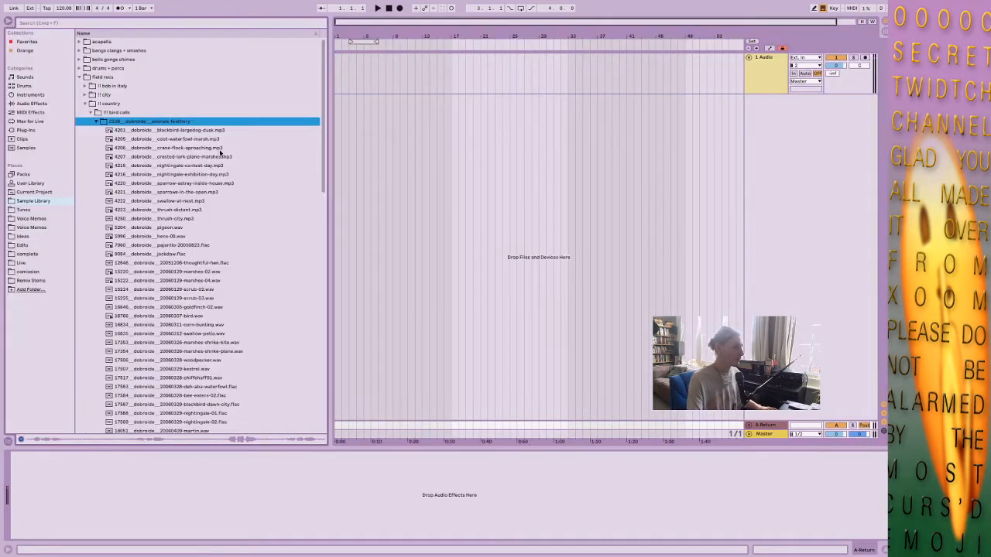
scroll(219, 155, down, 3)
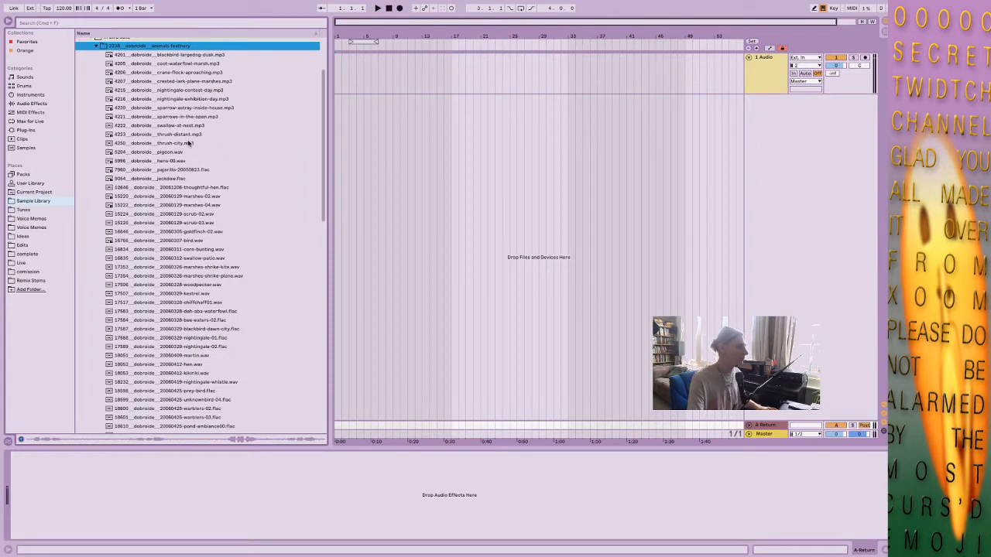
scroll(188, 143, down, 9)
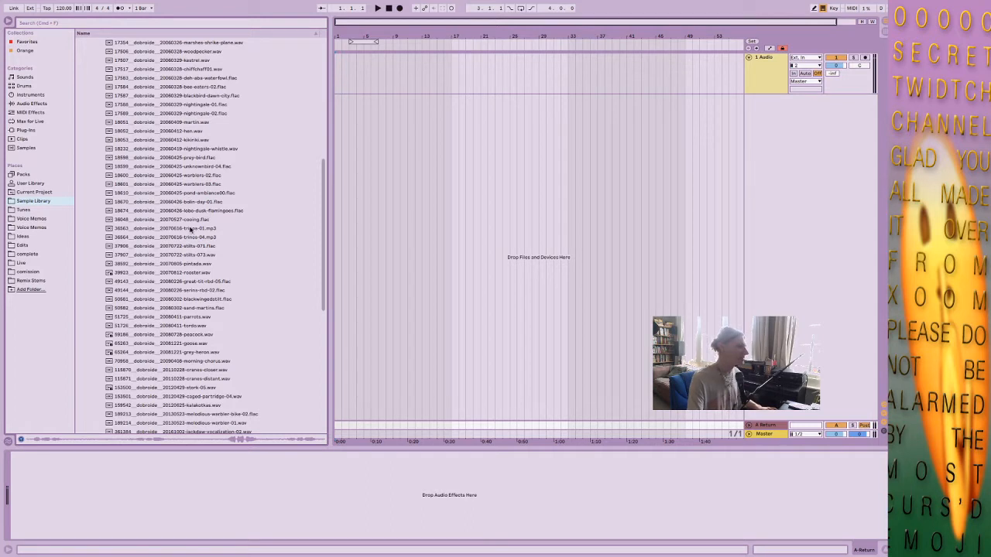
click(184, 202)
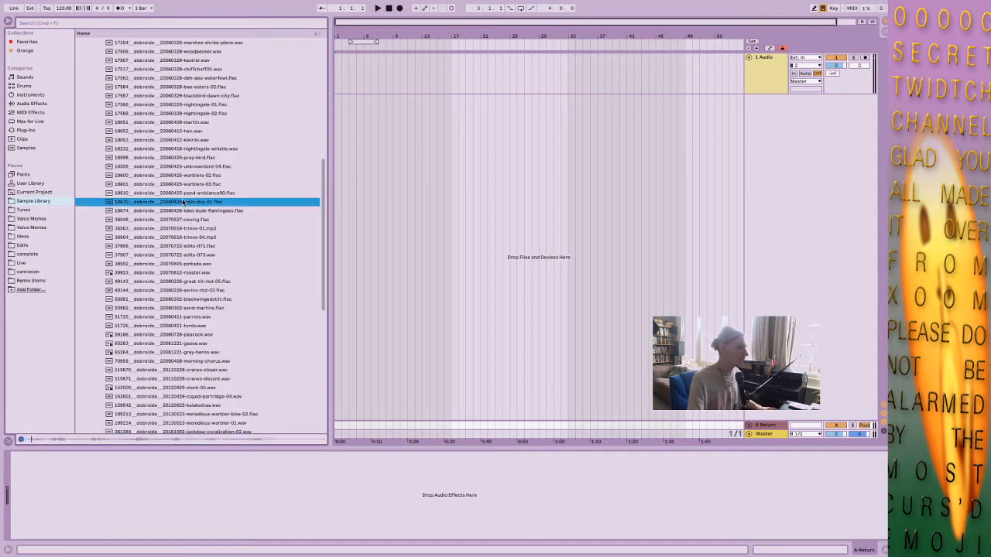
drag(180, 202, 336, 75)
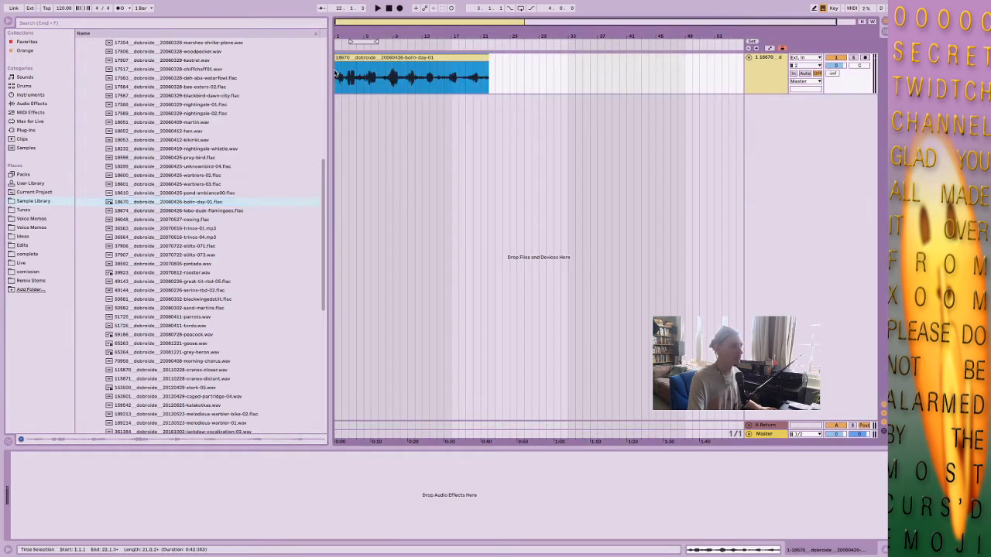
Duplicate the bird recording clip four times so that five copies run end to end on the track.
click(11, 26)
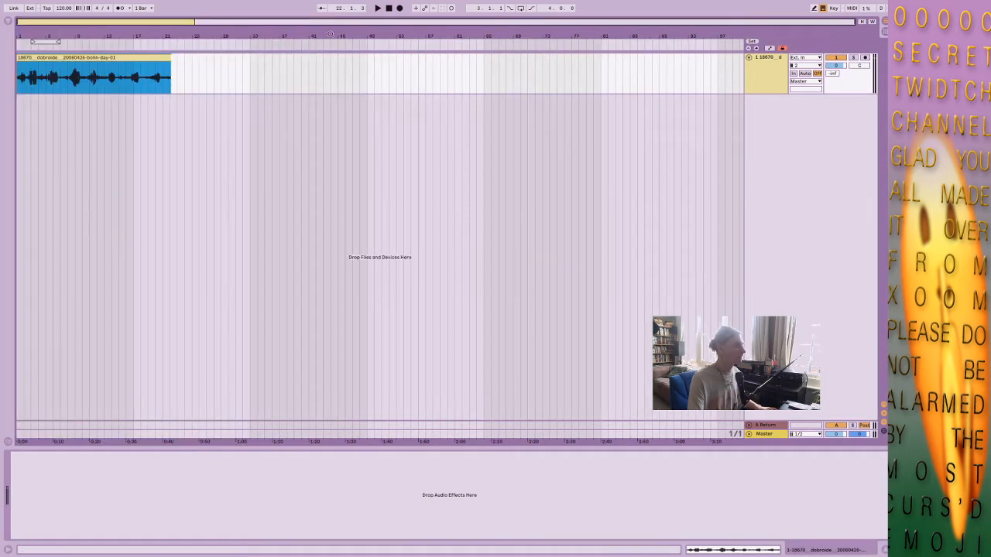
key(ctrl+d)
key(ctrl+d)
key(ctrl+d)
key(ctrl+d)
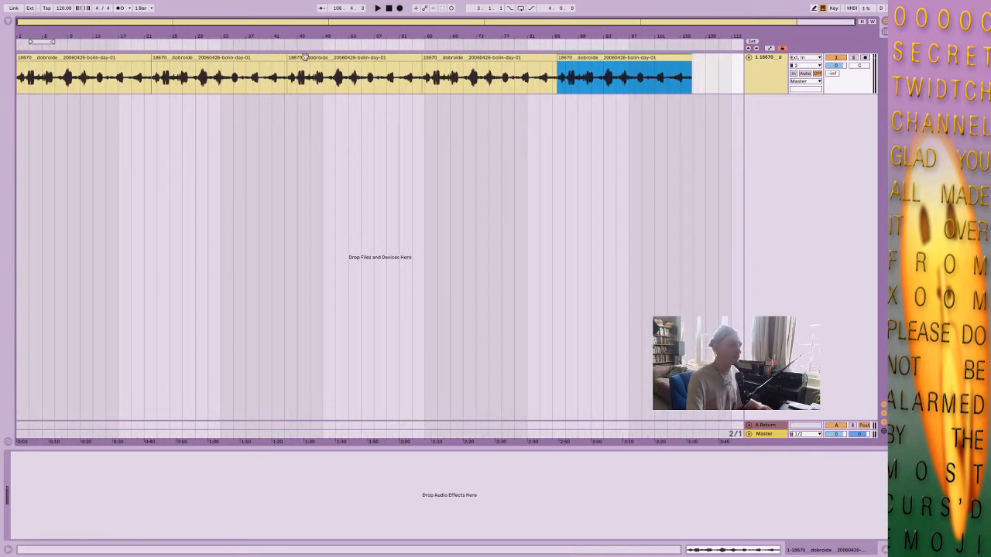
Loop the 16-bar section from bar 17 to bar 33 and play it.
key(space)
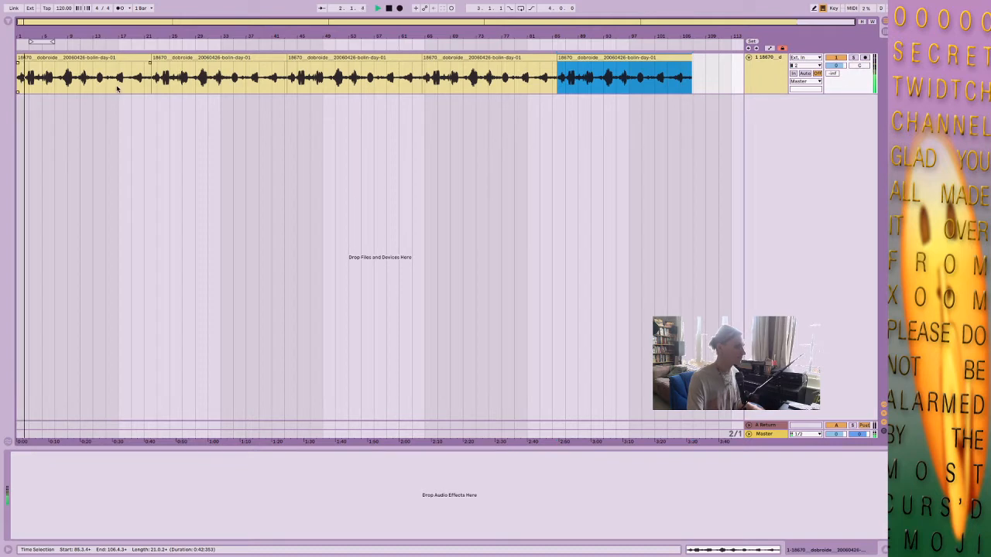
drag(119, 81, 221, 78)
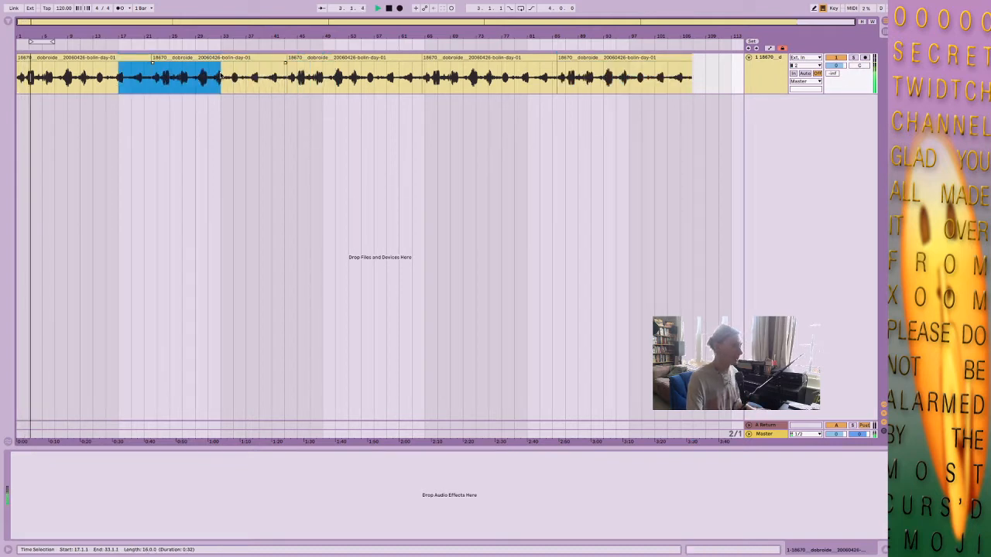
key(super+l)
key(space)
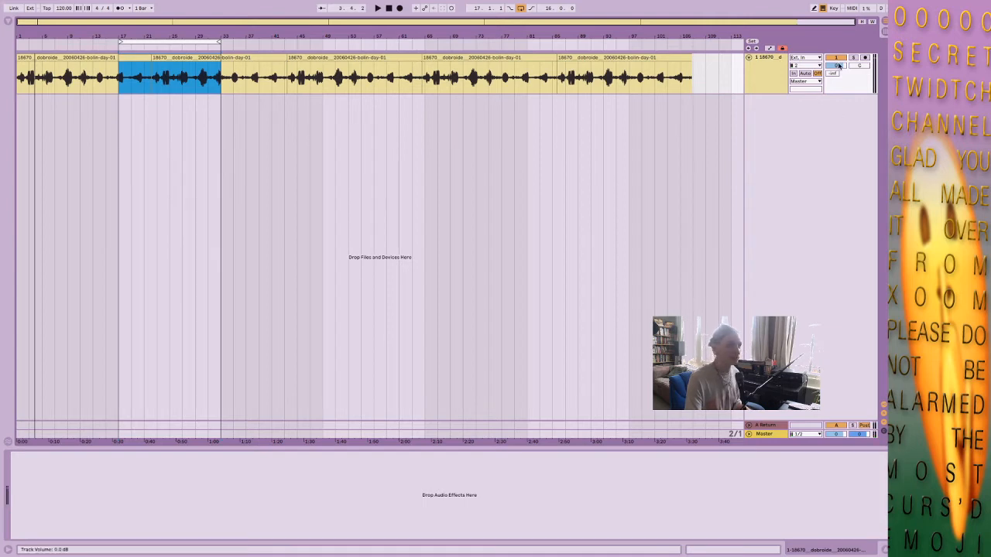
key(space)
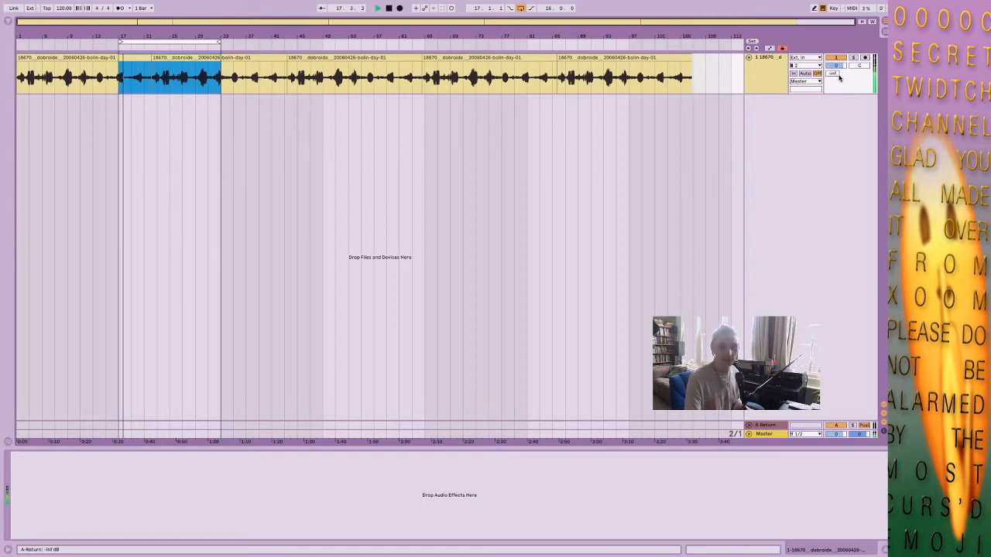
Lower the bird recording track's volume to -6.0 dB and resume playback.
key(space)
drag(832, 66, 832, 78)
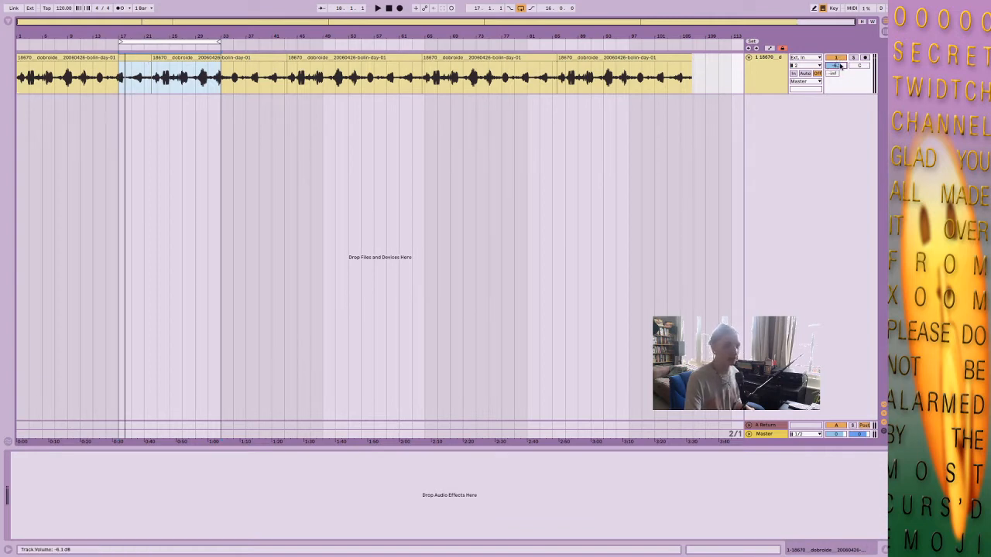
key(space)
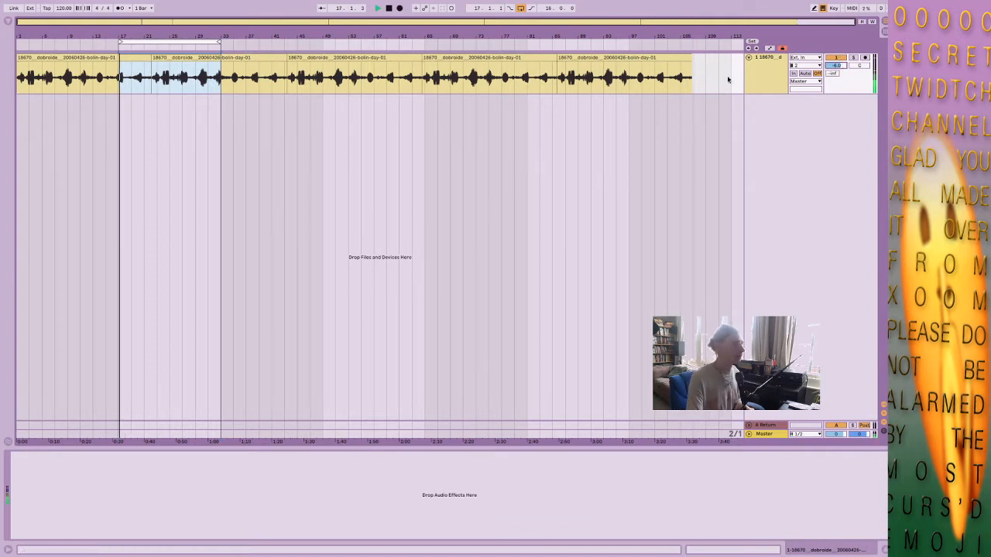
Search the browser for "auto" and add an Auto Filter to the bird recording track.
click(8, 21)
click(65, 23)
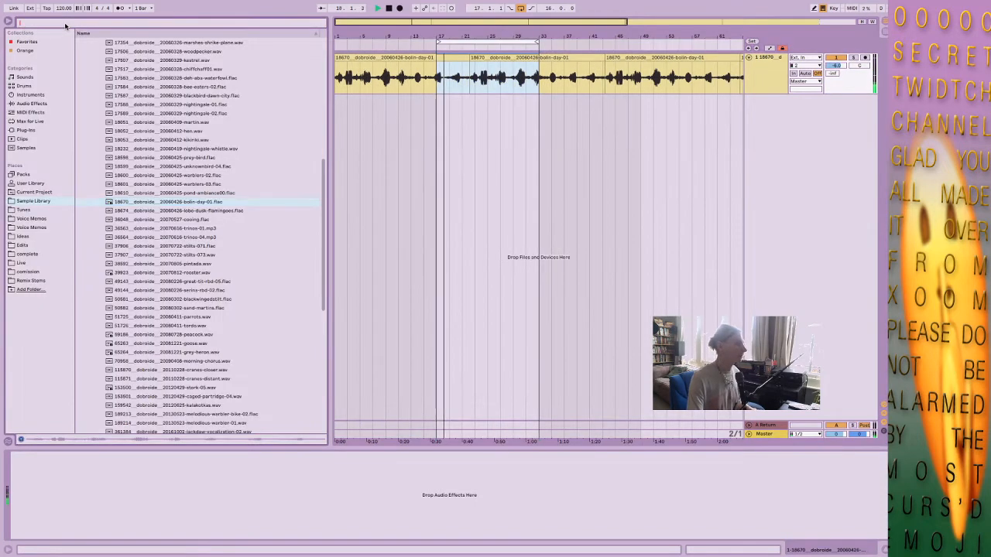
text(autol)
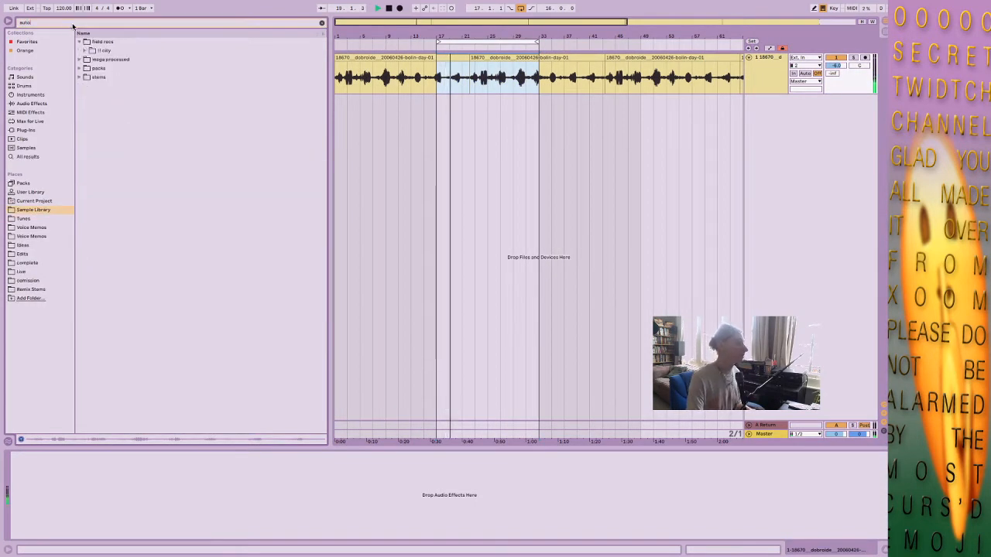
key(BackSpace)
key(Down)
key(Down)
key(Return)
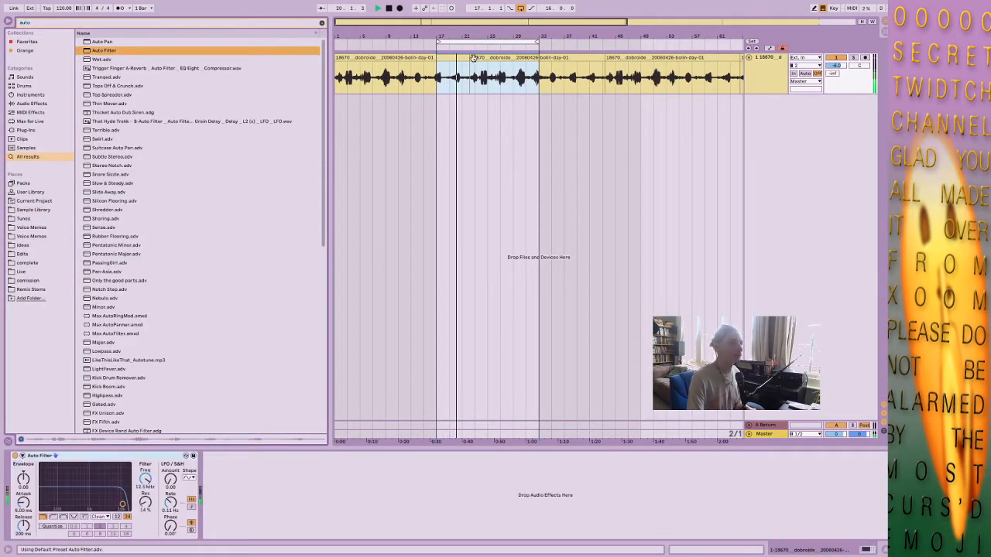
Find the Frequency Shifter effect and add it after the Auto Filter.
key(ctrl+f)
text(frequen)
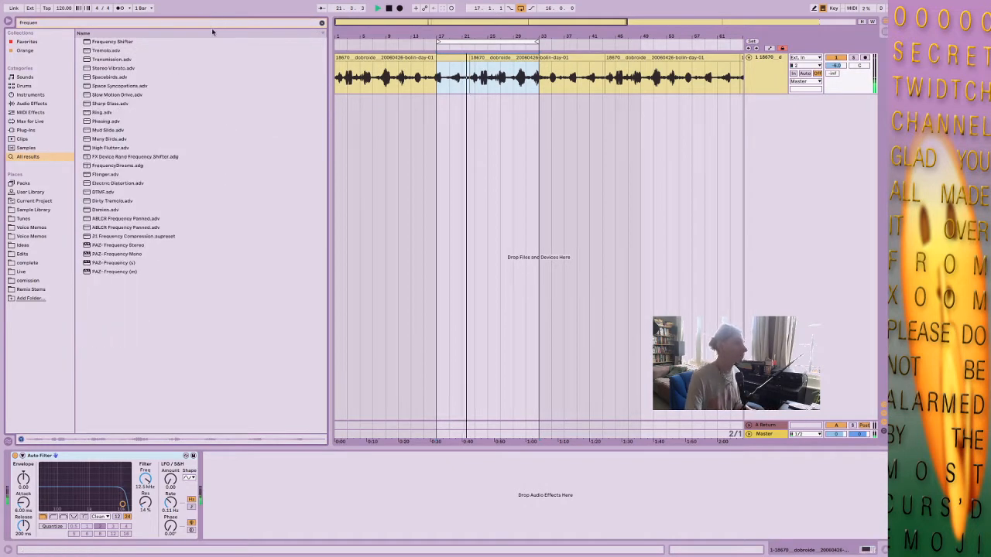
click(128, 42)
drag(127, 44, 338, 495)
click(100, 23)
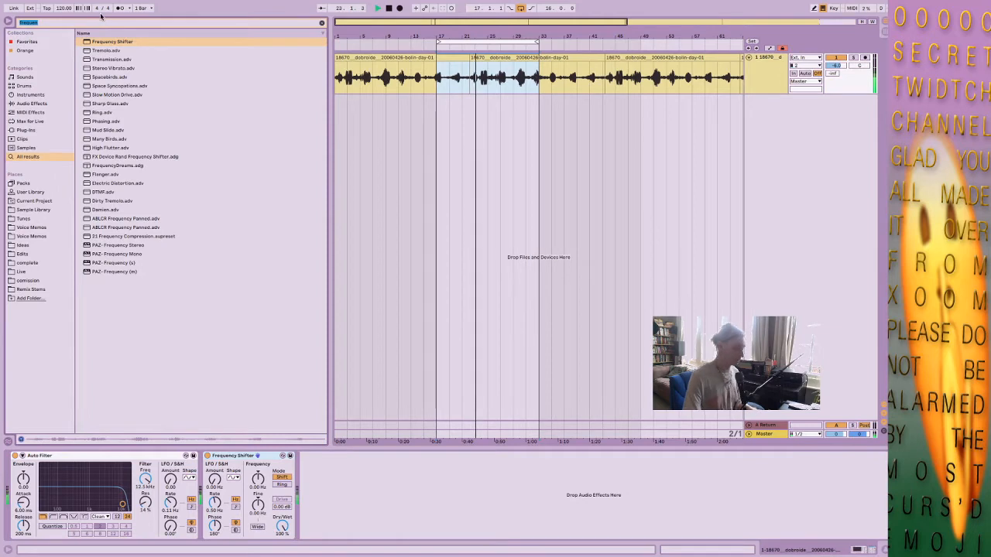
key(BackSpace)
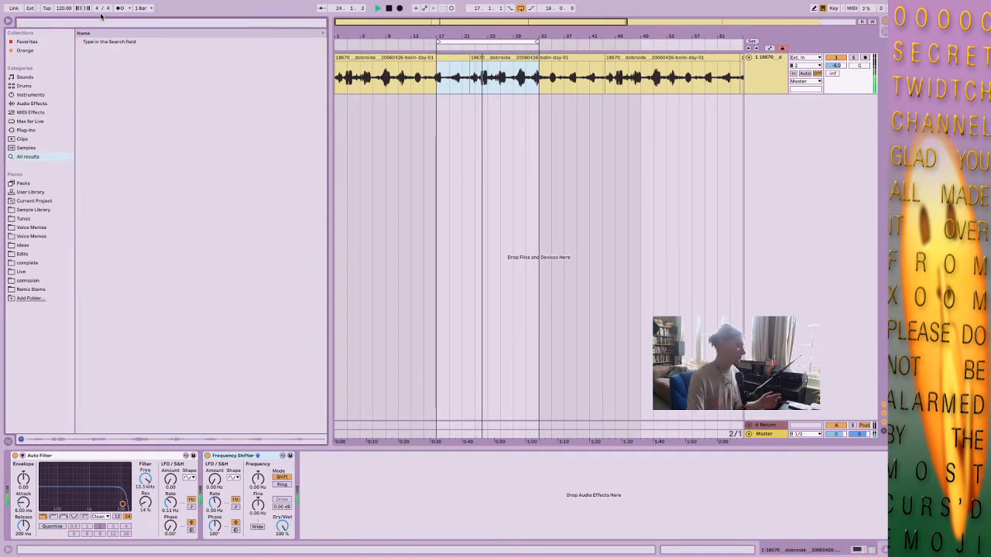
text(reverb)
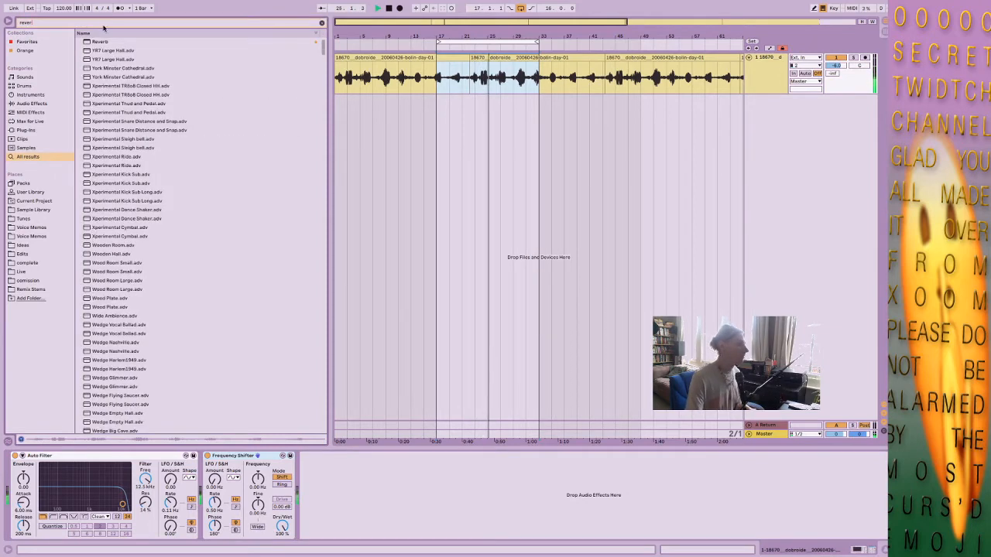
mouse_move(100, 41)
mouse_down()
mouse_move(481, 551)
mouse_move(453, 519)
mouse_up()
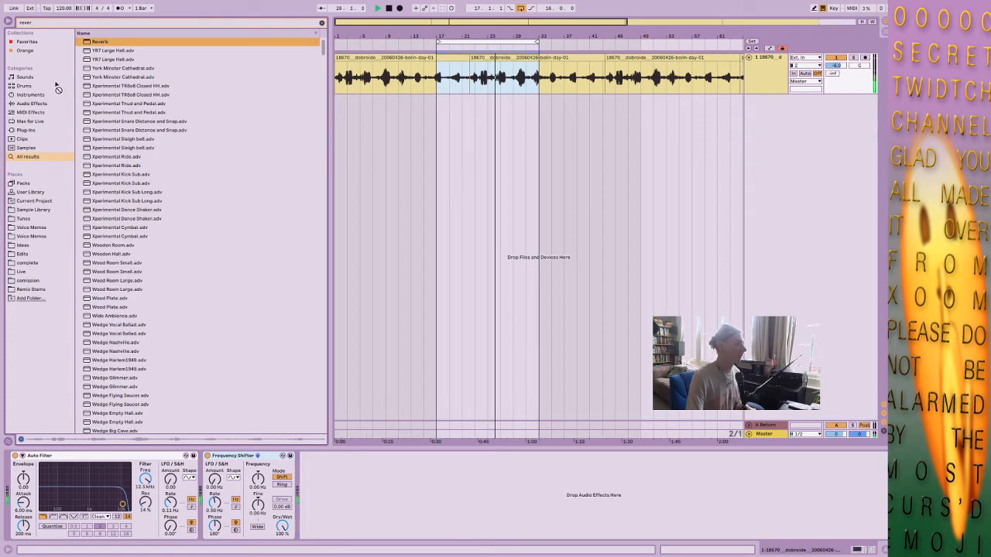
Search the browser for "vintage" and add ValhallaVintageVerb after the Frequency Shifter.
click(69, 23)
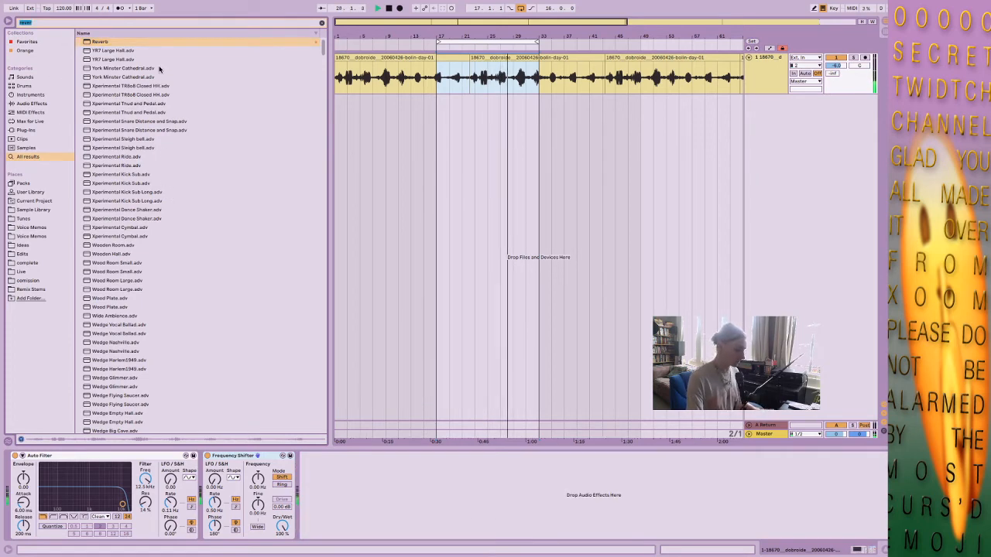
text(c)
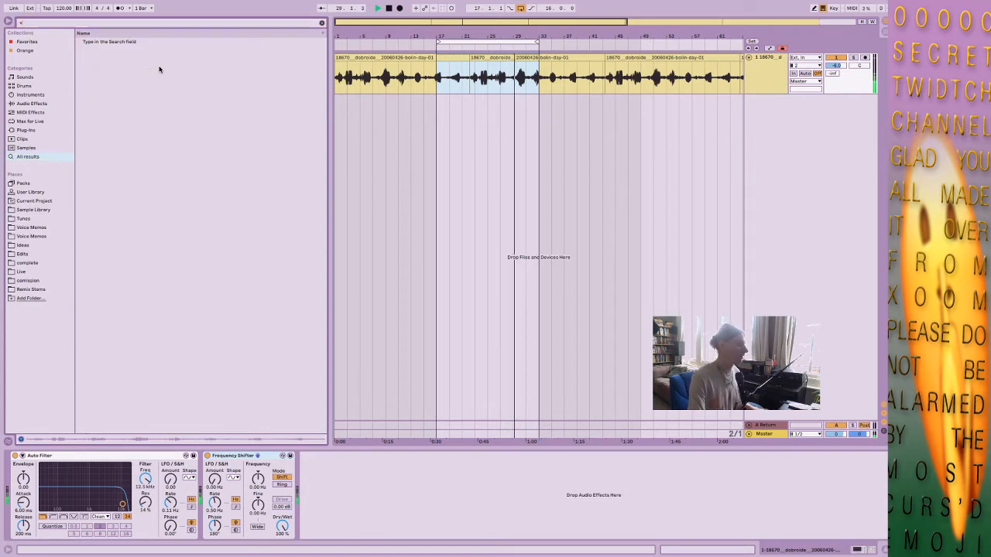
text(aint)
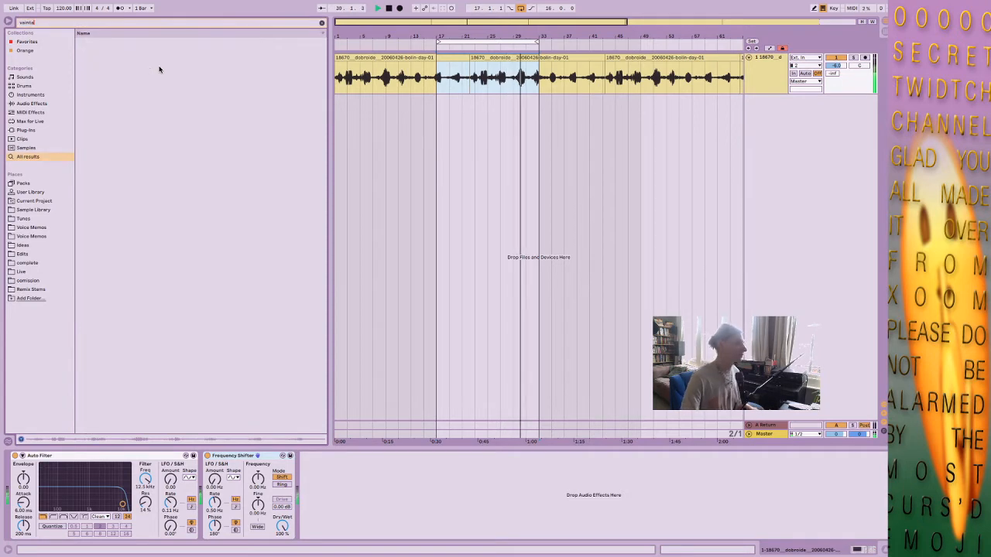
key(BackSpace)
key(BackSpace)
key(BackSpace)
key(BackSpace)
key(BackSpace)
text(vintage)
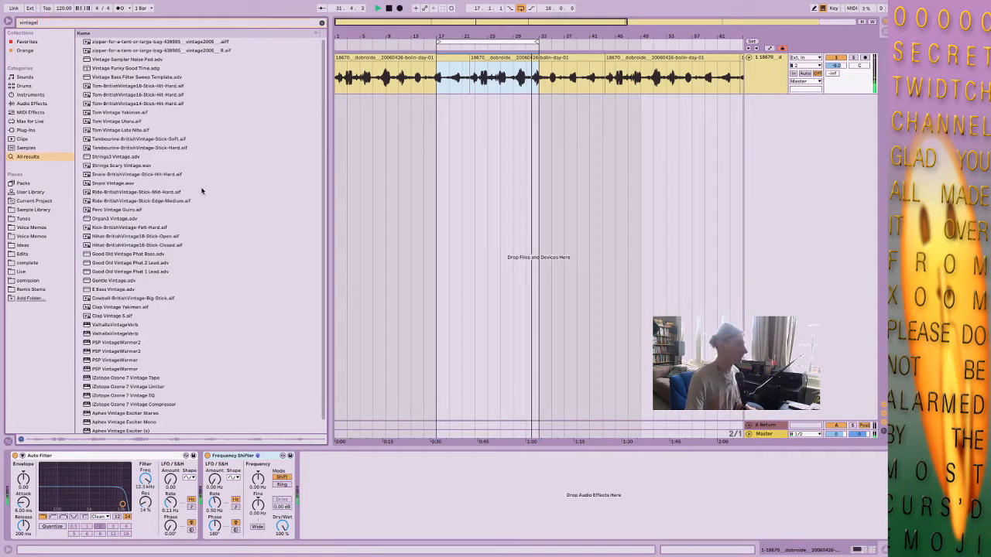
scroll(201, 191, down, 1)
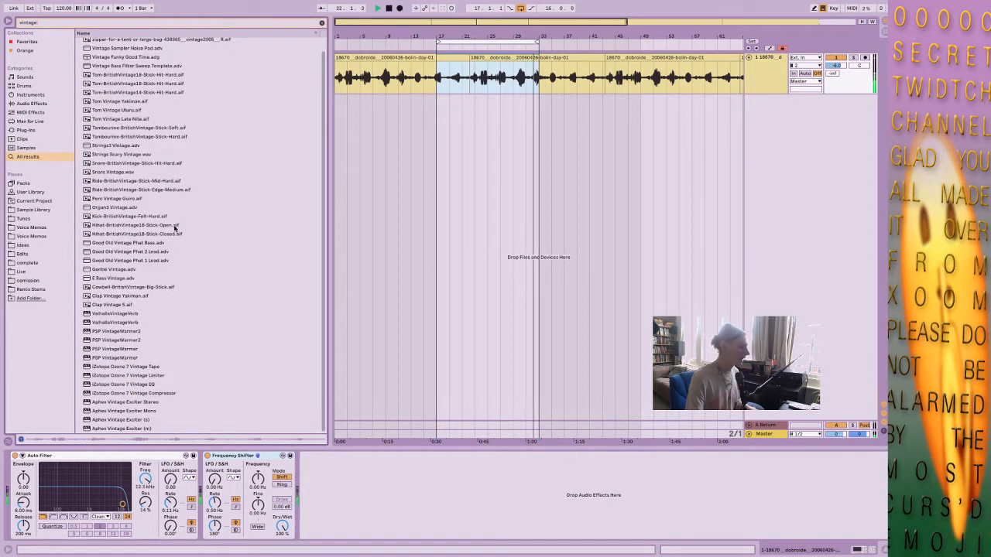
click(128, 322)
drag(411, 460, 403, 468)
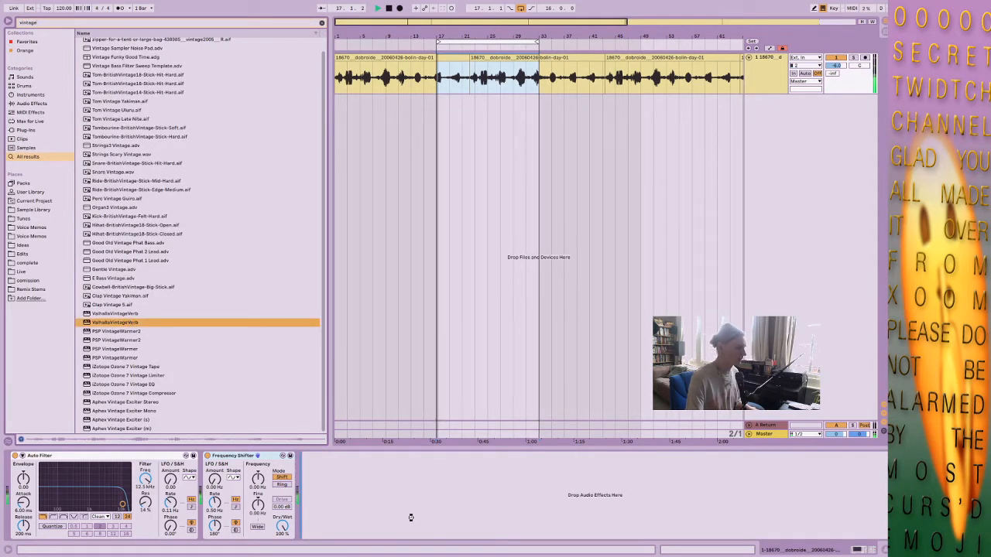
Set ValhallaVintageVerb's color to NOW, its mix to about 26.4% and its predelay to about 39.19 ms.
drag(389, 125, 378, 161)
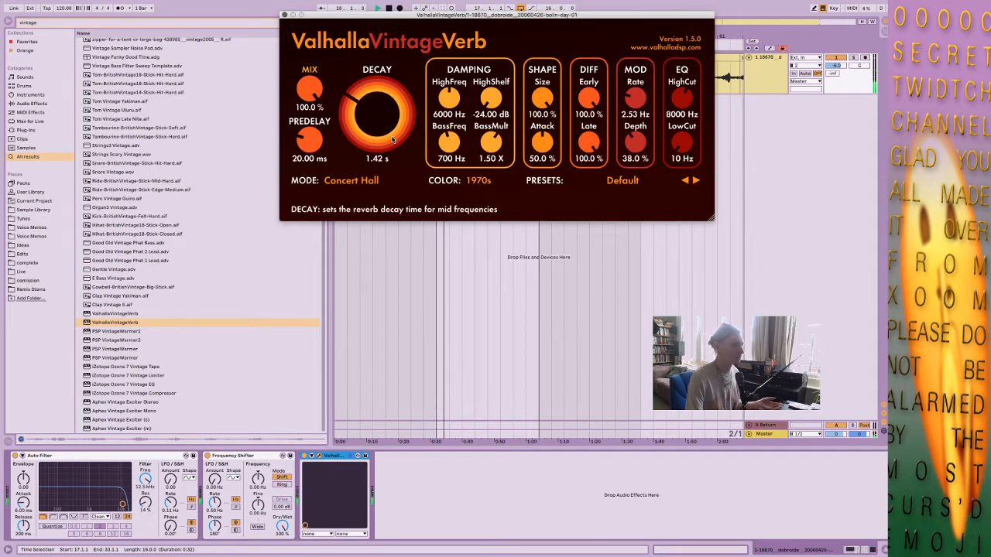
click(484, 180)
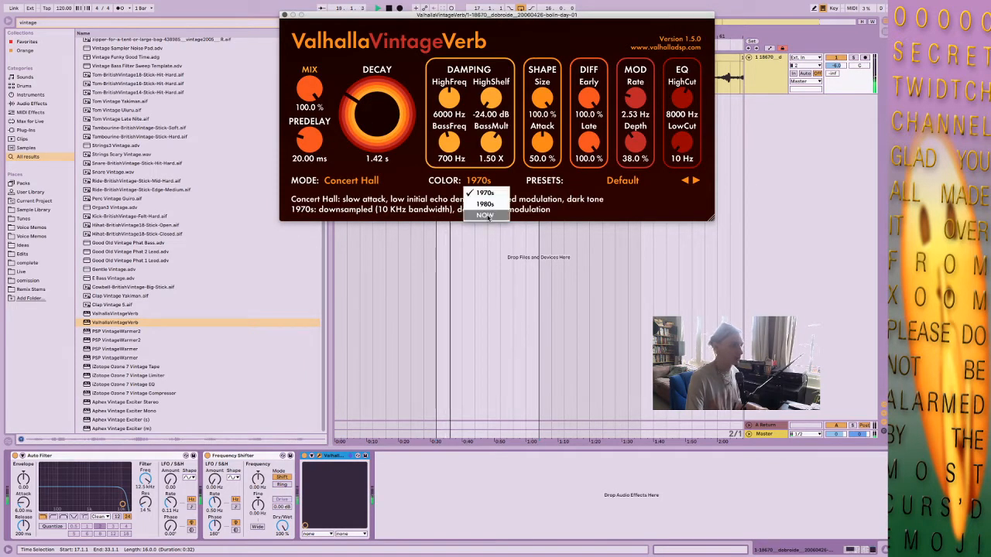
click(485, 214)
mouse_move(309, 89)
mouse_down()
mouse_move(318, 164)
mouse_move(303, 135)
mouse_move(314, 91)
mouse_up()
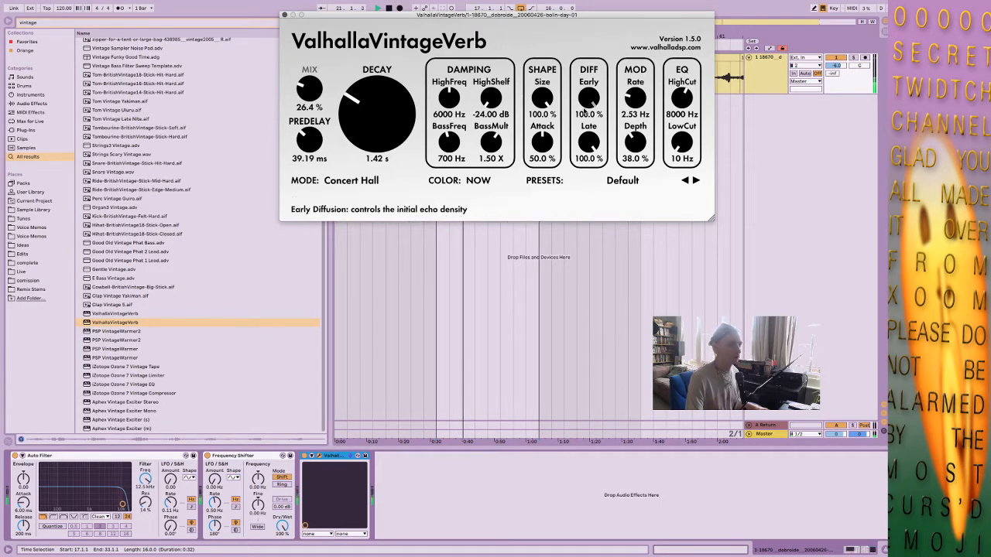
Search the browser for "vertigo" and add the Vertigo VSC-2 compressor after ValhallaVintageVerb.
click(106, 22)
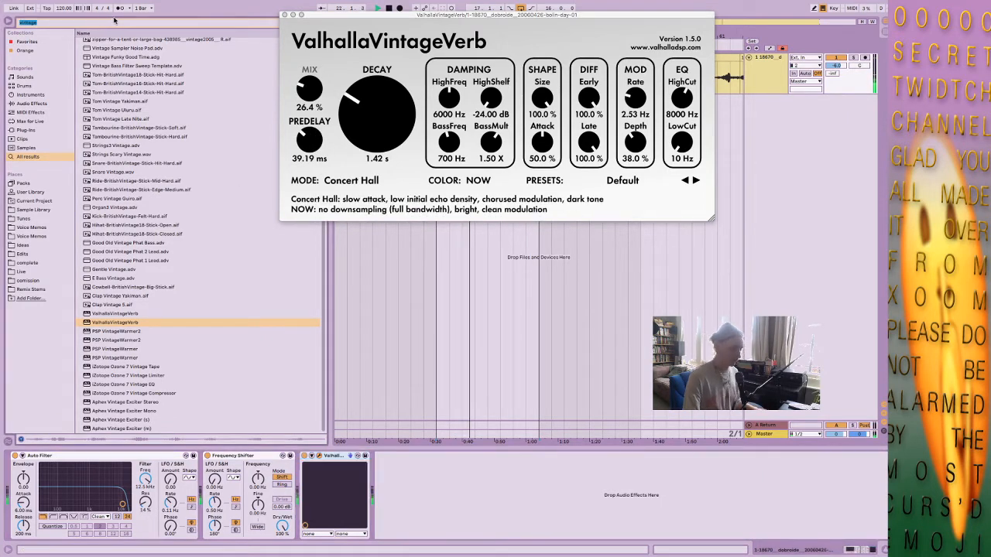
text(verb)
text(igo)
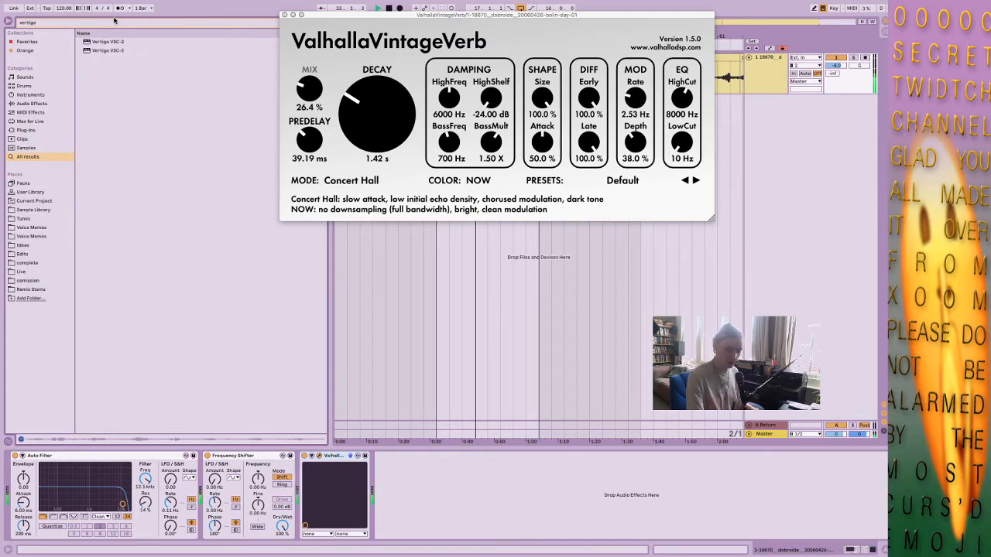
click(114, 21)
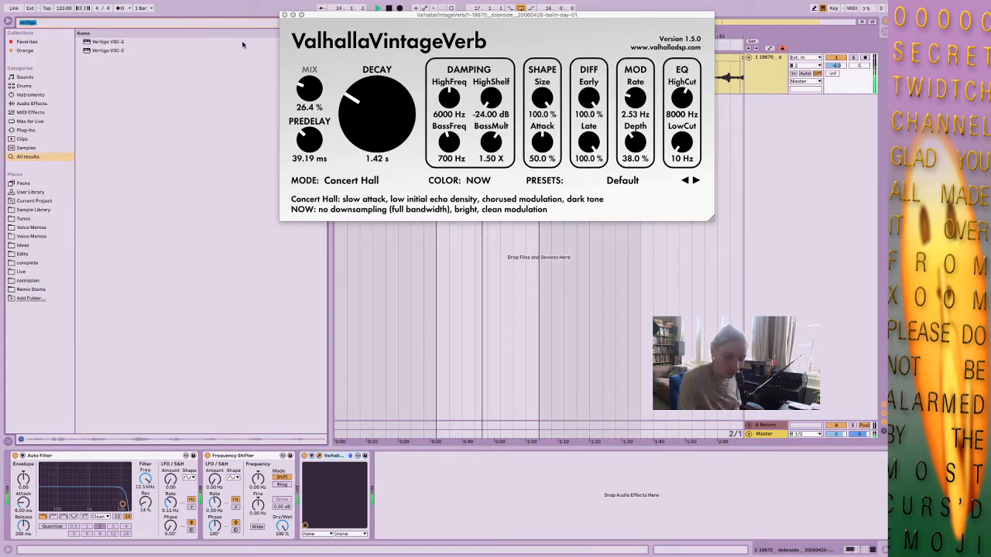
click(103, 51)
drag(103, 51, 436, 493)
Set the Vertigo VSC-2's threshold to about -28.4 dB, adjust its make-up gain and close the compressor window.
drag(441, 423, 436, 301)
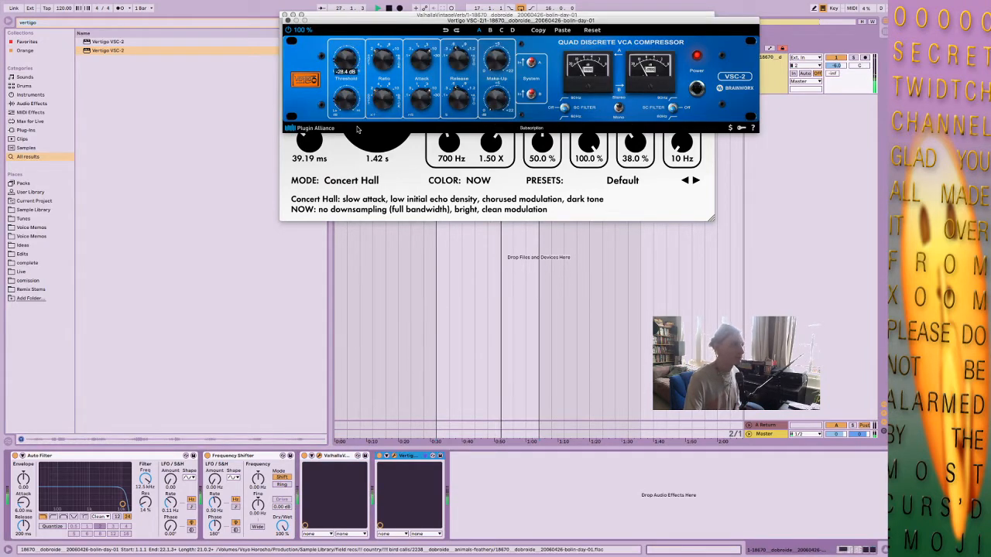
drag(507, 62, 509, 25)
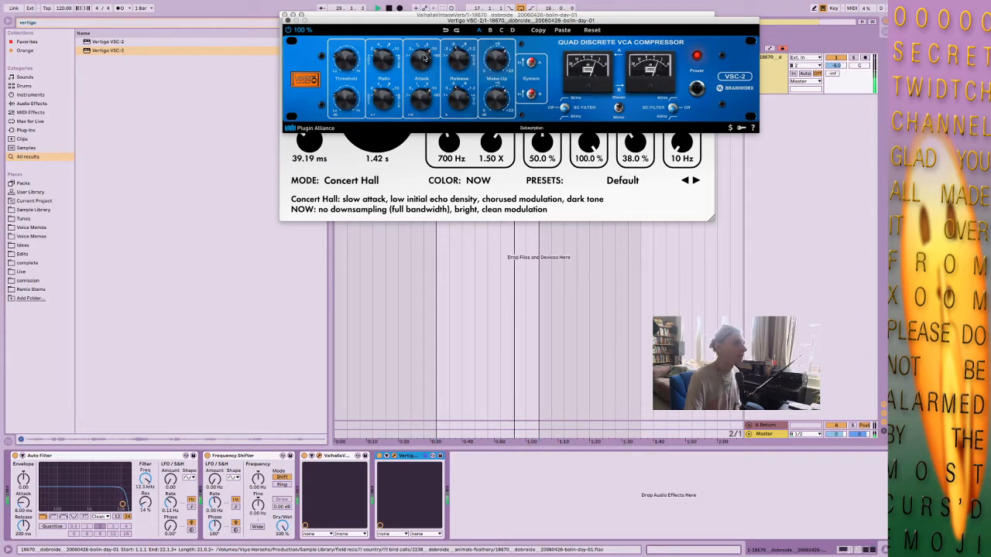
mouse_move(390, 52)
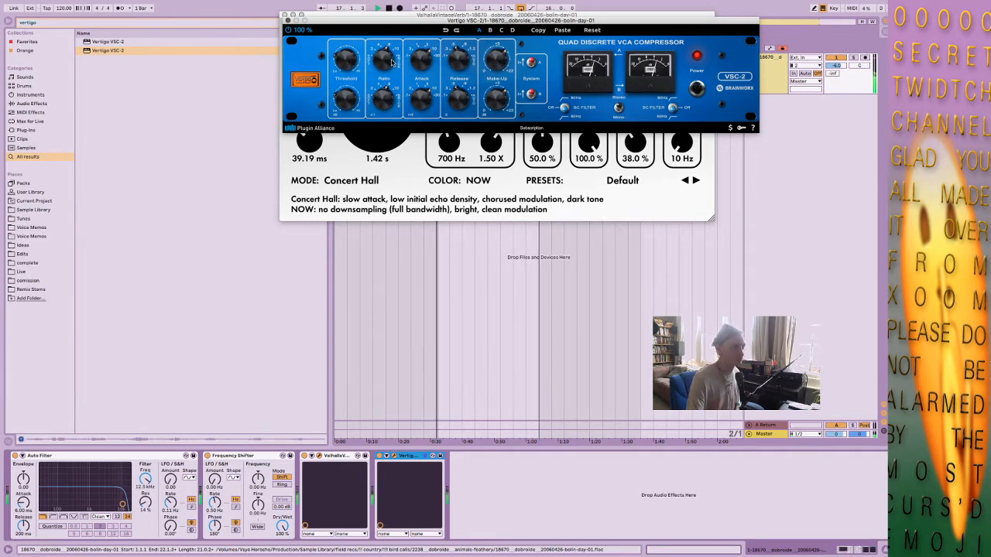
click(288, 21)
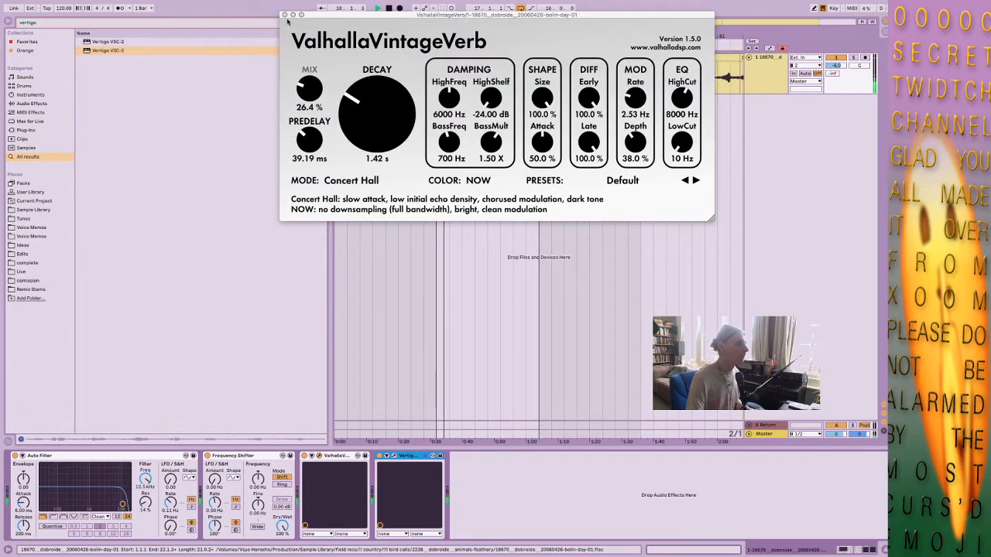
Set the reverb's decay to 1.12 s and predelay to 95.42 ms, and make the Auto Filter a band-pass at 2.05 kHz.
drag(364, 104, 320, 116)
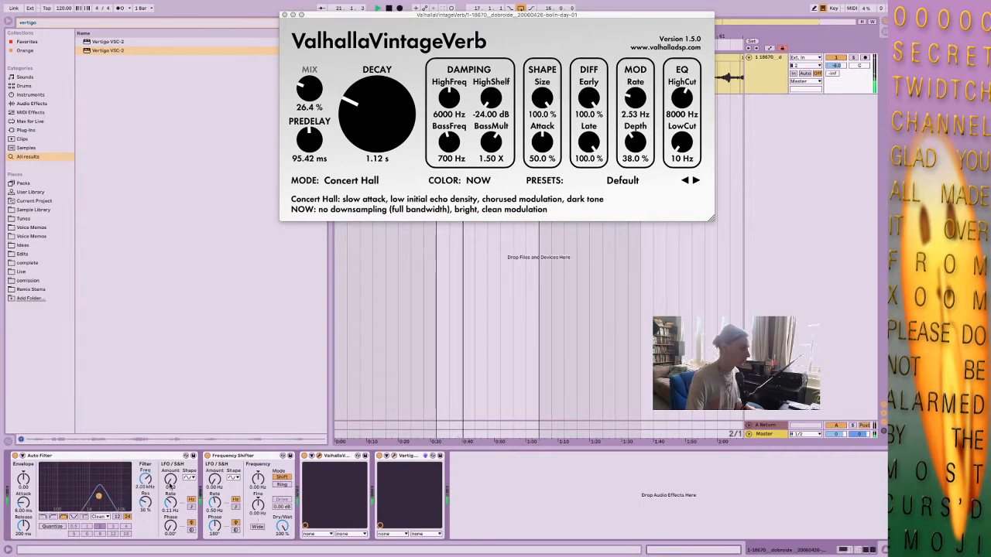
Group the Auto Filter into an Audio Effect Rack and duplicate its chain twice to make three parallel chains.
click(133, 456)
key(super+g)
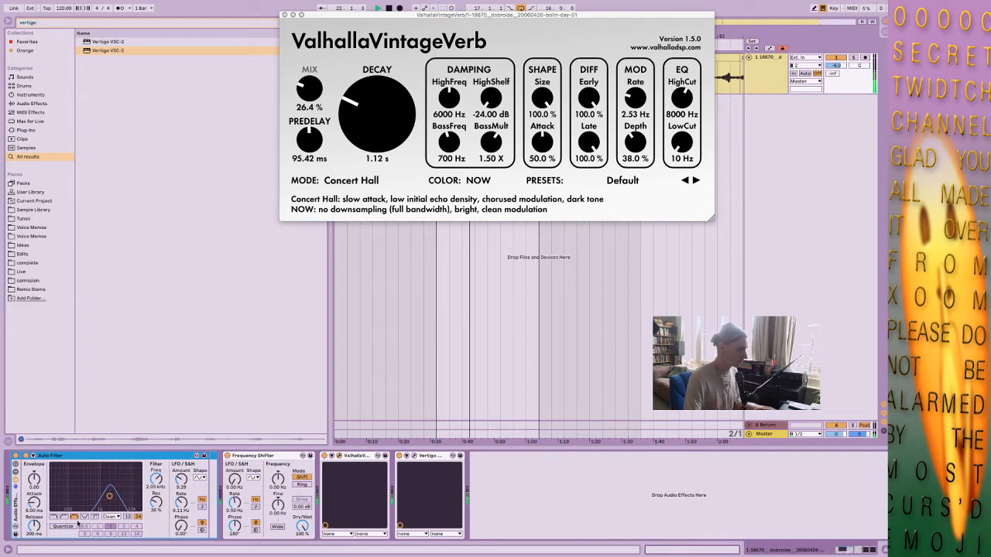
click(16, 472)
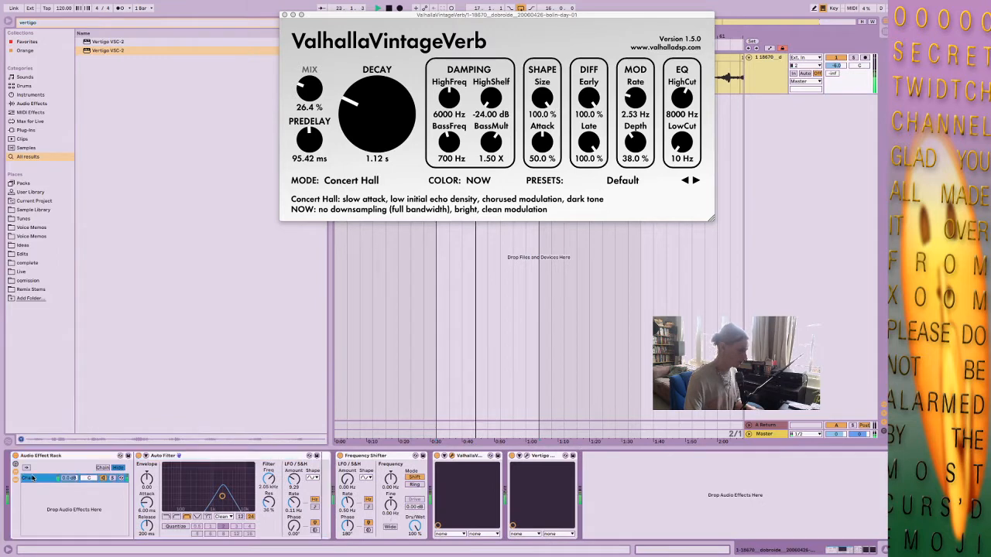
click(31, 478)
key(super+d)
key(super+d)
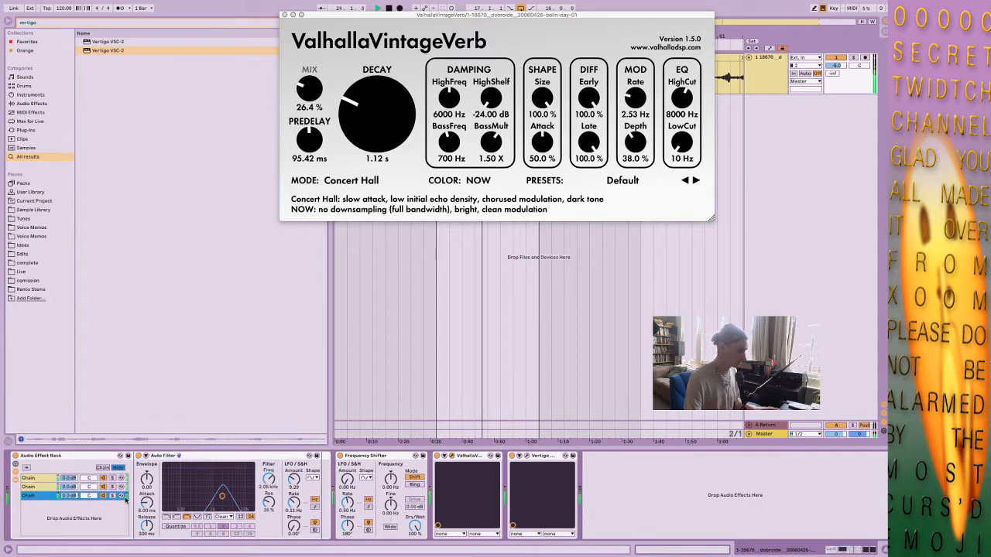
Make the second chain's Auto Filter a high-pass with a 0.04 Hz LFO rate, and set the third chain's filter frequency to 613 Hz.
click(47, 487)
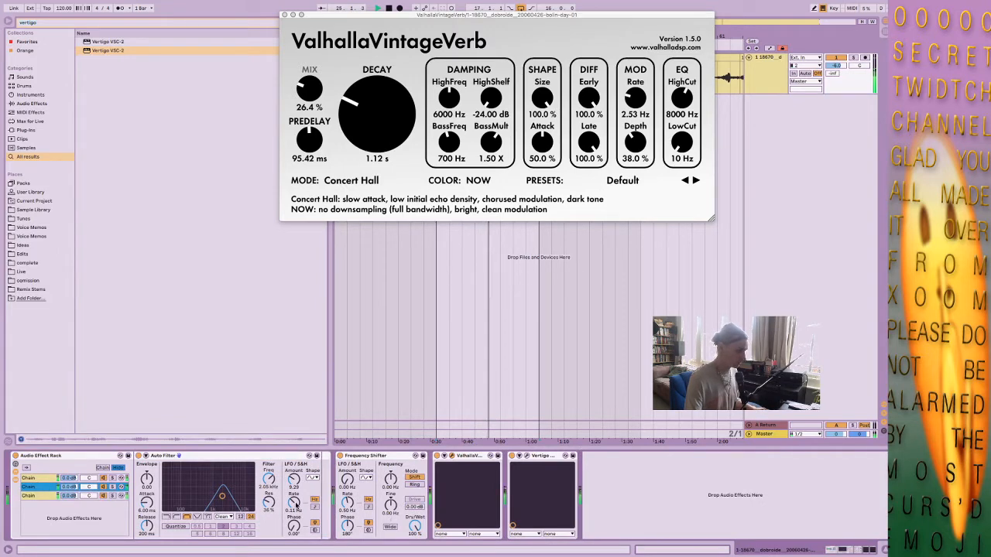
mouse_move(294, 495)
mouse_down()
mouse_move(294, 508)
mouse_move(294, 478)
mouse_up()
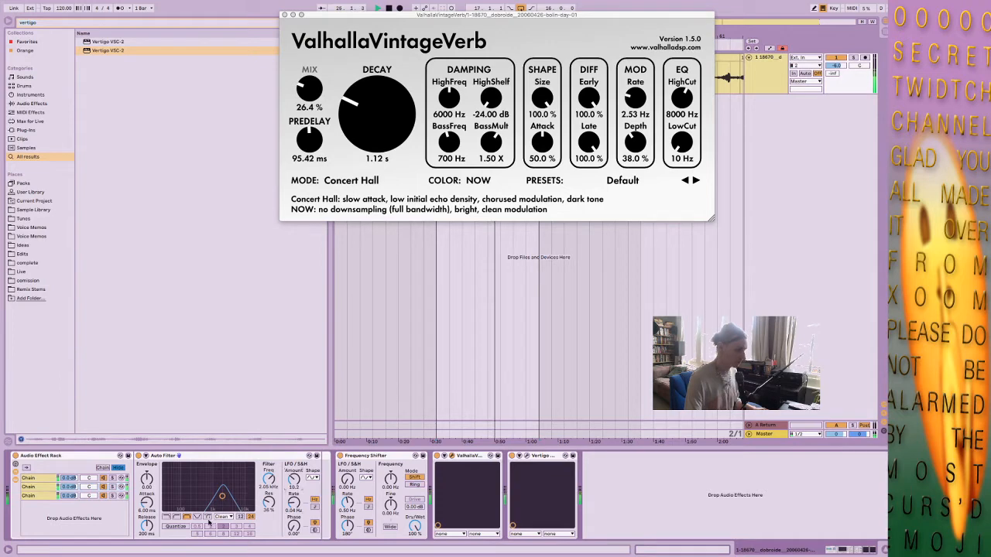
click(176, 517)
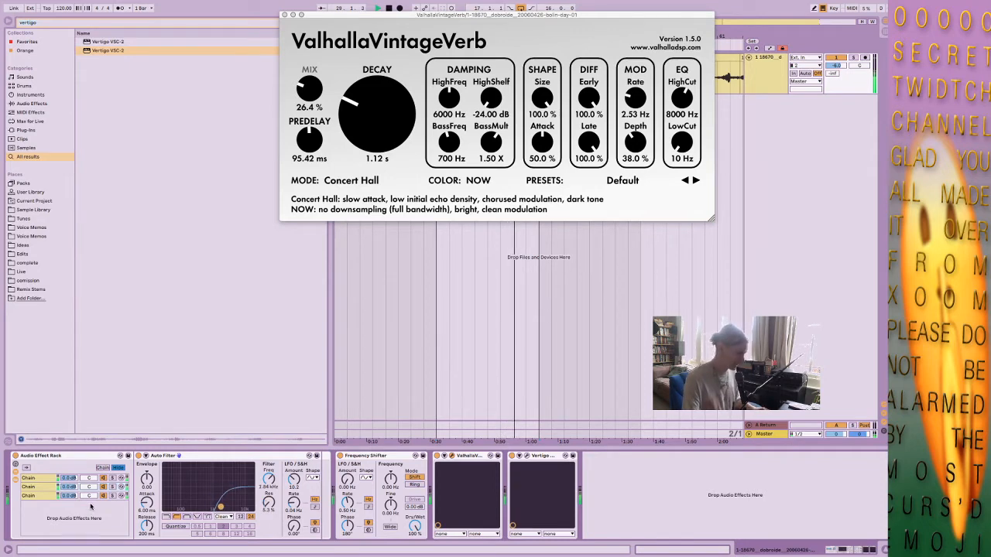
click(65, 496)
drag(208, 509, 198, 492)
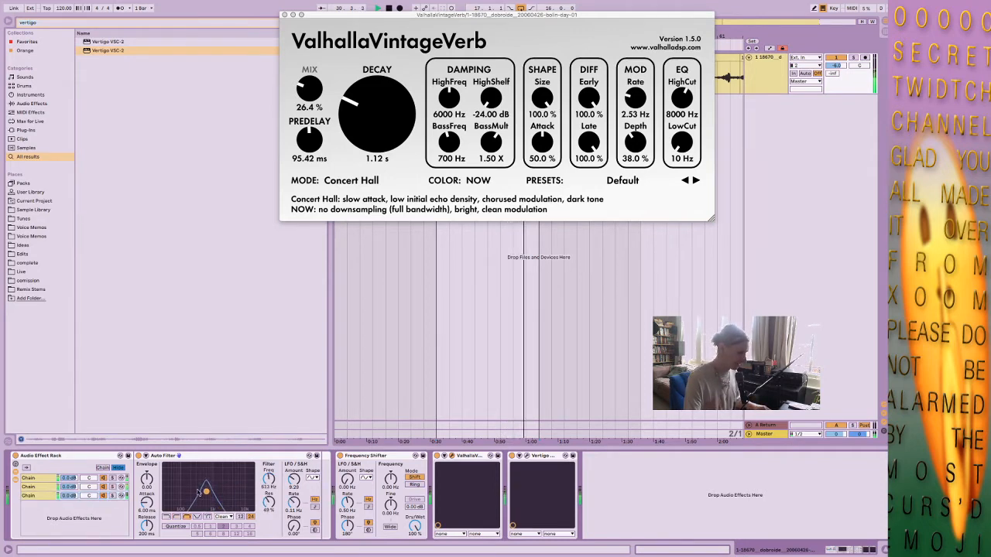
Pan the rack's three filter chains differently, with the first at about 20R and the second at about 21L.
click(90, 488)
drag(91, 496, 90, 471)
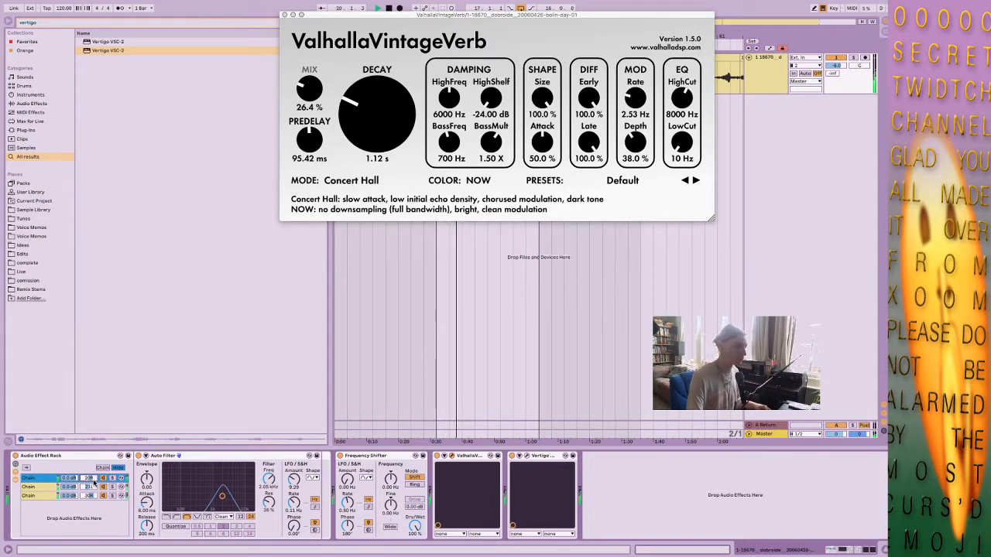
key(Down)
key(Down)
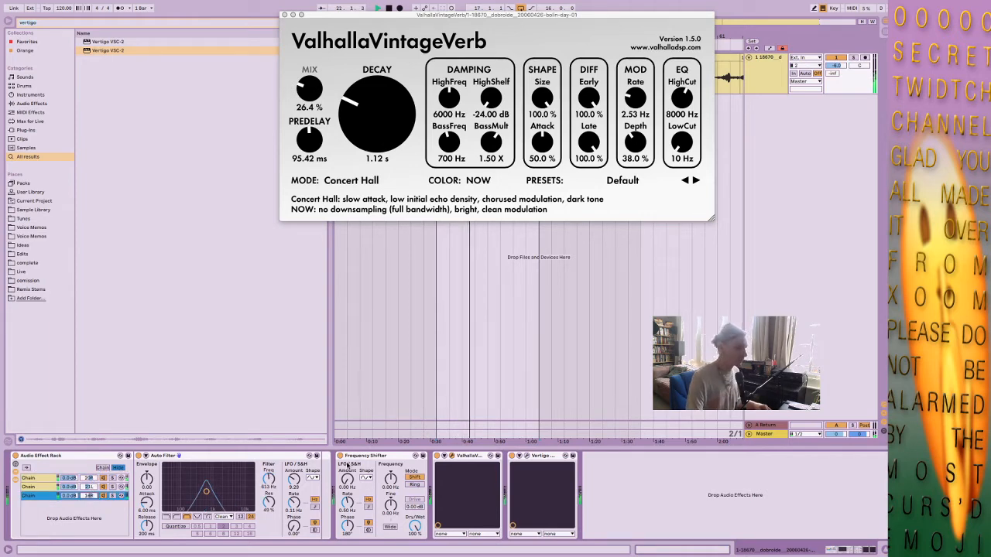
Set the Frequency Shifter's frequency to about -640 Hz, its LFO amount to about 69.8 Hz and Dry/Wet to about 54.8%.
drag(395, 482, 395, 492)
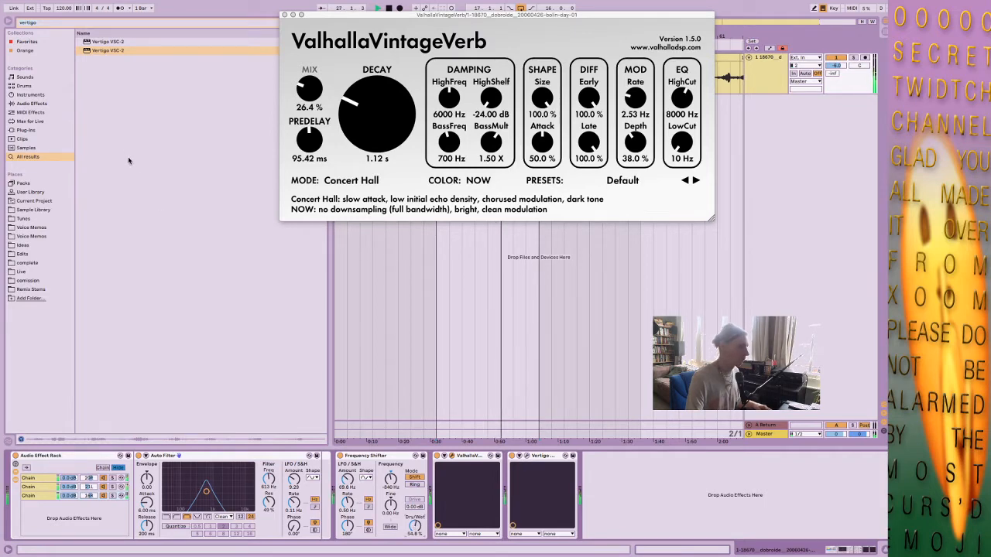
Clear the browser search and close the ValhallaVintageVerb window.
key(super+f)
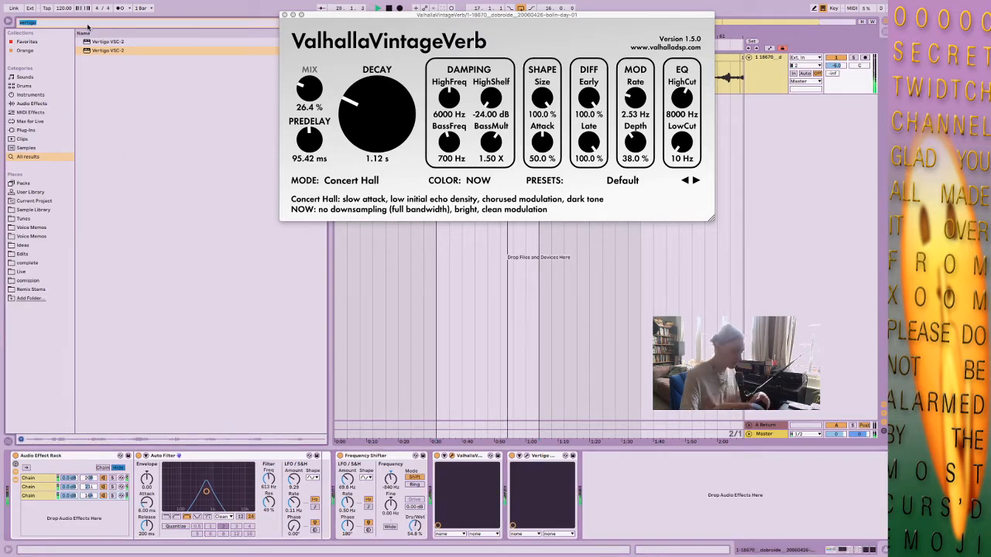
key(BackSpace)
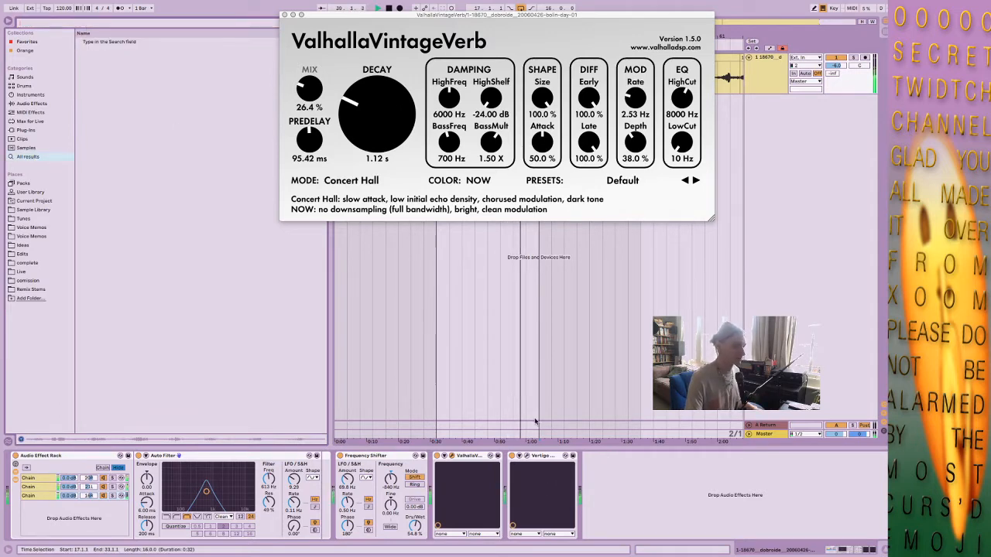
click(285, 15)
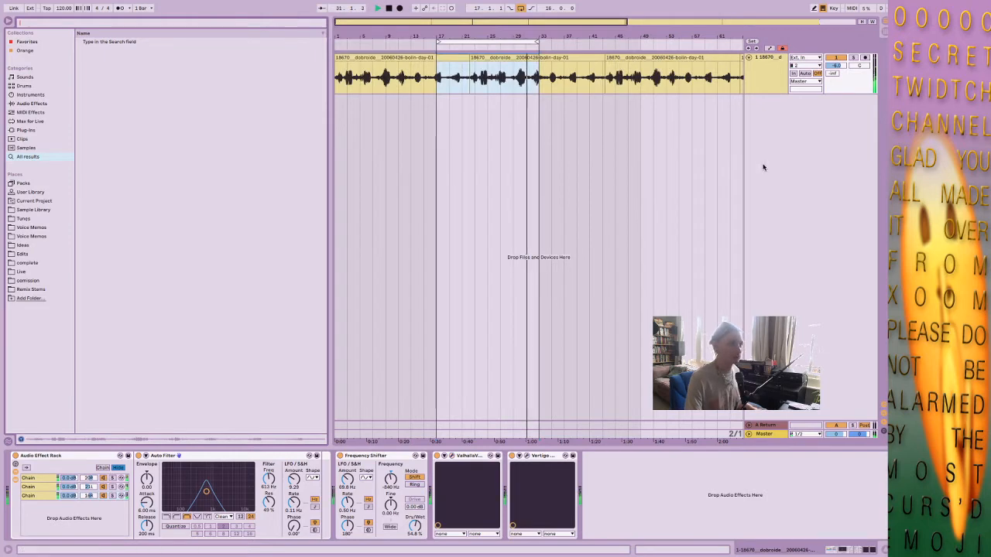
Raise the bird recording track's volume to about -0.8 dB.
drag(835, 65, 835, 54)
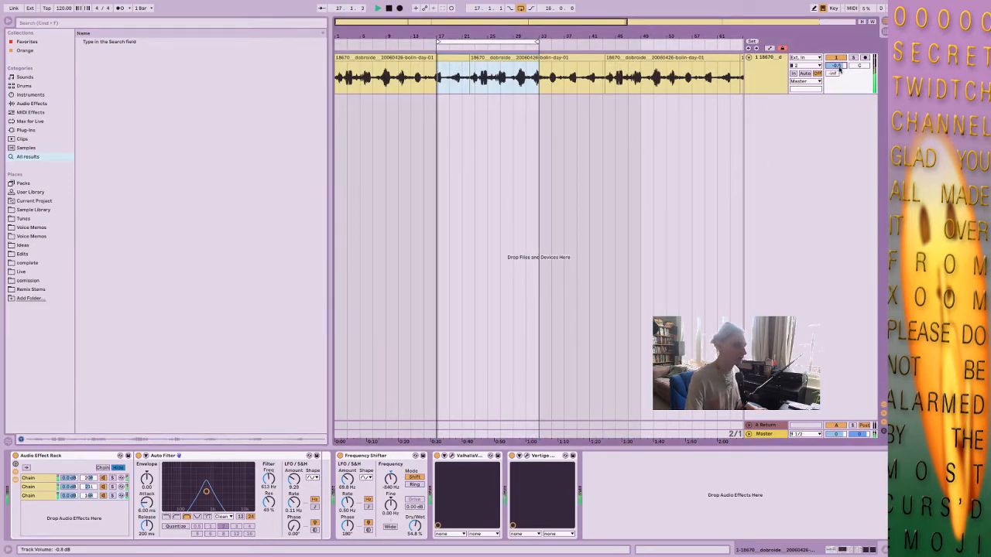
Raise the Frequency Shifter's LFO amount to about 257 Hz and switch its LFO from Phase to Spin.
click(476, 456)
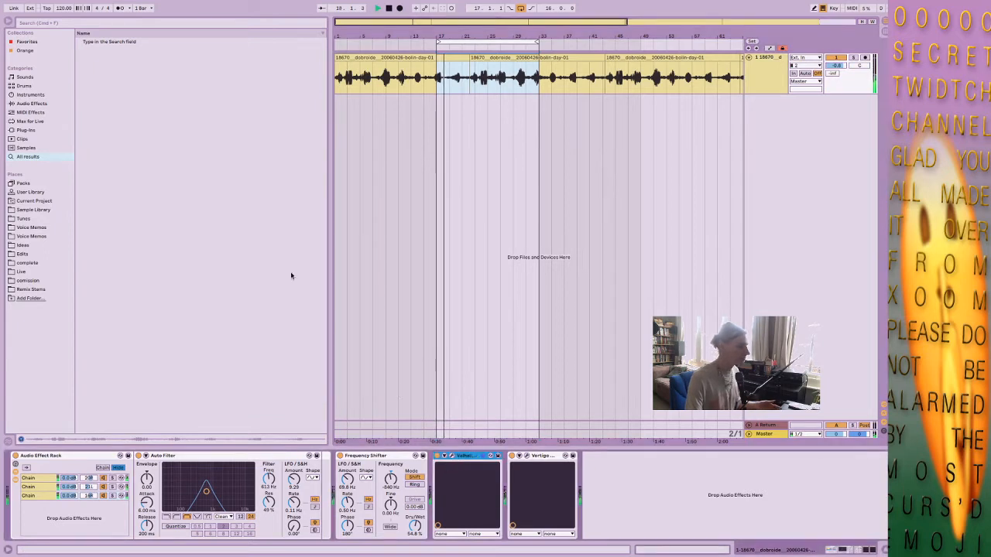
click(129, 40)
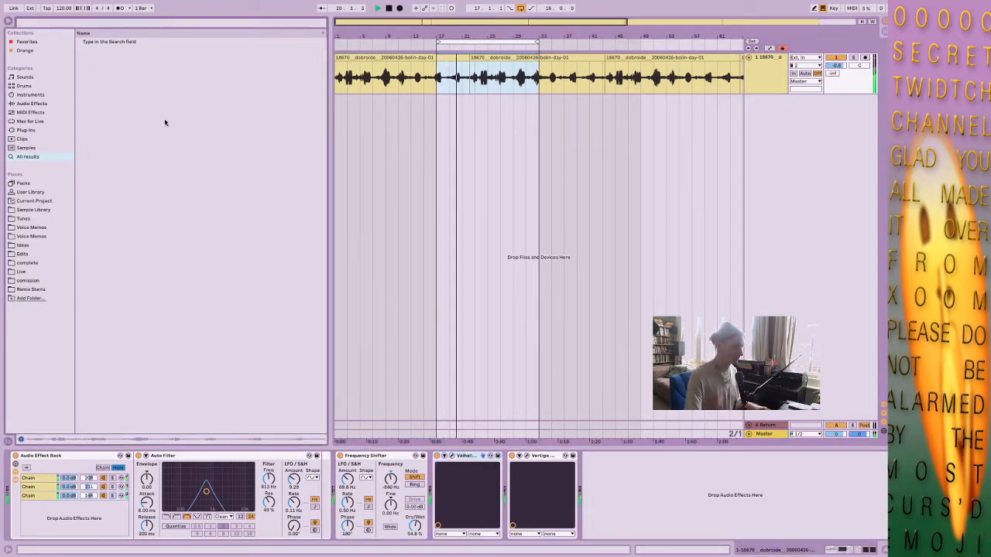
drag(348, 480, 347, 457)
click(368, 530)
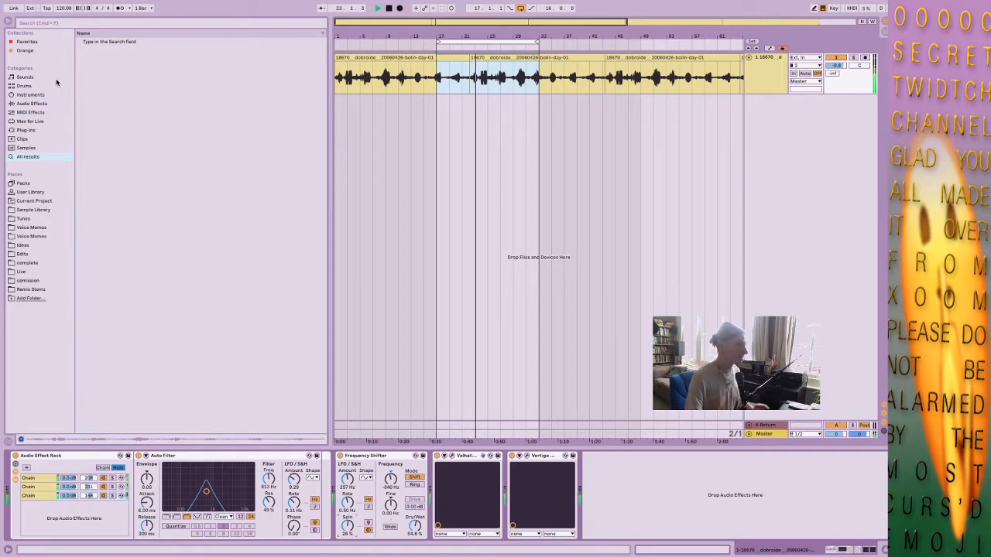
Collapse the bird calls, country and field recs folders in the Sample Library and expand the drums + percs folder.
click(61, 210)
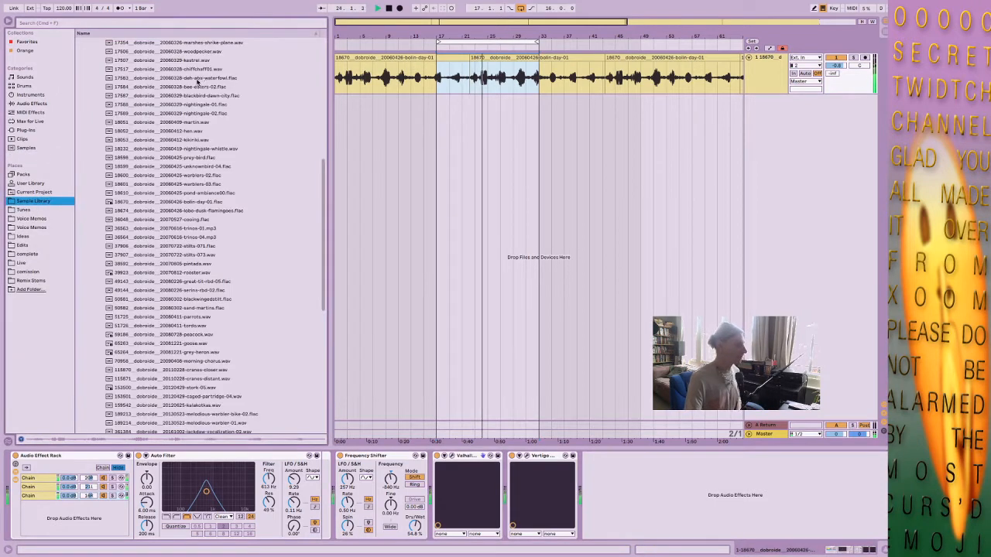
scroll(197, 81, up, 10)
click(95, 121)
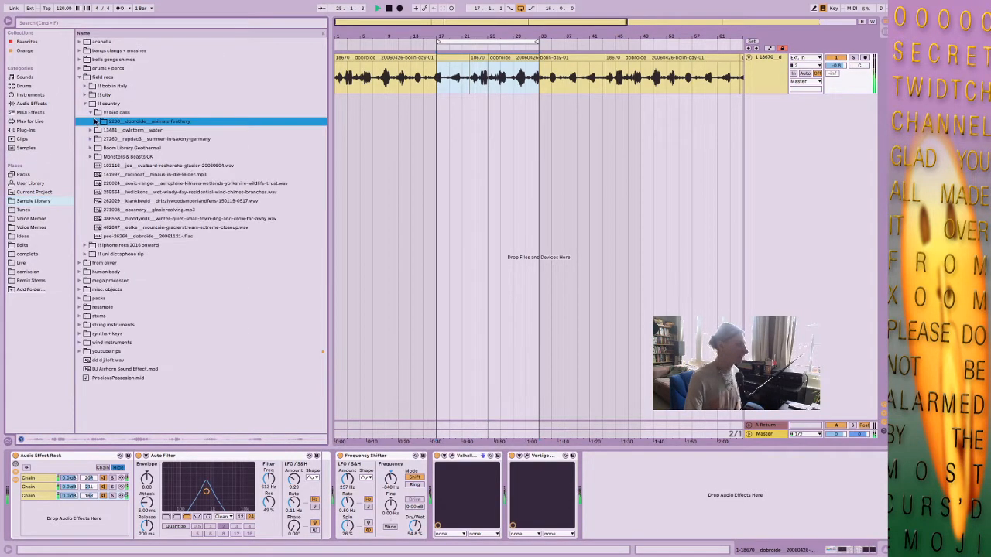
click(91, 112)
click(83, 103)
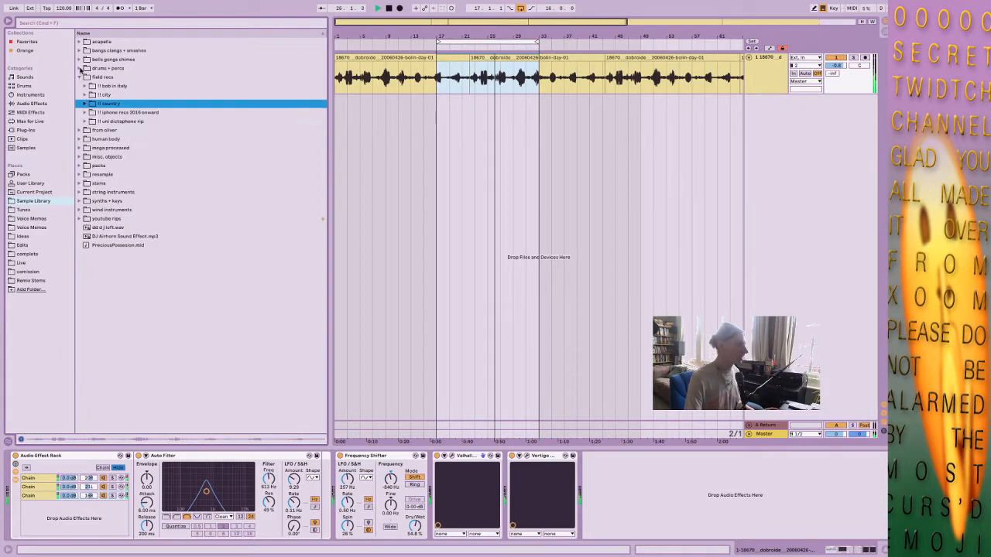
click(79, 76)
click(79, 68)
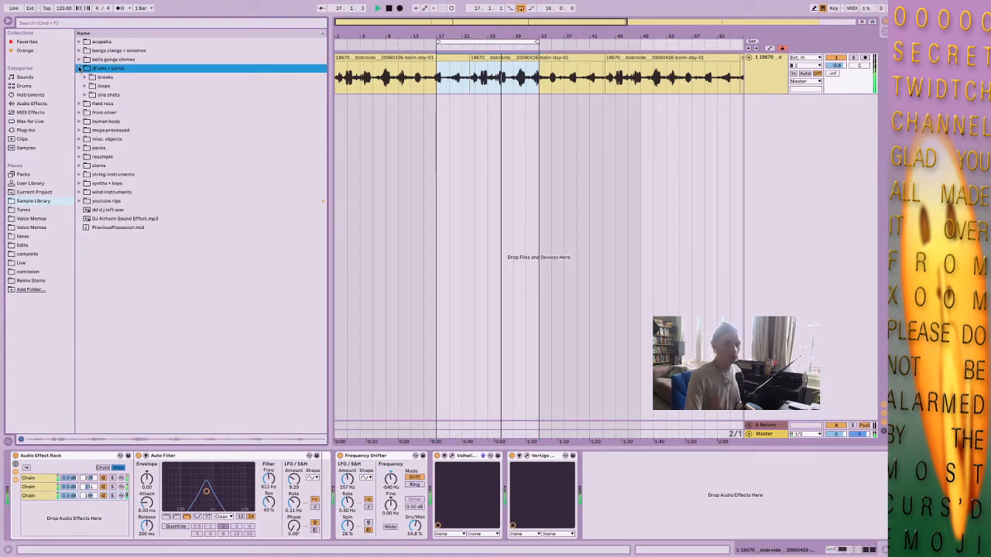
Expand the breaks folder down through TS Classic Breaks to the contents of TS-ClassicBreaksVol1.
click(84, 78)
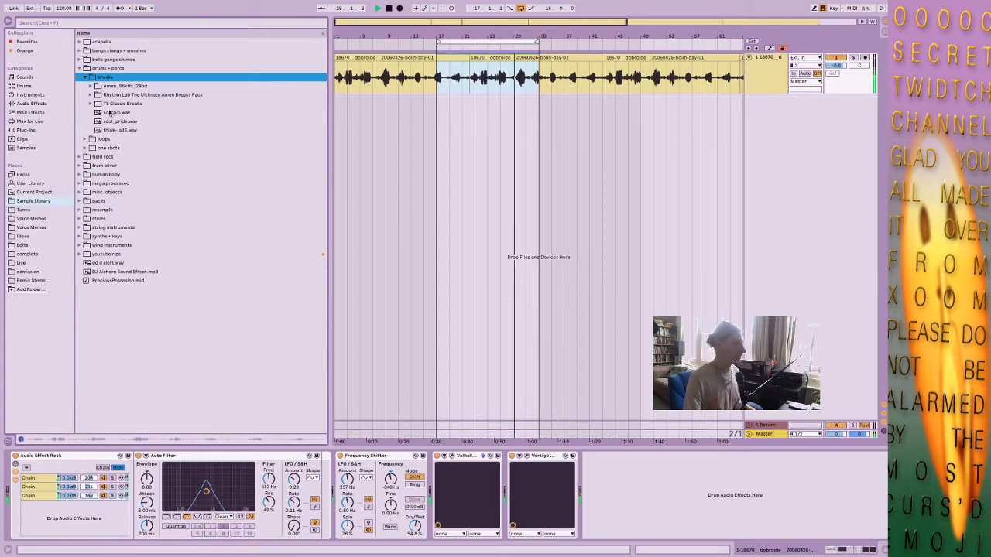
click(90, 105)
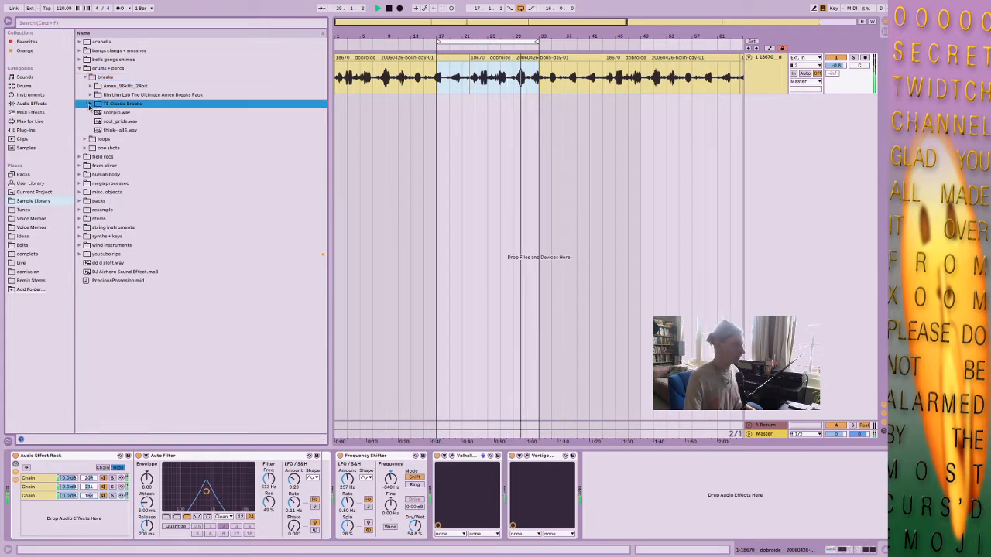
click(90, 103)
click(134, 114)
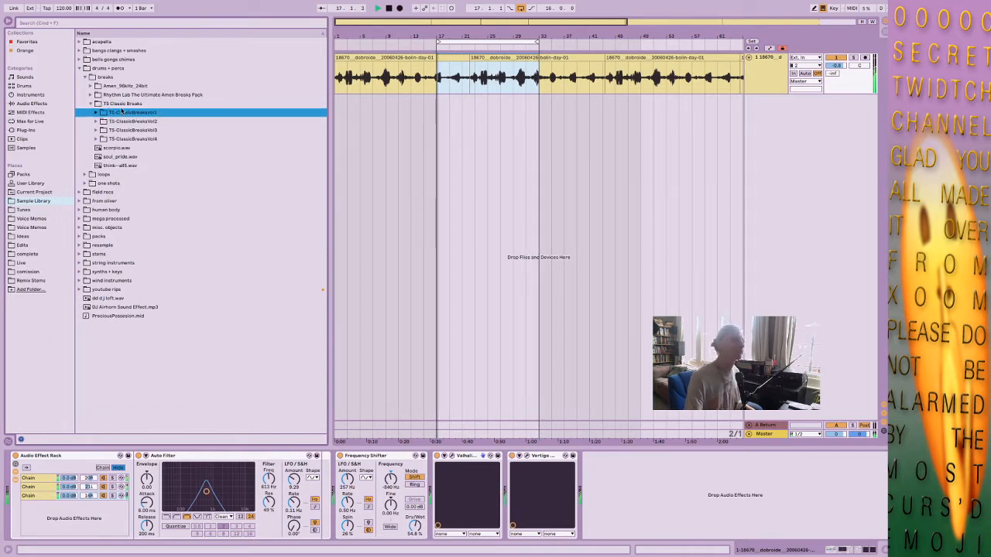
click(96, 113)
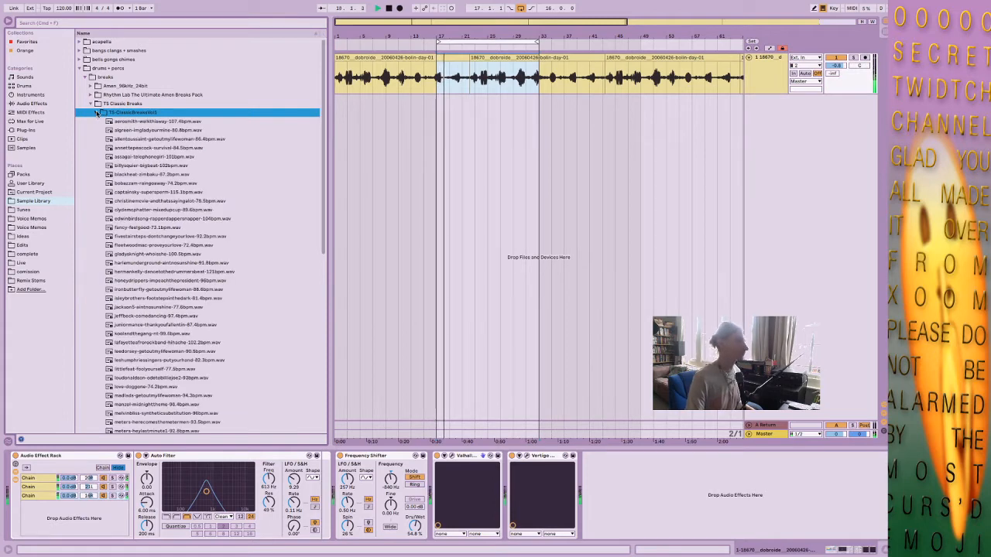
Audition several breaks in the Vol1 folder, including the algreen, blackheat, bobazzam and captainsky samples.
scroll(147, 165, down, 6)
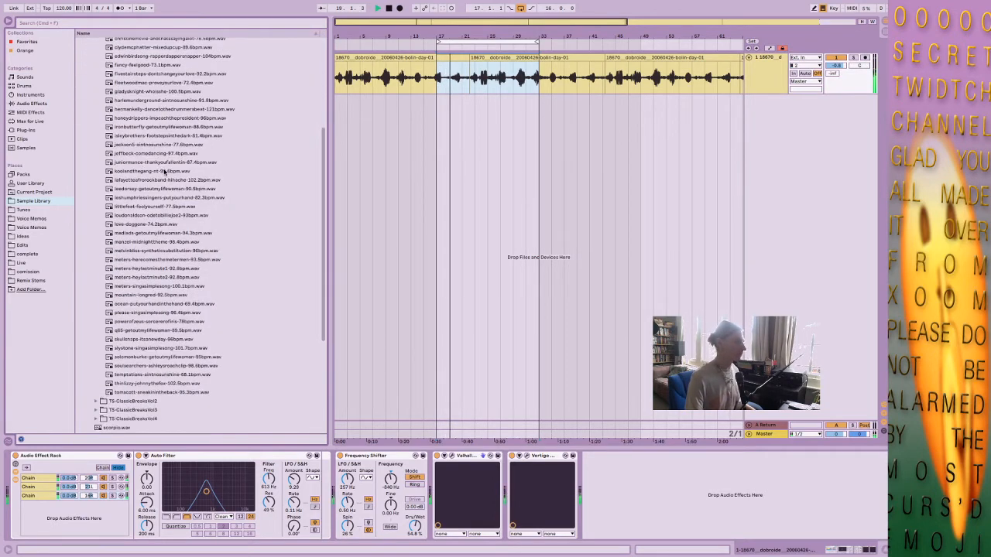
scroll(153, 172, up, 6)
key(Down)
key(Down)
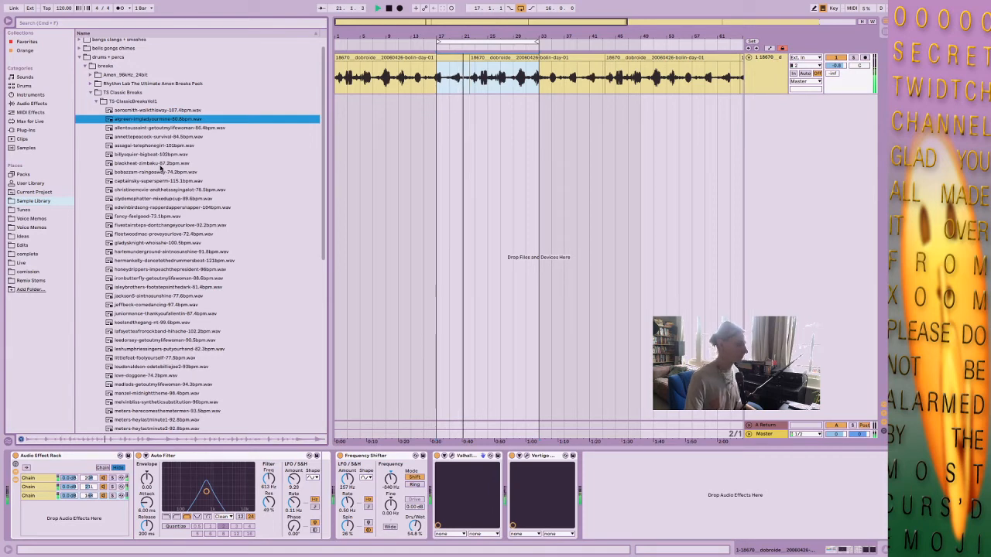
click(160, 164)
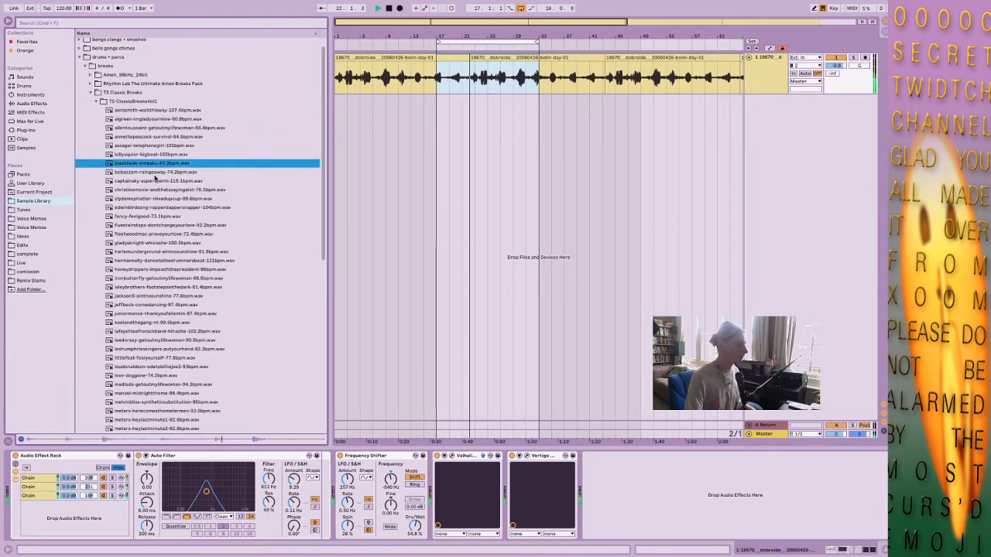
click(157, 173)
click(150, 182)
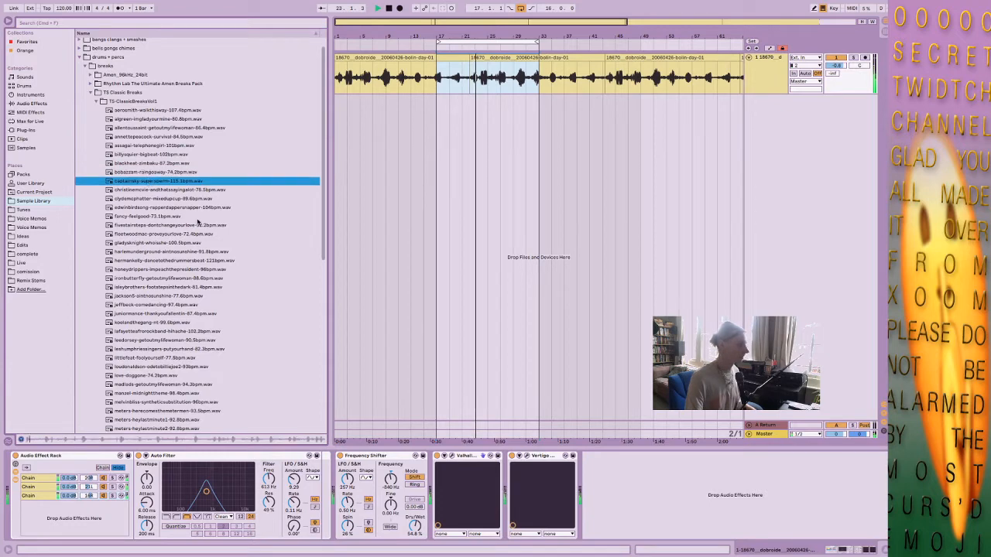
click(360, 181)
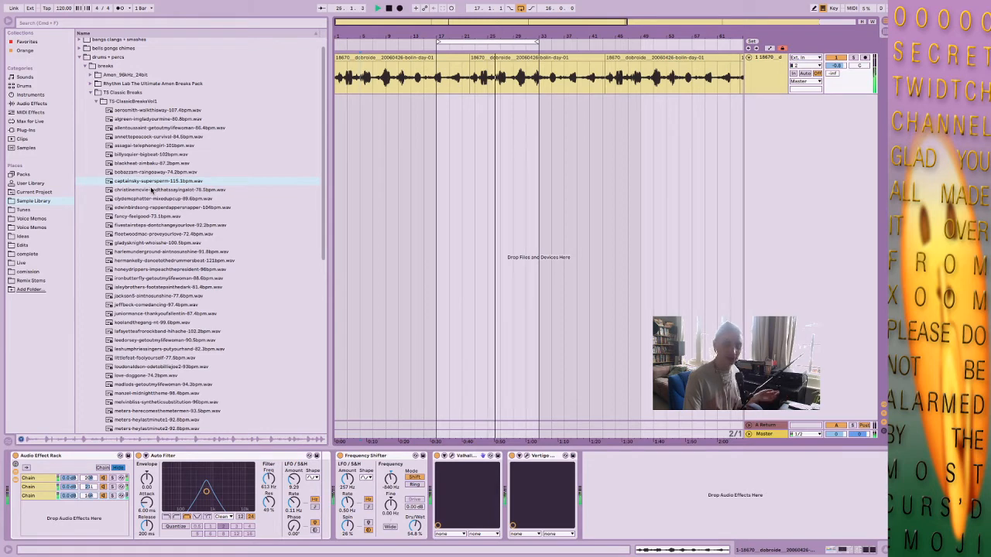
Audition the fivestairsteps, fleetwoodmac and gladysknight breaks, then replay blackheat-zimbaku-87.2bpm.wav.
scroll(151, 190, down, 3)
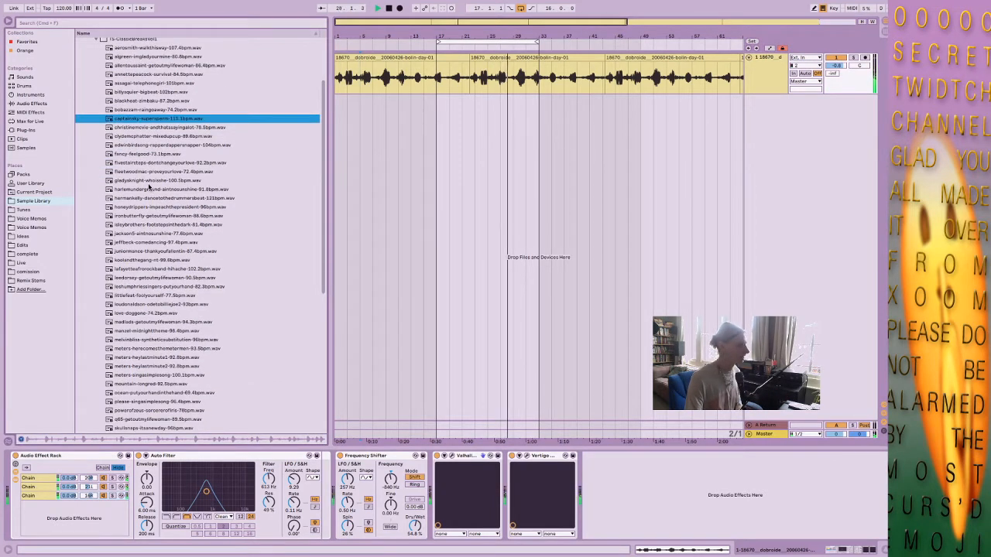
click(158, 163)
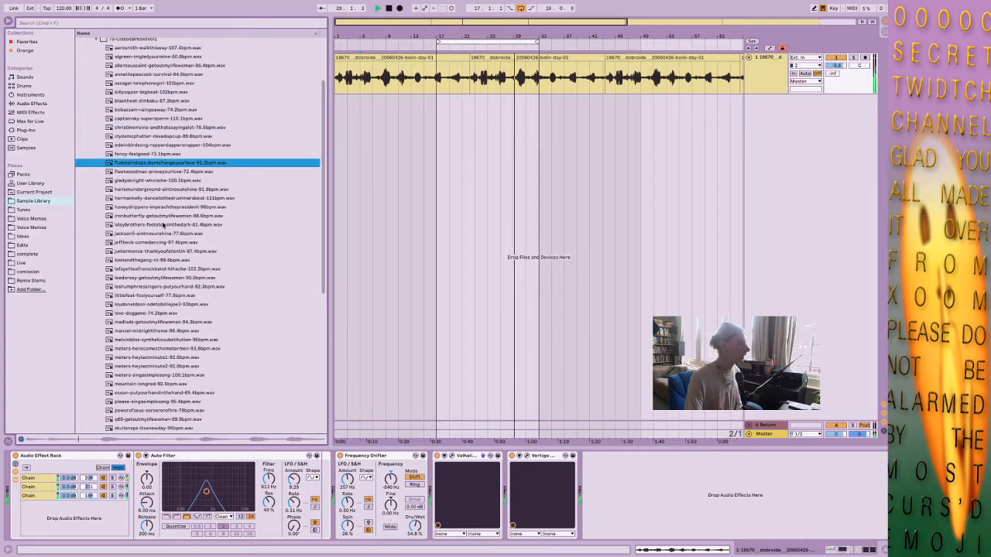
click(160, 173)
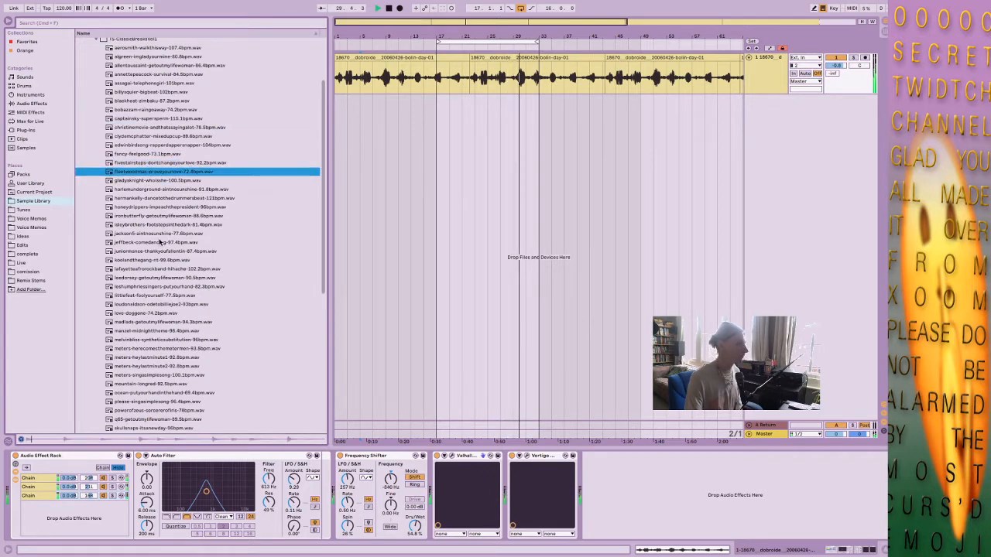
click(160, 181)
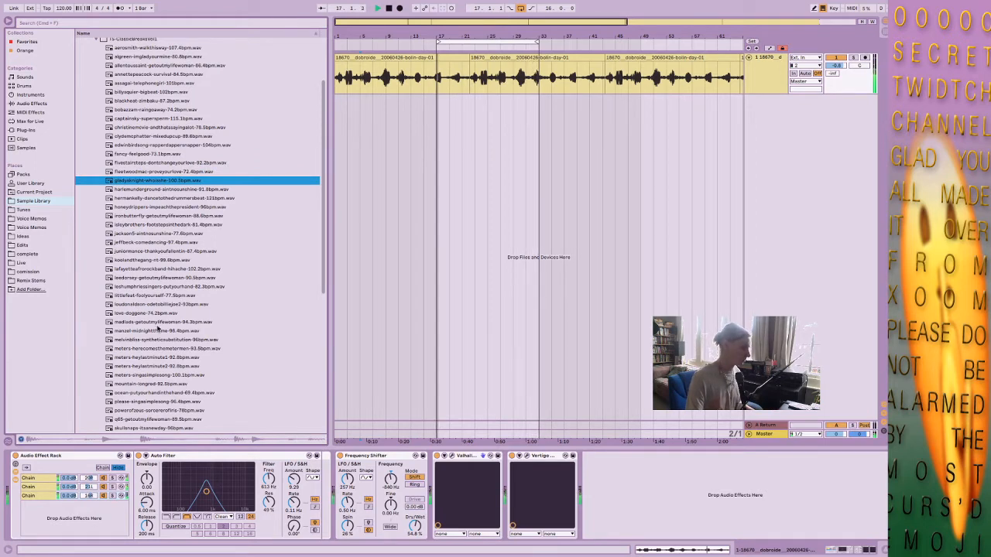
scroll(196, 207, up, 2)
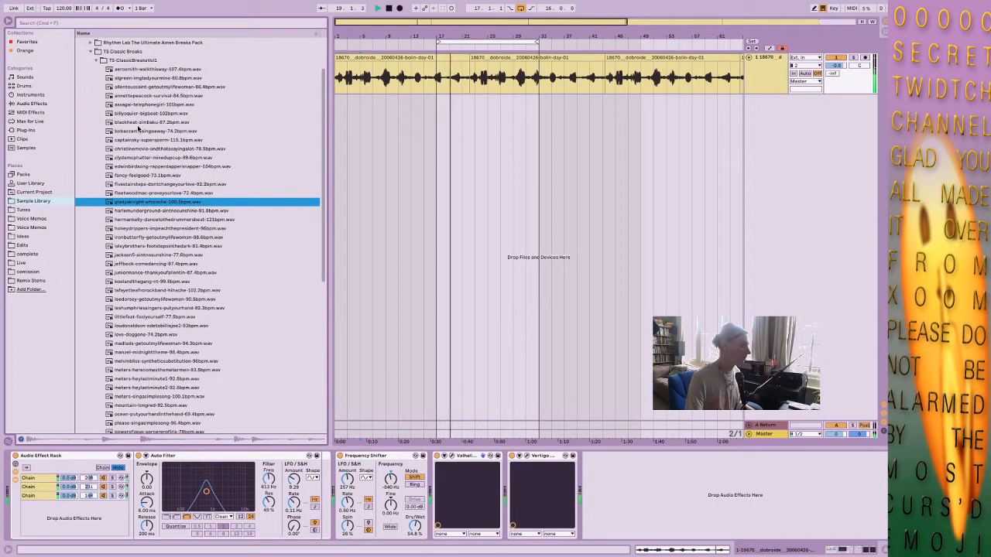
click(137, 122)
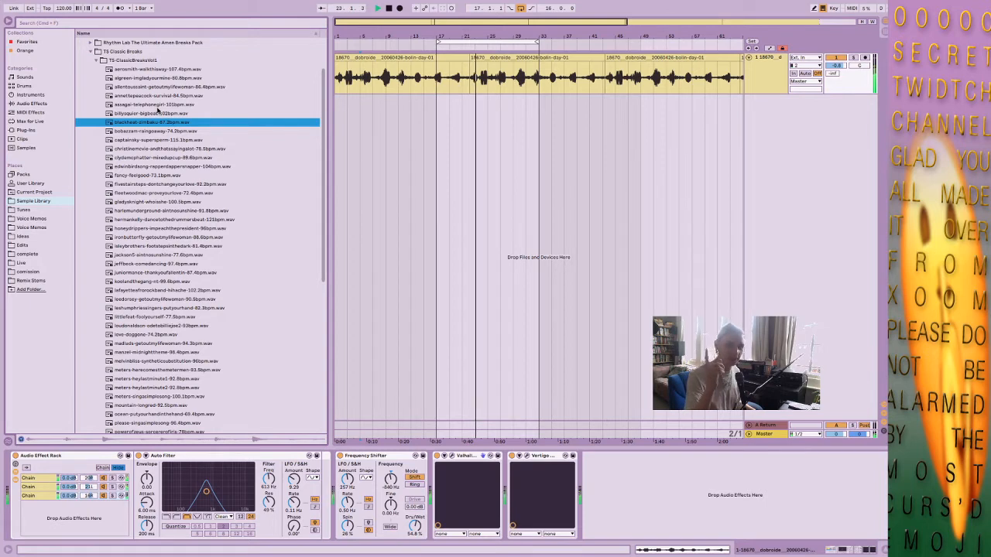
Set the project tempo to 160 BPM.
click(62, 9)
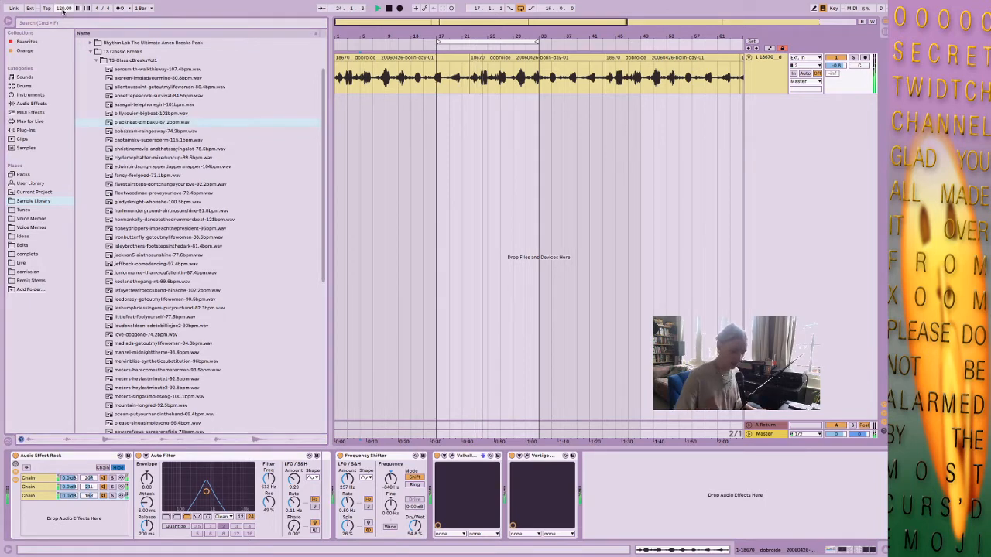
text(160)
key(Return)
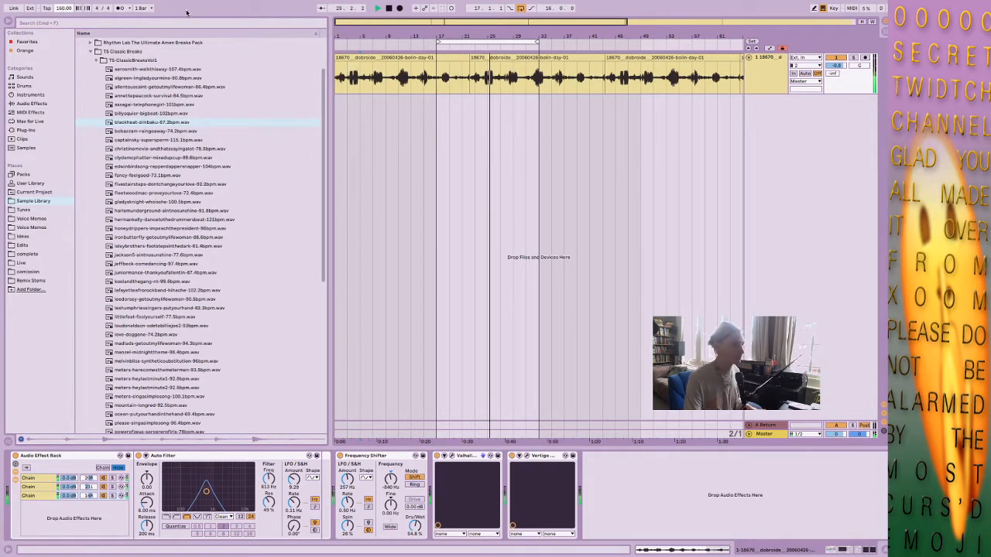
Place blackheat-zimbaku-87.2bpm.wav on a new audio track at bar 17 and enable Warp for its clip.
mouse_move(163, 124)
mouse_down()
mouse_move(553, 159)
mouse_move(428, 135)
mouse_move(440, 124)
mouse_up()
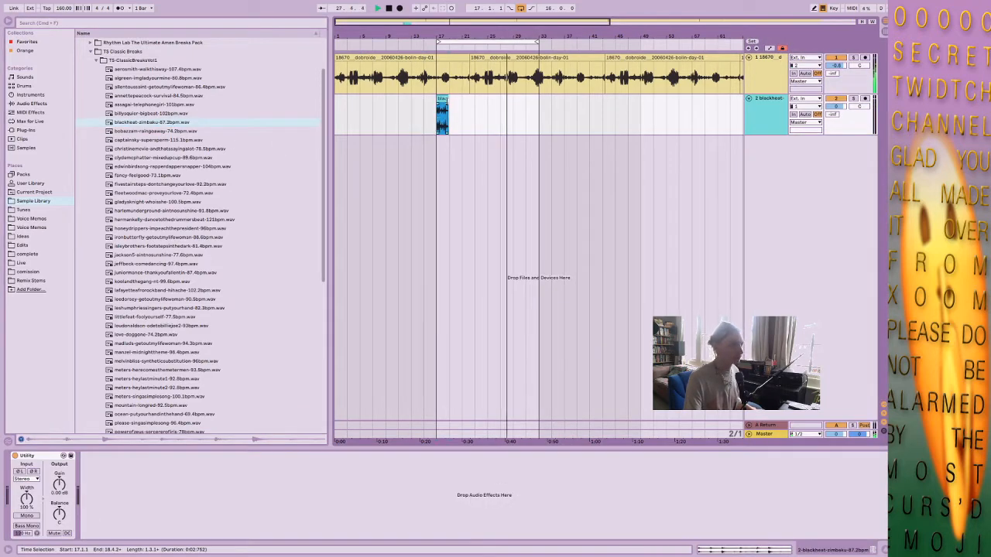
double_click(442, 98)
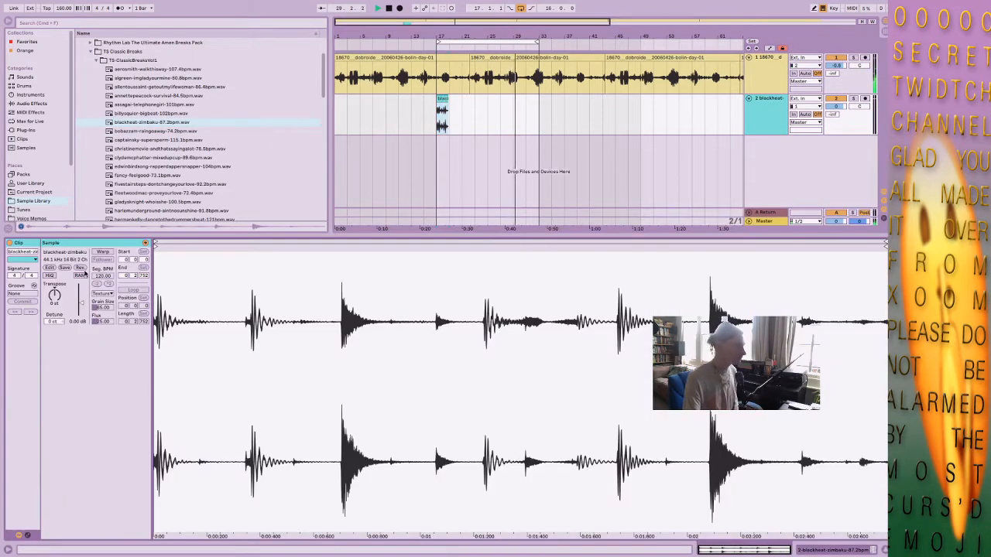
click(102, 252)
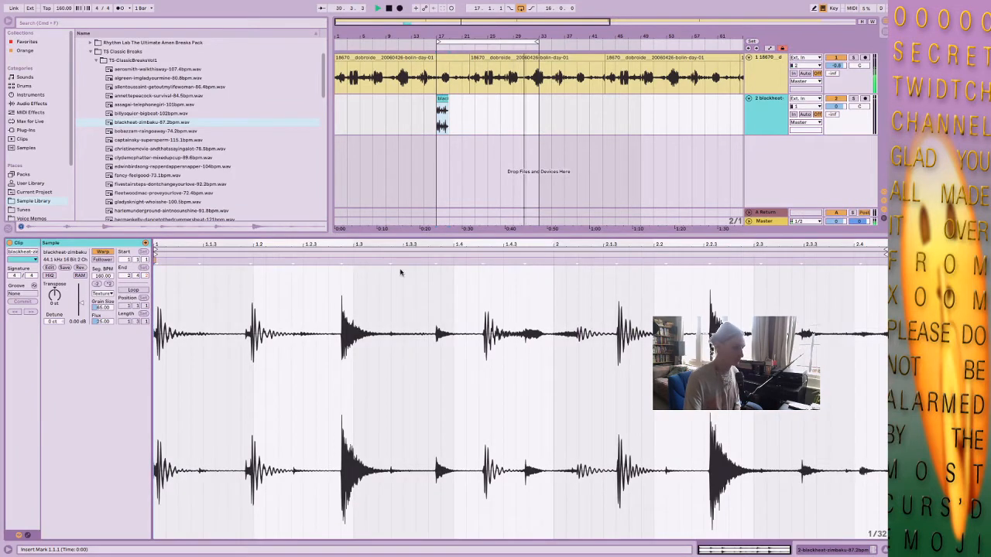
Lower the bird recording track's volume to -6 dB.
double_click(753, 82)
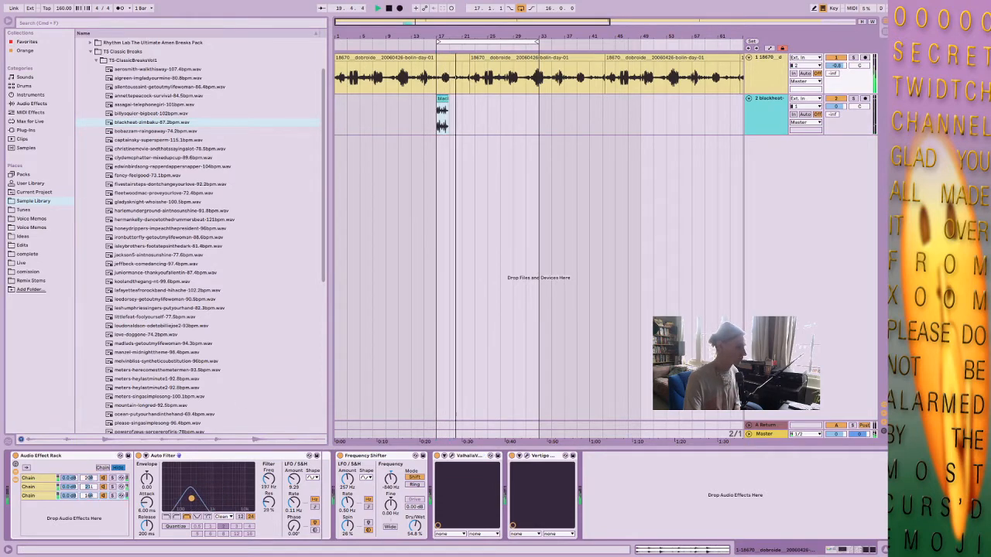
click(773, 117)
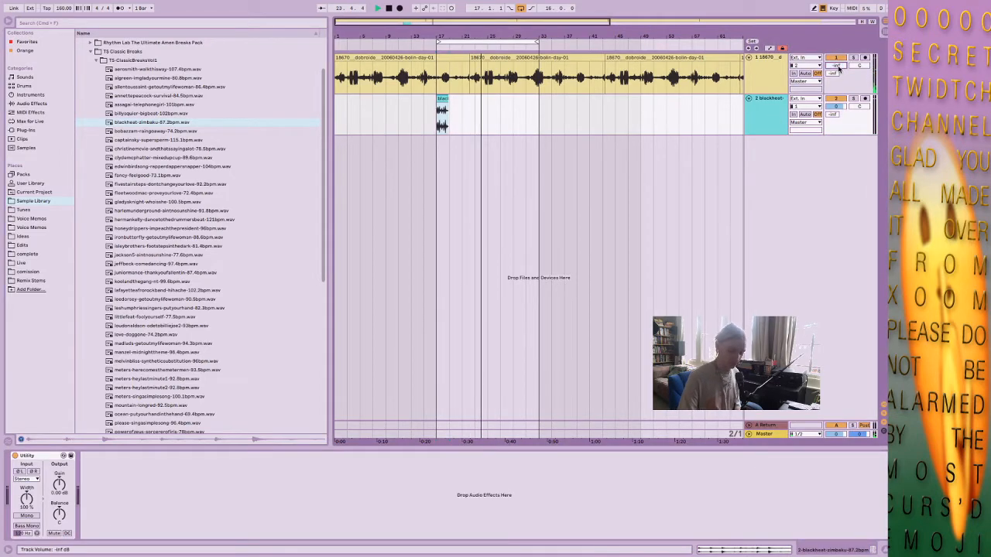
text(-6)
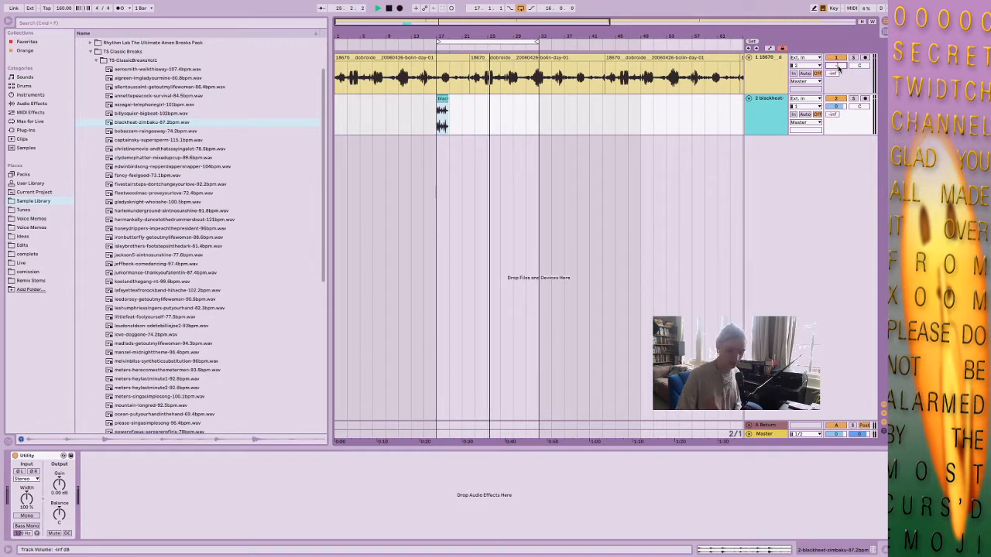
key(Return)
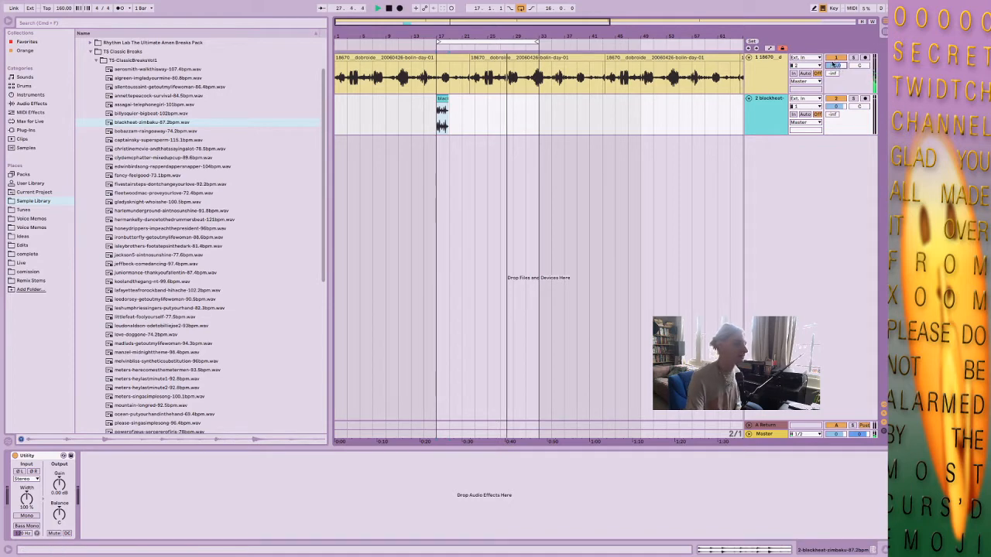
Open the blackheat break clip's waveform and solo its track.
double_click(442, 99)
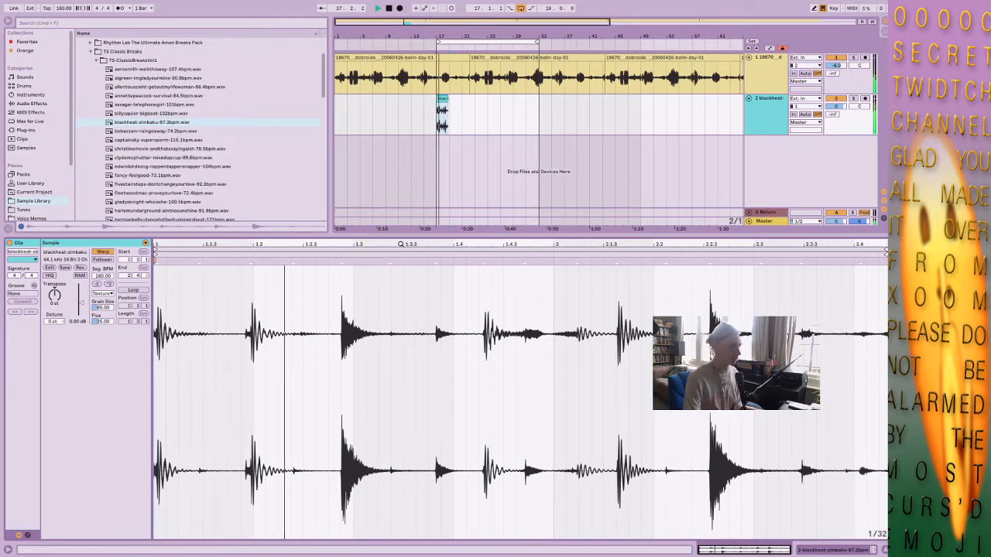
click(854, 100)
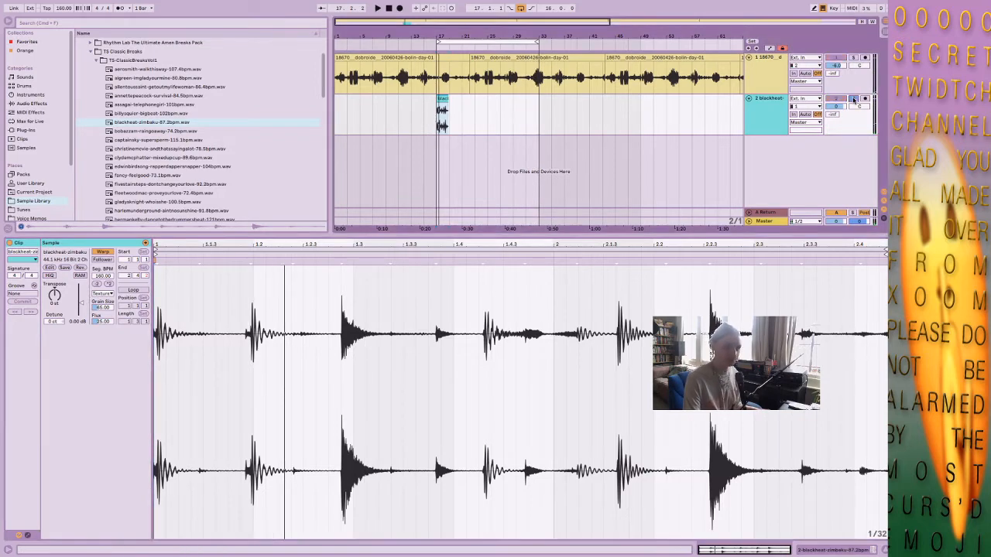
click(445, 113)
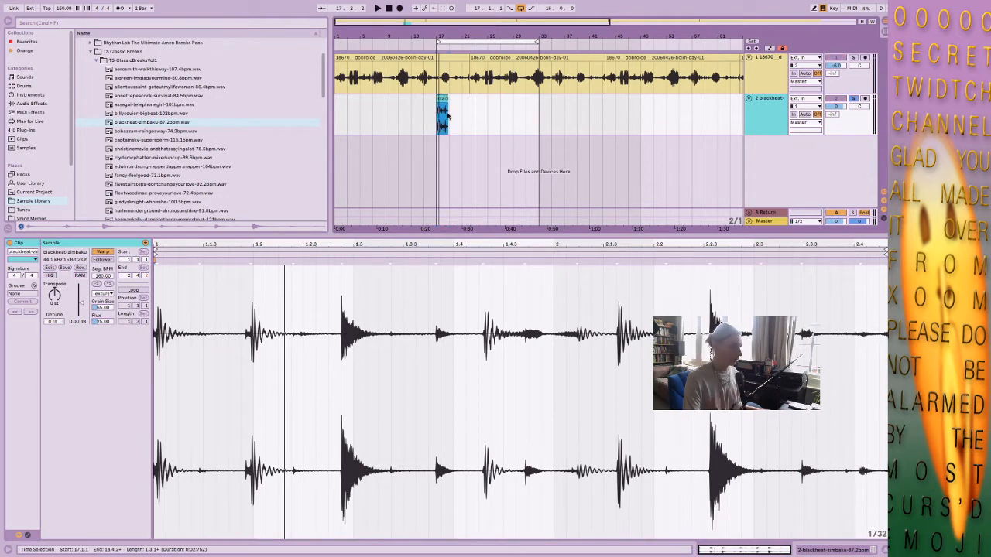
mouse_move(202, 243)
mouse_down()
mouse_move(202, 282)
mouse_move(202, 254)
mouse_up()
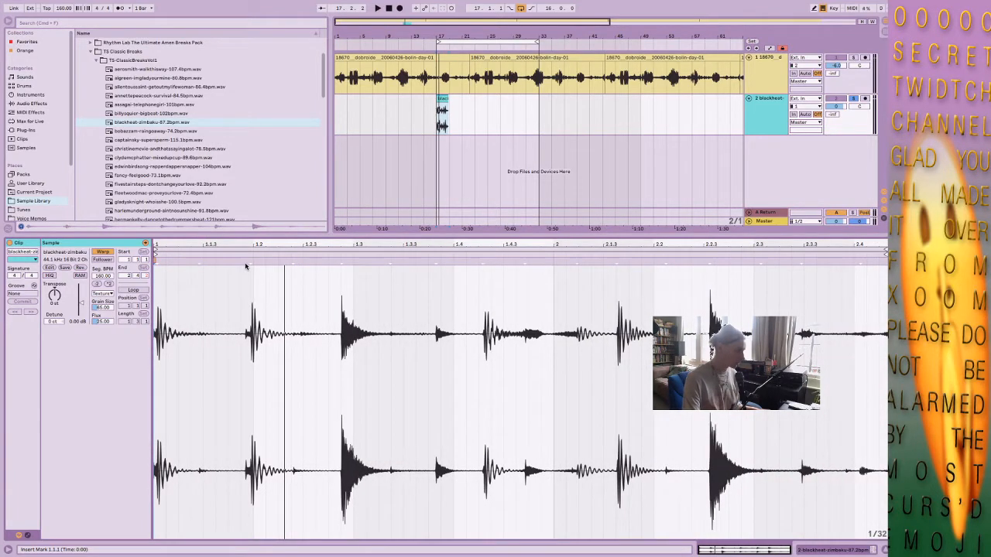
Warp the break's second hit onto beat 1.2 and loop the two bars from bar 17 around the clip.
drag(250, 262, 253, 261)
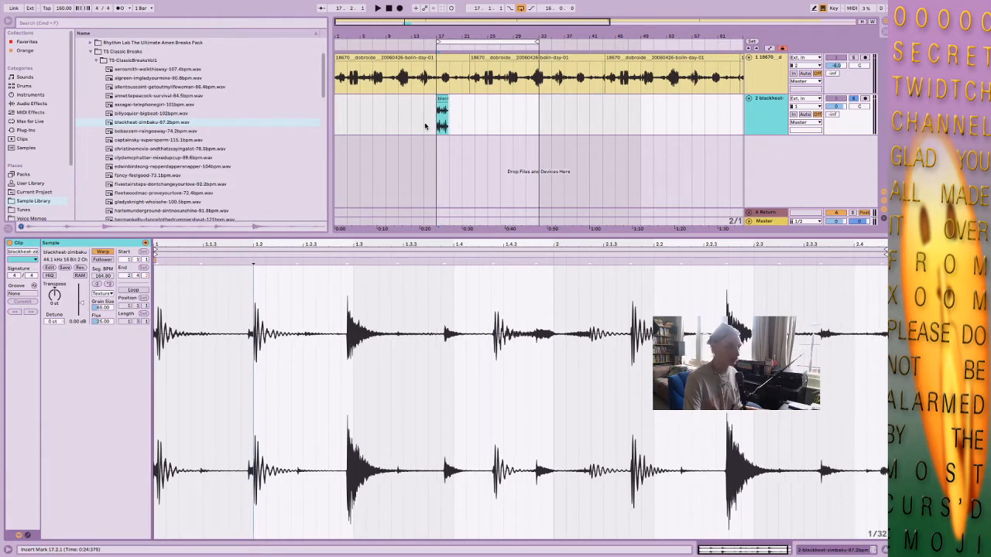
mouse_move(446, 102)
mouse_down()
mouse_move(451, 110)
mouse_move(439, 110)
mouse_up()
key(super+l)
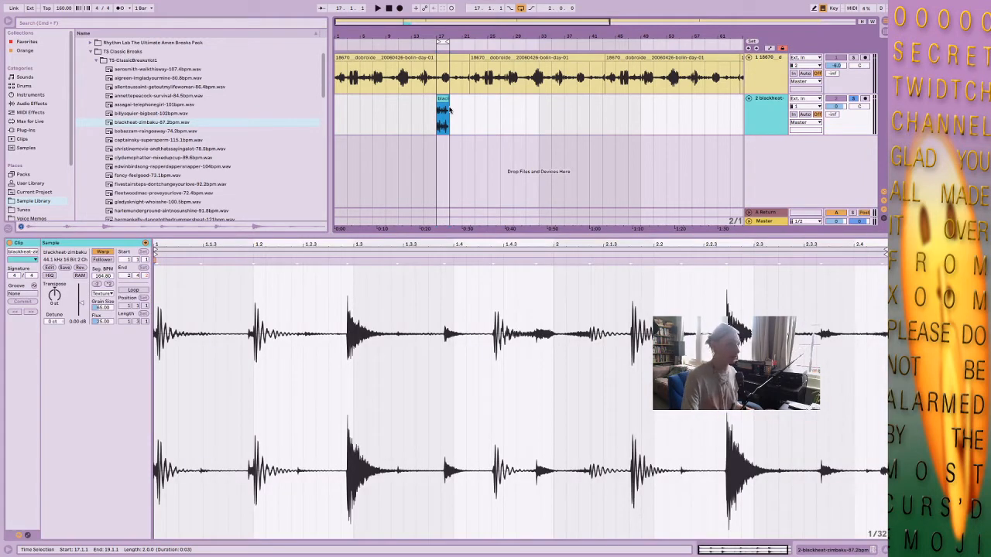
drag(442, 36, 470, 130)
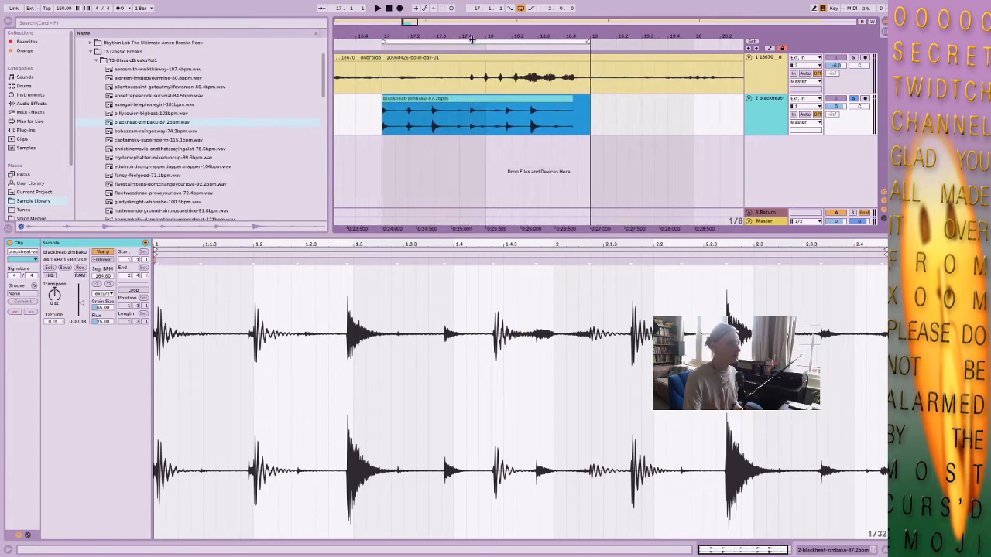
Pin the break's hit at beat 1.2 with a warp marker and align the two snare hits to beats 1.3 and 2.3.
click(554, 108)
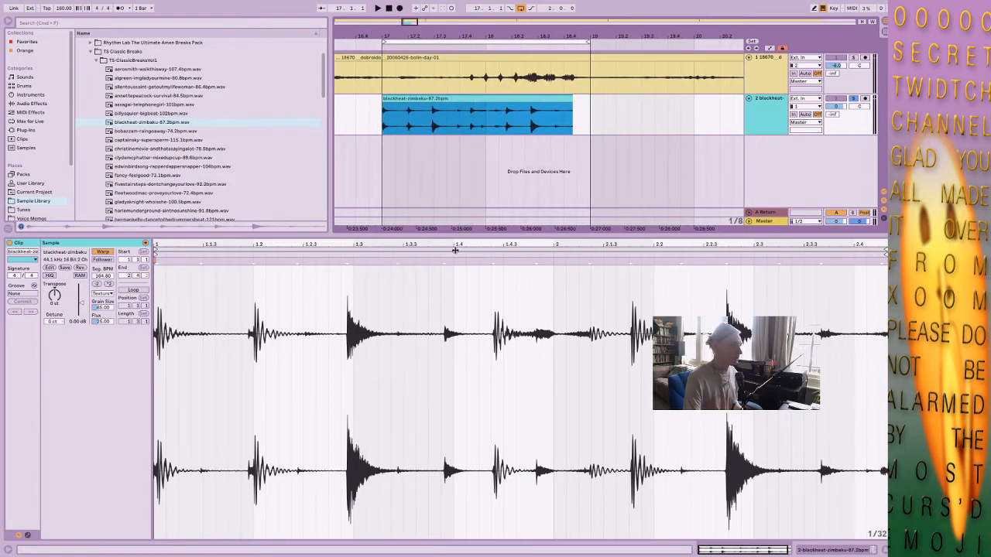
click(253, 267)
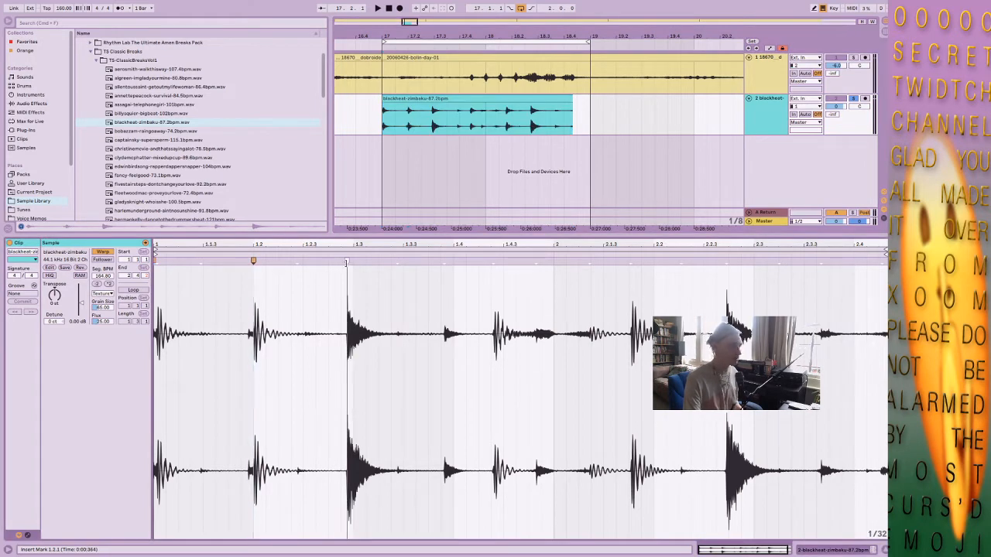
drag(347, 262, 352, 262)
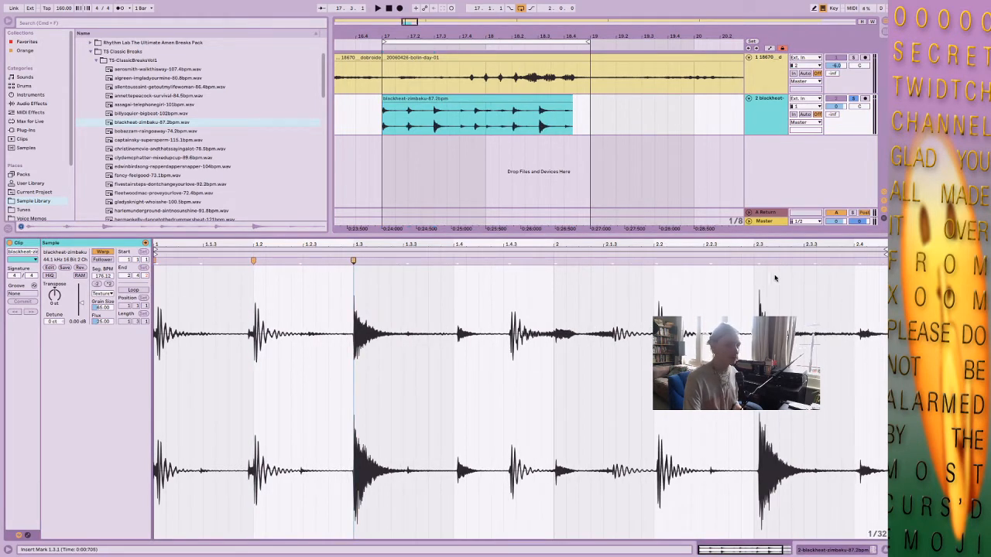
mouse_move(759, 261)
mouse_down()
mouse_move(805, 249)
mouse_move(887, 253)
mouse_up()
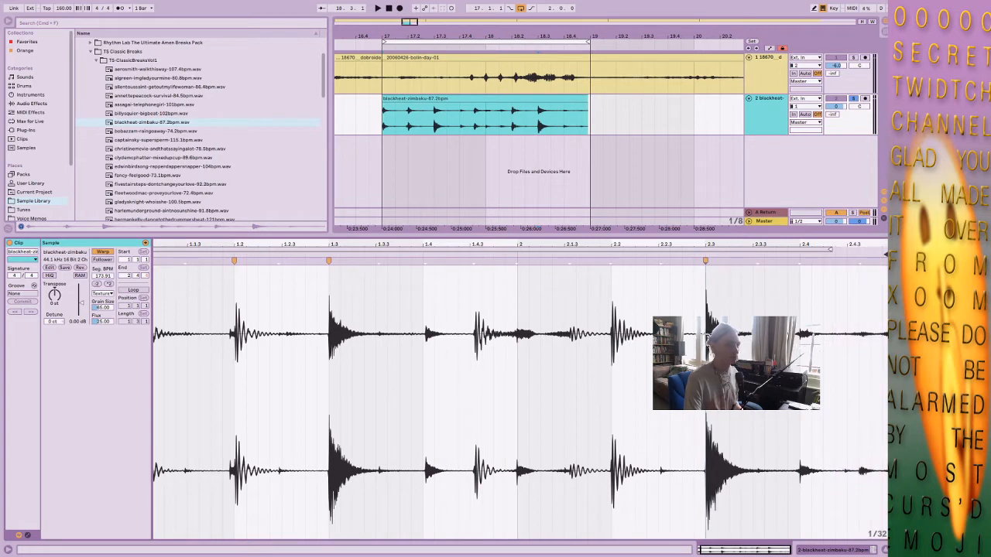
Play the looped break and switch its clip's warp mode from Texture to Beats.
click(503, 110)
key(space)
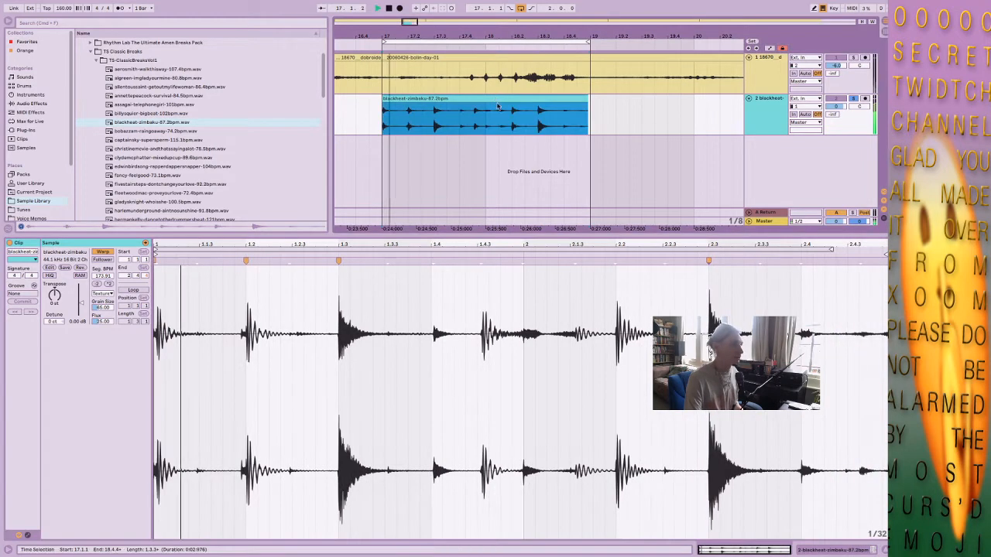
click(103, 293)
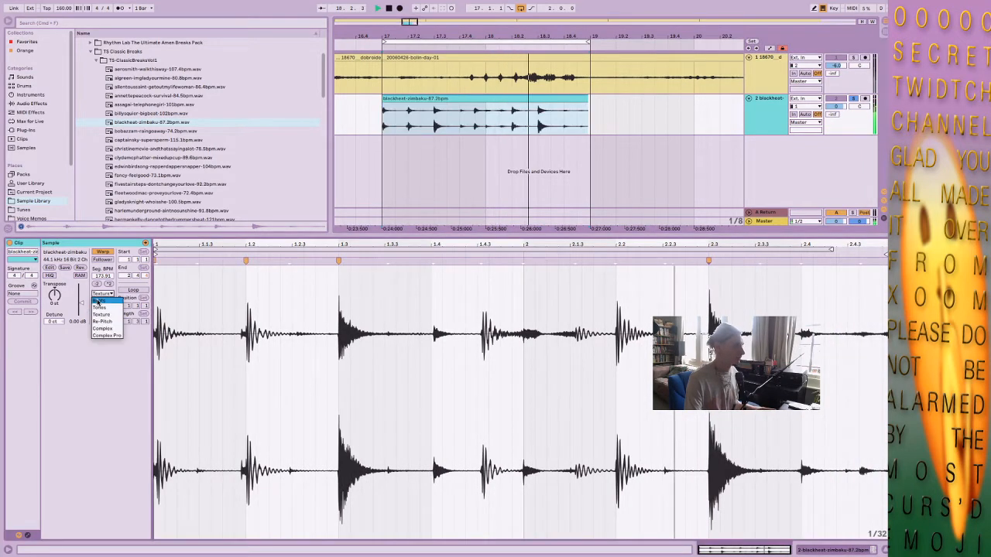
click(103, 309)
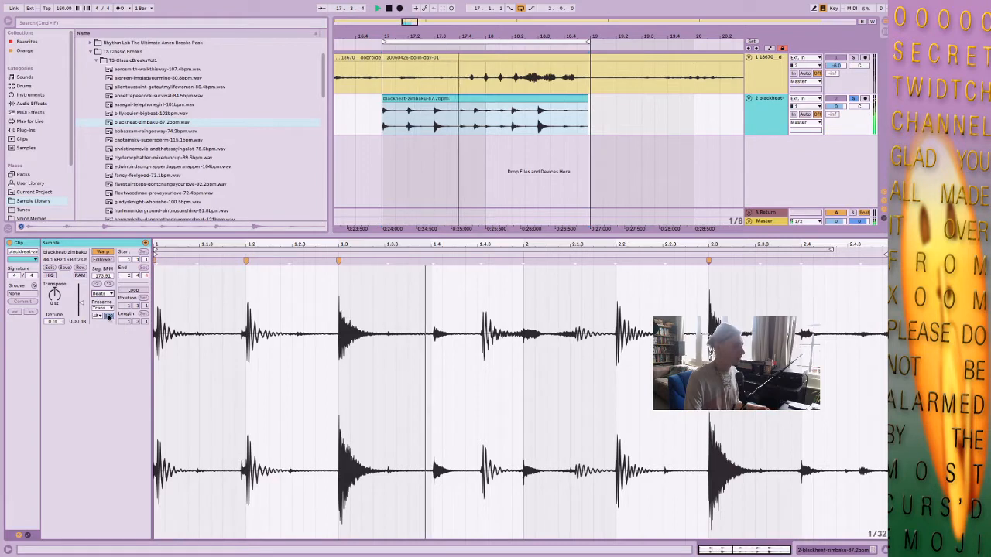
click(587, 99)
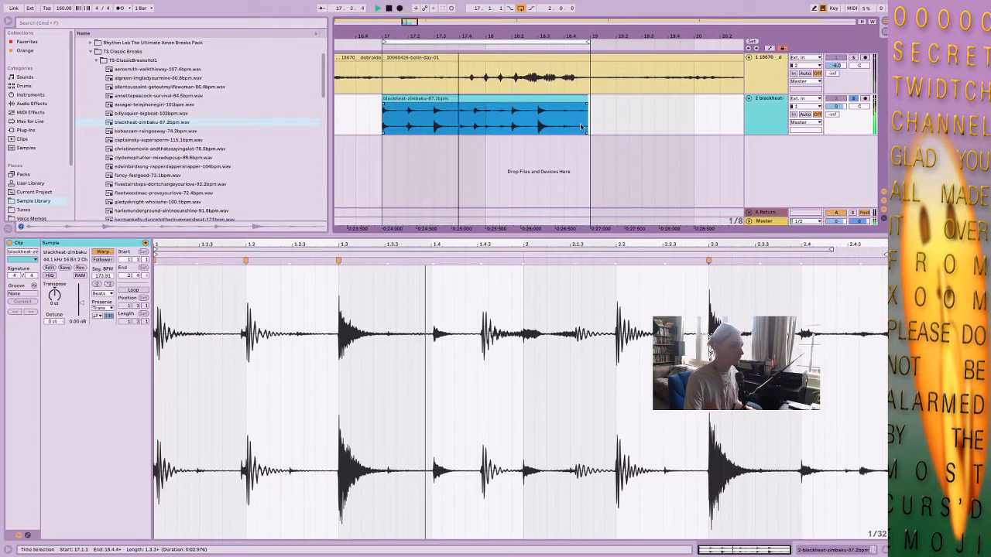
key(space)
Loop the one-beat snare section of the break starting at 17.3.1 and play it back.
click(437, 124)
drag(437, 123, 461, 124)
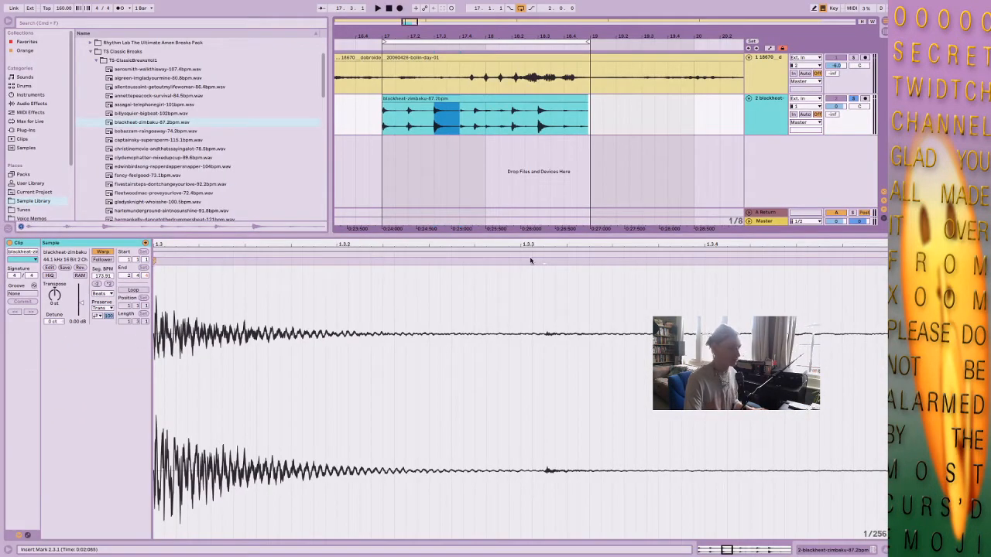
click(155, 288)
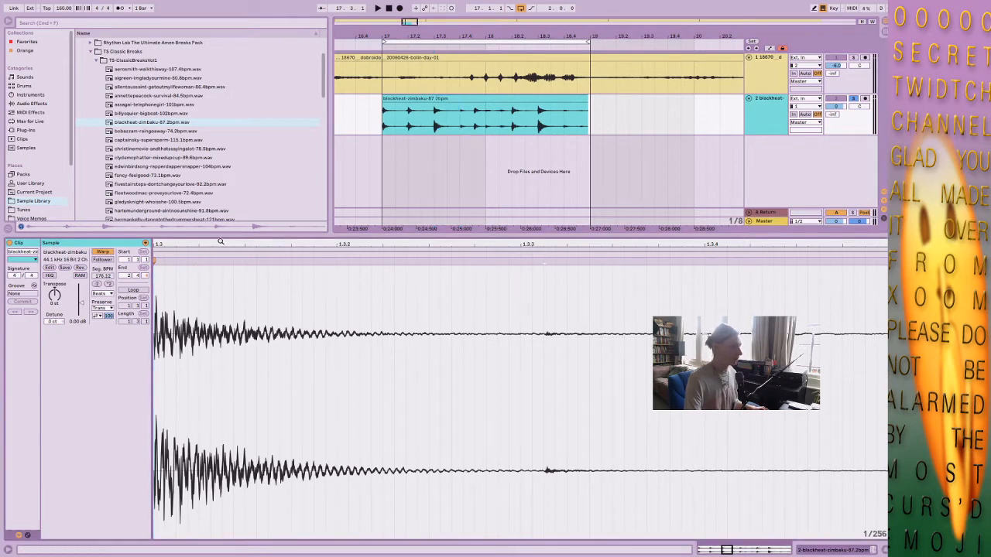
drag(213, 245, 310, 243)
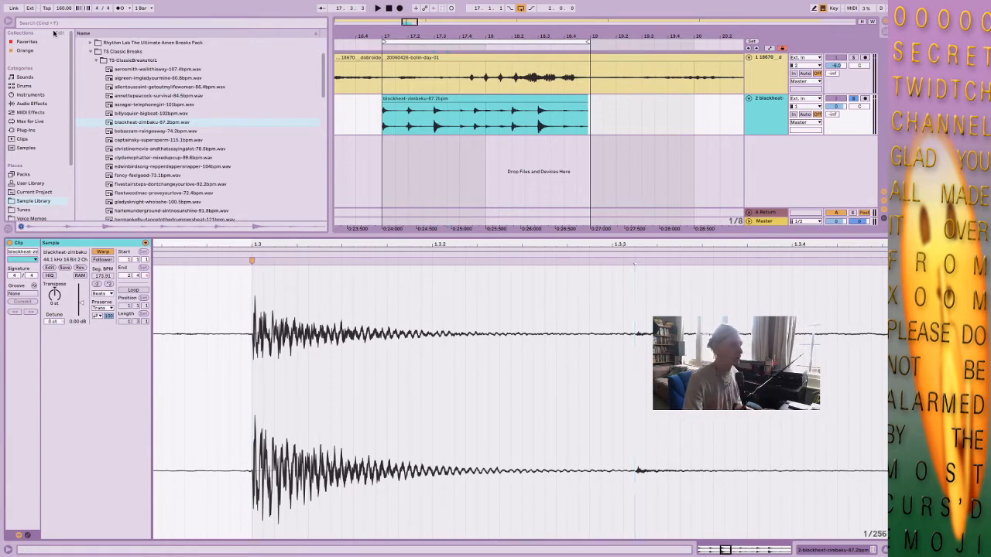
drag(437, 131, 453, 133)
key(ctrl+l)
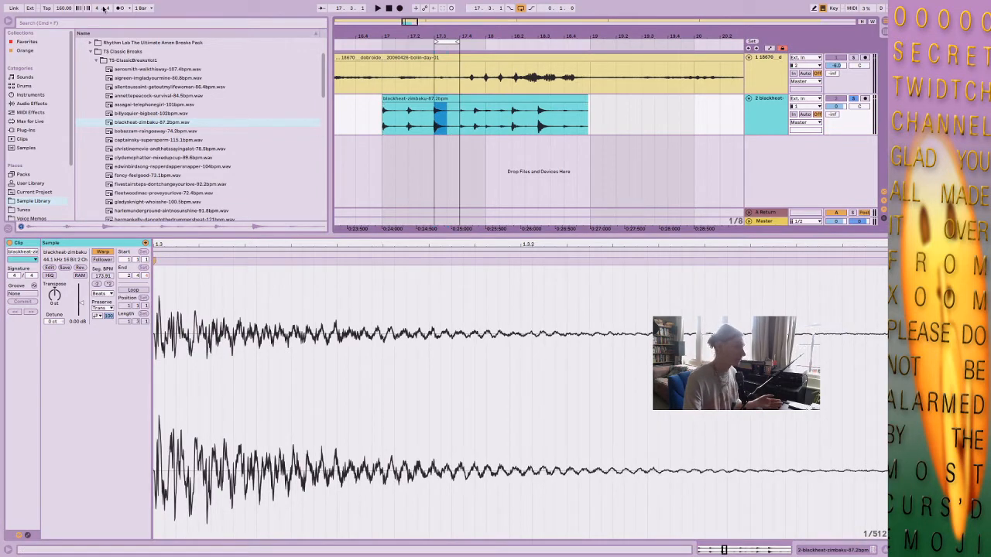
key(space)
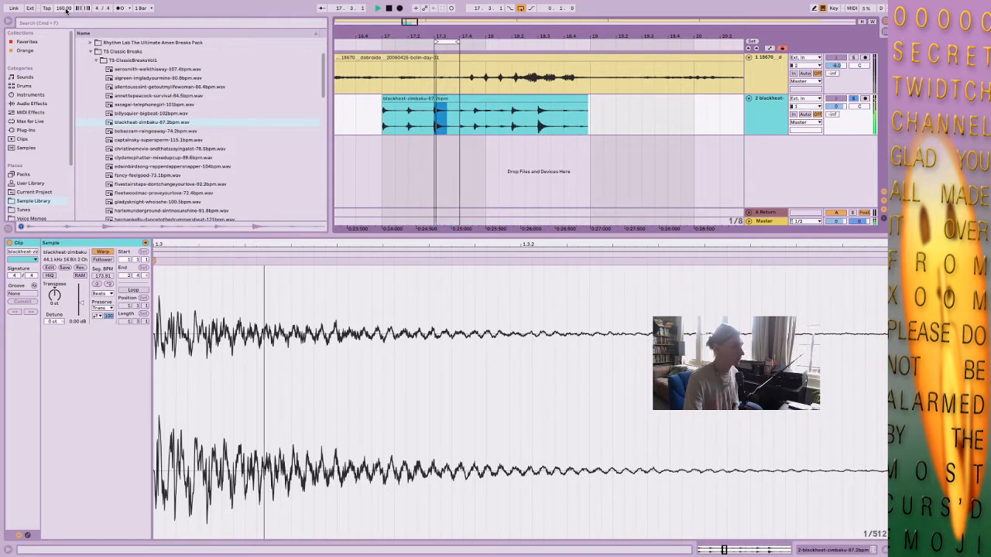
Lower the project tempo to 59 BPM and select the snare from 1.3.1 to 1.3.3 in the clip's waveform.
drag(66, 10, 66, 89)
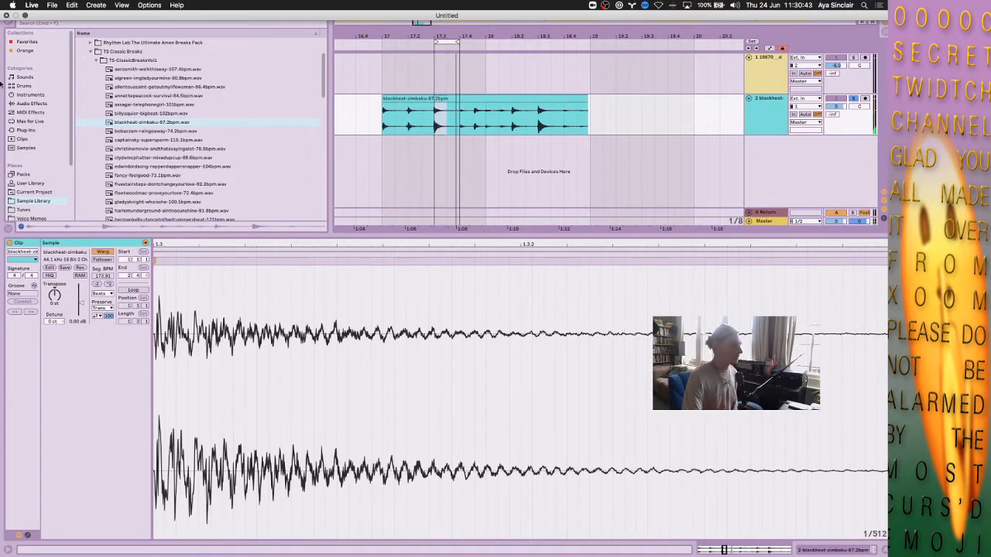
drag(427, 246, 383, 243)
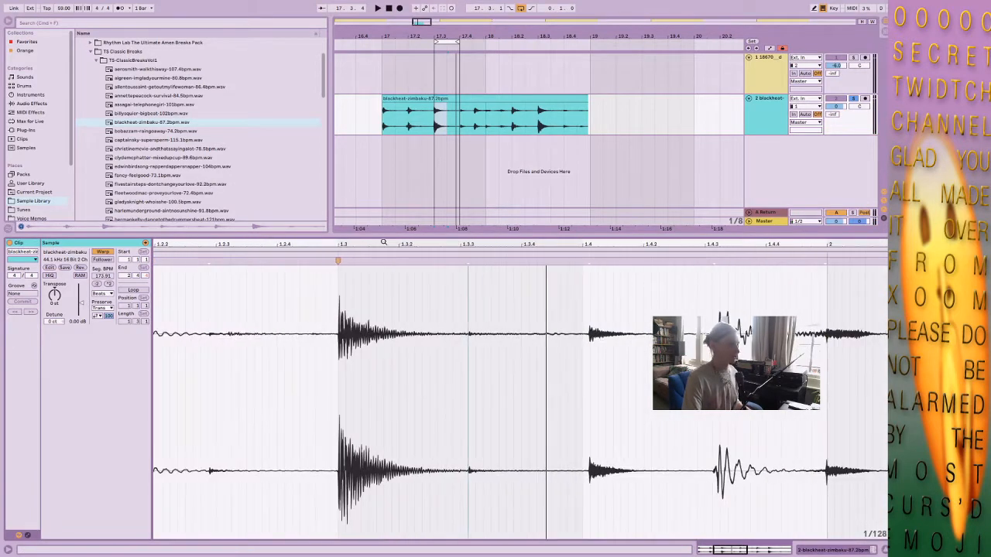
drag(340, 318, 469, 299)
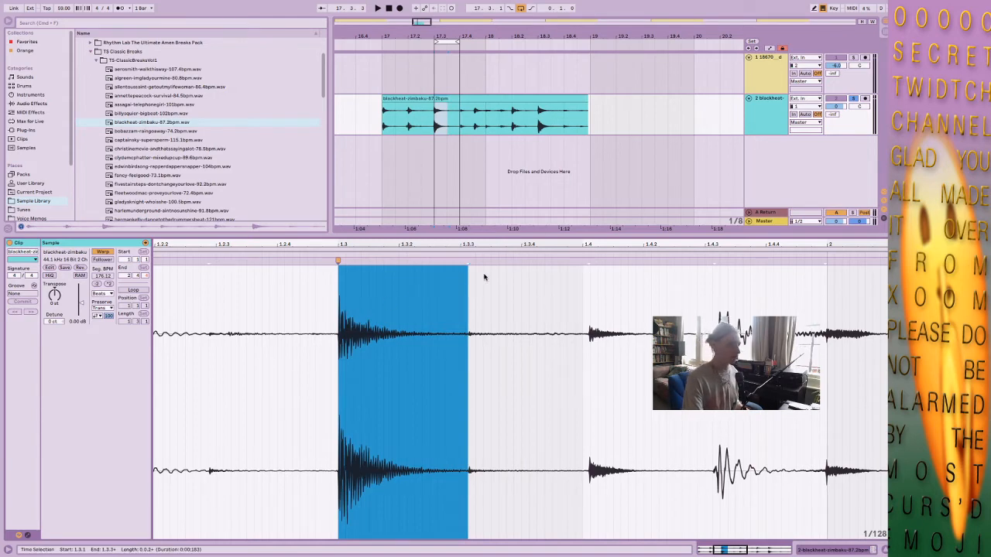
Set the project tempo back to 160 BPM.
click(60, 9)
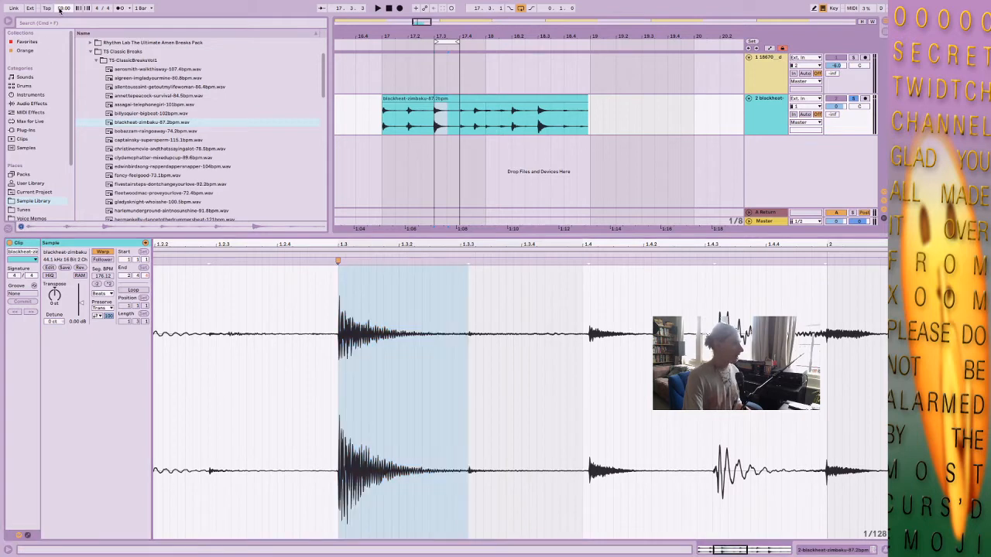
text(160)
key(Return)
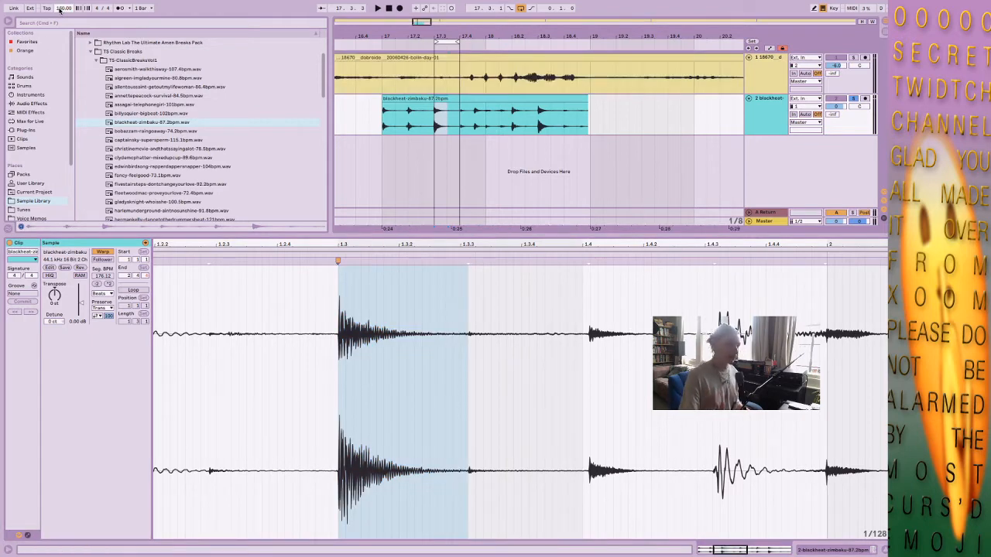
click(103, 293)
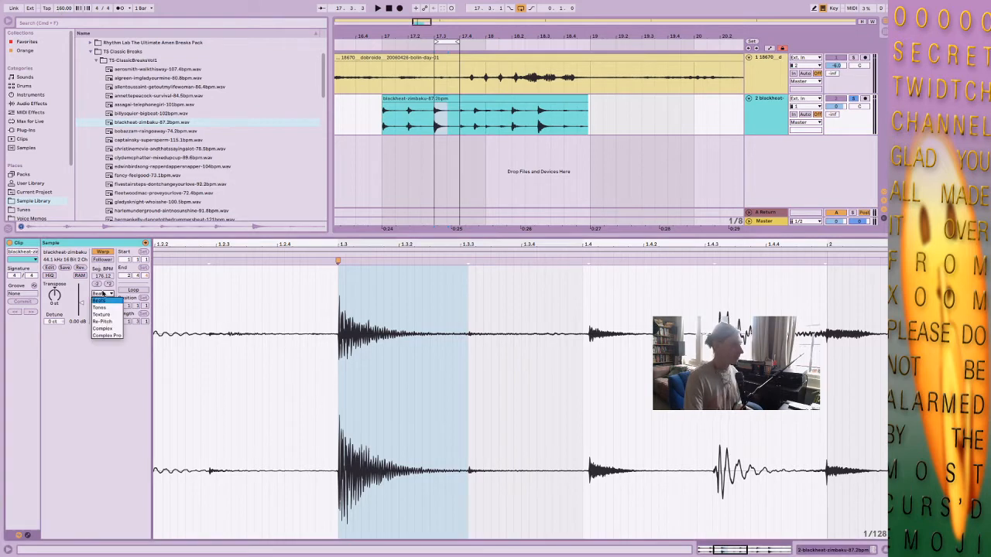
click(101, 300)
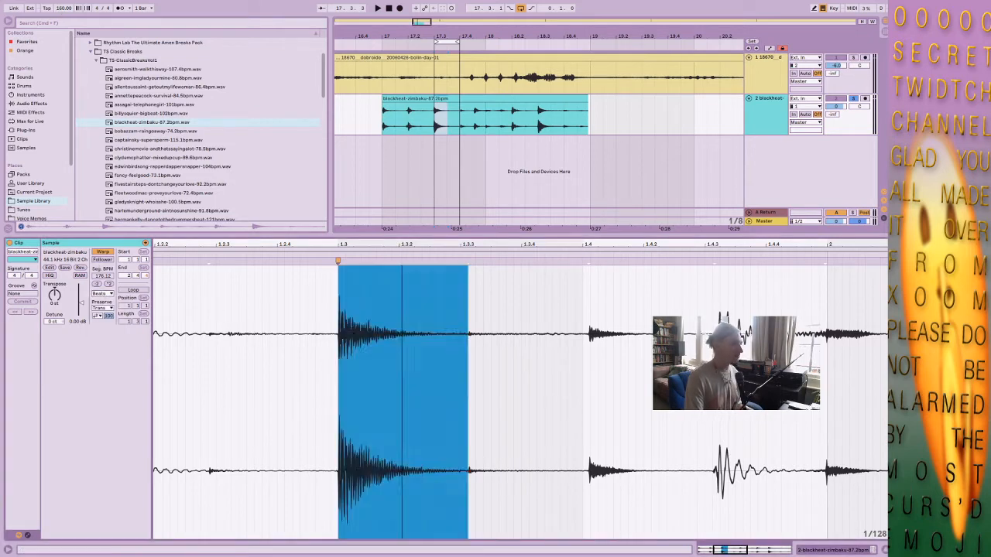
click(327, 309)
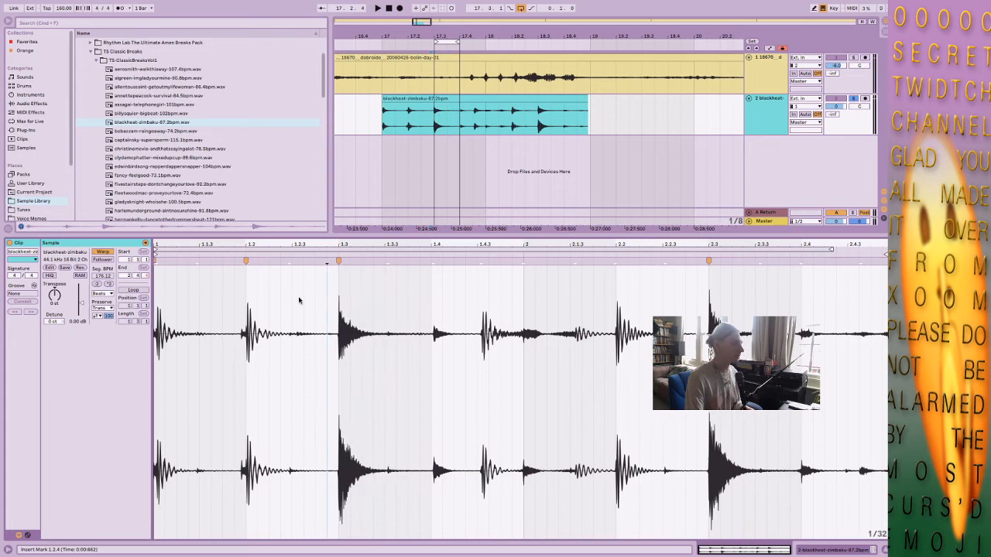
click(246, 300)
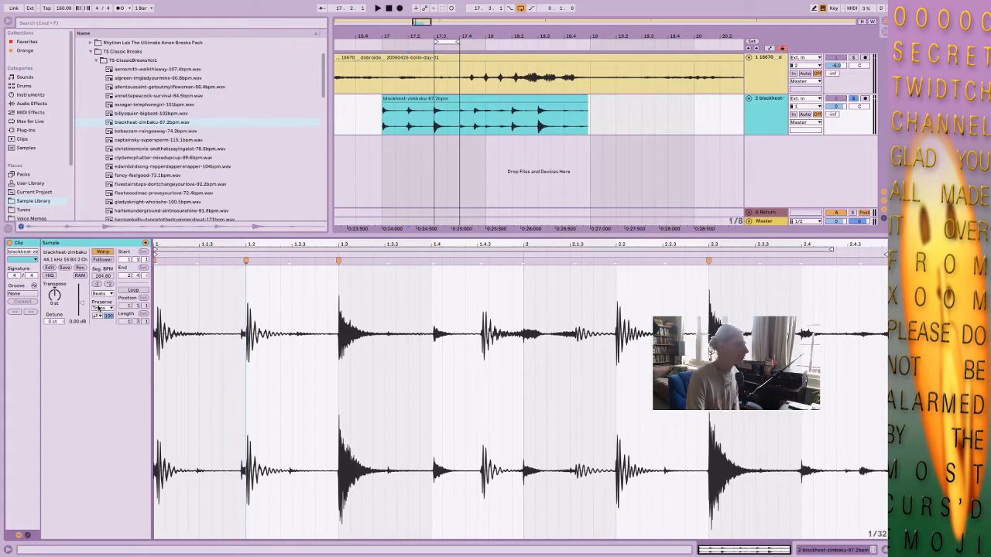
click(101, 295)
click(100, 294)
click(101, 295)
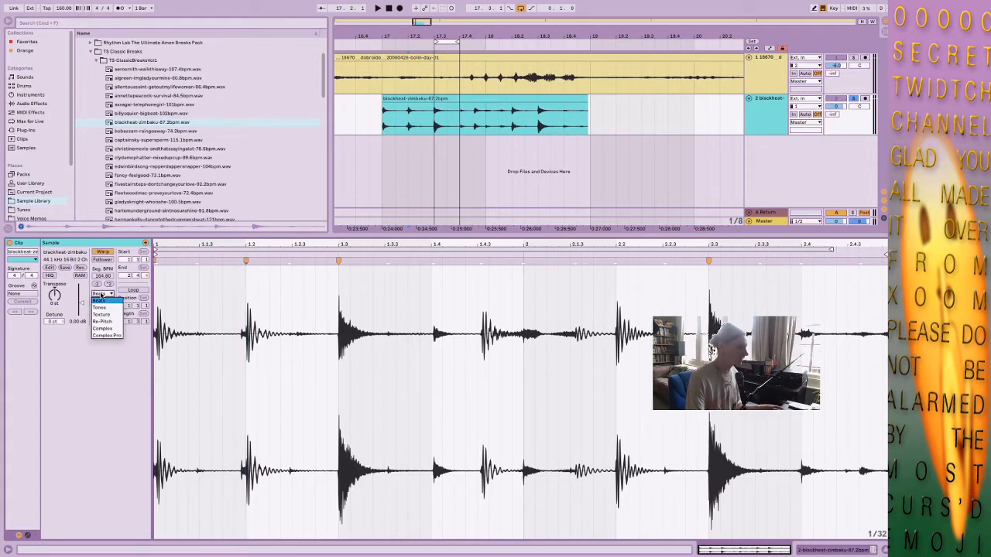
click(101, 294)
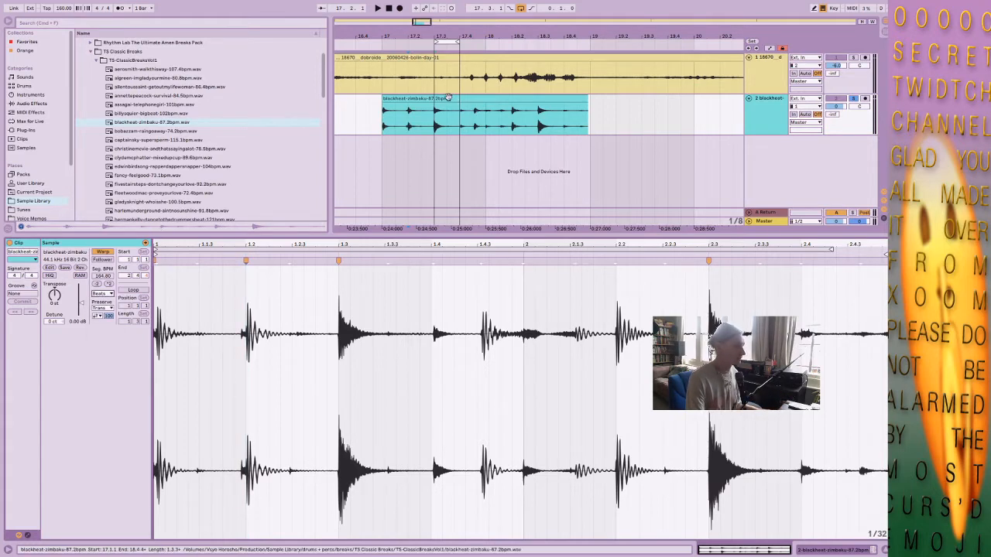
Extend the arrangement loop to the two bars from 17 to 19 and play back the break.
click(470, 110)
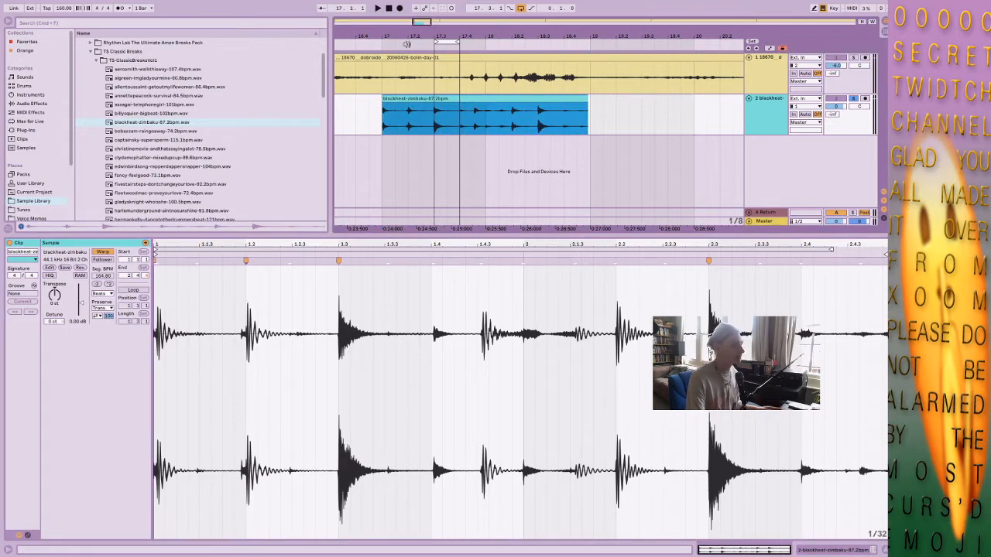
drag(435, 42, 384, 42)
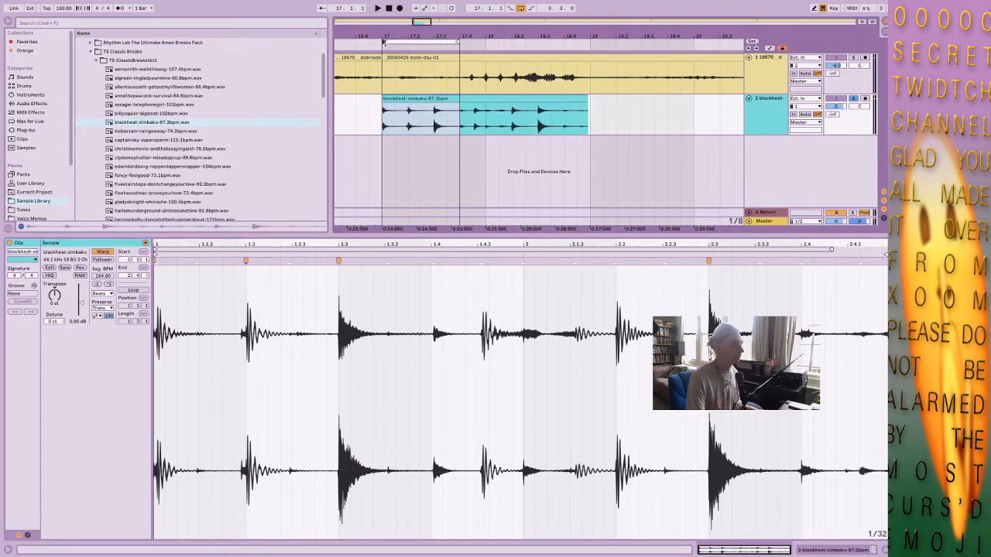
key(space)
drag(457, 42, 588, 41)
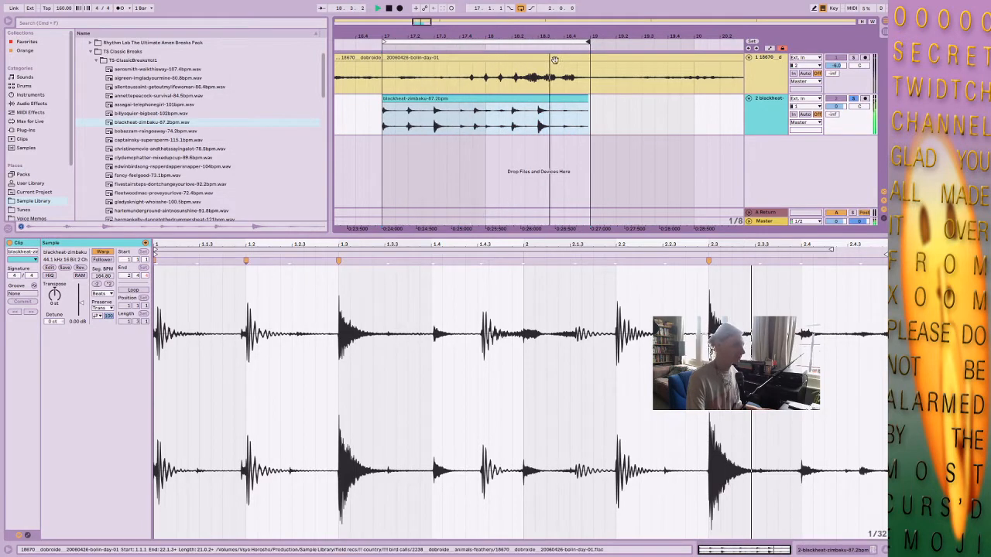
key(space)
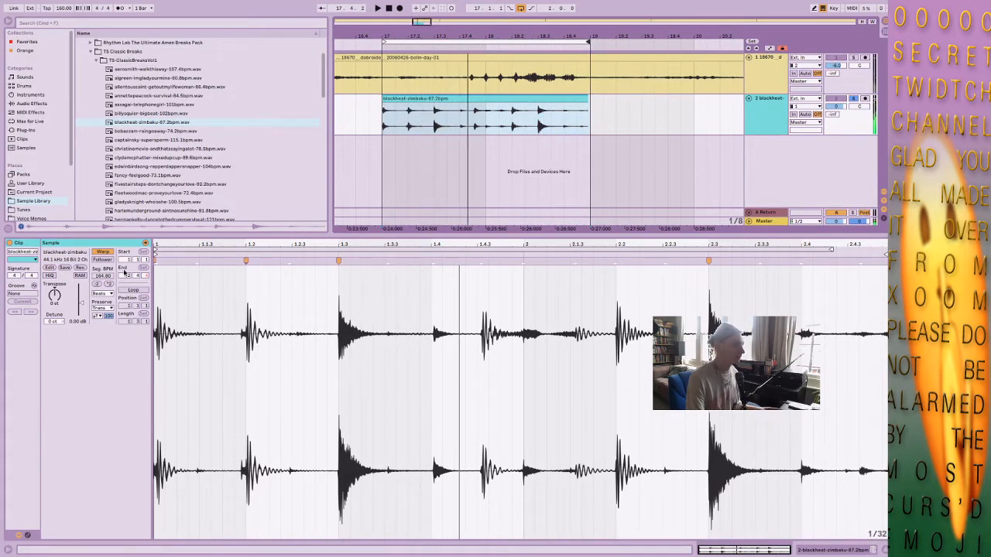
Halve the break clip's segment BPM to 82.40, shorten the loop to one bar from bar 17 and play it back.
click(108, 284)
click(96, 284)
click(97, 284)
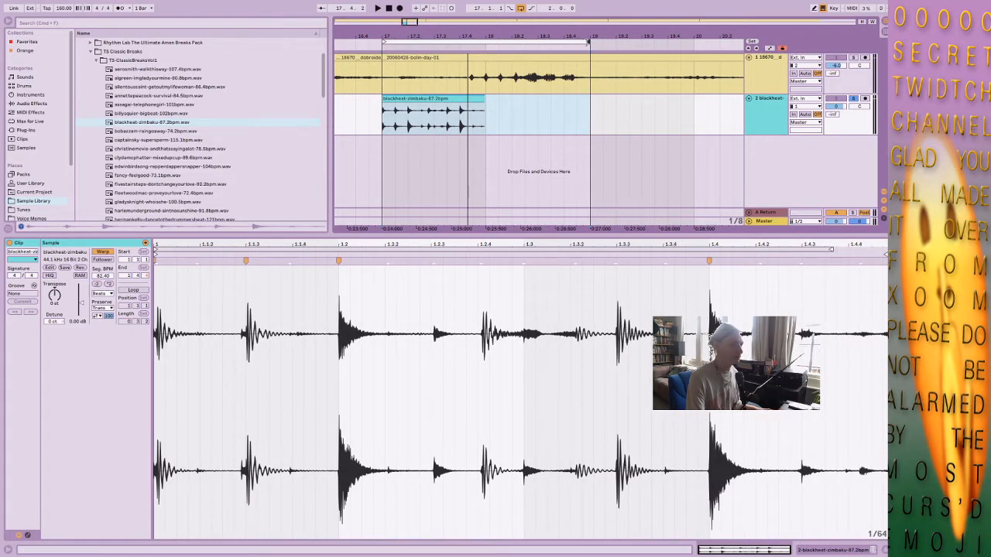
drag(588, 41, 486, 41)
key(space)
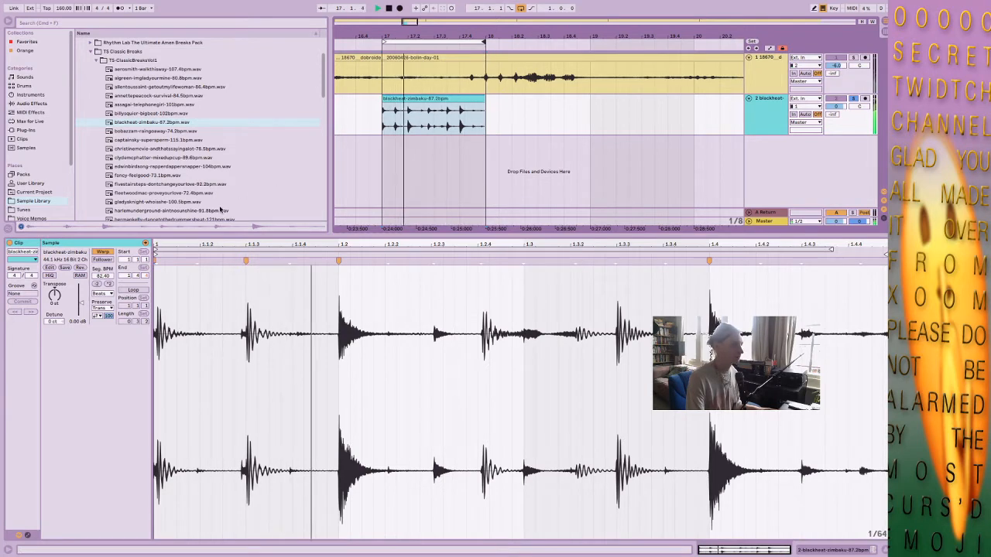
key(space)
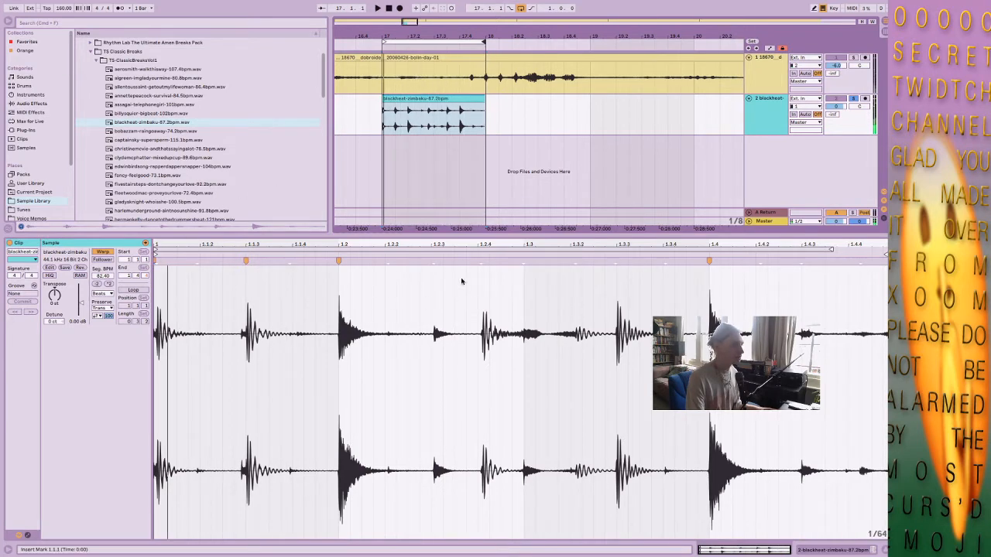
Check the drum hit near 1.2.4 in the break clip's waveform and turn off warping for the clip.
drag(484, 243, 485, 283)
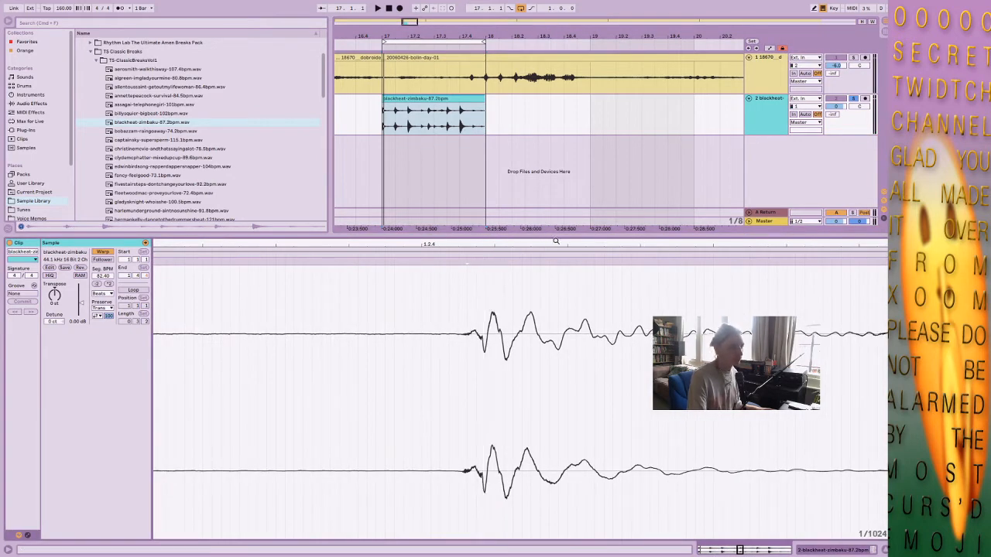
drag(556, 241, 441, 271)
click(454, 262)
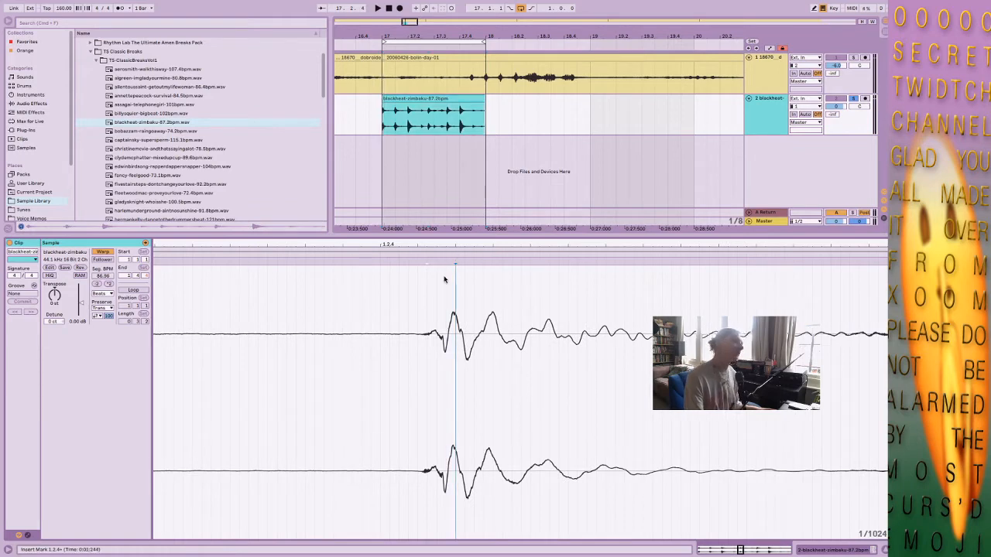
drag(421, 241, 436, 187)
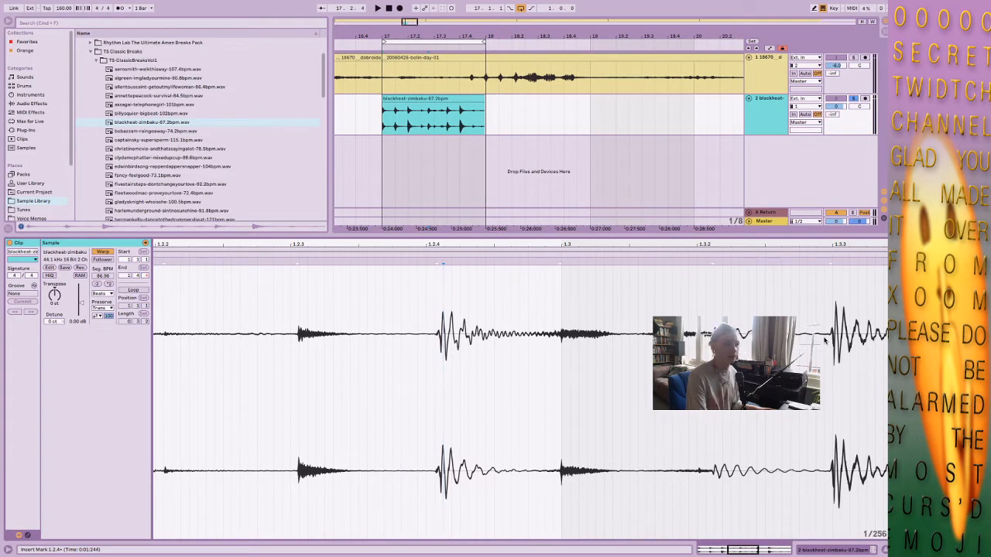
drag(841, 243, 622, 244)
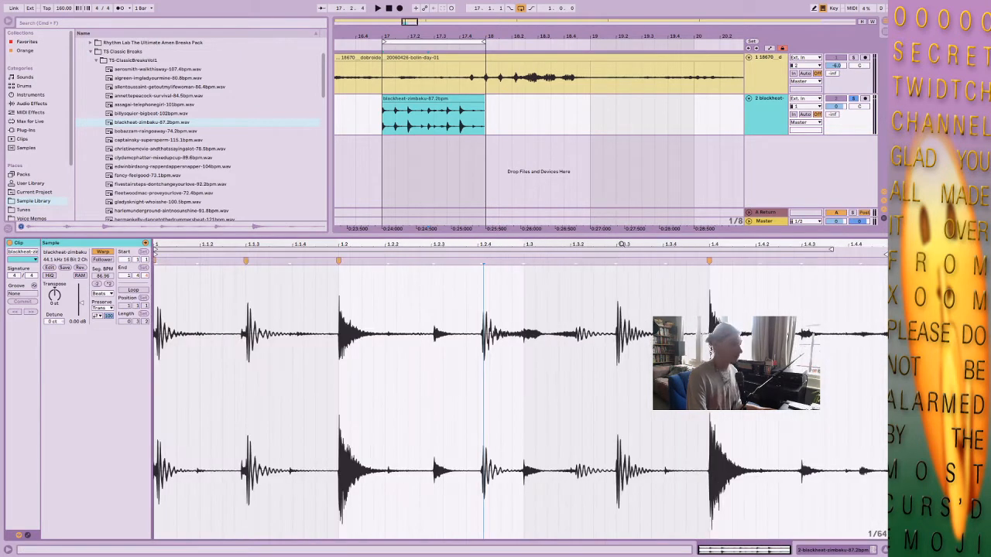
click(106, 252)
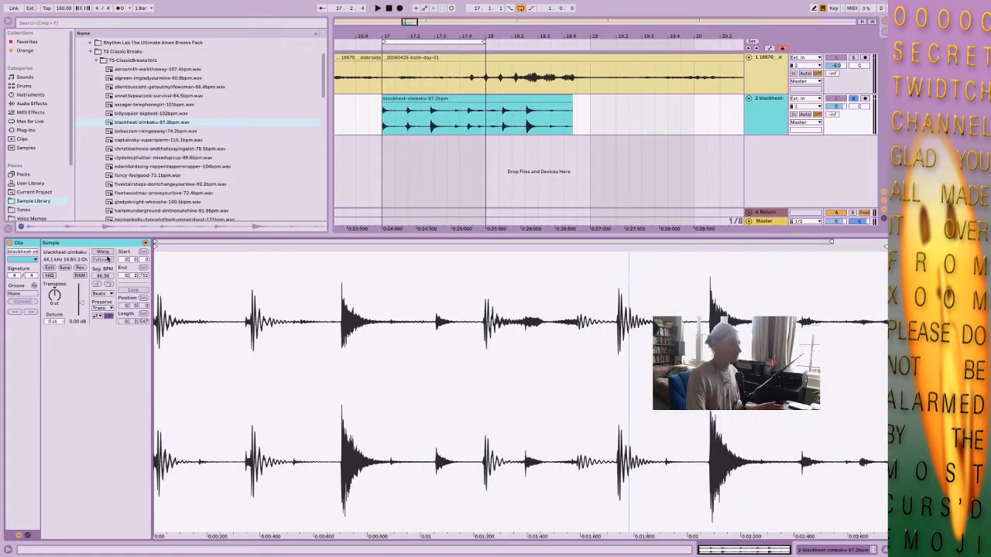
Pitch the unwarped break clip down by setting its transpose to -1 st and its detune to -32 ct.
click(456, 116)
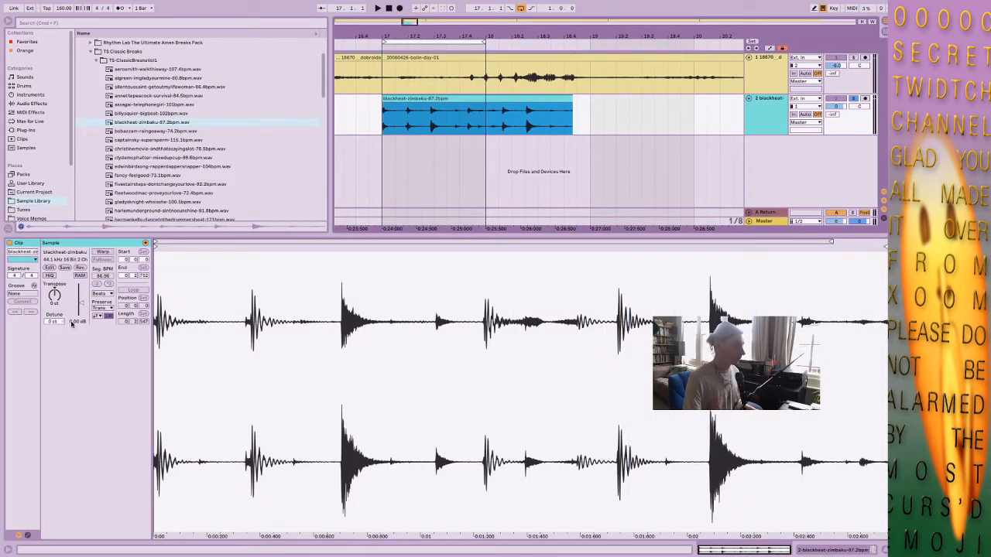
click(54, 324)
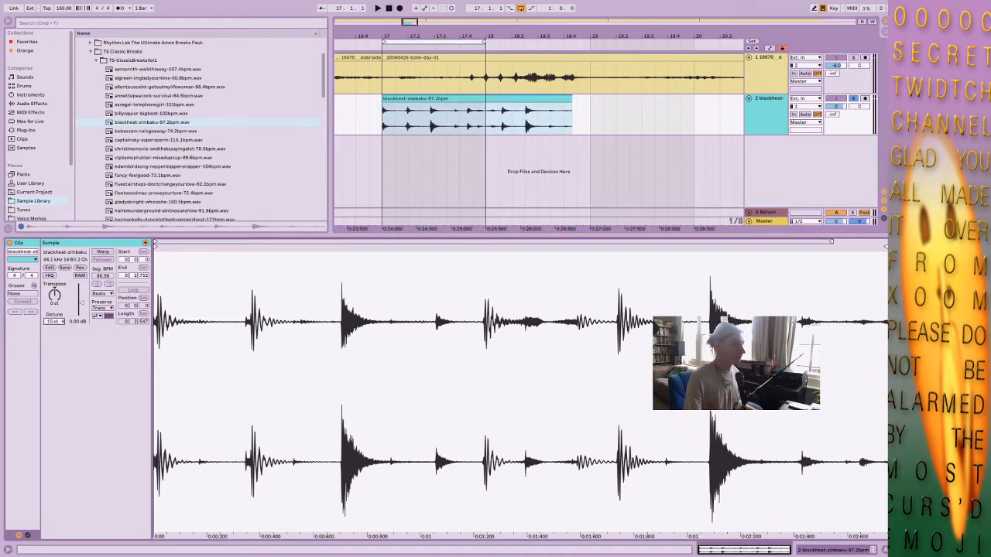
drag(54, 322, 54, 373)
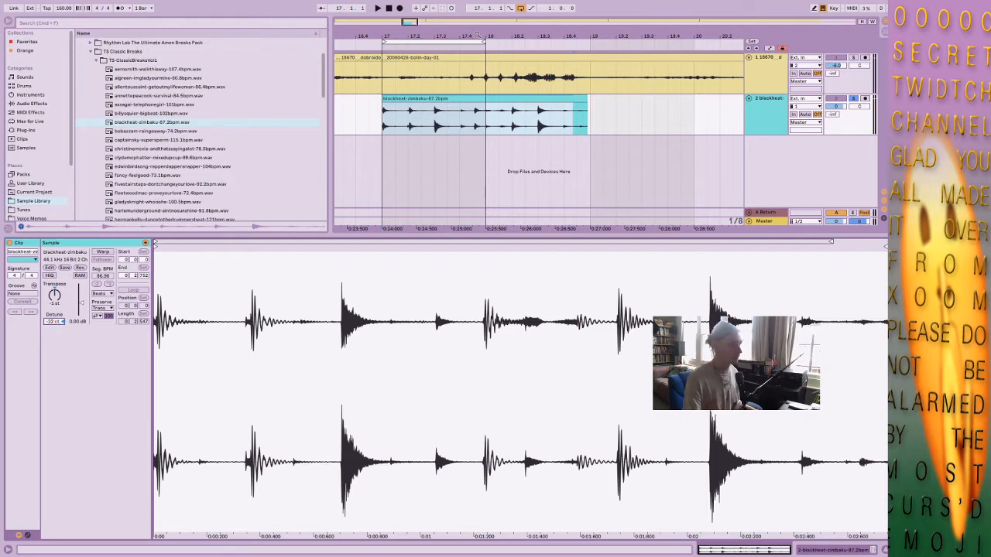
Hide the browser, then enlarge the arrangement area and the break track's height to show its waveform in more detail.
drag(476, 36, 620, 36)
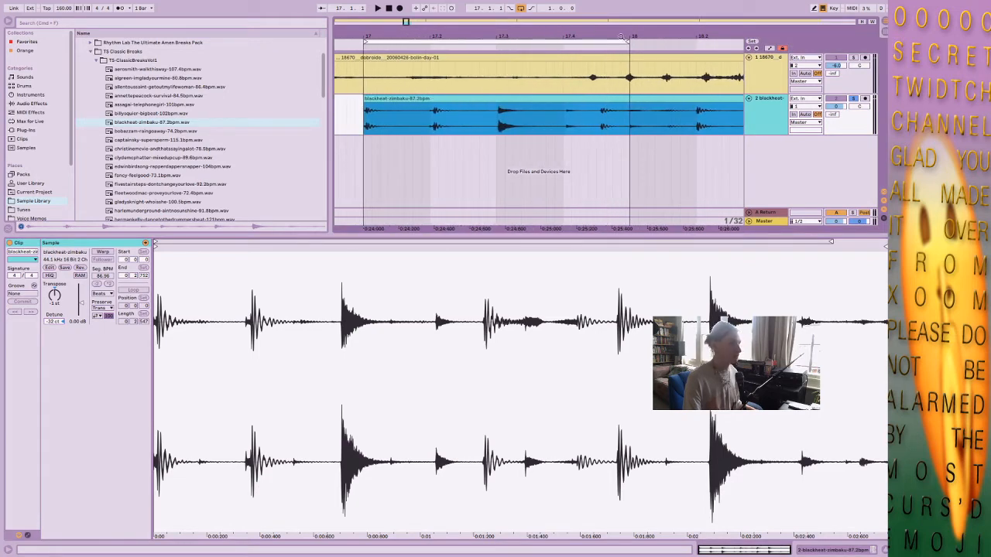
drag(773, 135, 768, 186)
drag(709, 235, 709, 338)
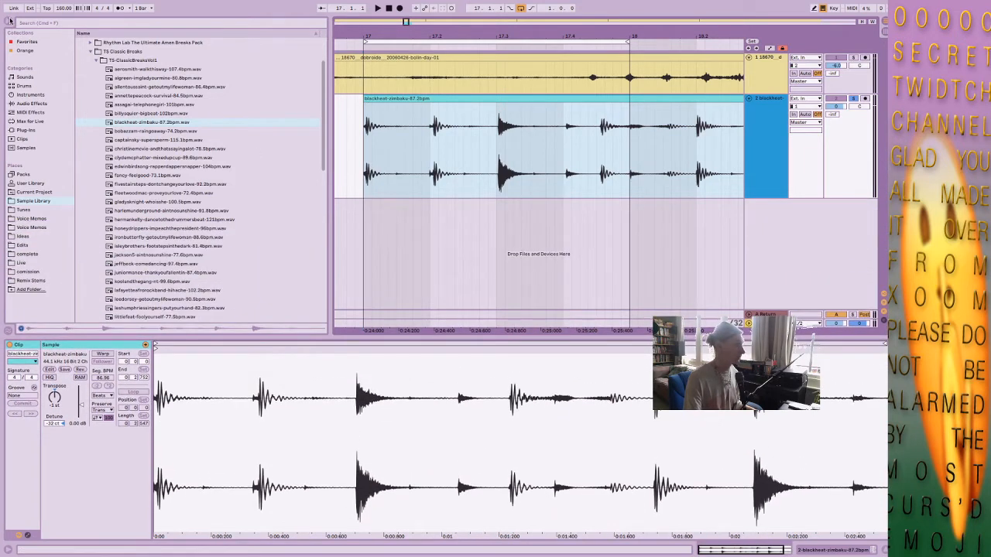
click(10, 21)
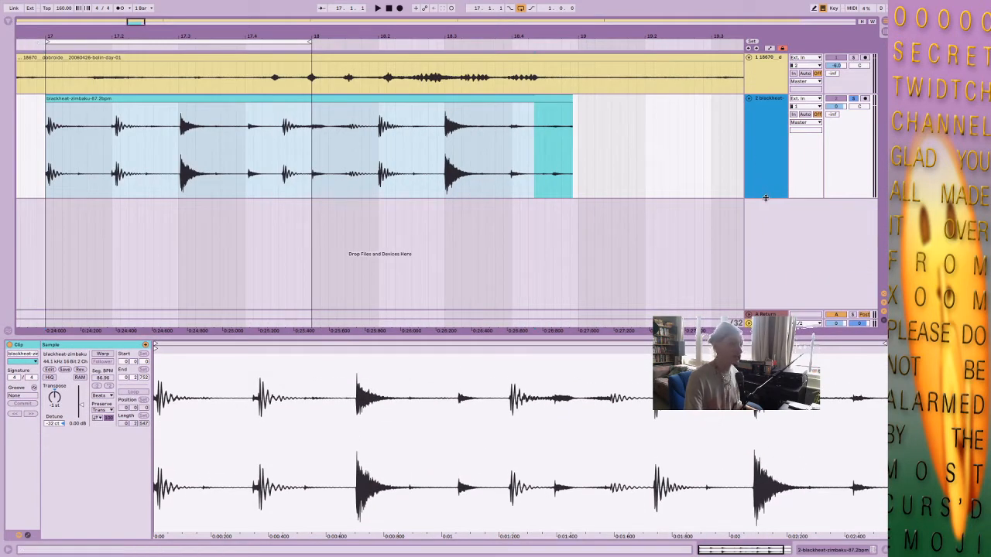
drag(765, 197, 770, 237)
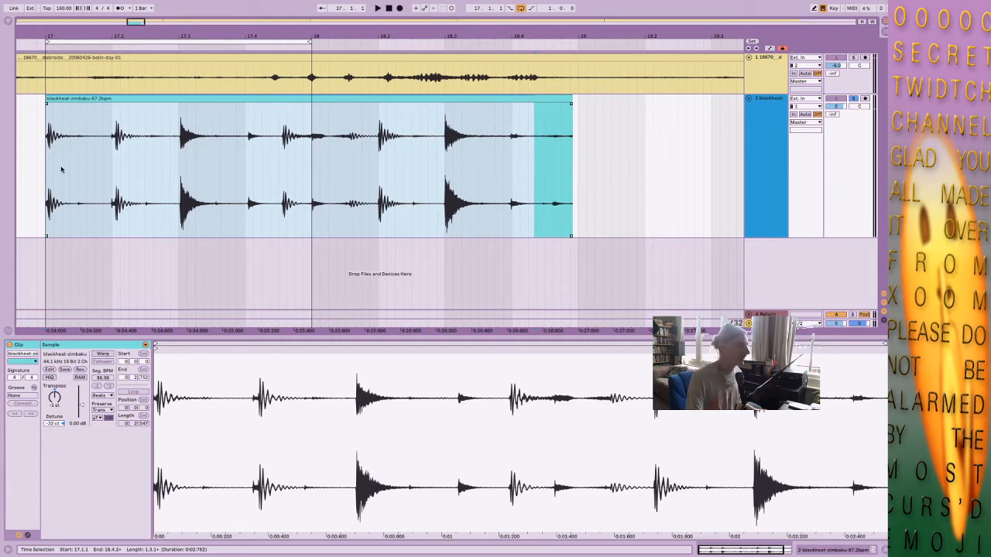
Set the break clip's detune to -30 ct so its hits line up with the beat grid.
click(111, 139)
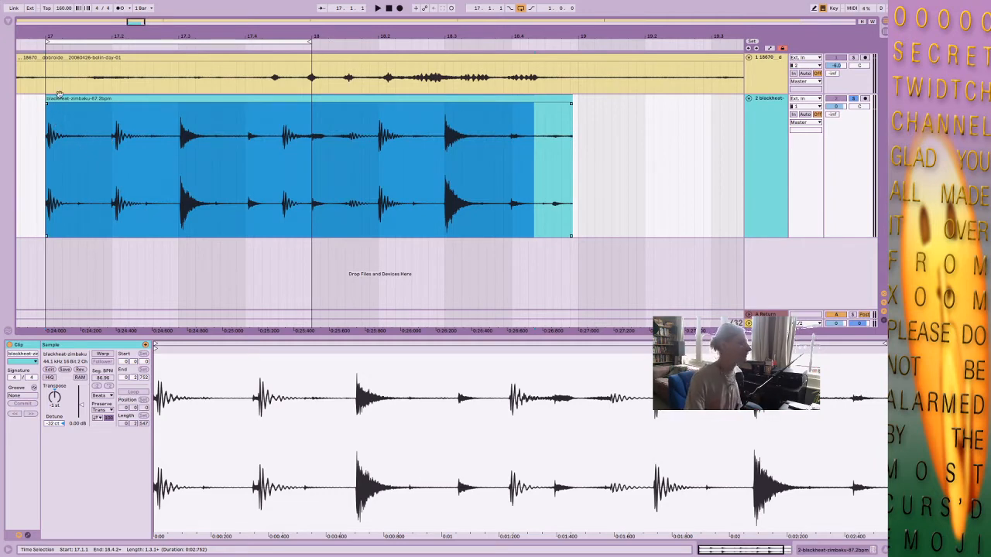
drag(59, 36, 122, 40)
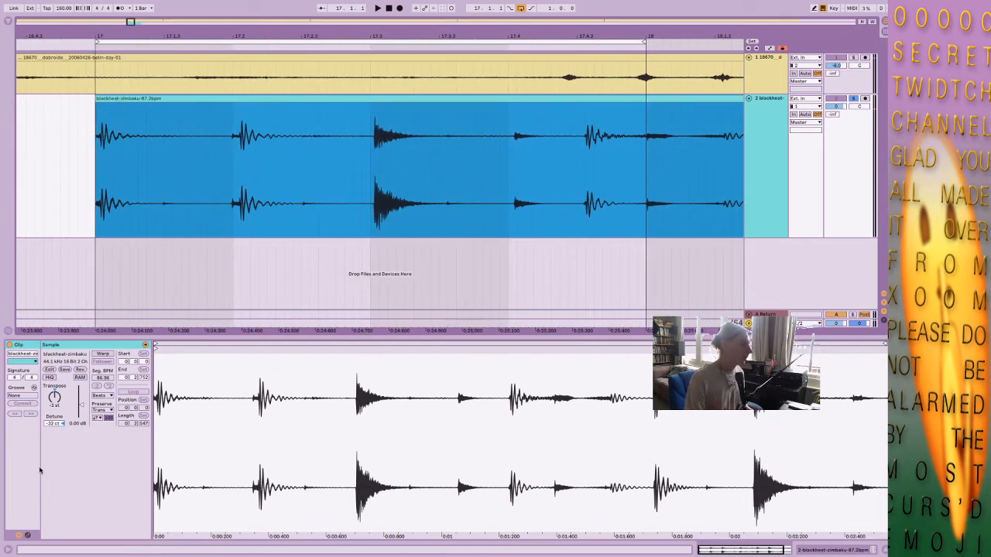
click(52, 425)
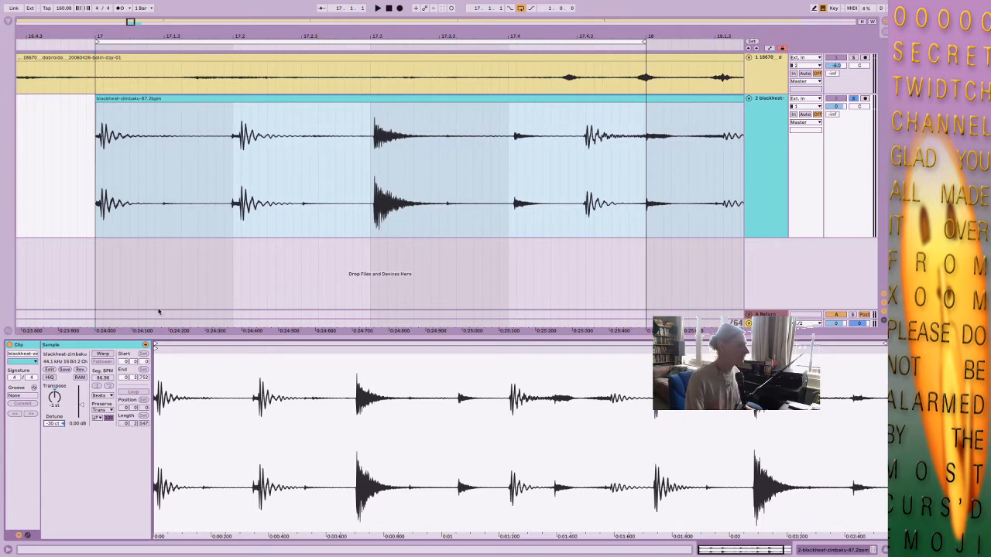
Play the looped bar with both tracks and lower the bird recording track's volume to -10.1 dB.
click(440, 42)
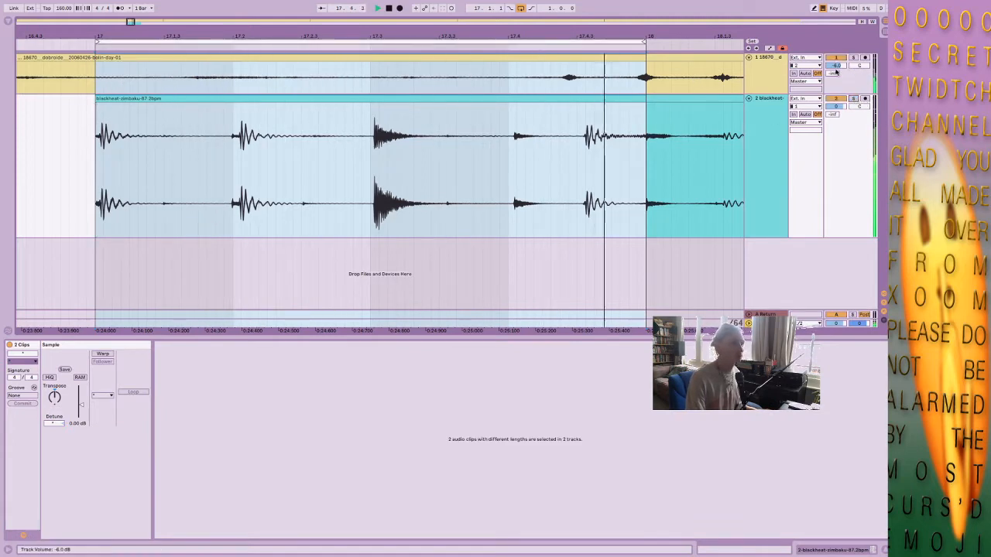
drag(836, 68, 836, 80)
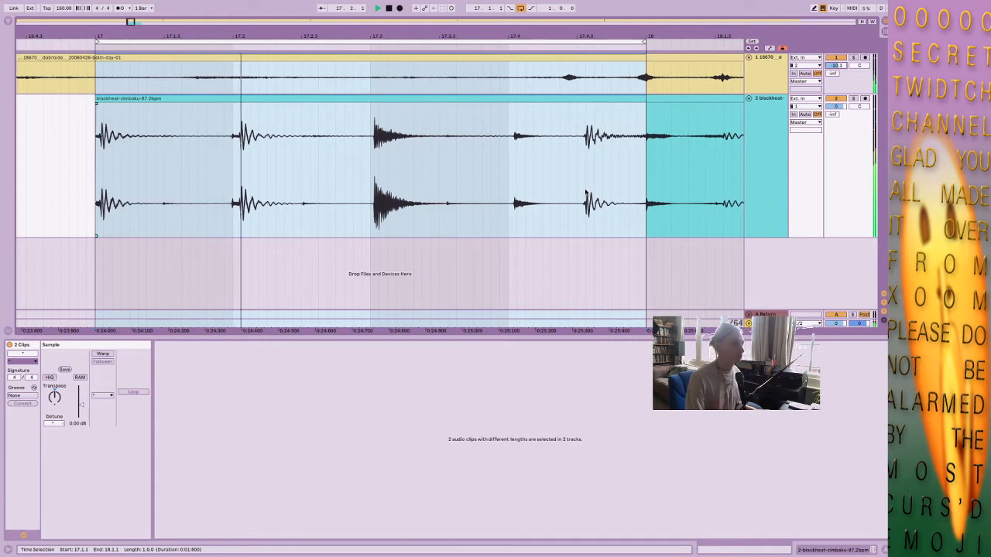
Check the snare between 17.3.1 and 17.4.1 in the break clip, and play back the one-bar loop from bar 17.
click(370, 202)
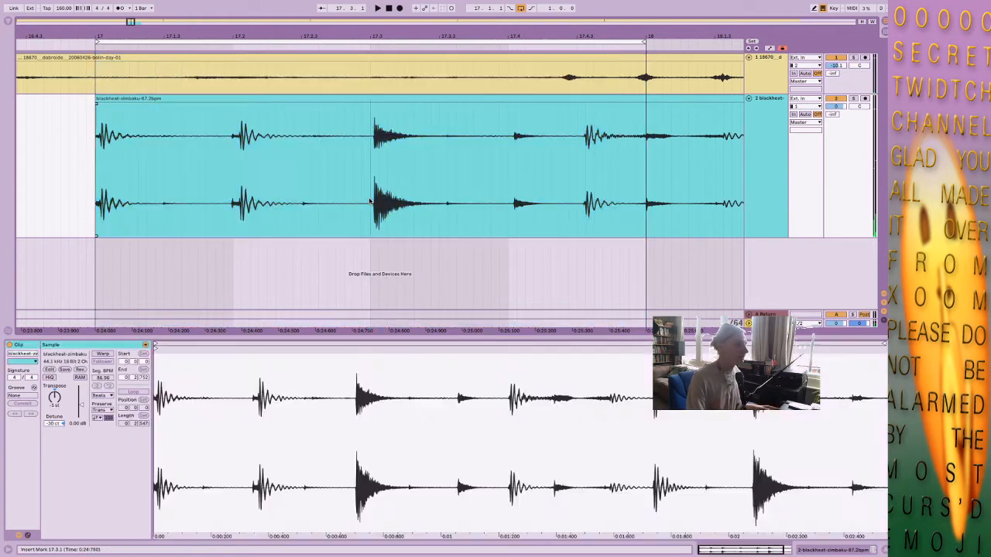
drag(370, 202, 517, 197)
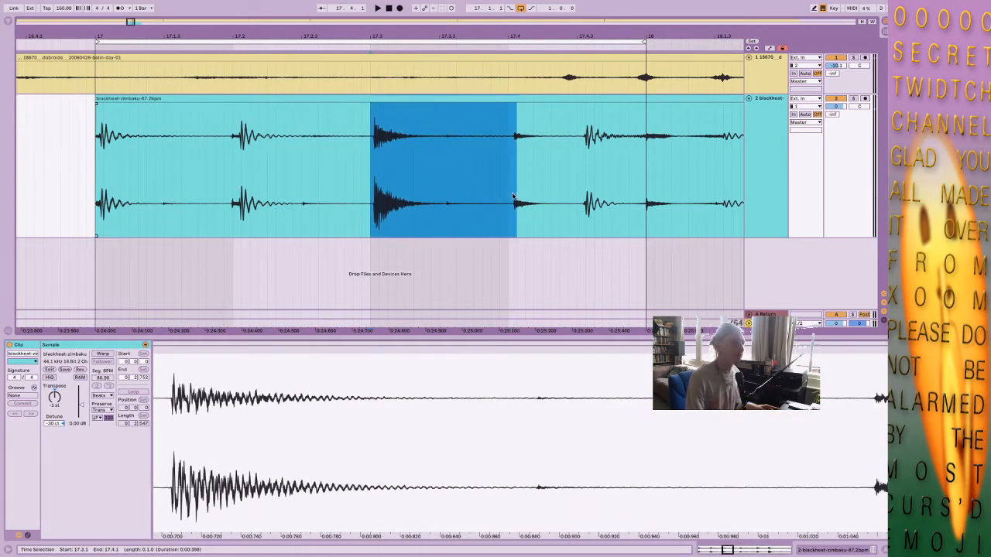
click(513, 197)
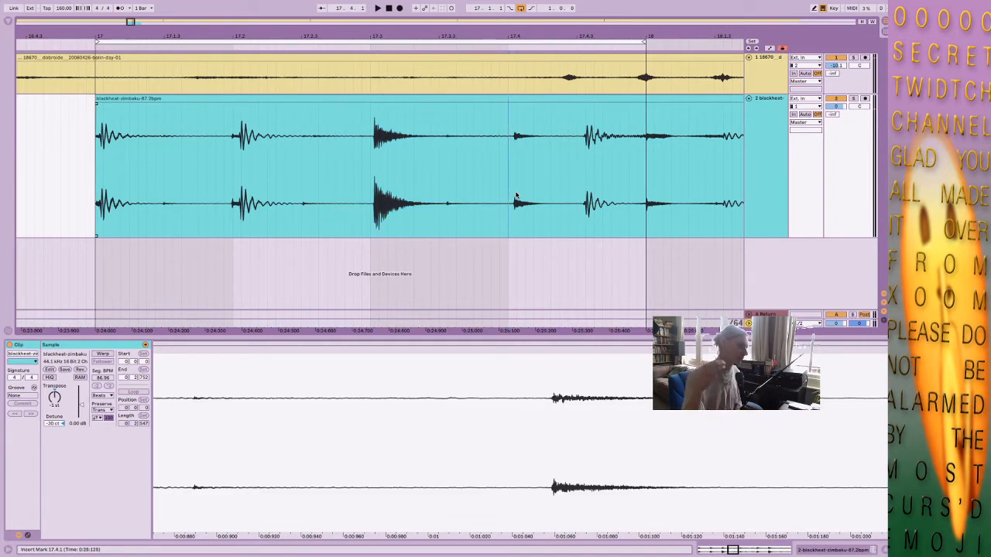
click(529, 43)
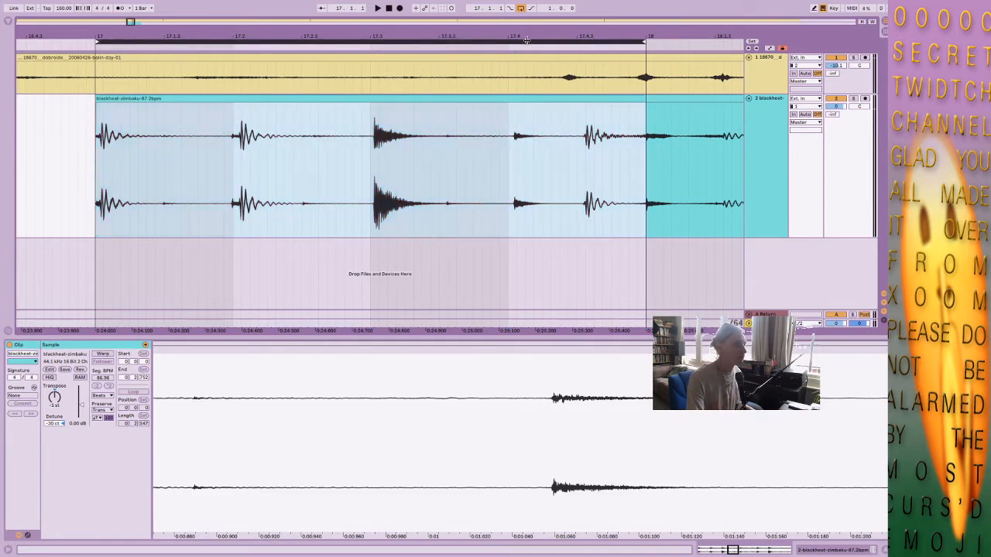
key(space)
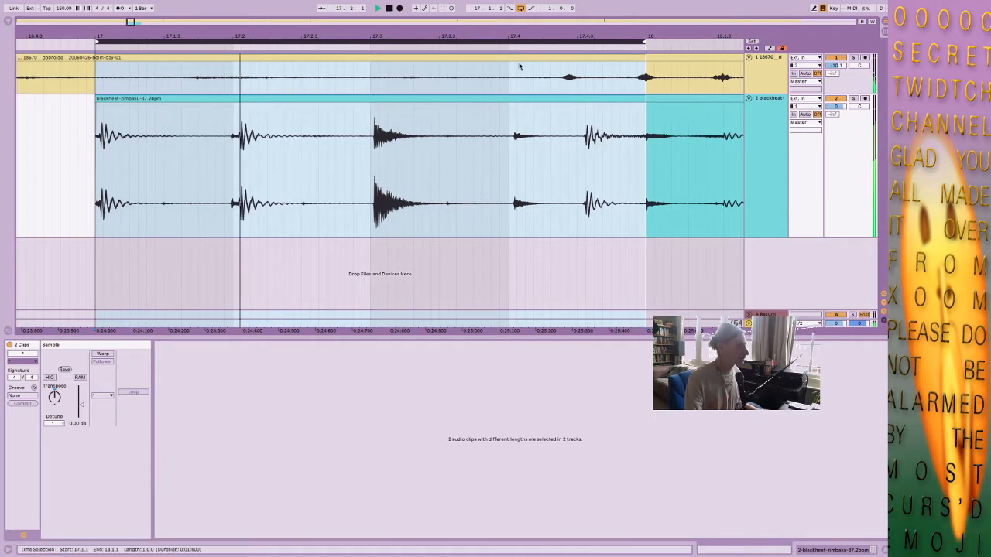
key(space)
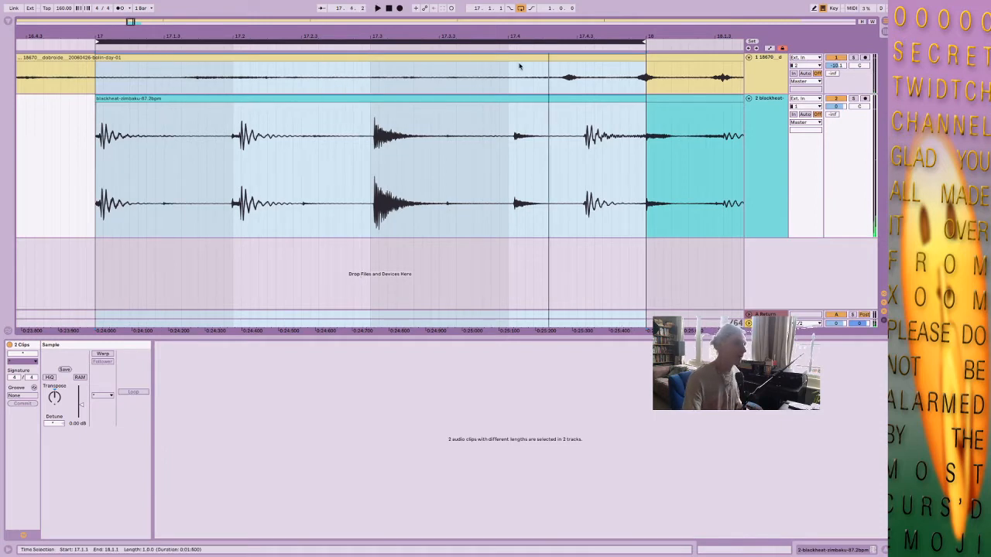
Play the detuned break clip from 17.1.1 to check its timing against the beat grid.
click(511, 100)
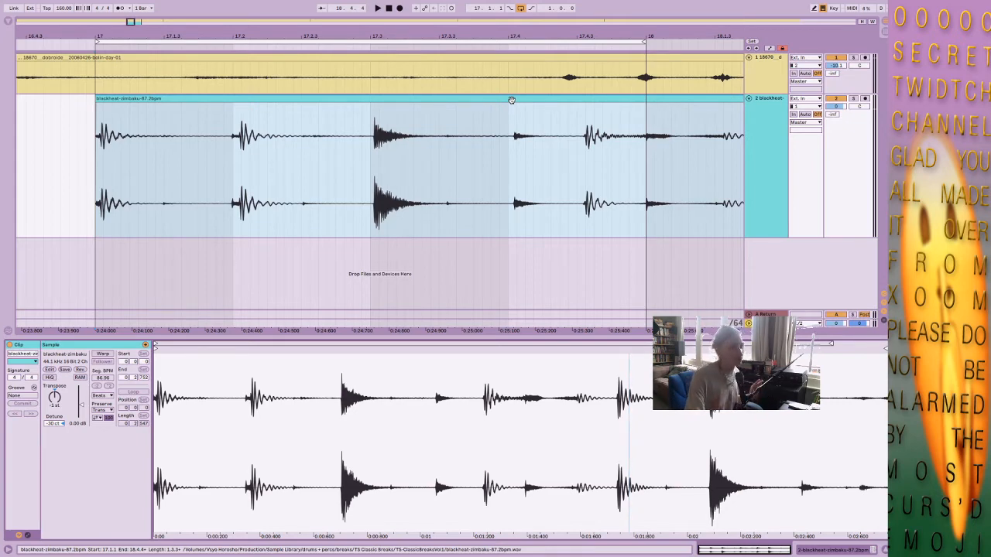
click(102, 145)
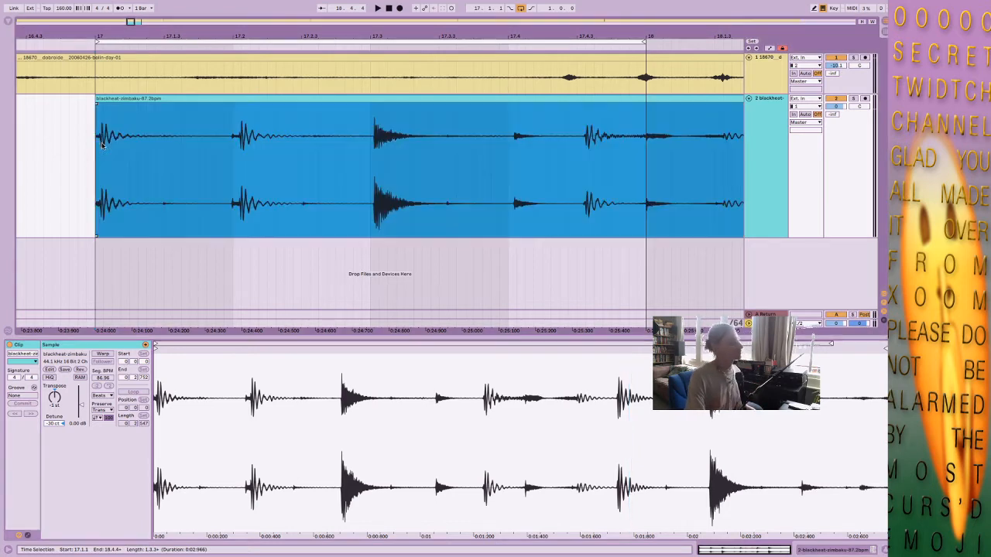
click(101, 145)
key(space)
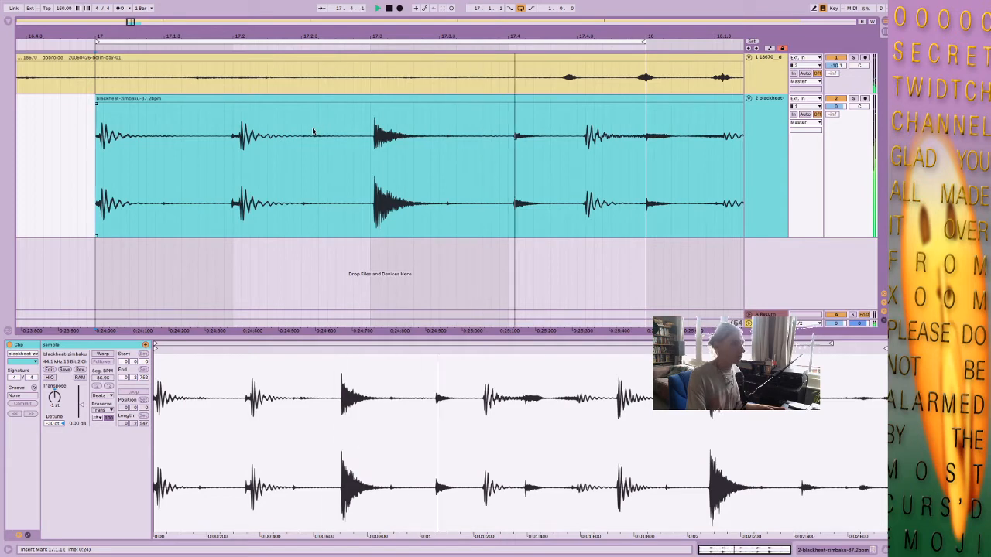
key(space)
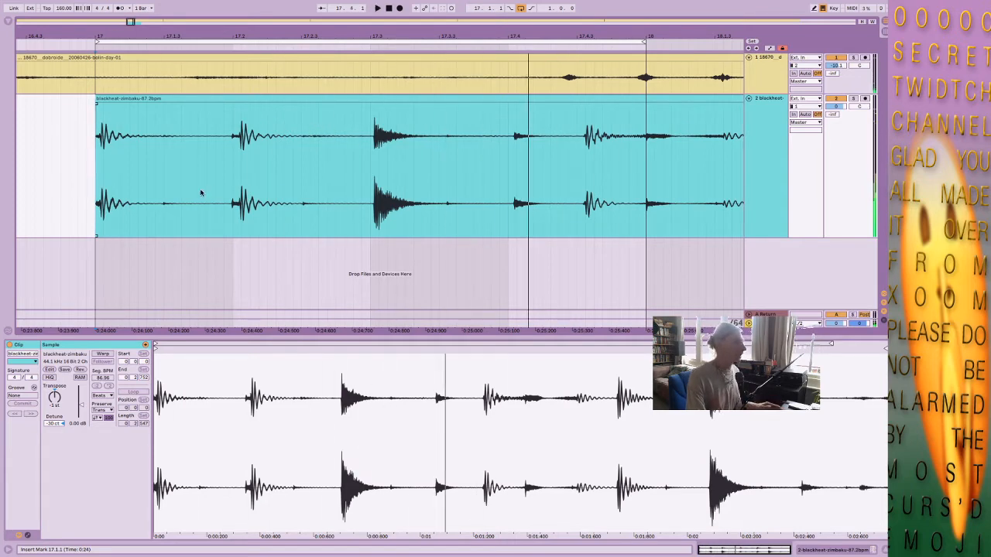
Play back the break and raise its track volume to 5.0 dB.
click(232, 189)
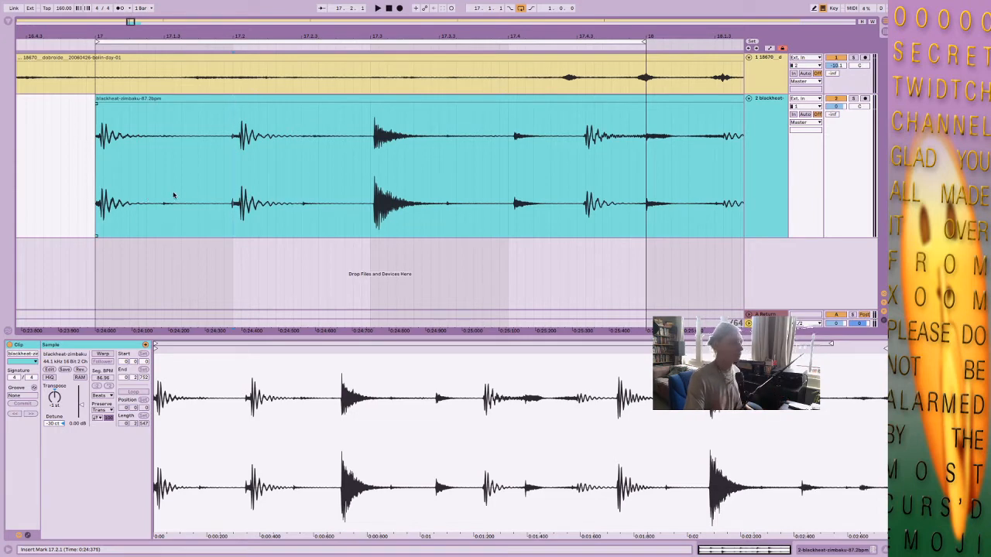
click(161, 97)
key(space)
mouse_move(838, 106)
mouse_down()
mouse_move(839, 87)
mouse_move(841, 110)
mouse_up()
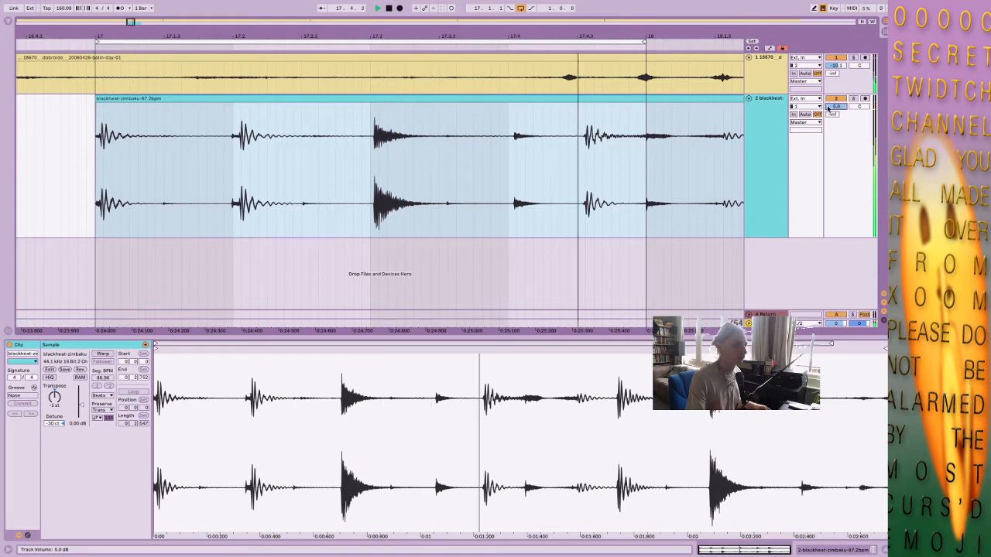
Split the break clip at 17.2.1 and 17.3.1 to isolate the hit on the second beat.
click(369, 192)
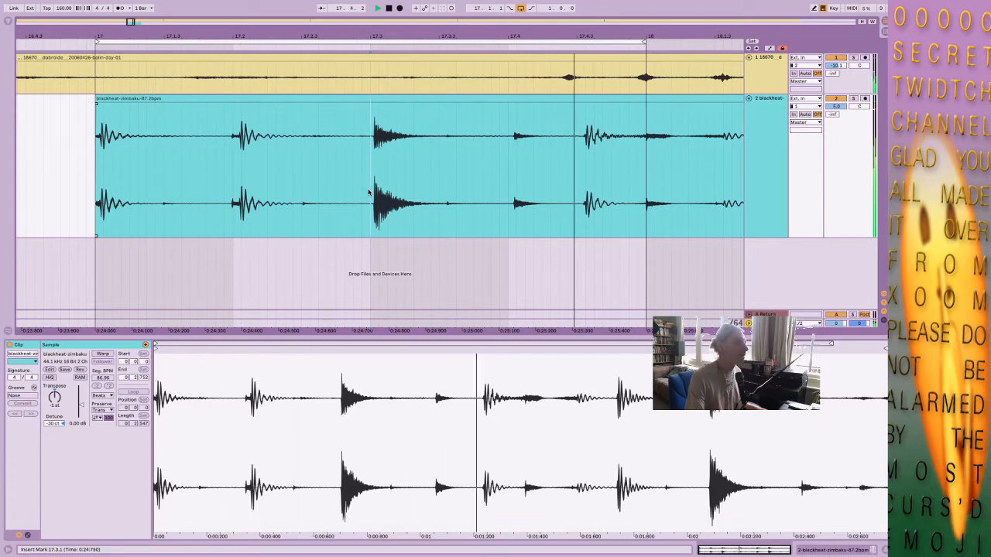
drag(369, 192, 230, 187)
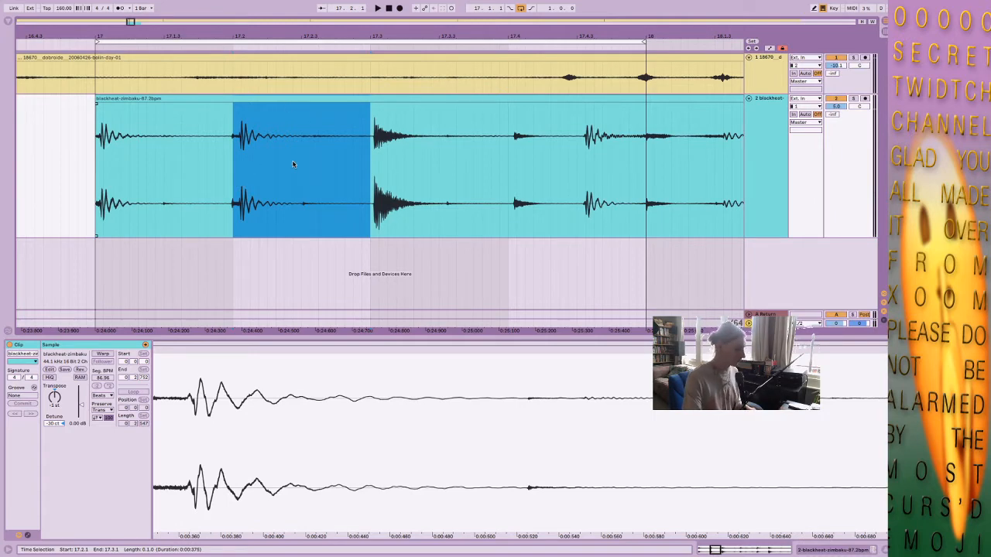
click(122, 148)
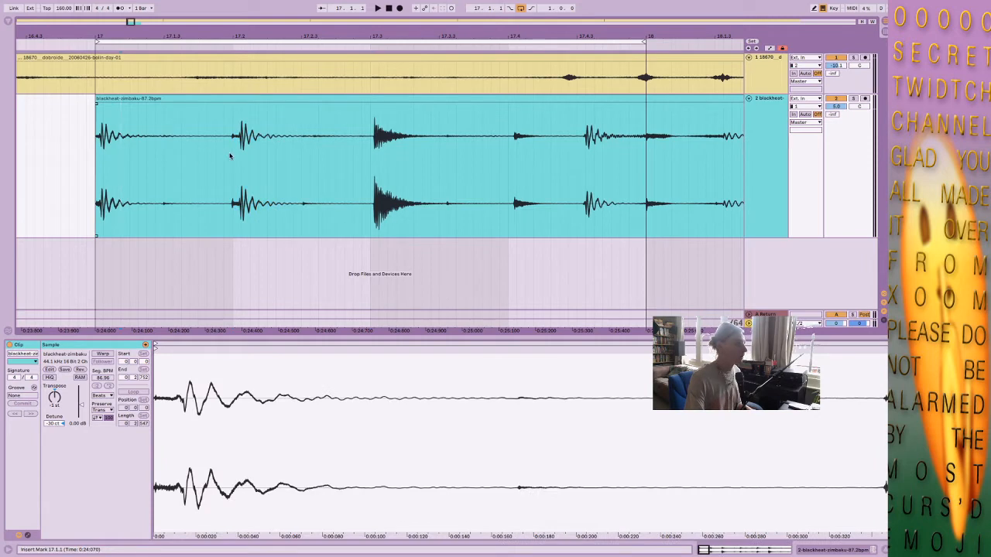
drag(233, 158, 369, 155)
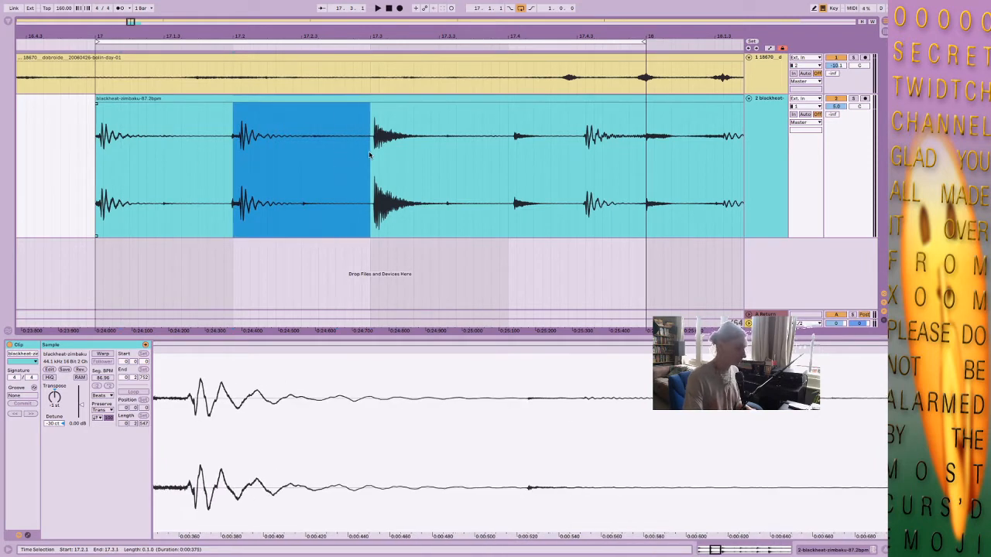
key(ctrl+e)
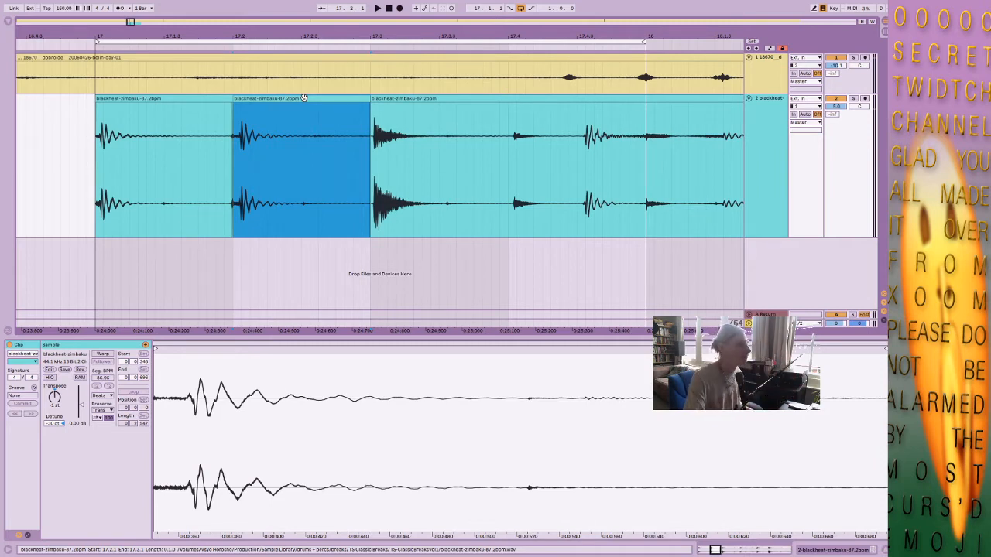
click(372, 181)
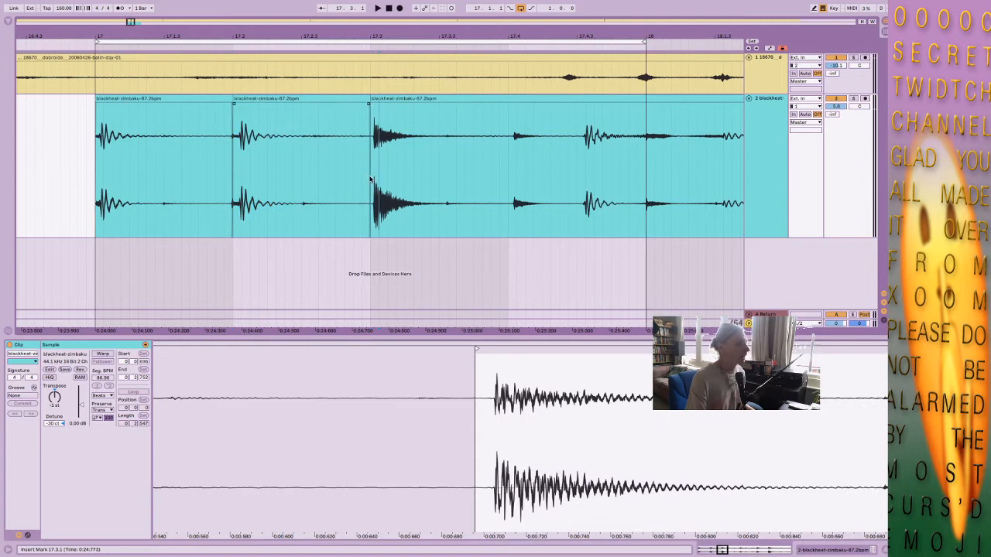
Split the break clip at 17.4.1 and move the slice starting at 17.3.1 to 17.4.1.
drag(371, 180, 509, 171)
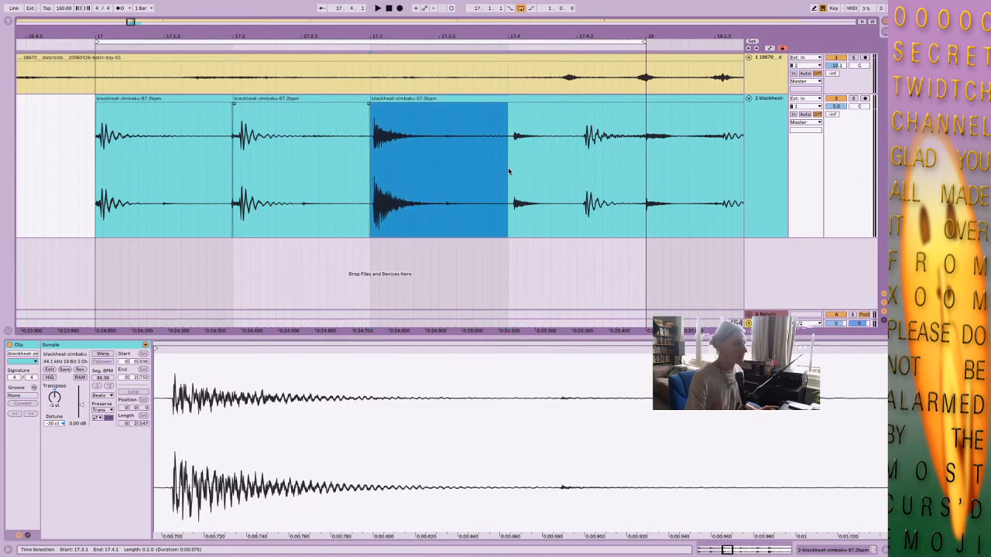
key(ctrl+e)
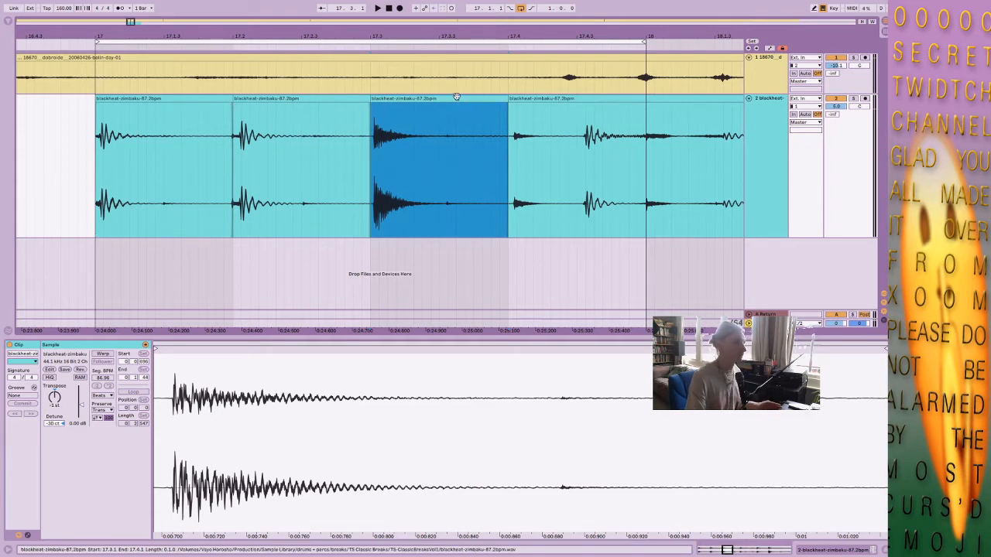
drag(456, 99, 593, 101)
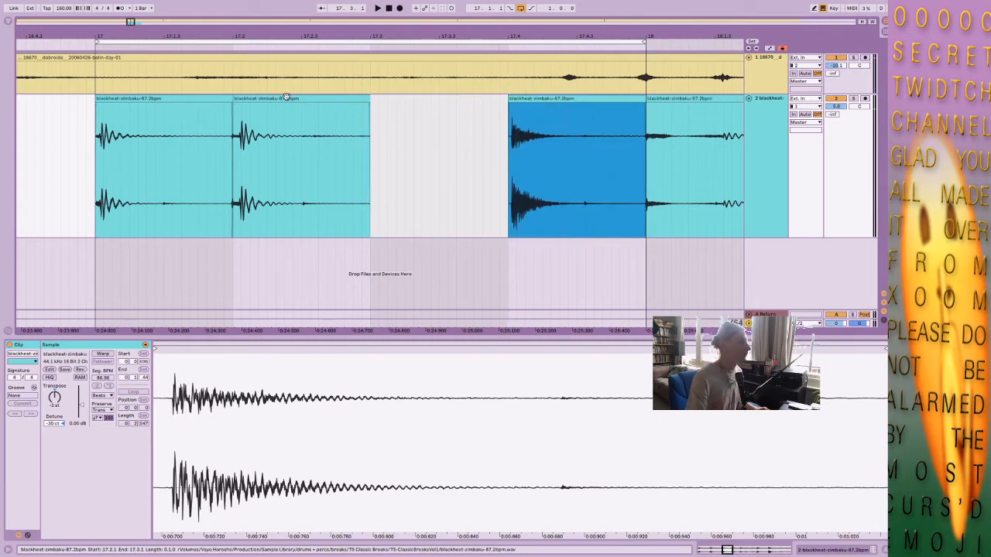
Move the second kick slice from 17.2.1 to 17.2.3 and play back the rearranged bar.
drag(293, 105, 352, 103)
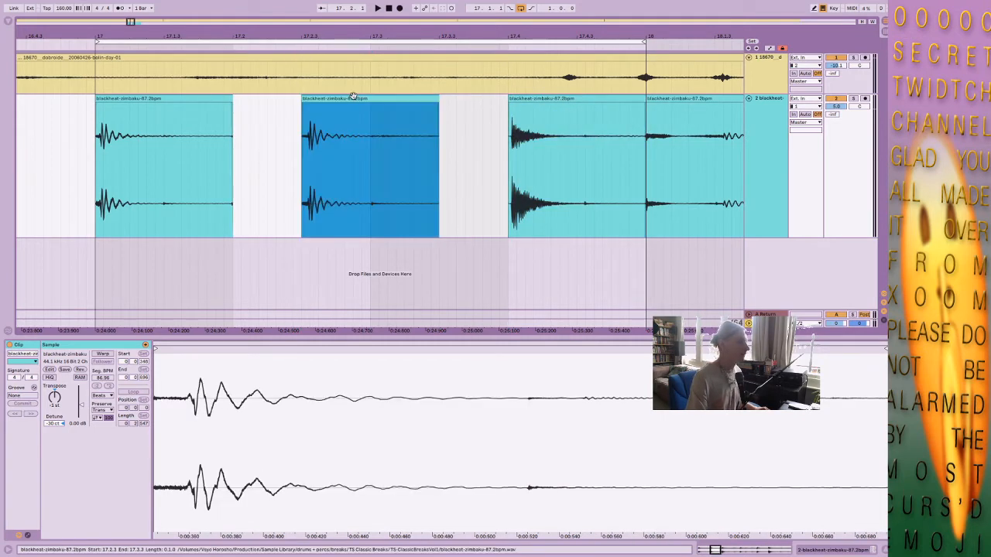
click(231, 174)
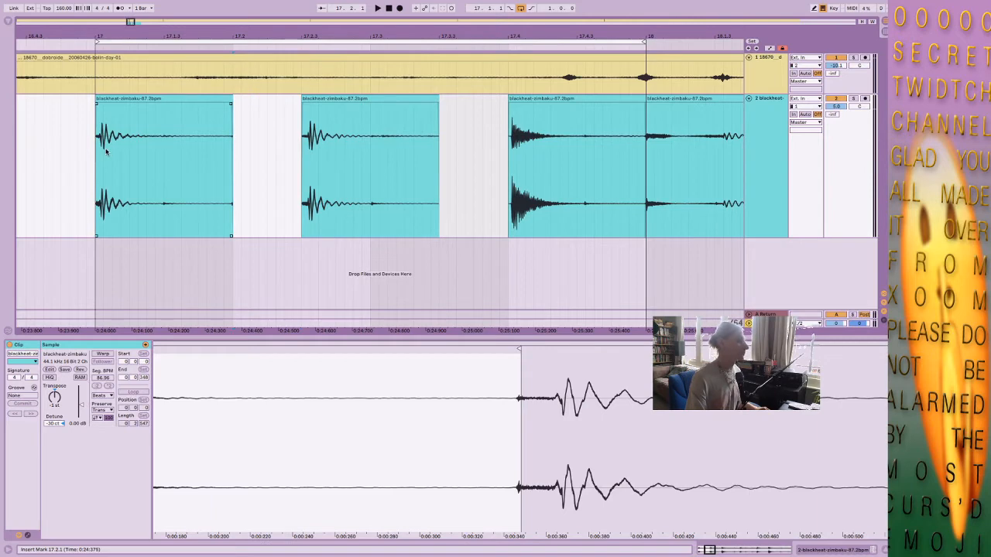
click(540, 158)
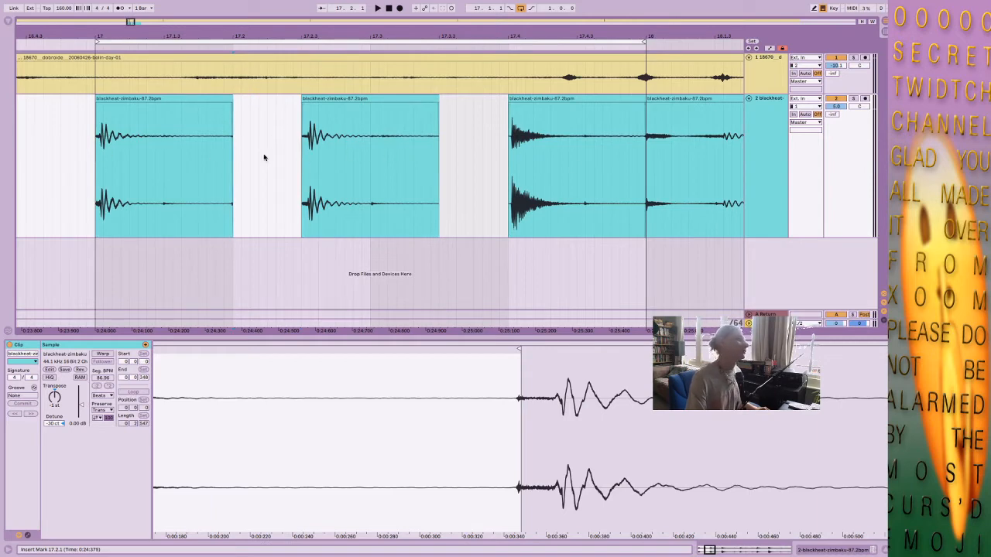
click(547, 171)
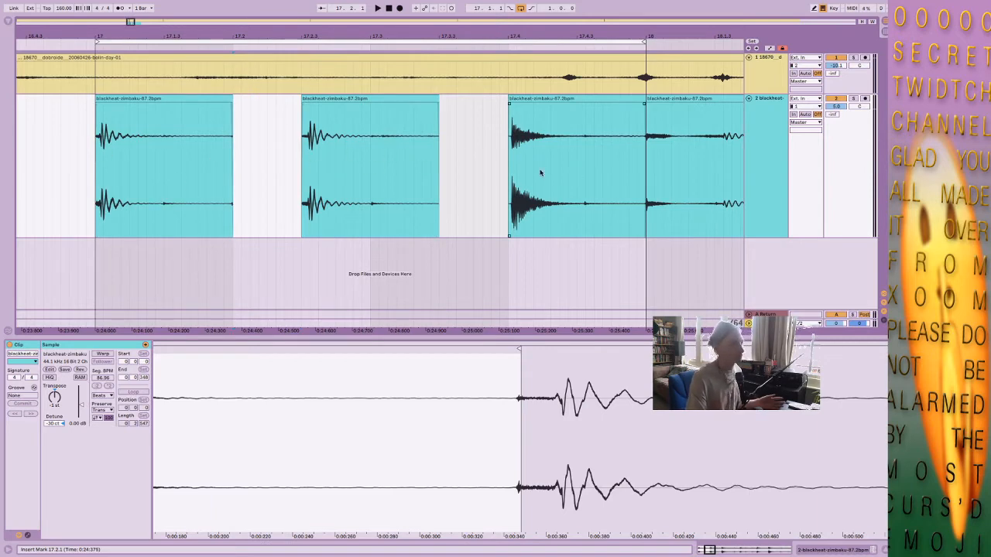
click(261, 124)
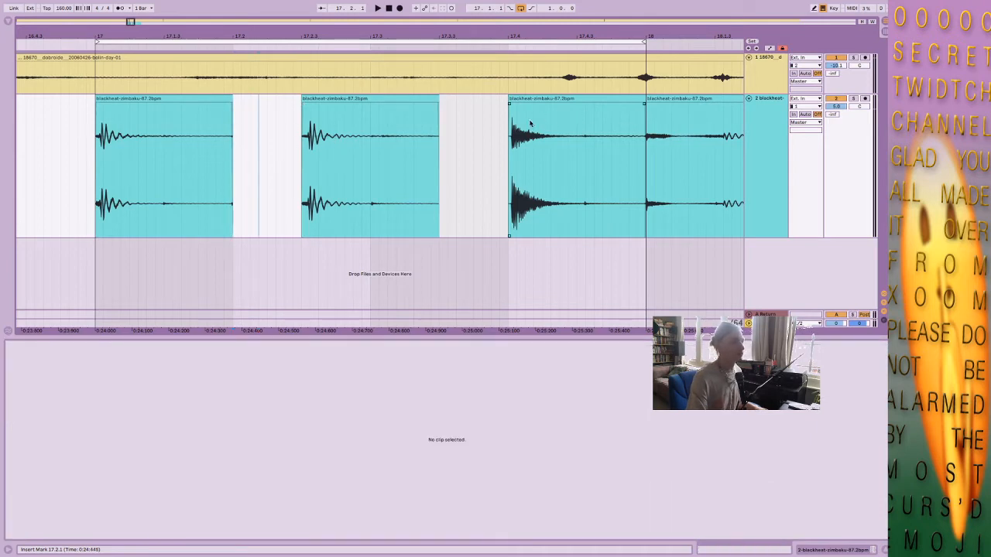
click(176, 108)
key(space)
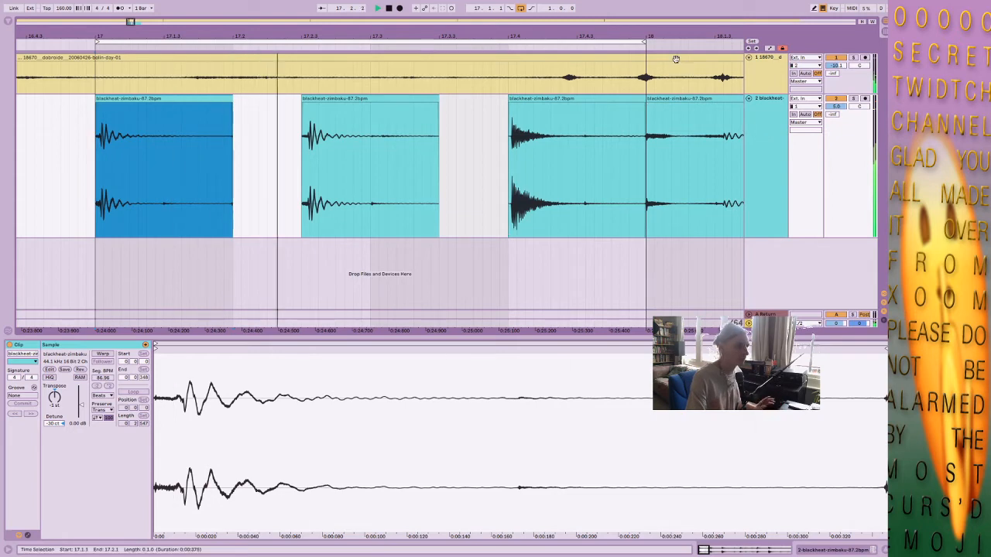
Isolate 17.3.1 to 17.3.3 of the second kick slice as its own clip and raise the break track's volume to 6.0 dB.
drag(692, 39, 633, 39)
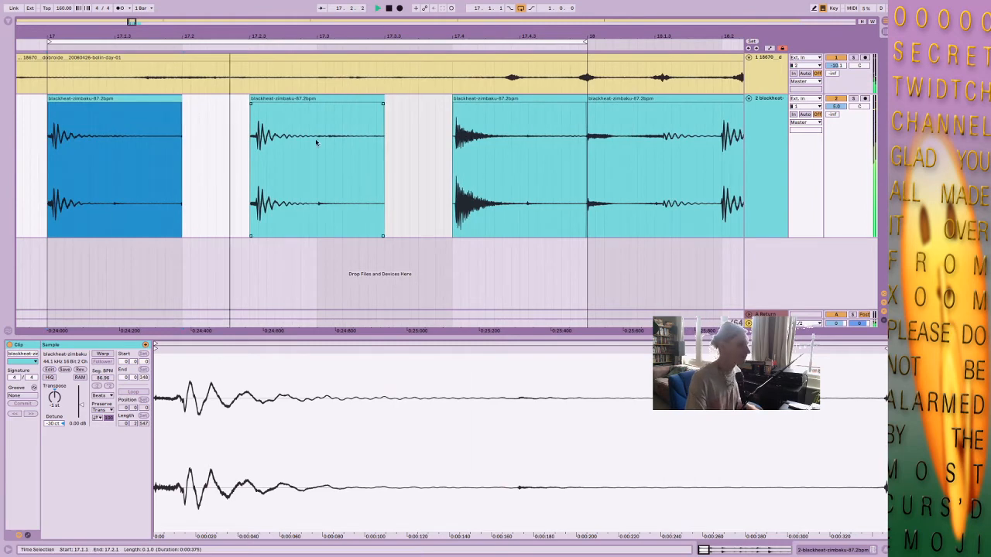
drag(316, 141, 384, 141)
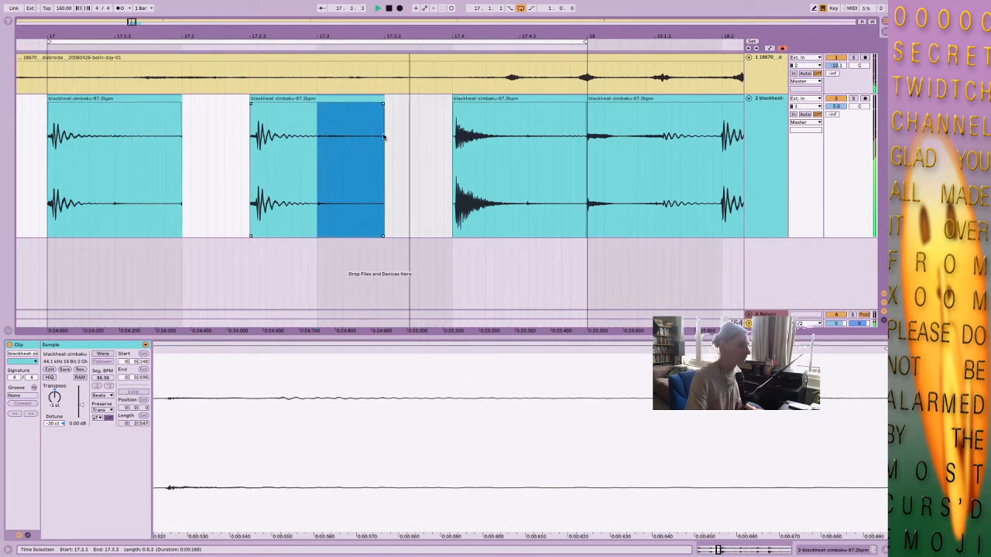
mouse_move(361, 99)
mouse_down()
mouse_move(223, 106)
mouse_move(369, 113)
mouse_move(363, 110)
mouse_up()
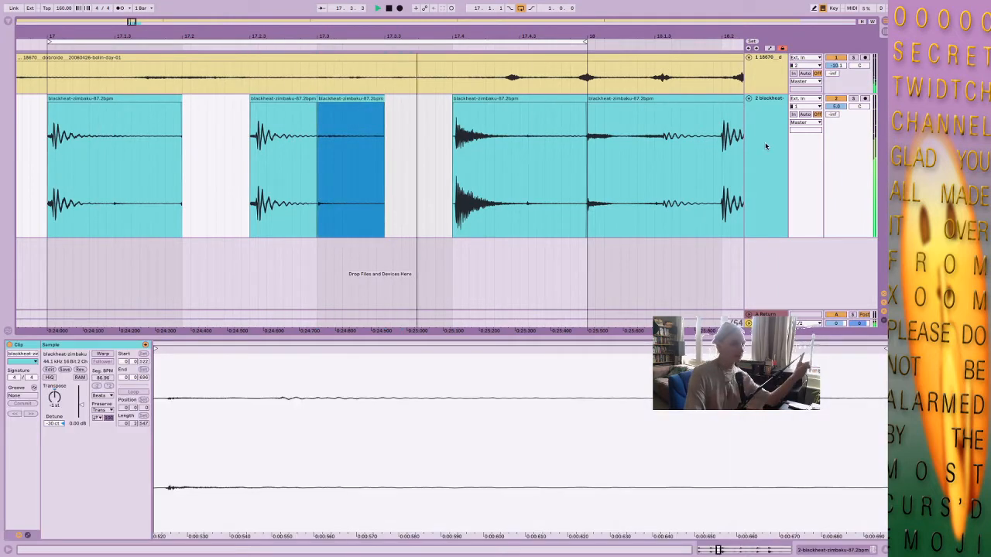
click(835, 108)
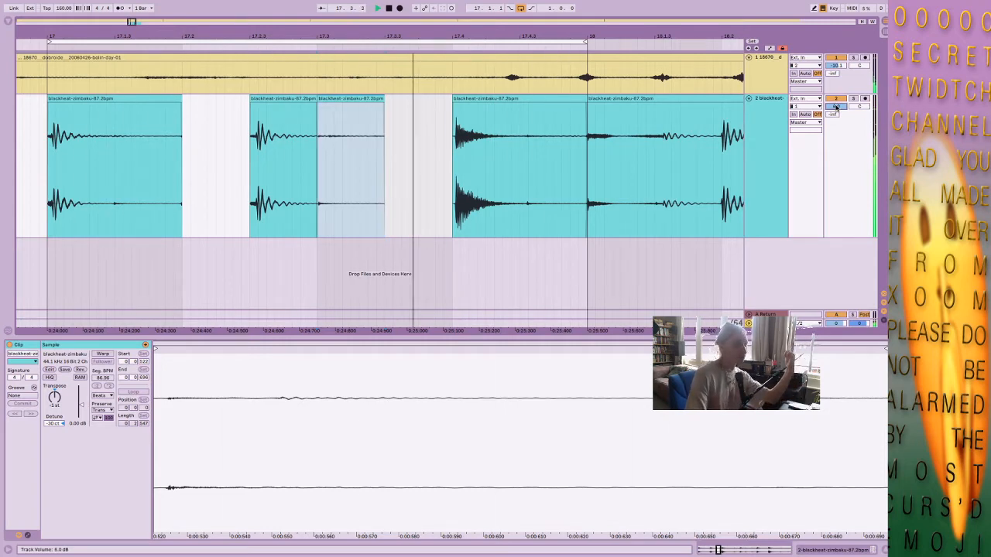
key(space)
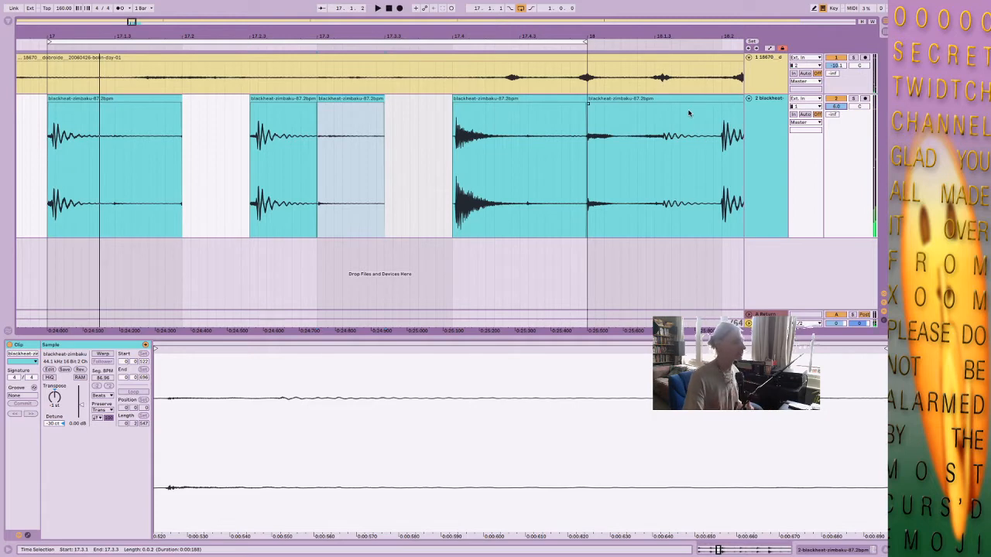
click(352, 98)
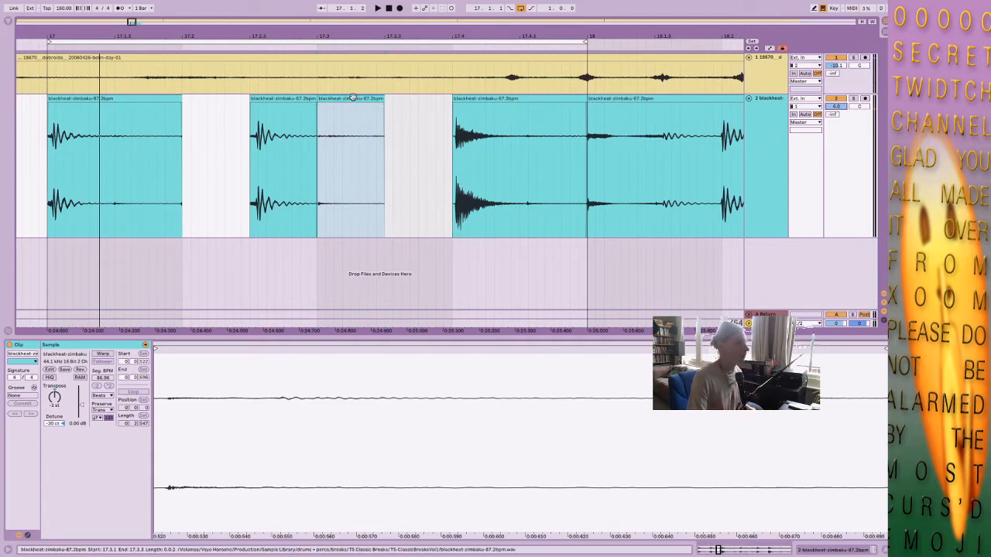
Examine the end of the break in bar 18, comparing the quiet hits after the snare with the grid from 18.3.4 to 19.1.1.
drag(708, 32, 447, 16)
click(627, 165)
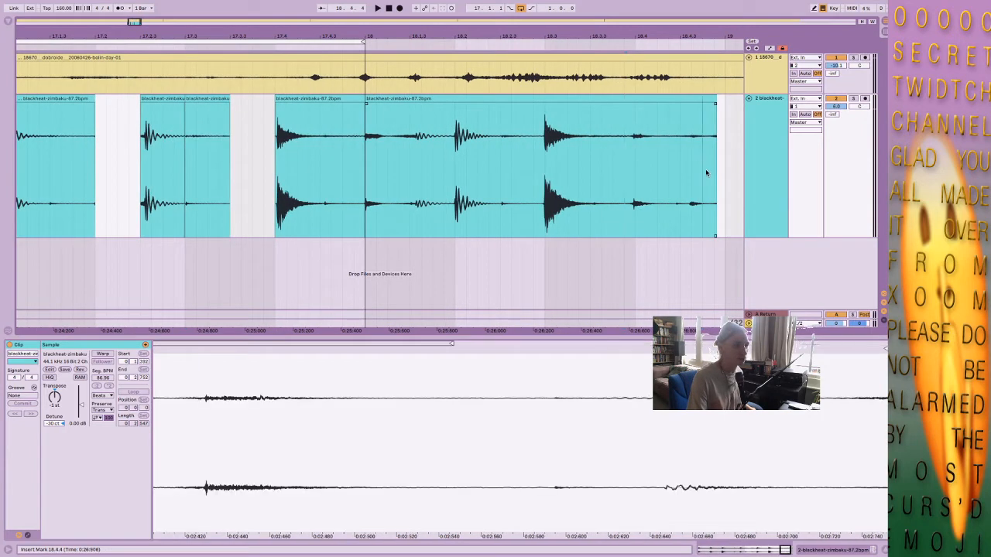
drag(676, 166, 715, 146)
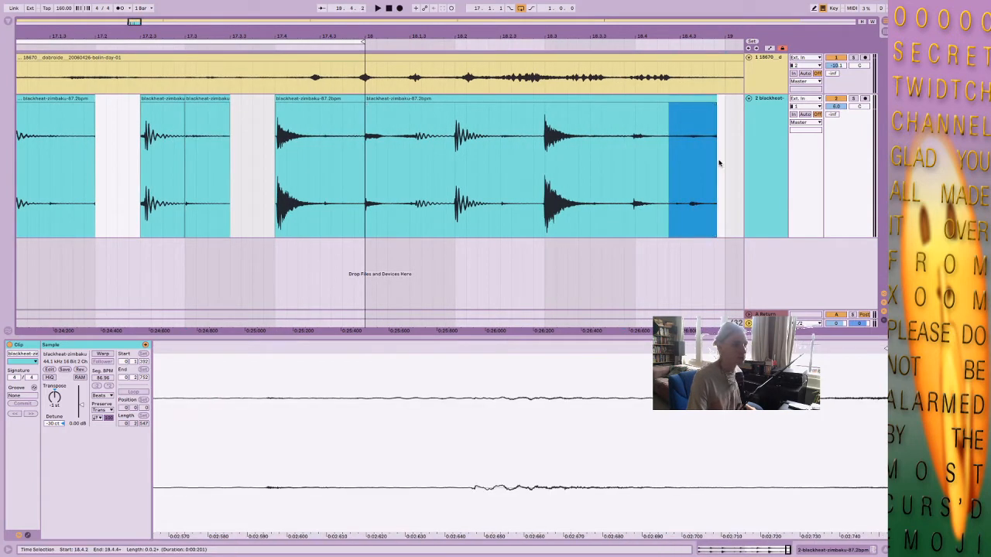
key(space)
key(space)
click(581, 166)
key(space)
key(space)
click(624, 192)
key(space)
key(space)
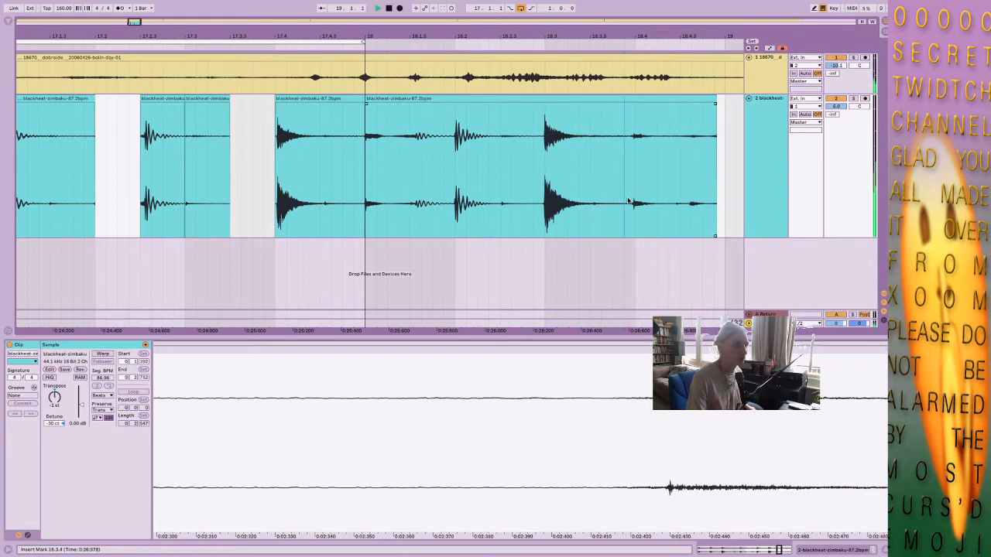
key(space)
key(space)
click(633, 189)
drag(638, 168, 720, 153)
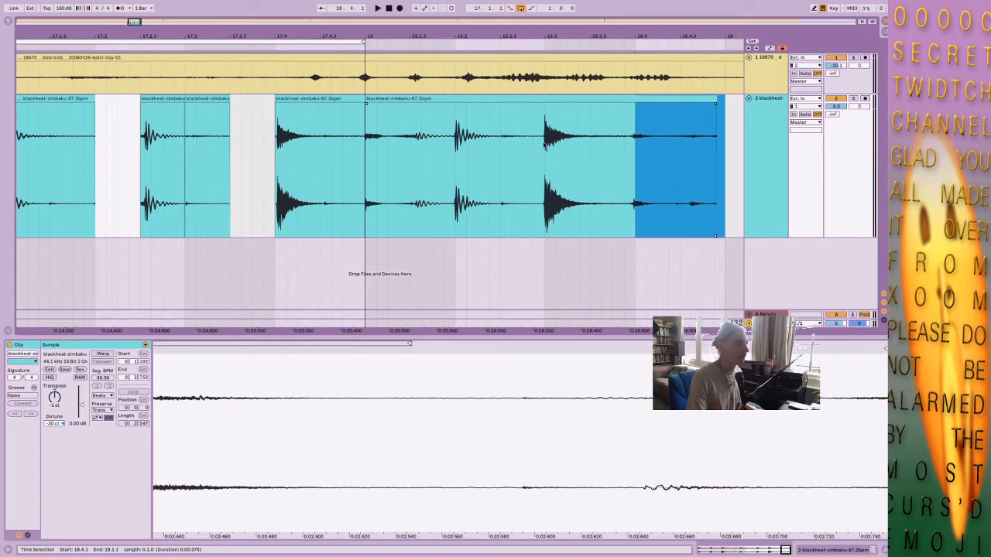
Split the break at 18.3.1 and shift the new slice's sample start slightly earlier, ahead of the snare's attack.
click(545, 145)
key(ctrl+e)
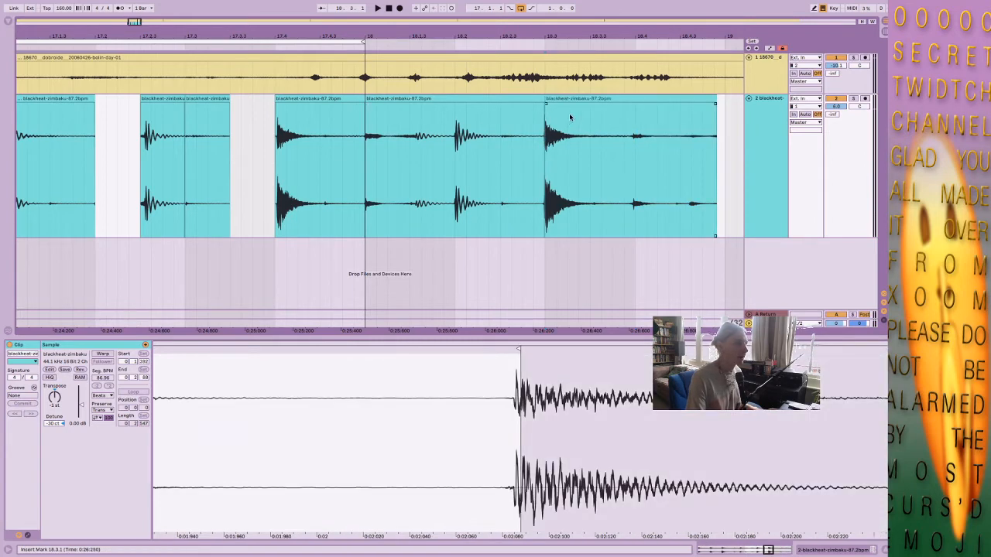
drag(214, 402, 335, 397)
drag(274, 352, 267, 350)
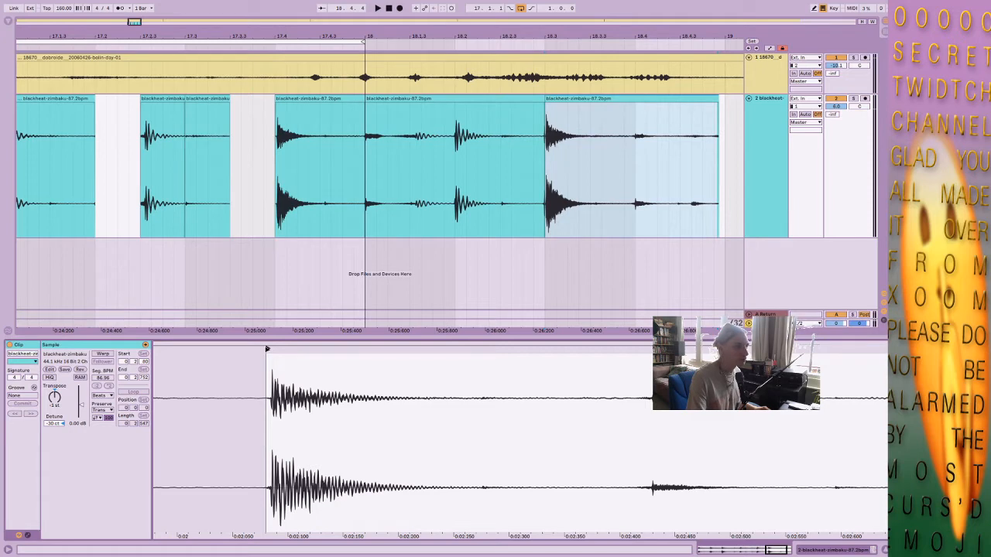
drag(268, 349, 262, 349)
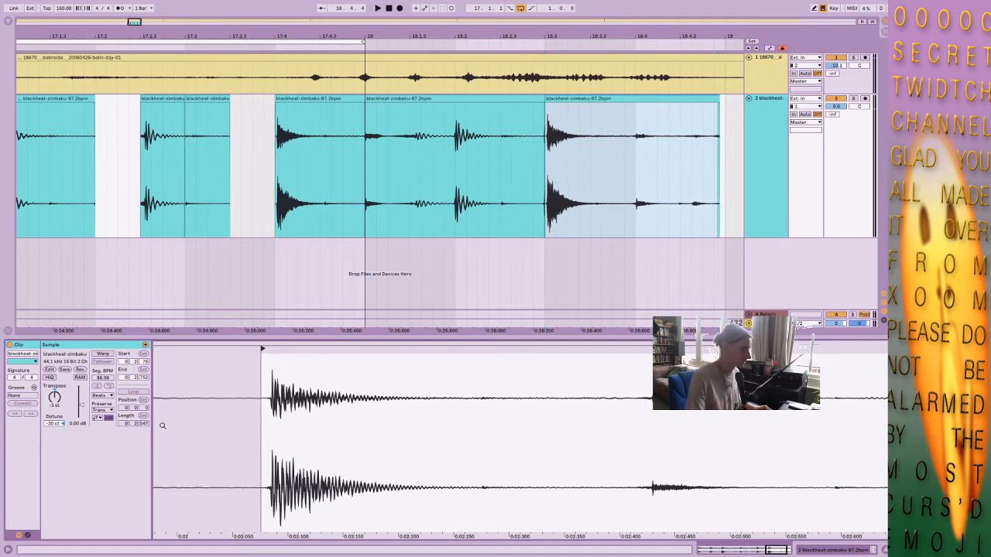
Lower the last snare slice's pitch to -2 st with a slight negative detune and realign its sample start with the snare's attack.
drag(60, 424, 59, 460)
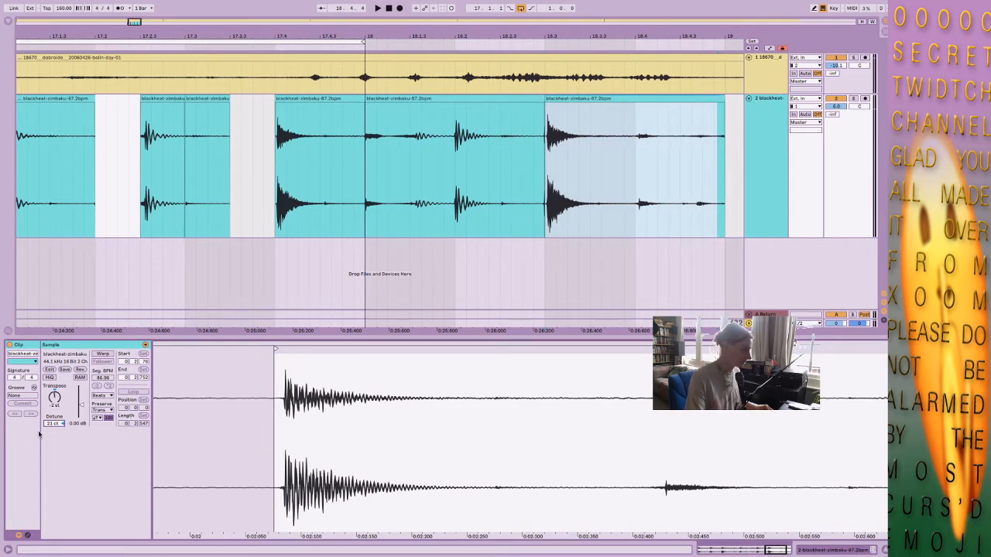
drag(49, 425, 49, 446)
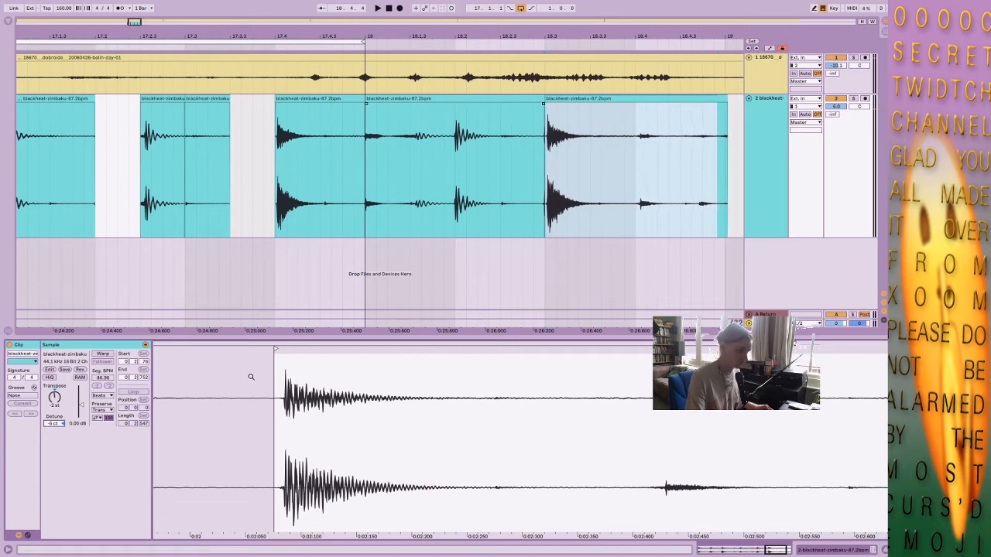
drag(276, 348, 283, 349)
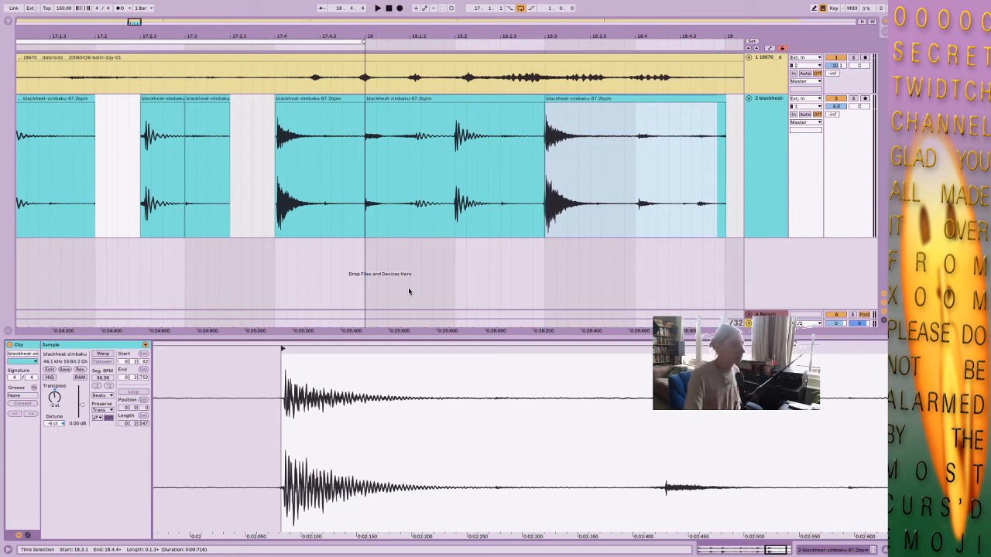
click(633, 135)
click(633, 135)
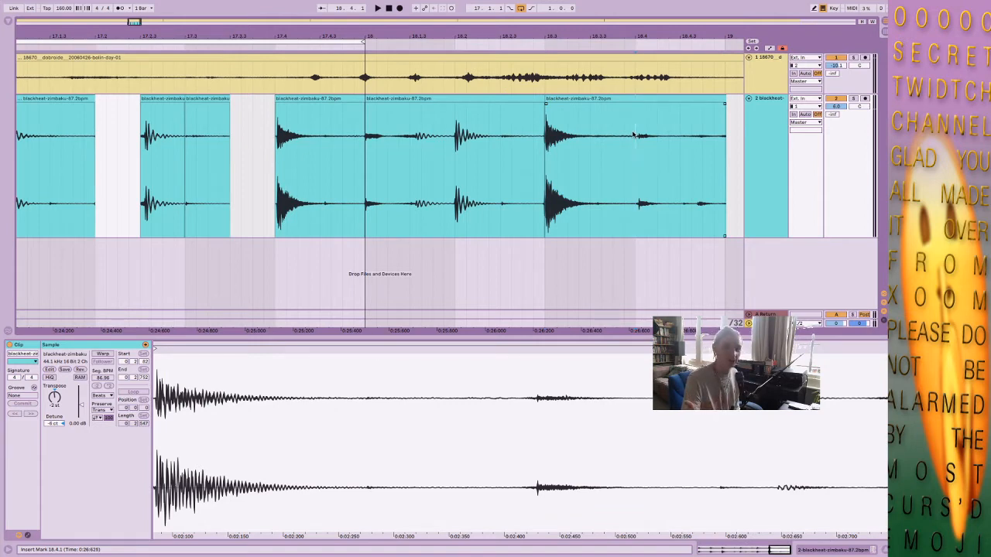
Switch to Brave Browser and open youtube.com.
mouse_move(2, 4)
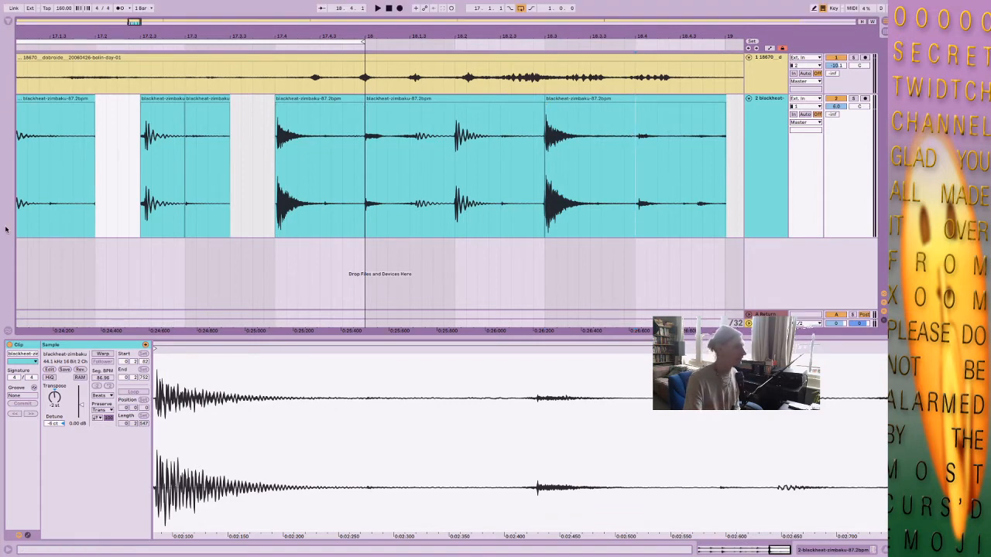
mouse_move(5, 230)
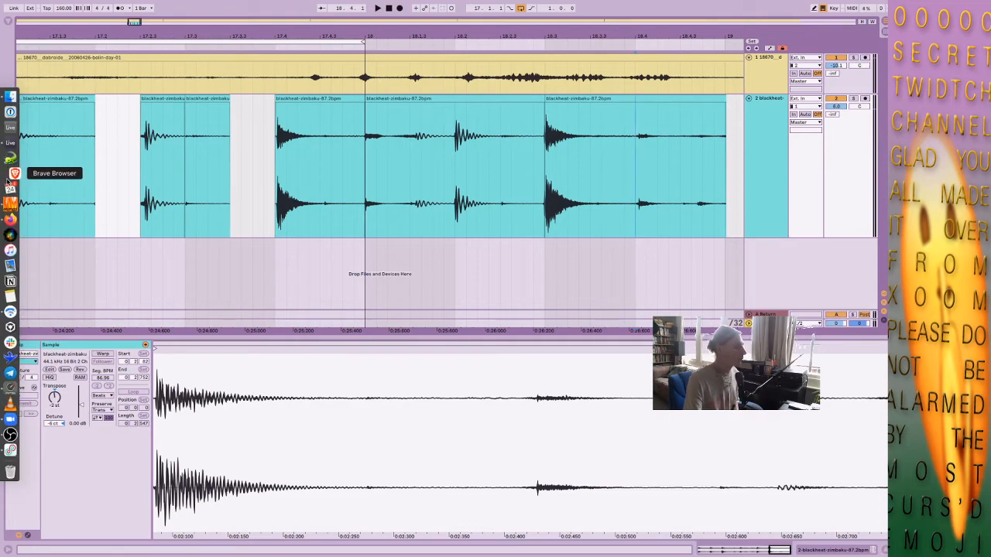
click(13, 173)
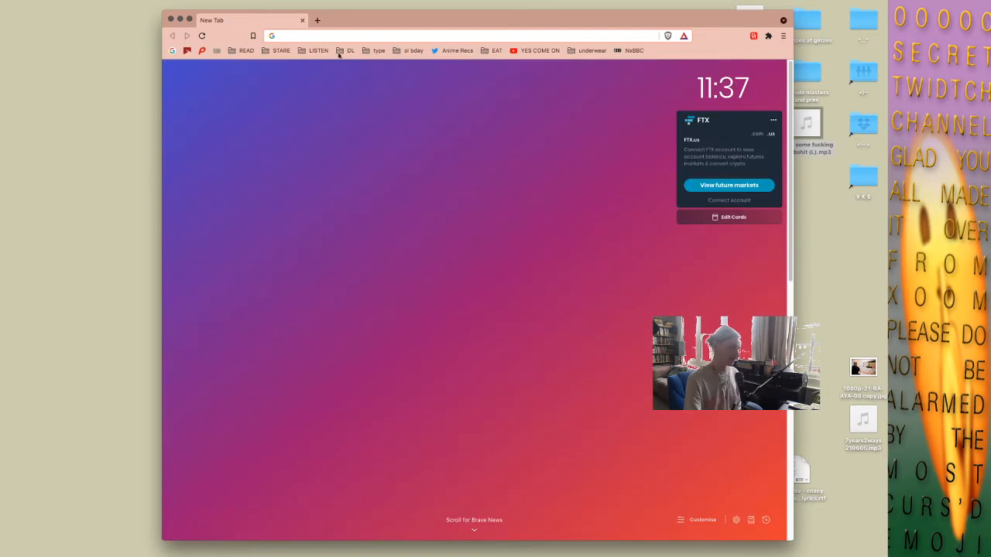
text(youtube)
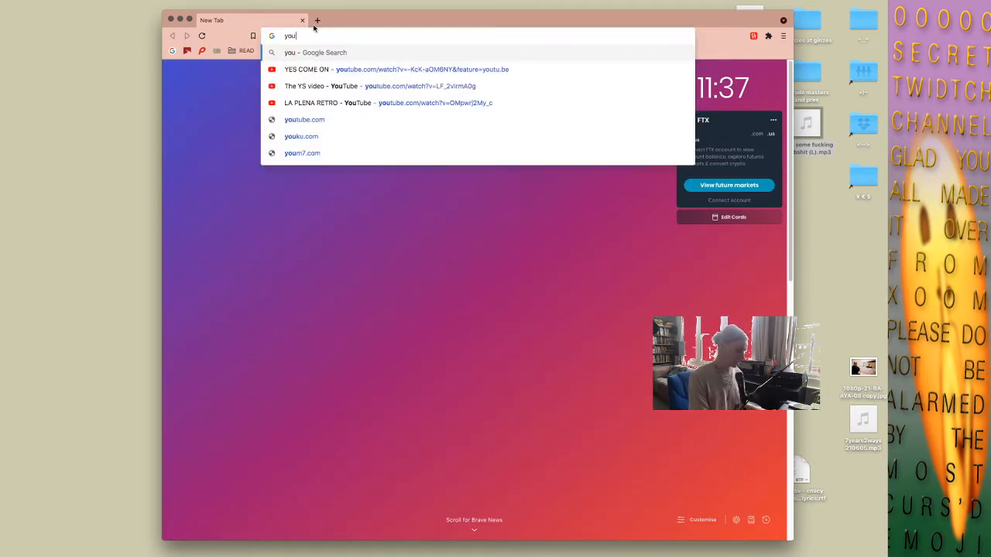
key(Down)
key(Down)
key(Down)
key(Down)
key(Return)
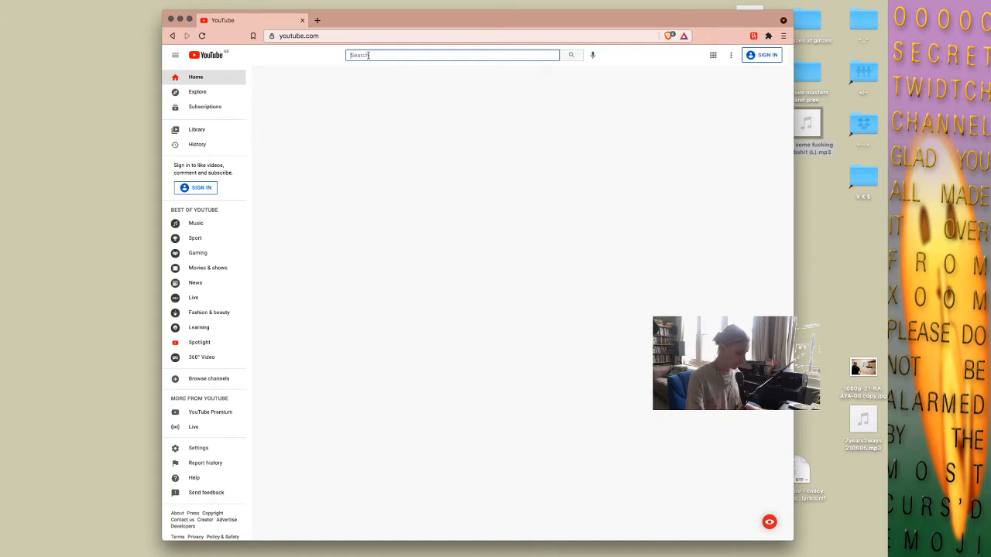
Search YouTube for "dillinja warrior", and open the Dillinja - Warrior video with its sound muted.
text(dillinja)
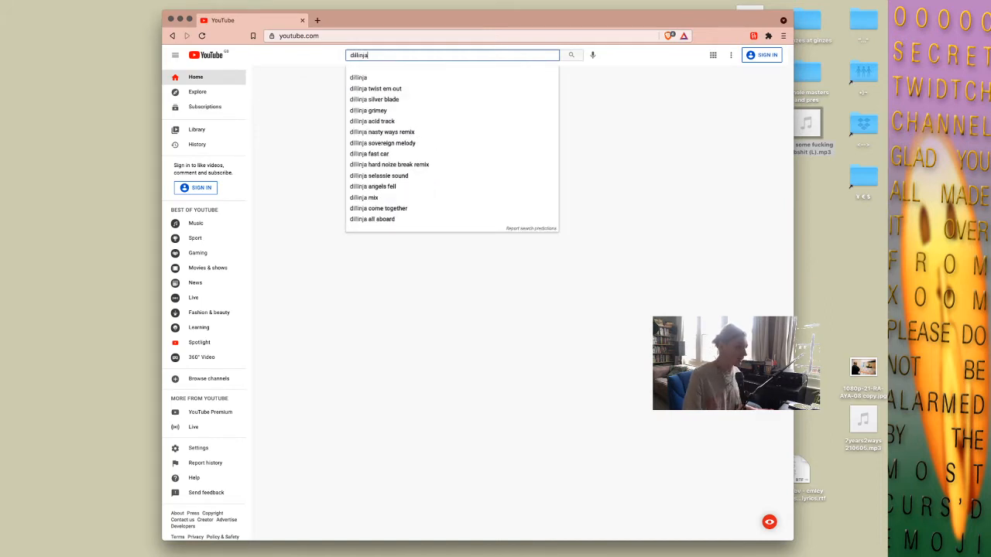
text( warrior)
key(Return)
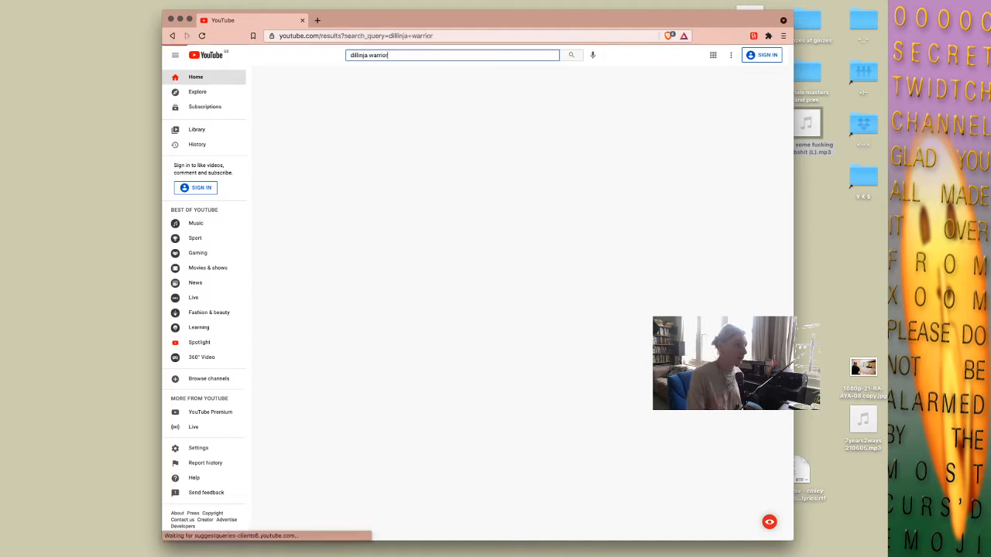
click(406, 127)
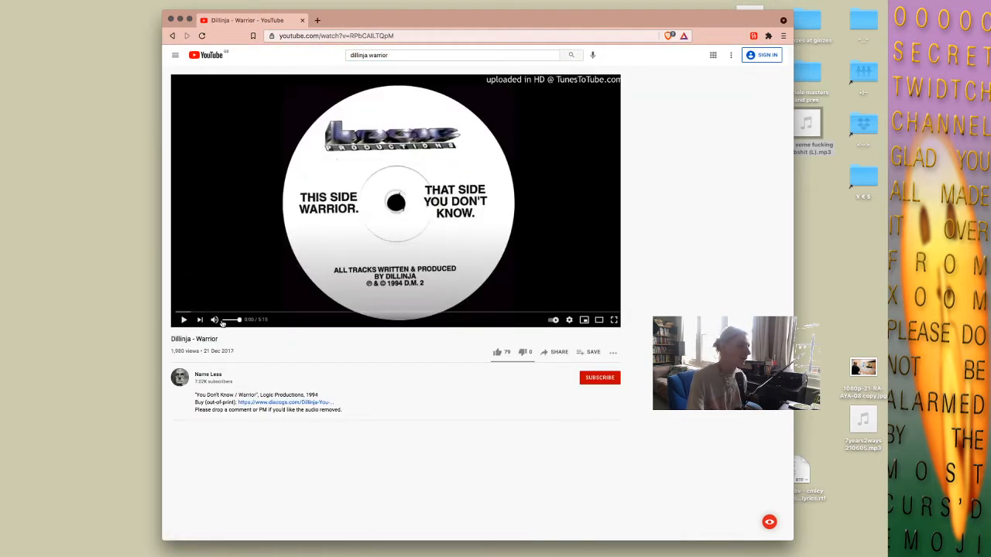
click(216, 321)
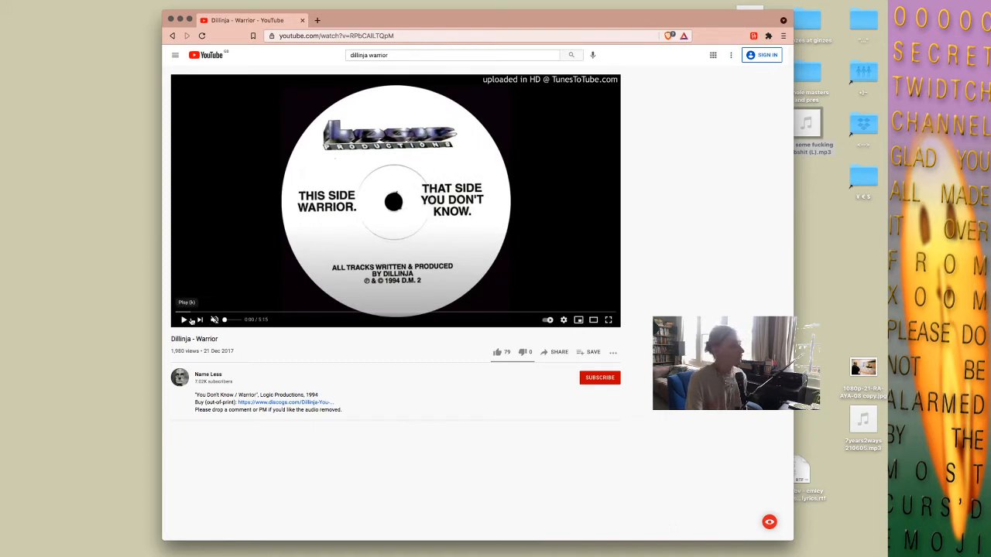
Play the Dillinja - Warrior video at full volume, skipping forward in stages to about 0:57.
click(191, 320)
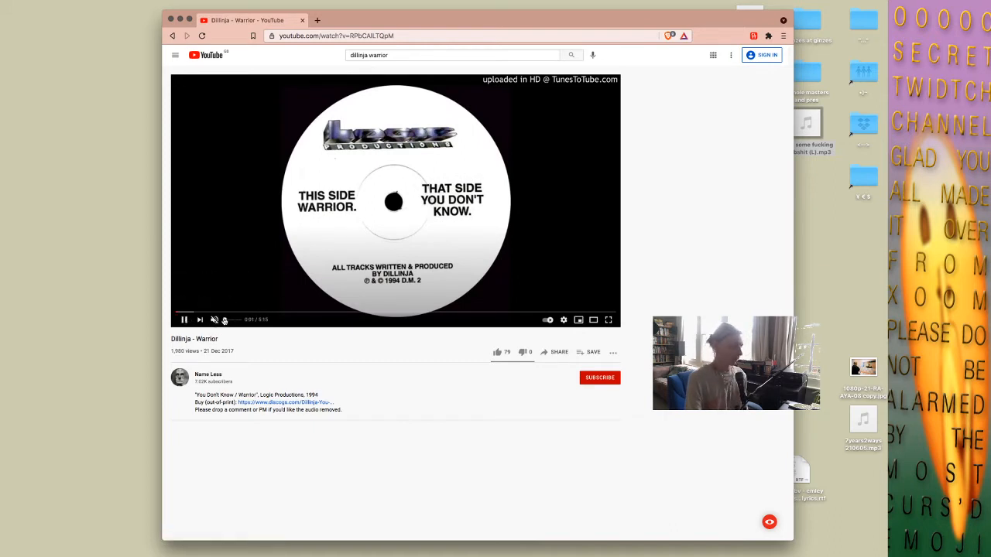
drag(224, 321, 236, 322)
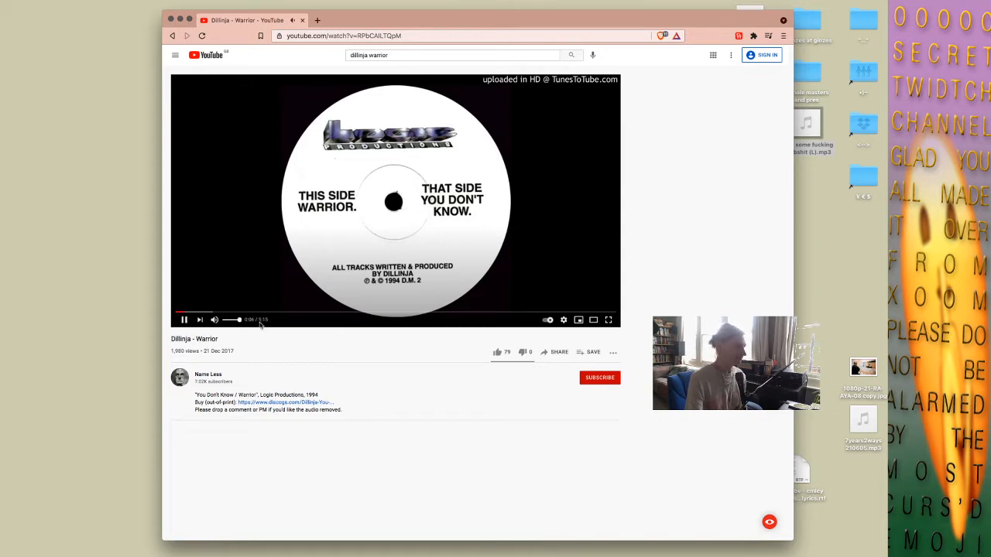
click(213, 312)
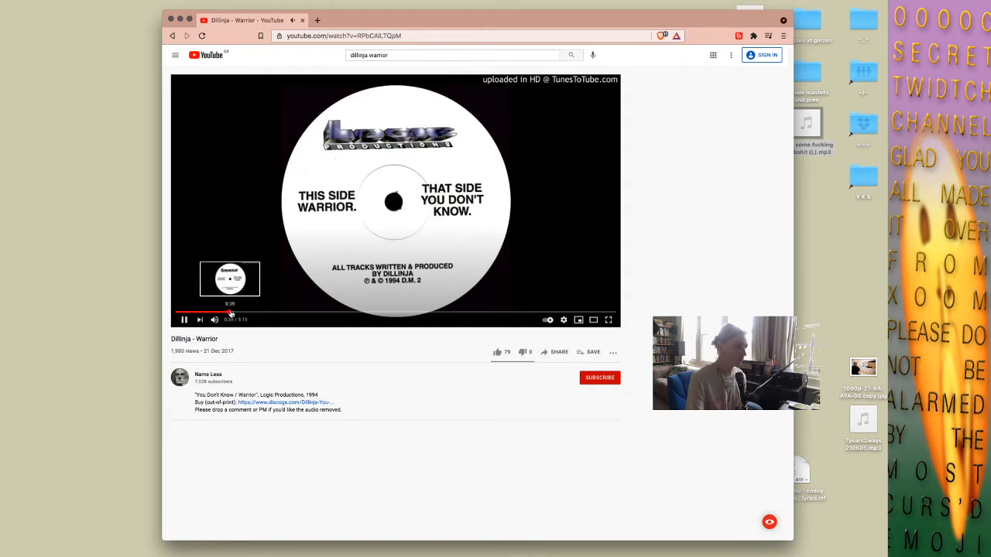
click(241, 312)
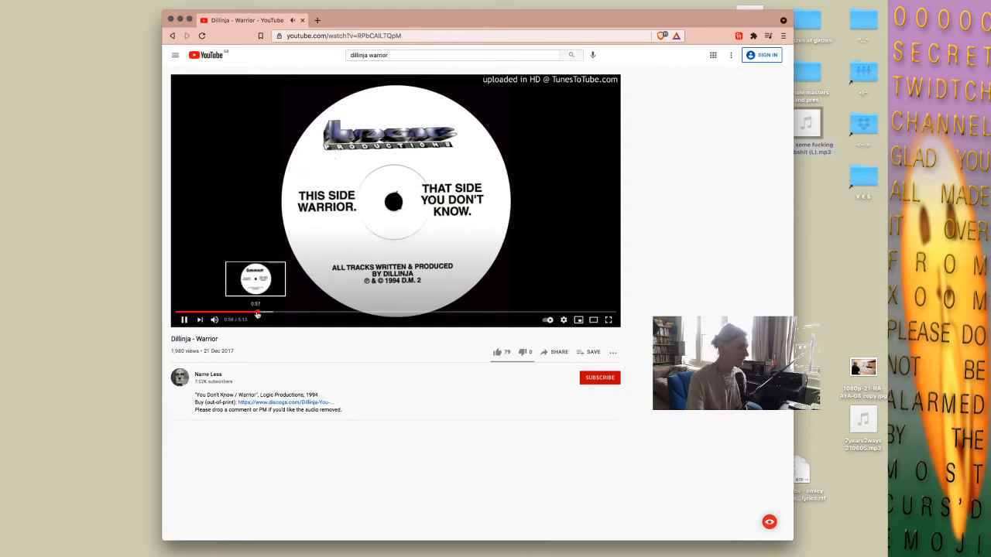
click(257, 313)
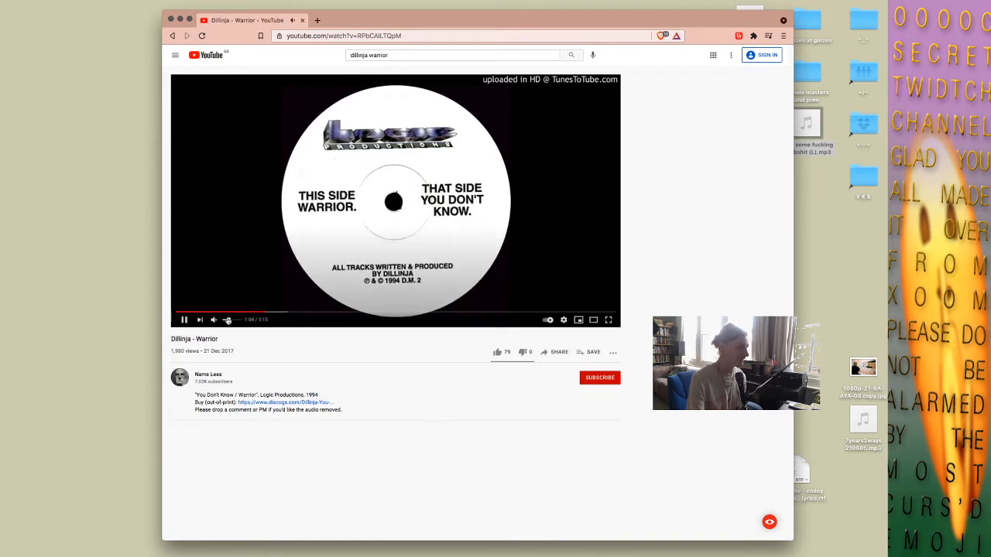
drag(229, 319, 242, 320)
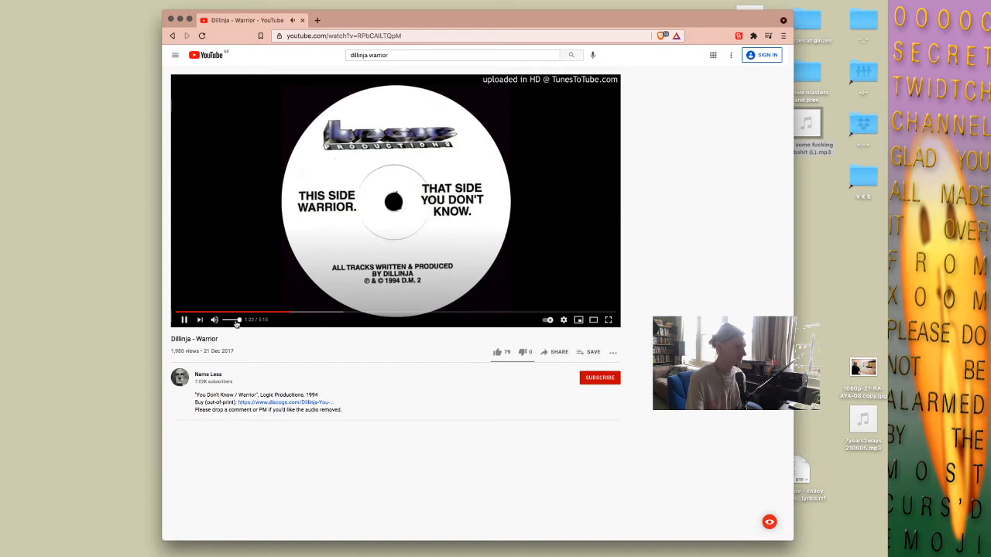
super+click(271, 403)
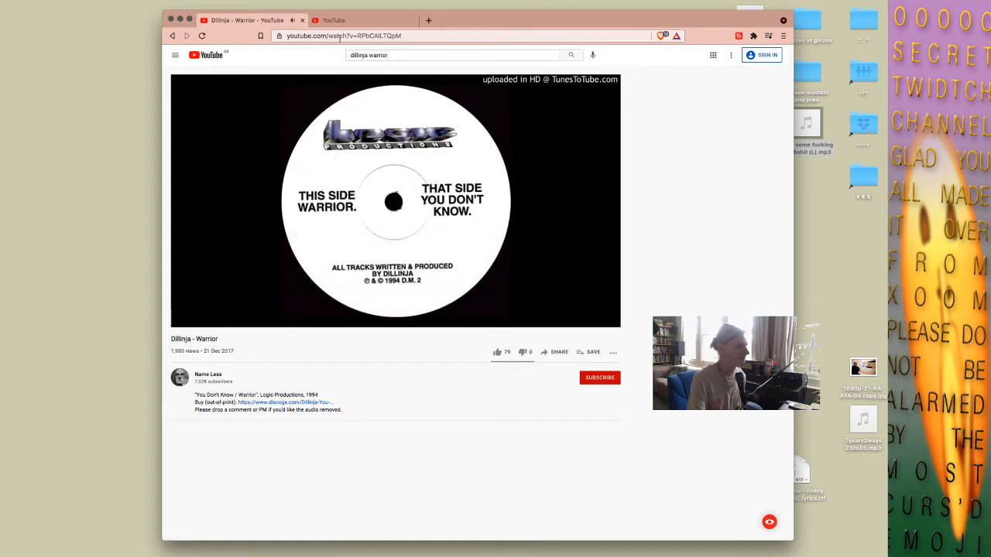
click(340, 22)
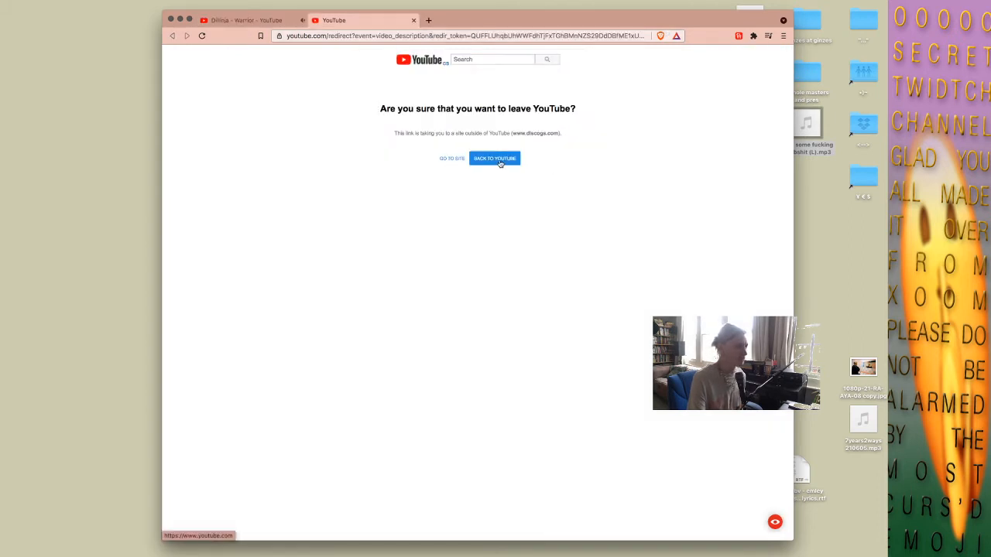
click(503, 161)
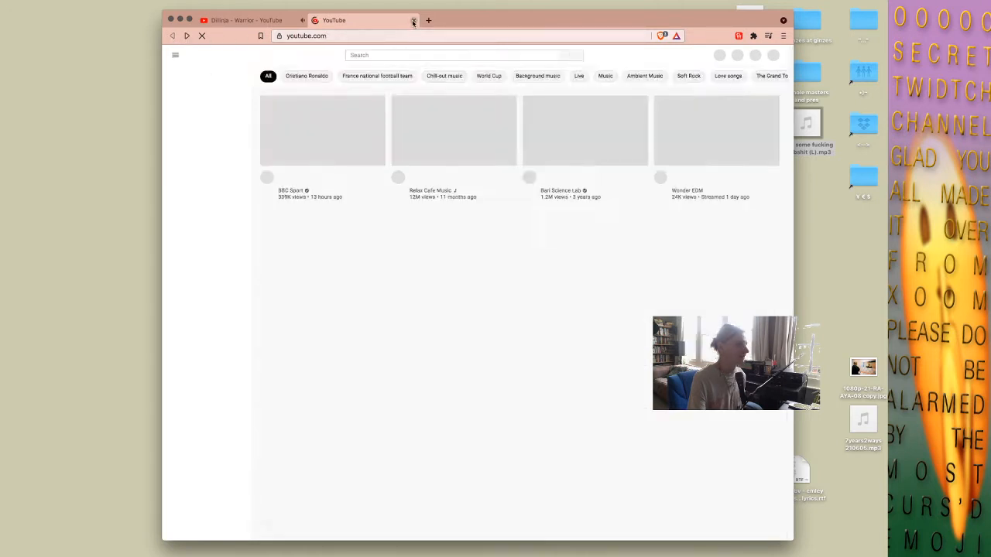
key(super+w)
Pause the video, rewind it to about 1:17 and listen to the drum pattern again for about ten seconds.
mouse_move(325, 209)
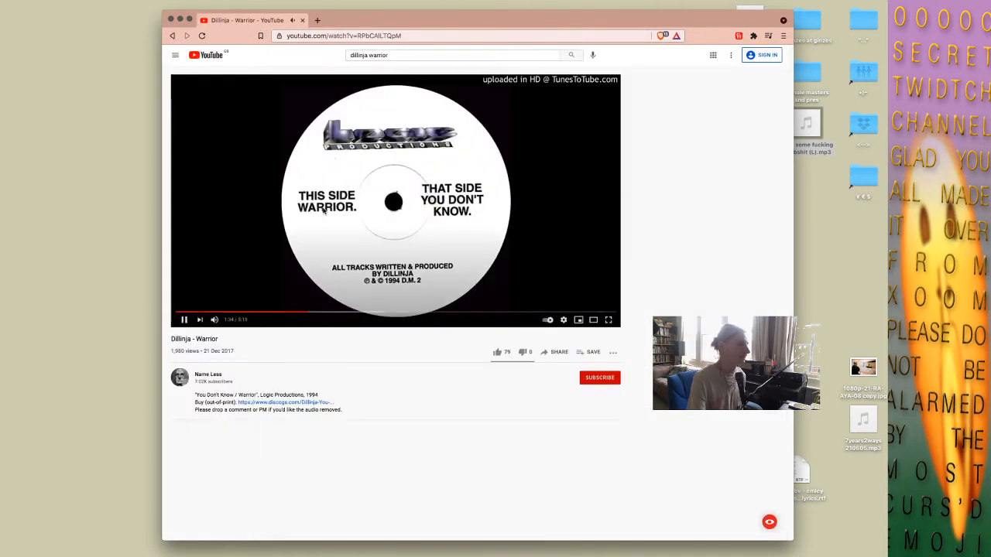
click(325, 207)
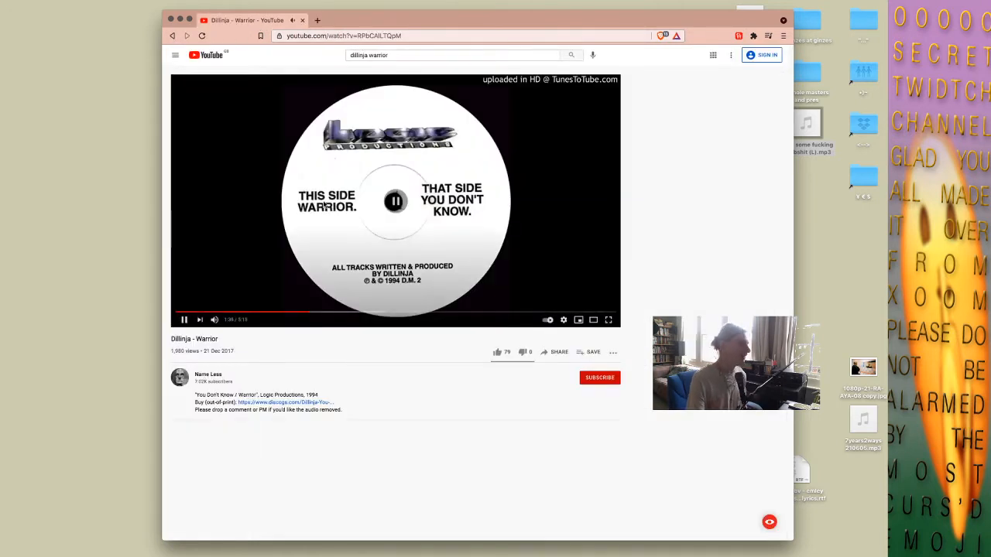
click(285, 311)
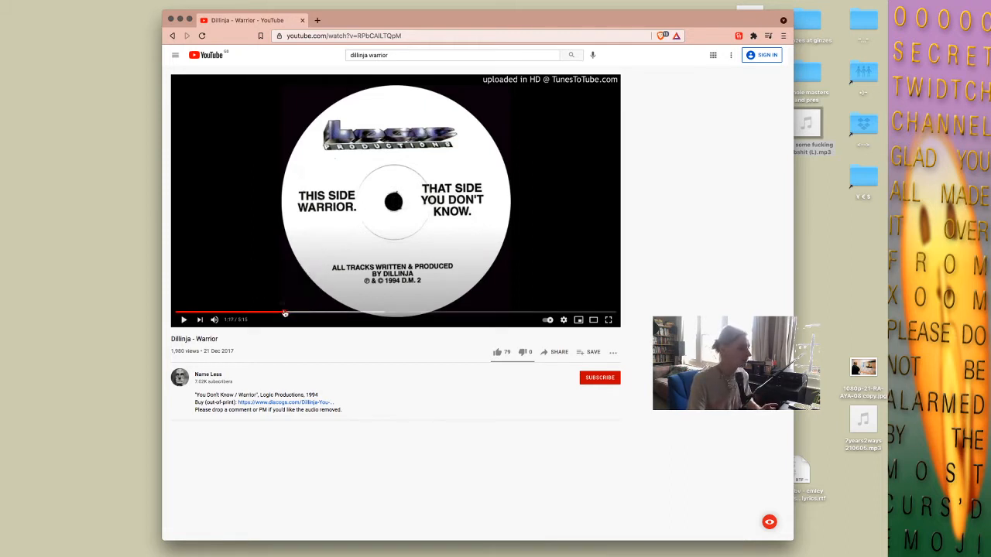
click(181, 319)
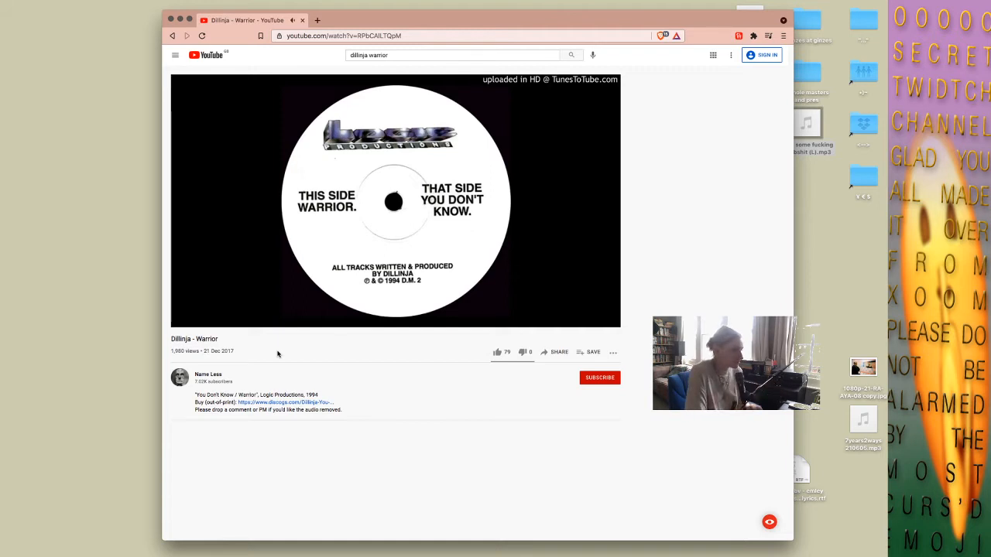
click(293, 294)
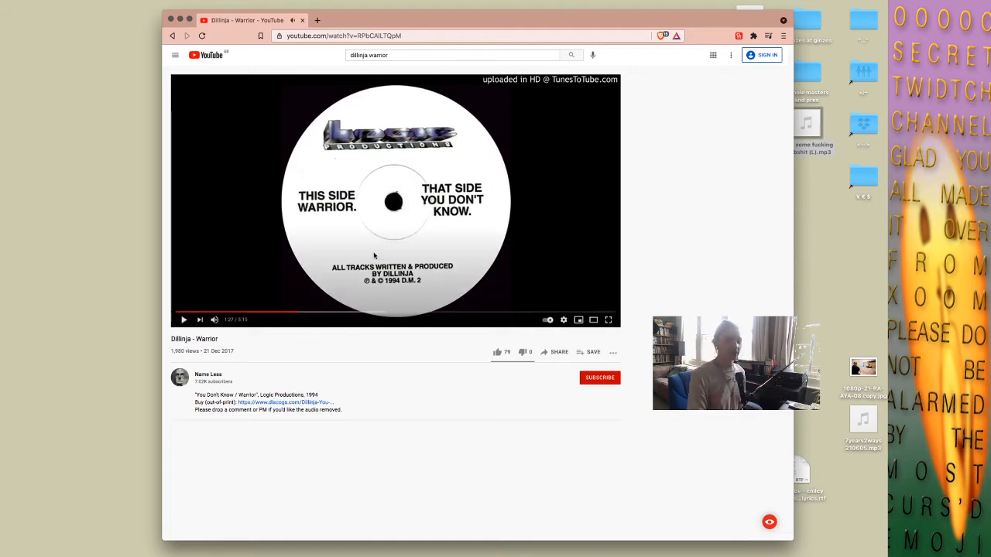
Switch to Ableton Live and split the last snare slice of the break at 18.4.1.
mouse_move(788, 2)
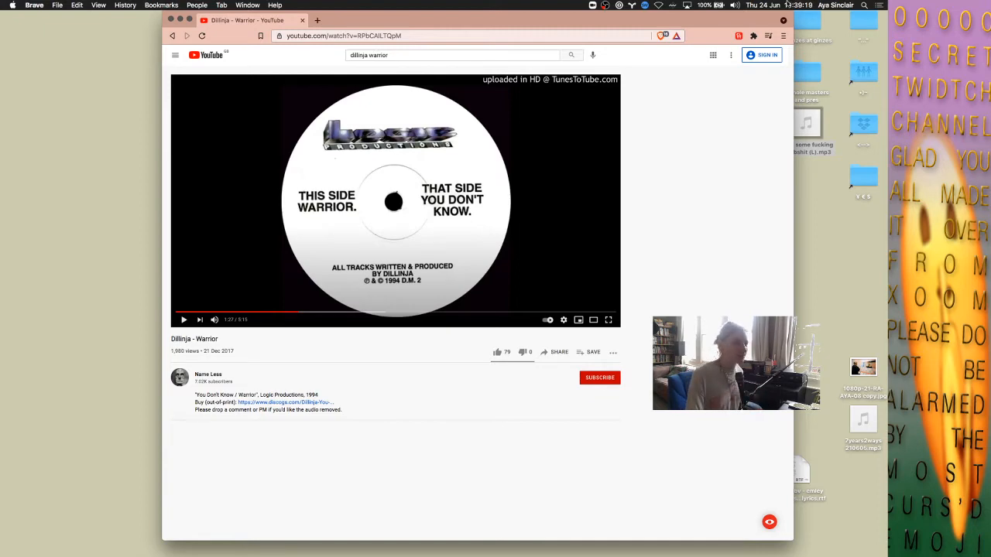
key(ctrl+Up)
click(414, 73)
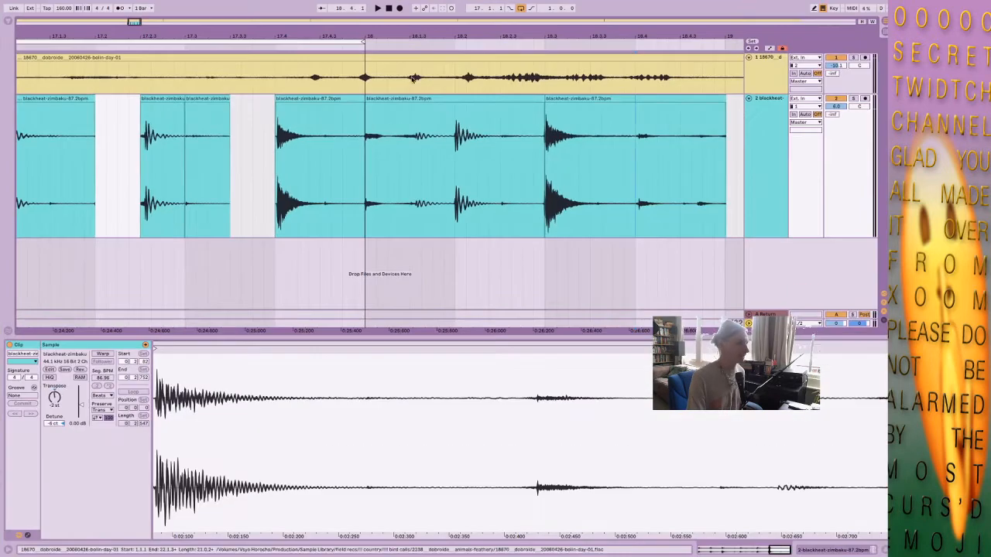
click(680, 150)
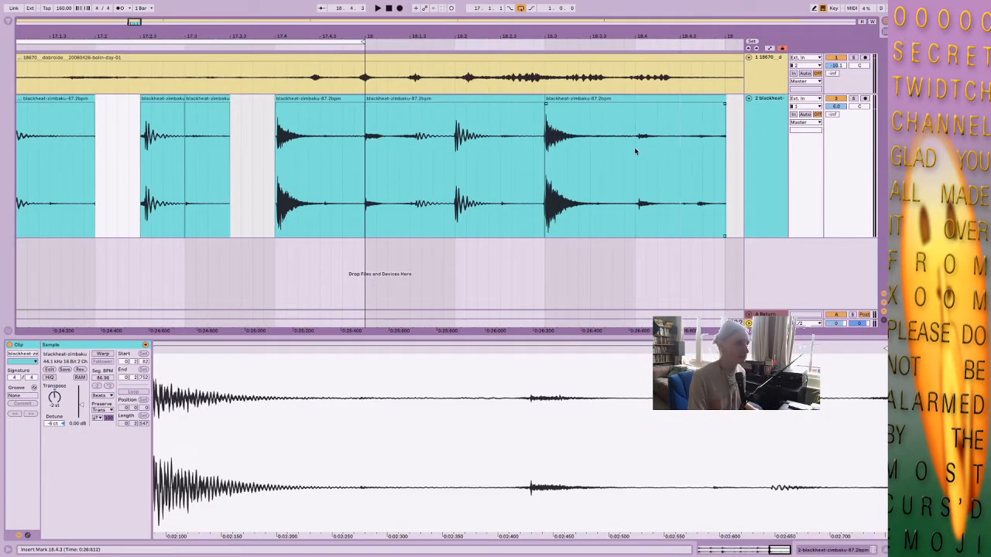
key(super+e)
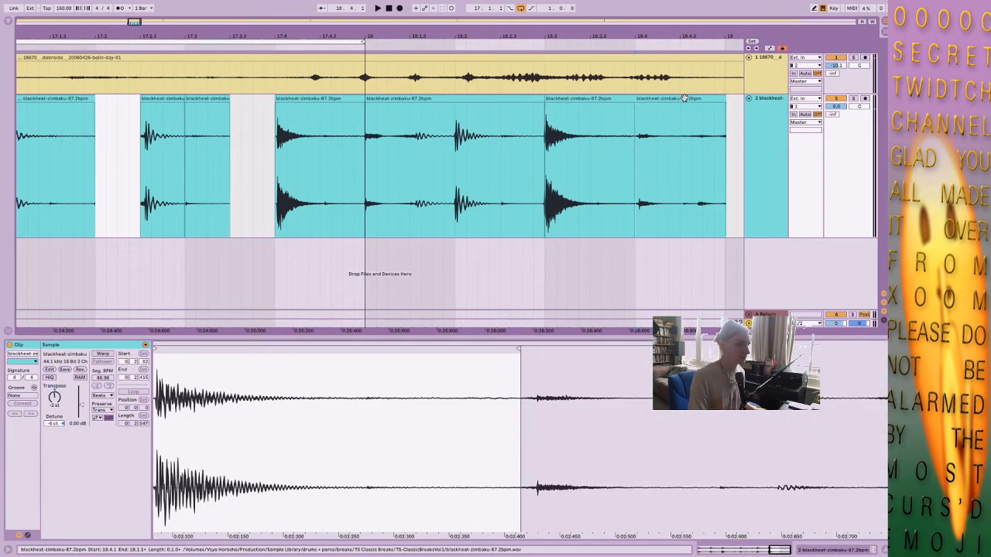
drag(684, 99, 671, 120)
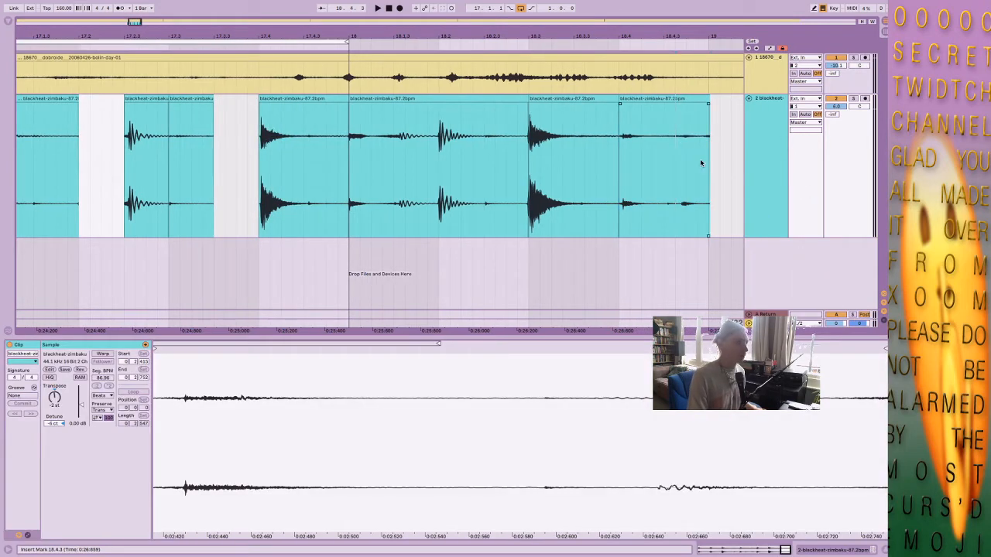
click(636, 162)
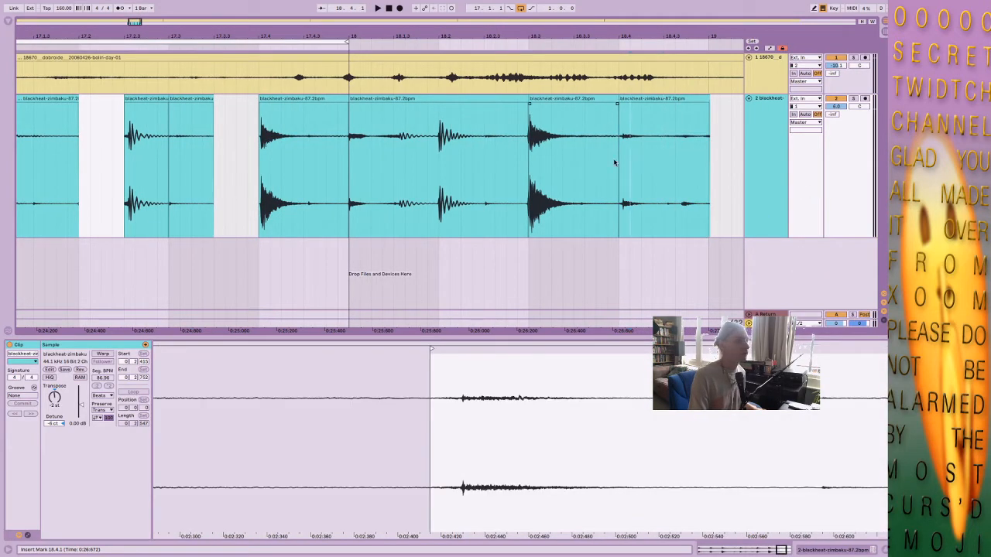
Move the first half of the slice at 18.4.1 into the gap from 17.3.3 to 17.4.1 and play the loop.
drag(135, 126, 167, 128)
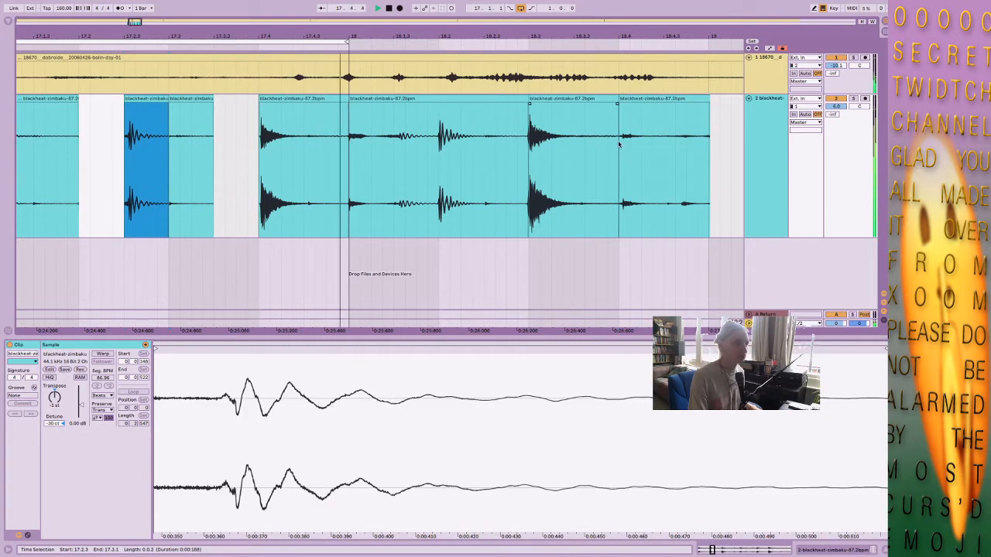
drag(621, 150, 240, 136)
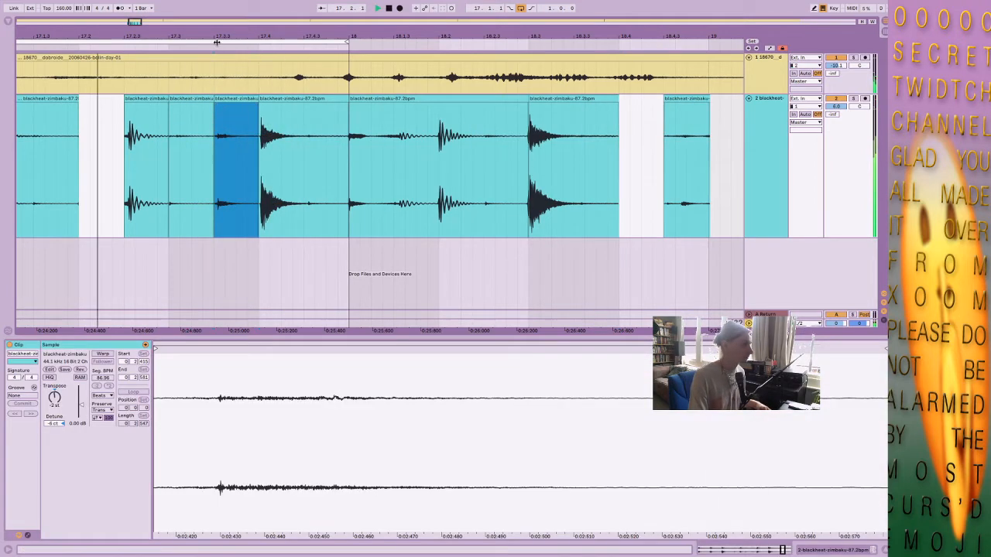
drag(217, 36, 342, 29)
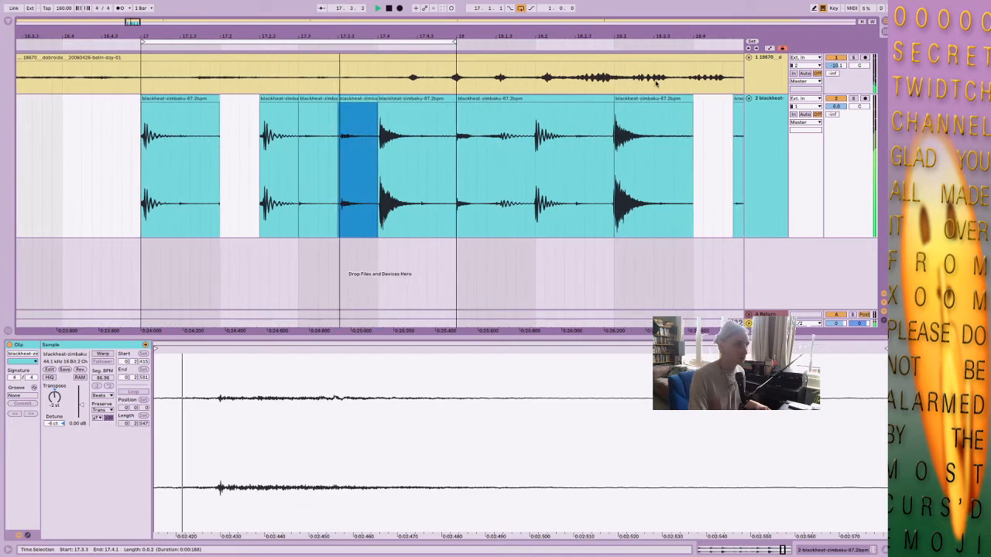
Move the quiet section at 18.2.3 into the gap from 17.2.1 to 17.2.3.
drag(579, 148, 607, 149)
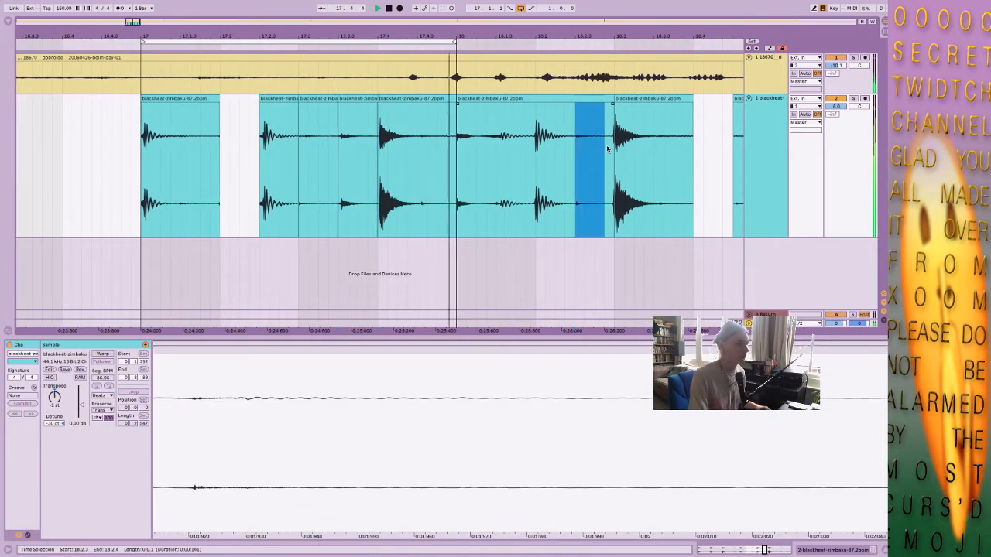
drag(586, 98, 259, 100)
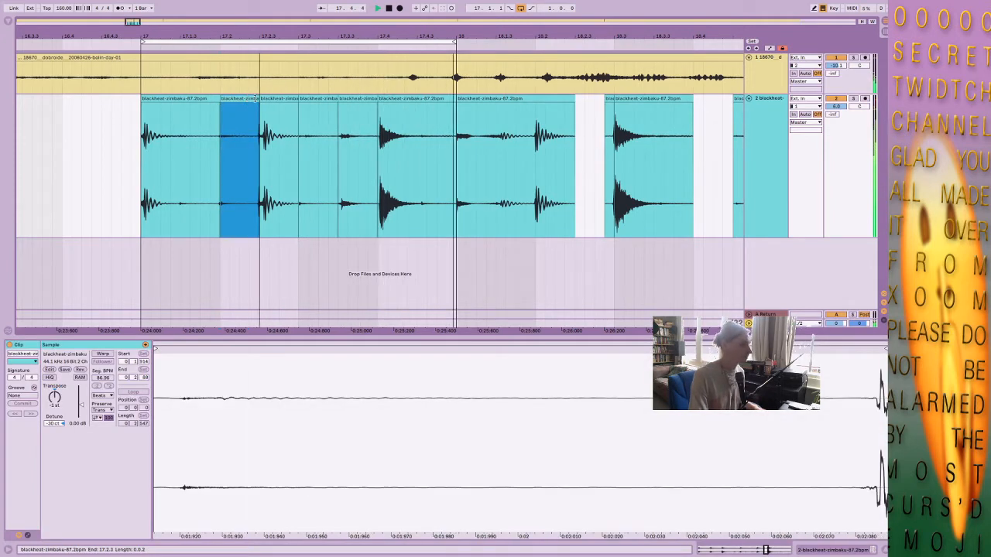
click(243, 165)
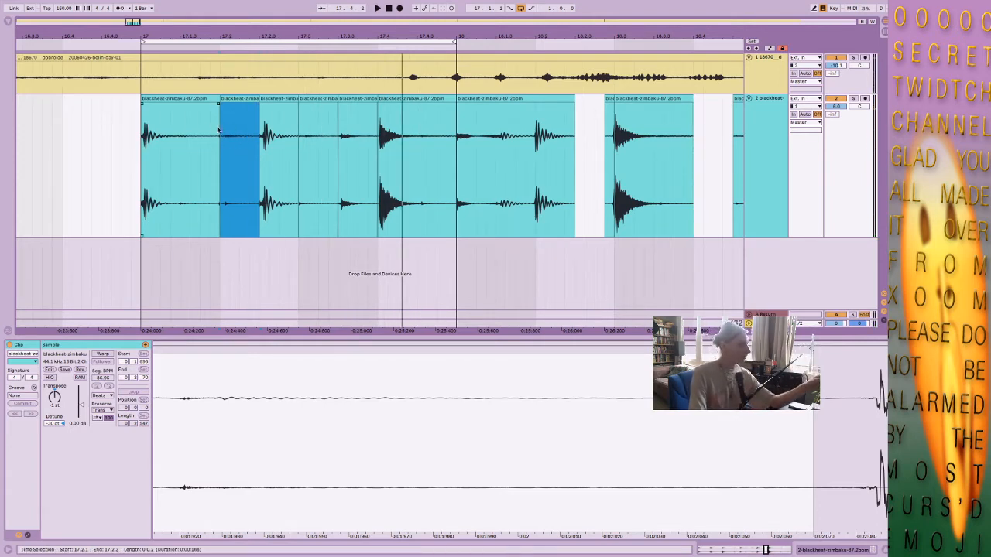
click(316, 114)
click(229, 148)
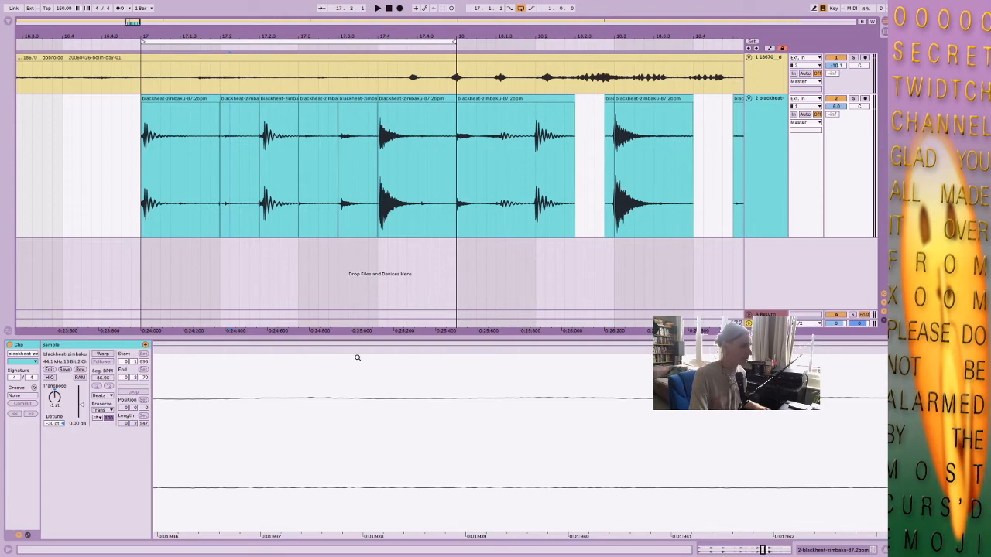
Slip the audio inside the 17.2.1 slice back to the hit near 0:01:400 of the break sample.
drag(358, 358, 670, 179)
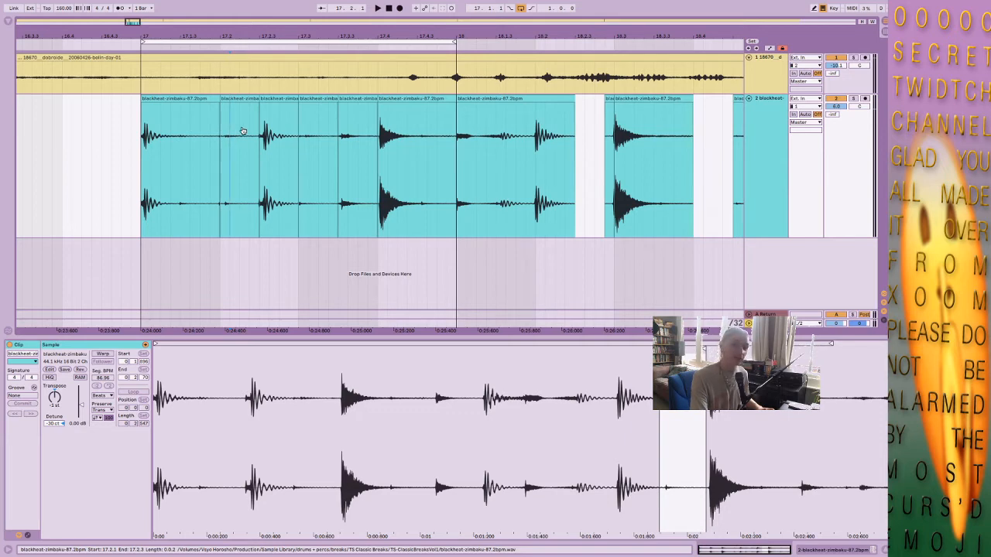
mouse_move(244, 134)
mouse_down()
mouse_move(261, 132)
mouse_move(241, 131)
mouse_up()
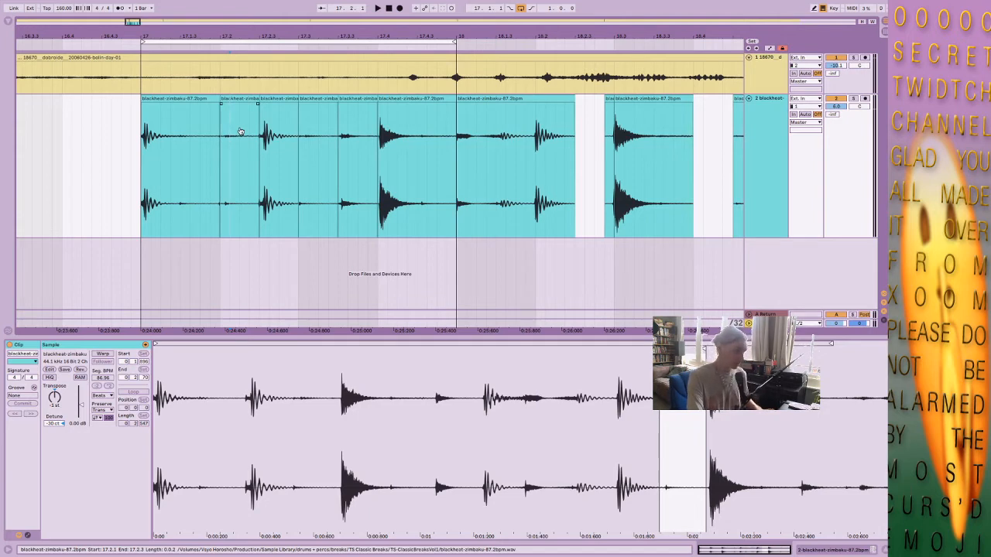
drag(240, 131, 171, 133)
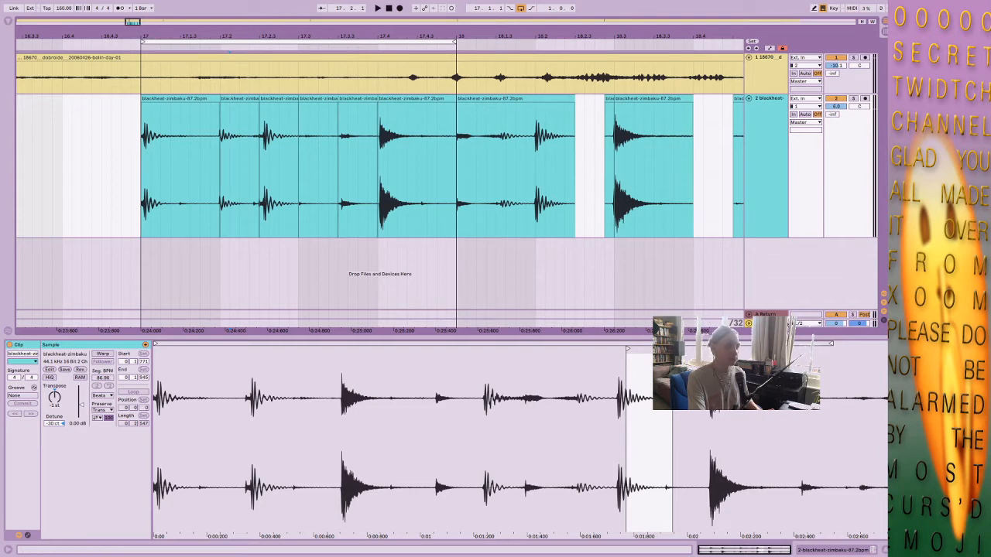
drag(229, 162, 258, 162)
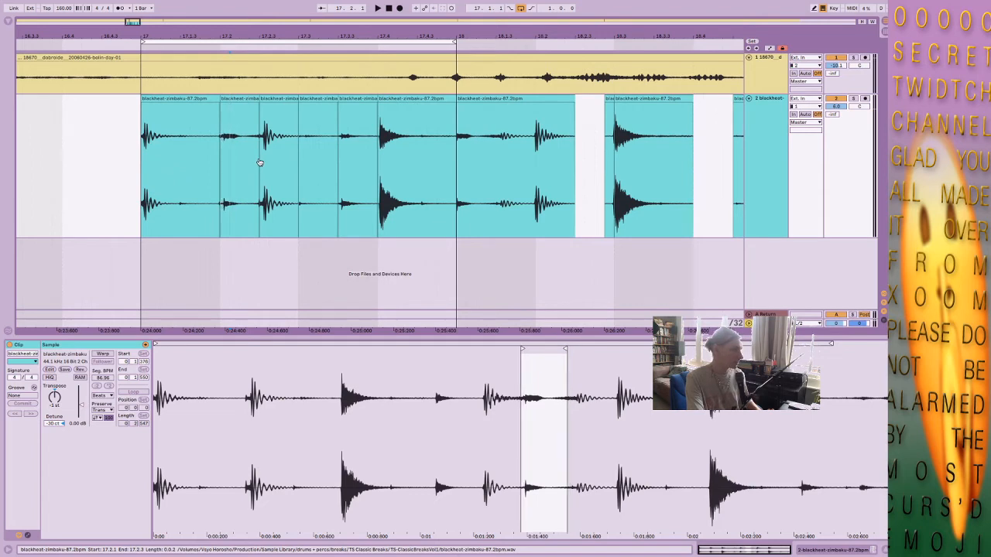
Audition the loop and slip the 17.2.1 slice's sample start earlier so its hit falls around the middle of the slice.
click(214, 115)
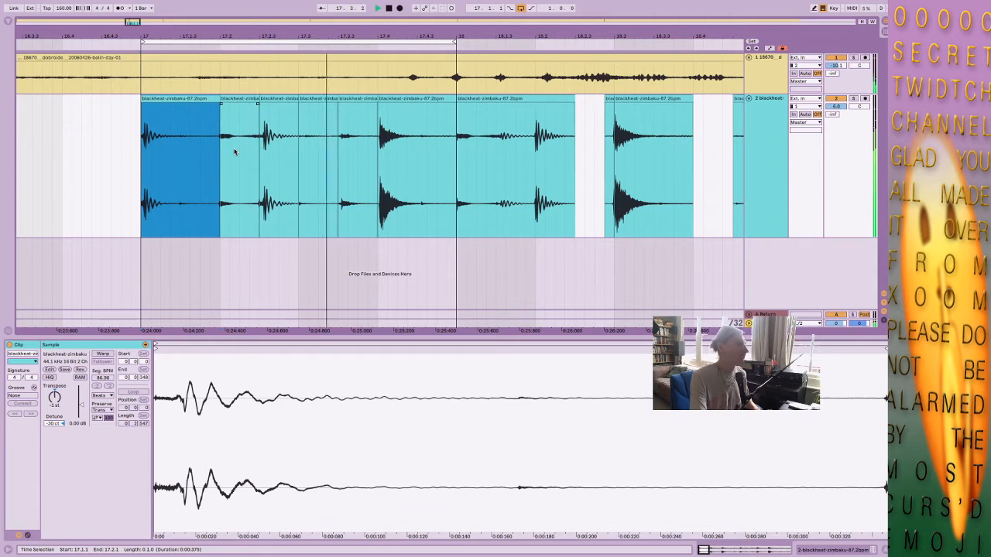
key(space)
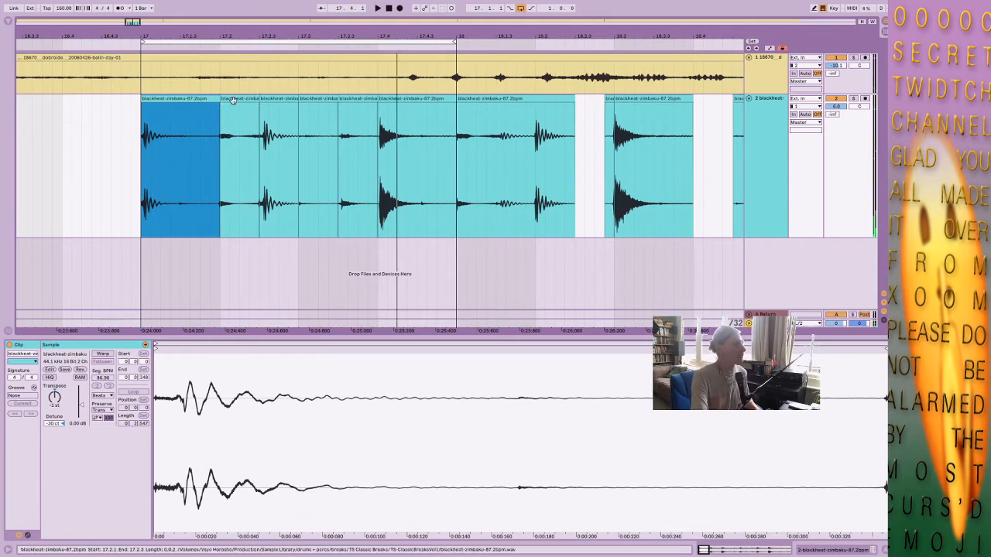
click(233, 111)
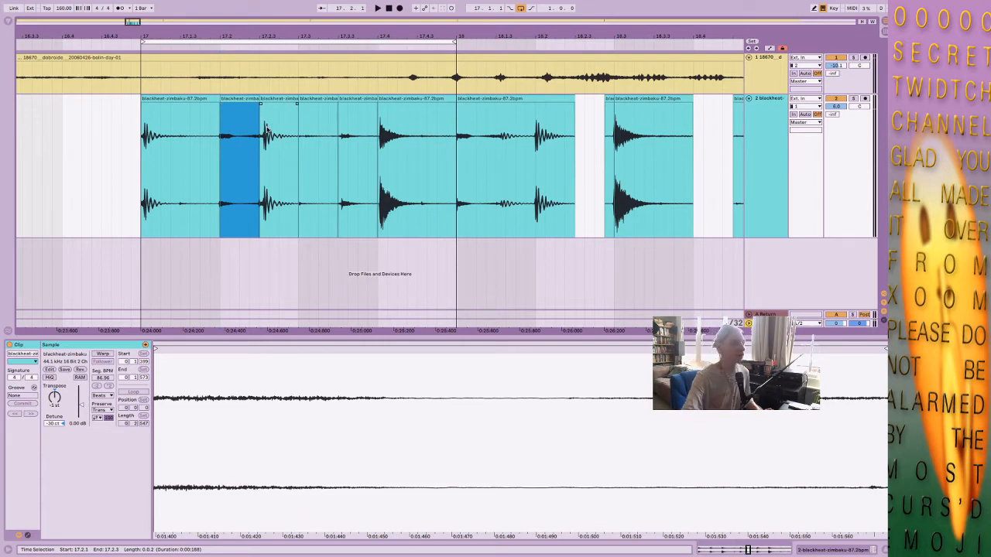
drag(242, 148, 246, 148)
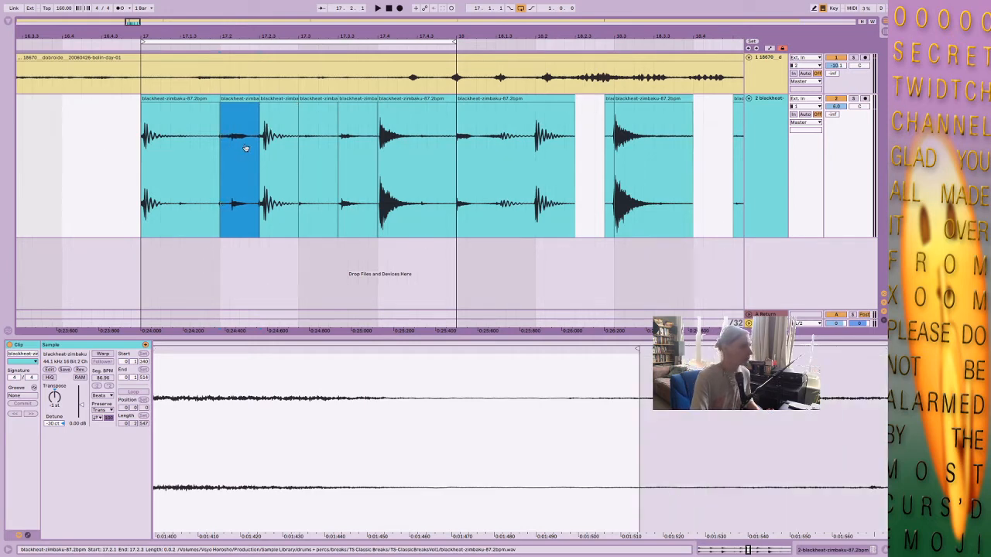
Play the one-bar loop from 17.1.1 and examine the slices at 17.1.1, 17.2.1 and 17.2.3.
click(190, 98)
key(space)
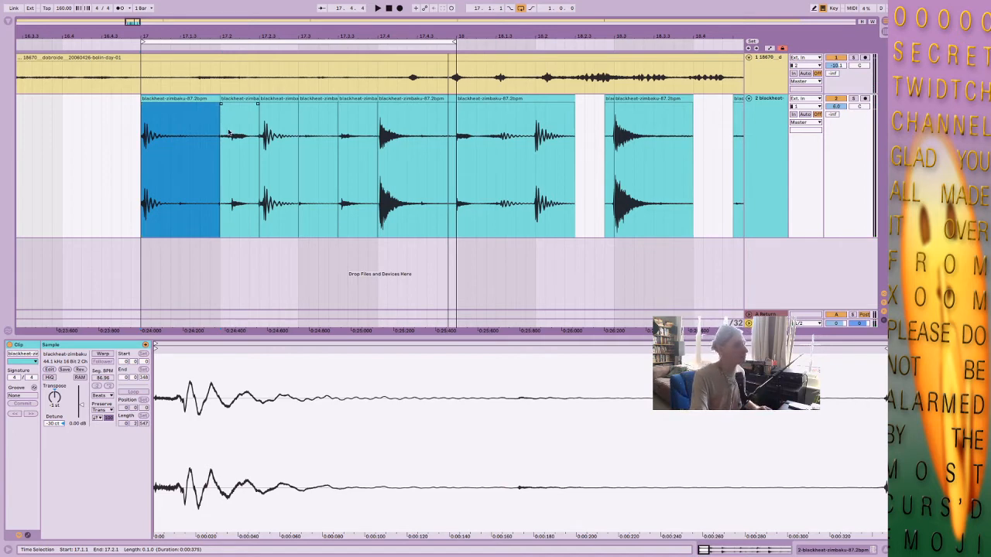
click(229, 133)
click(233, 99)
click(175, 99)
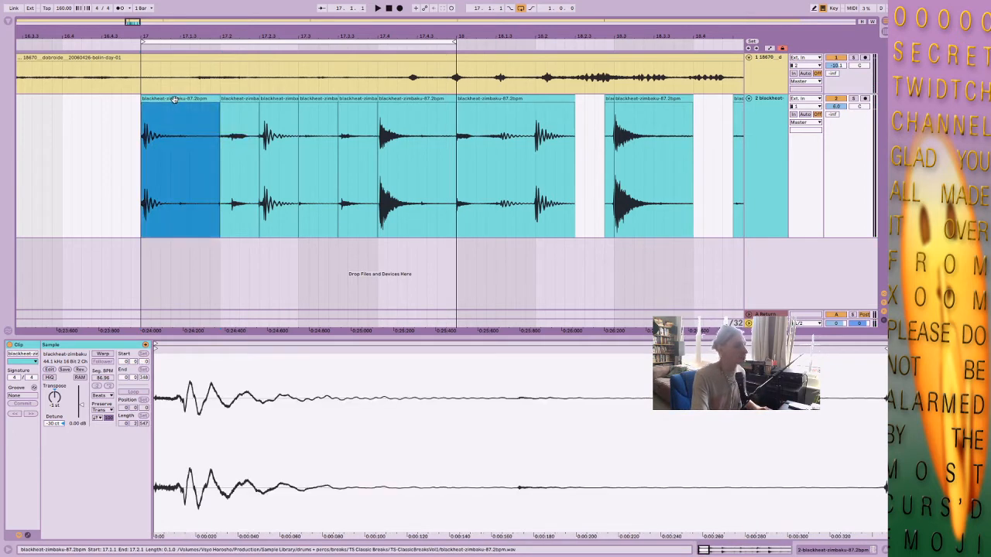
shift+click(271, 99)
click(271, 99)
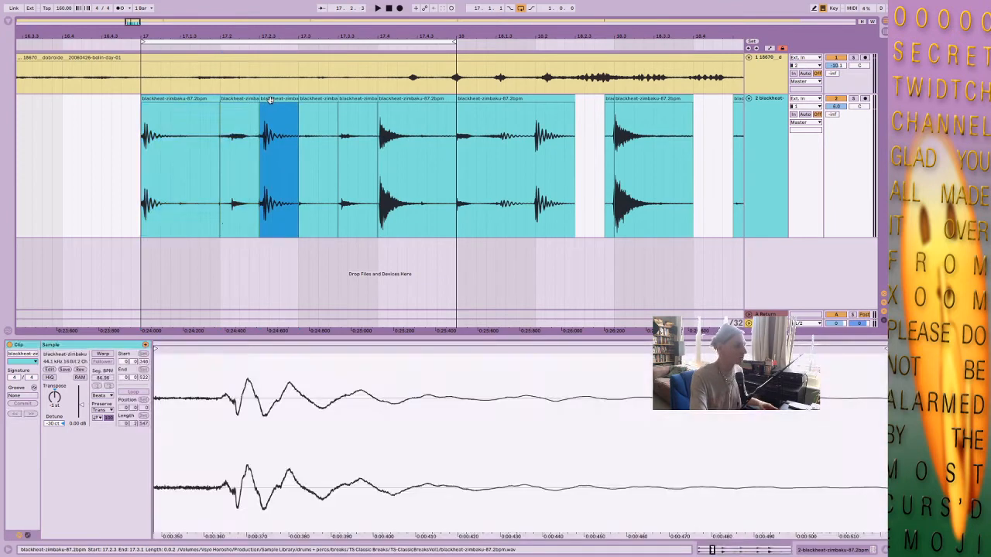
click(183, 109)
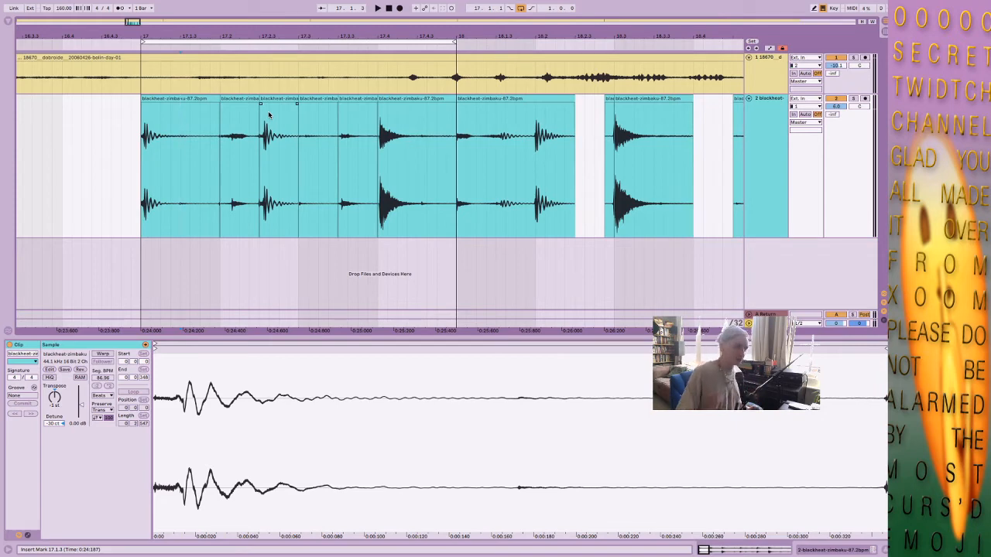
Slip the audio inside the 17.2.1 slice earlier so its hit falls at the very start of the slice.
click(448, 98)
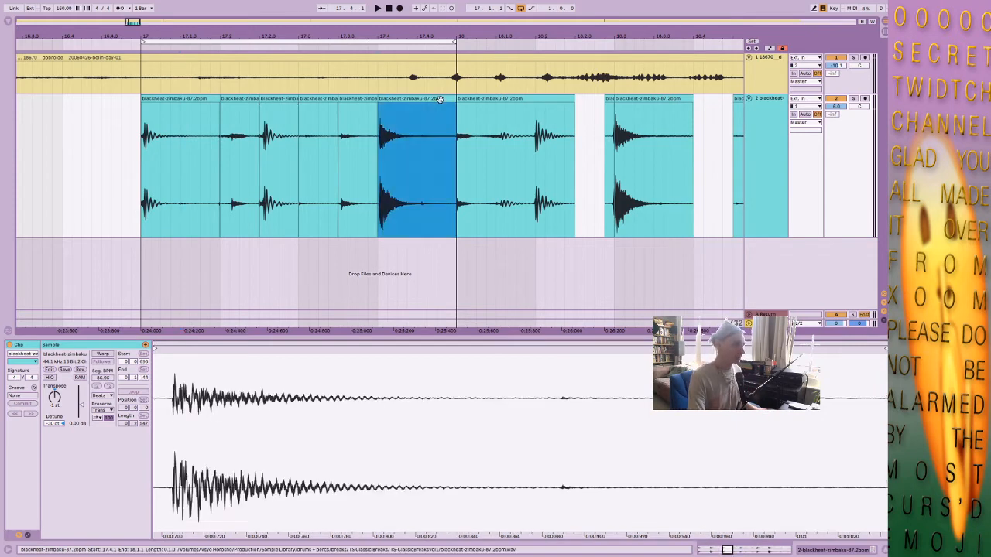
shift+click(188, 99)
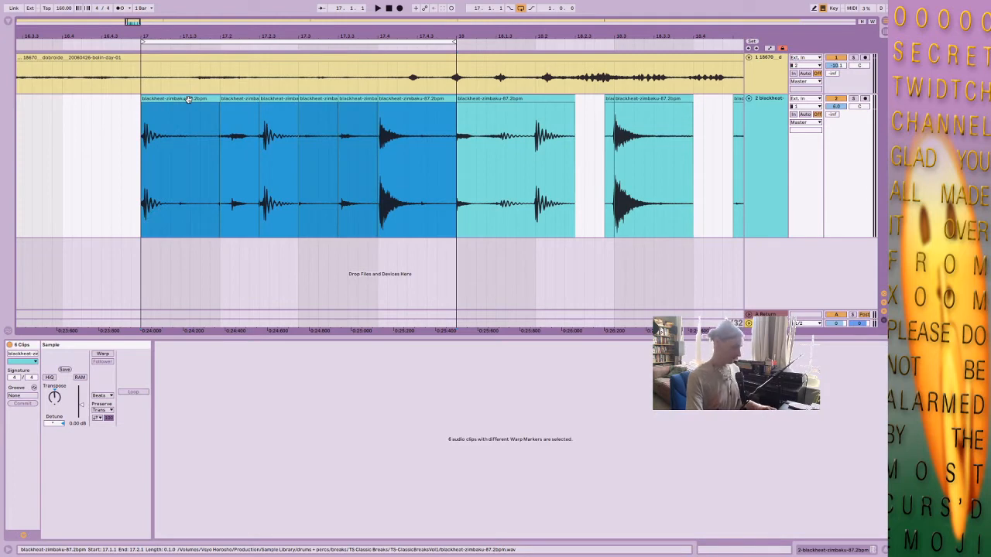
click(220, 110)
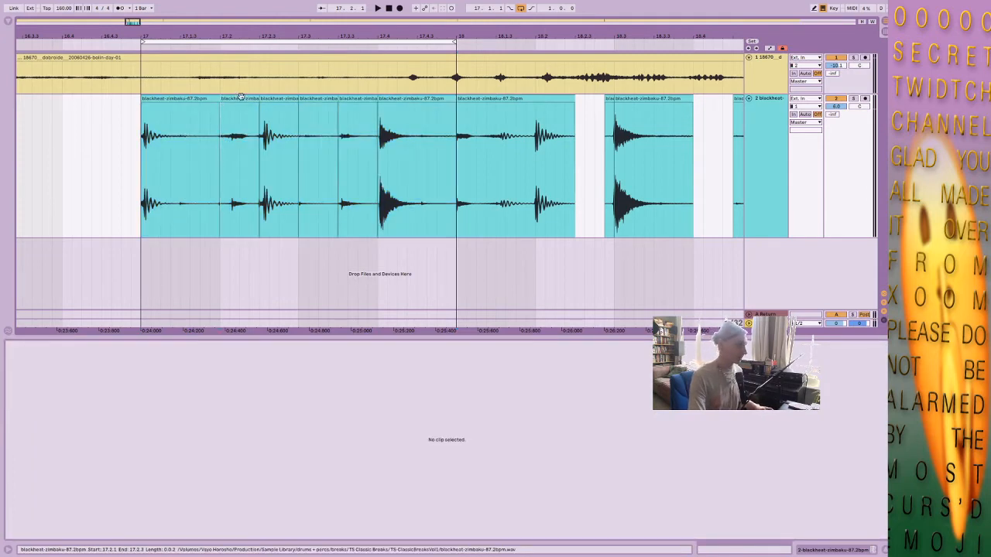
drag(240, 156, 235, 156)
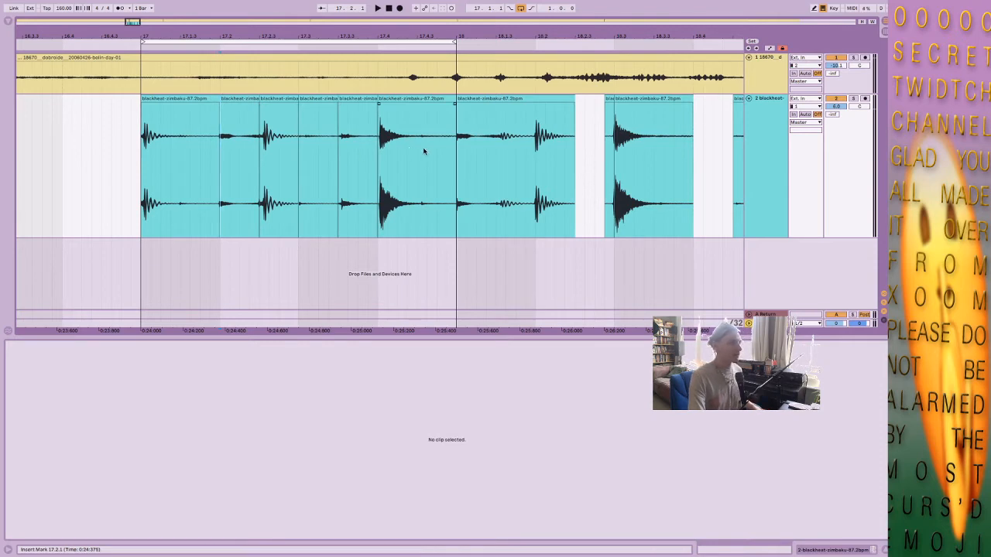
Move the leftover break slices in bar 18 out of the way to around bar 25.
drag(455, 151, 142, 161)
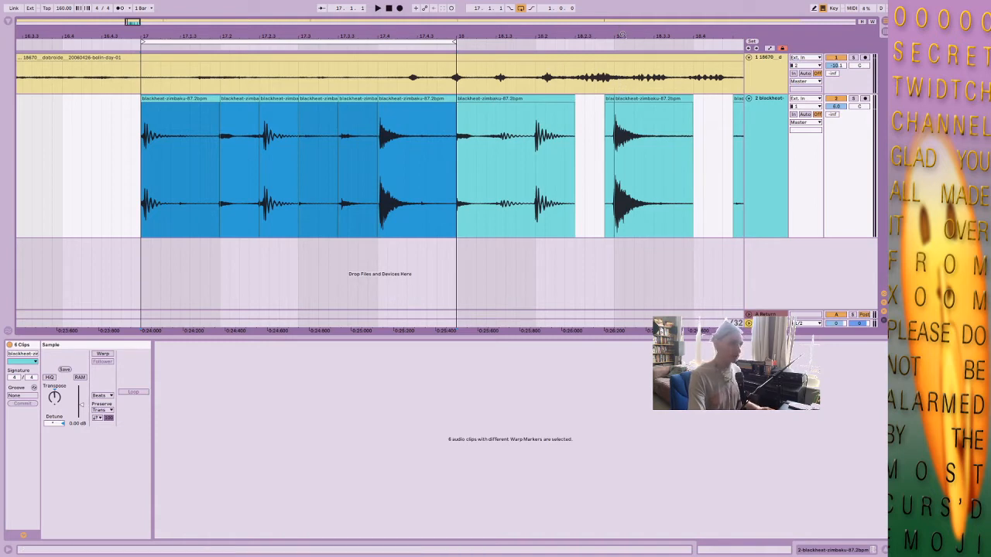
drag(622, 35, 366, 14)
click(385, 98)
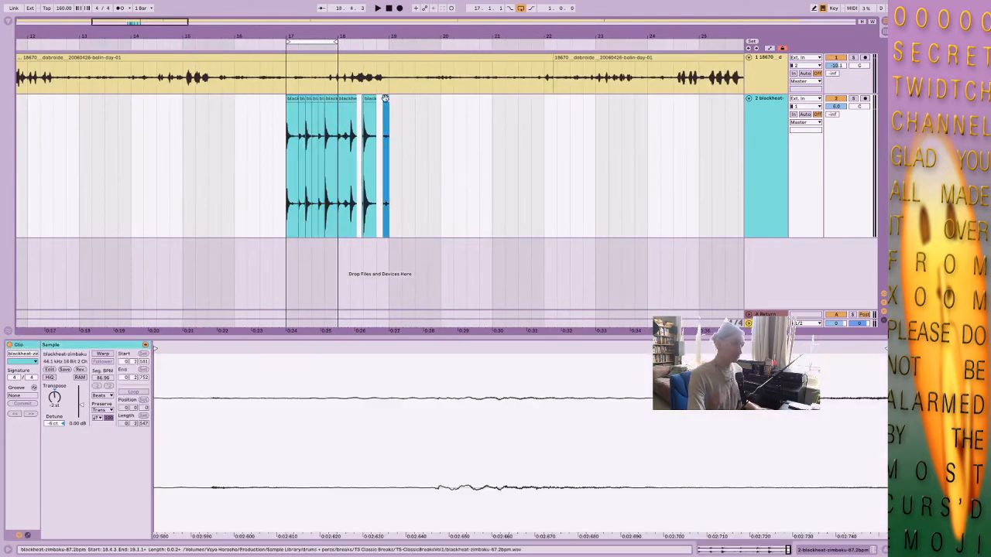
shift+click(348, 100)
drag(384, 99, 710, 126)
drag(338, 36, 448, 112)
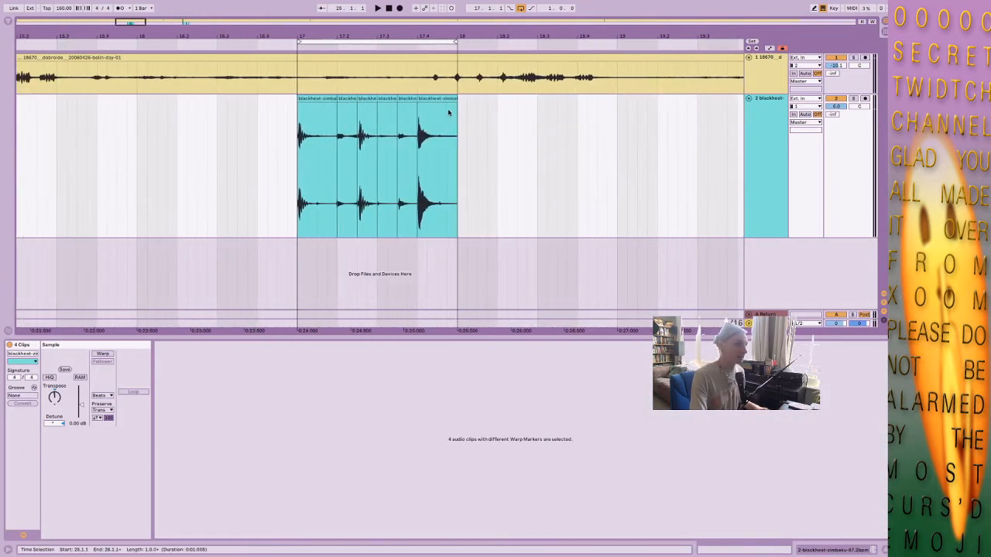
Duplicate the bar of slices from 17.1.1 to 18.1.1 three times so the pattern fills four bars up to 21.1.1.
click(439, 99)
shift+click(331, 99)
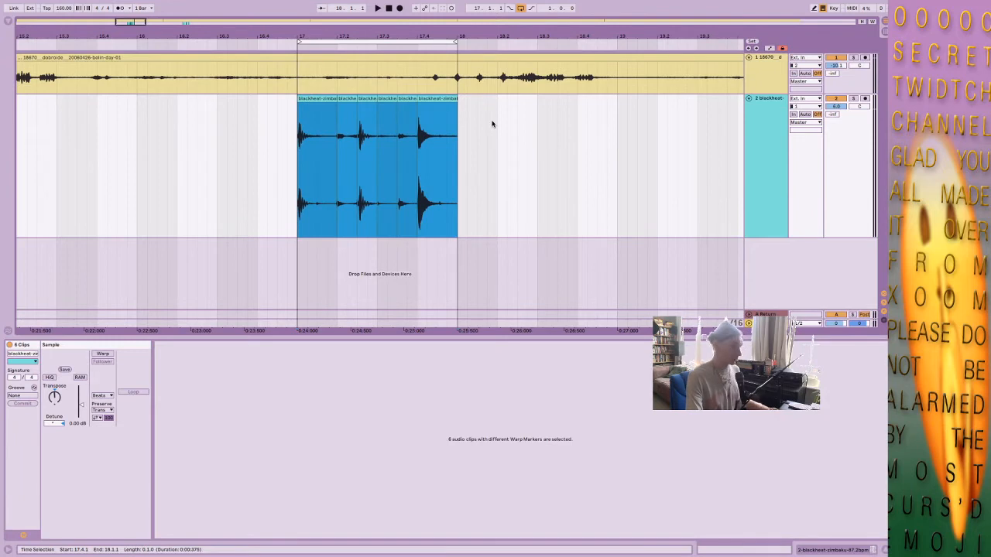
key(ctrl+d)
key(ctrl+d)
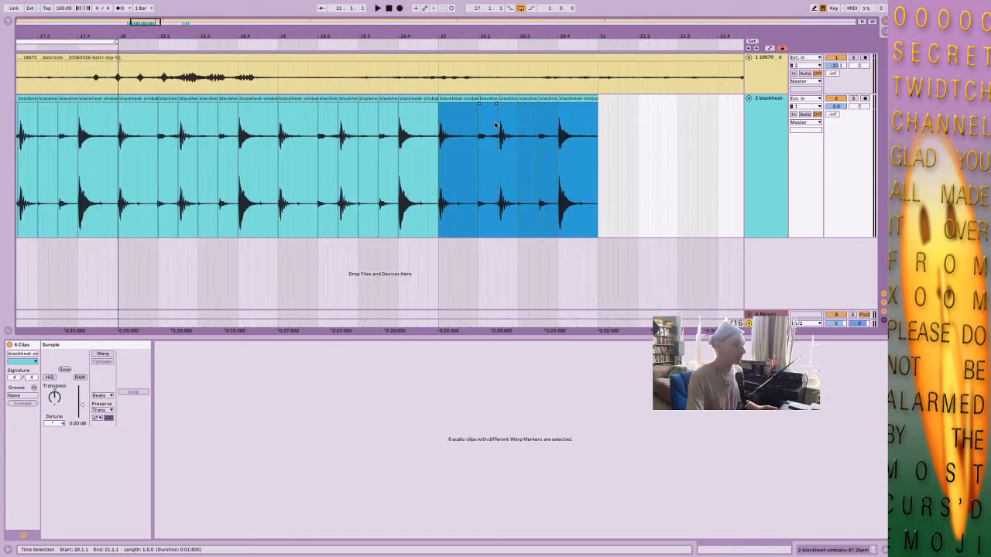
key(ctrl+d)
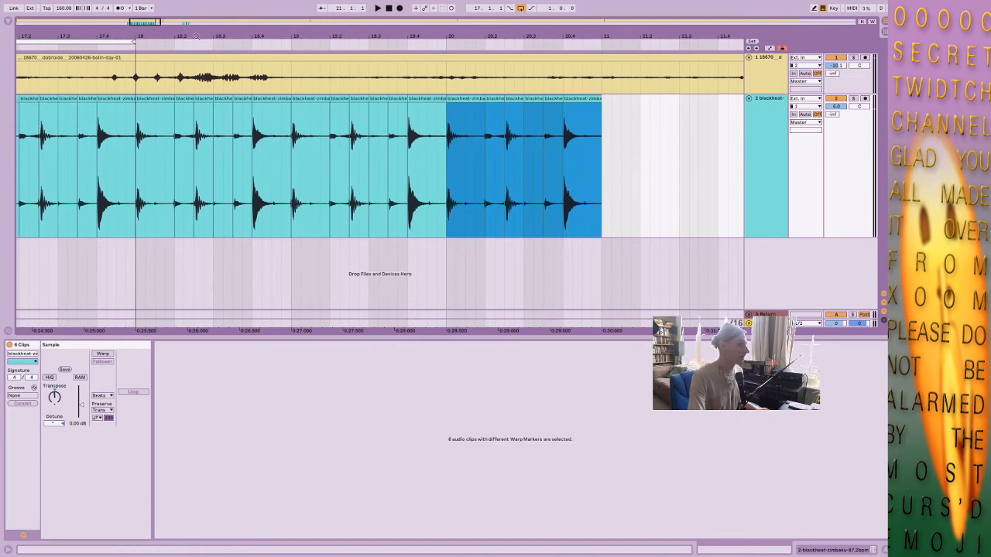
Set the loop to the four bars of slices from 17.1.1 to 21.1.1 and play it from the start.
drag(77, 37, 106, 22)
click(51, 100)
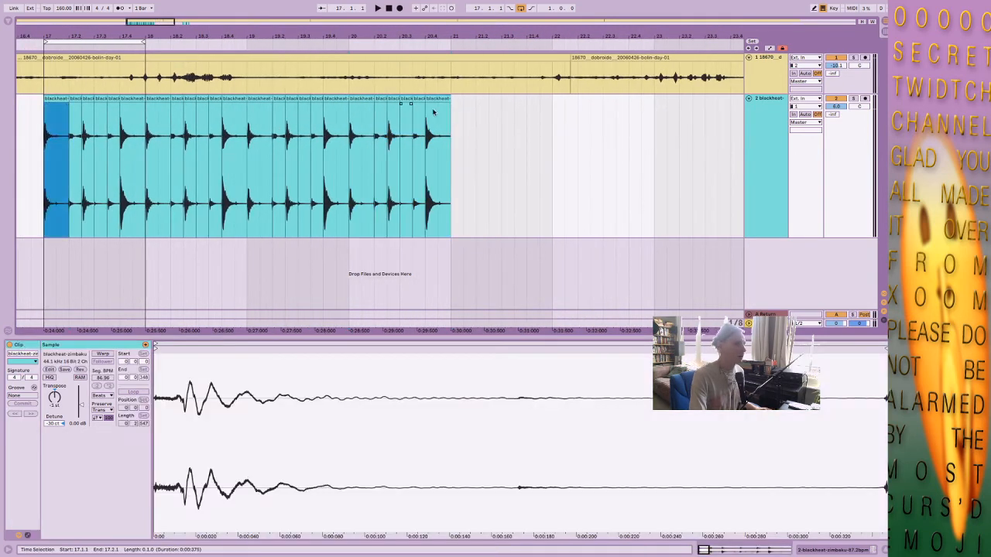
shift+click(443, 101)
key(super+l)
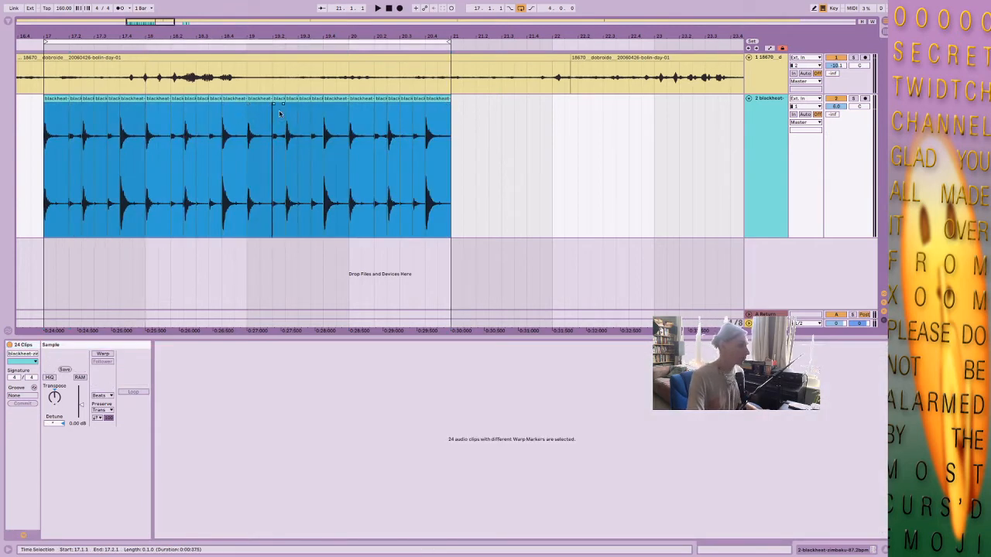
click(44, 113)
key(space)
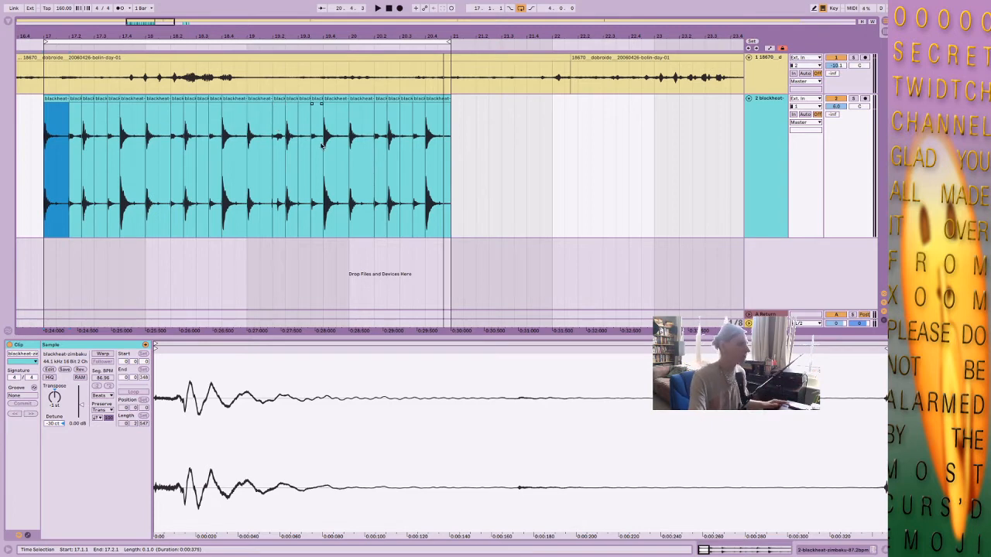
Examine the slices across the four-bar pattern, comparing the hits in bars 17, 18 and 19.
drag(233, 38, 349, 39)
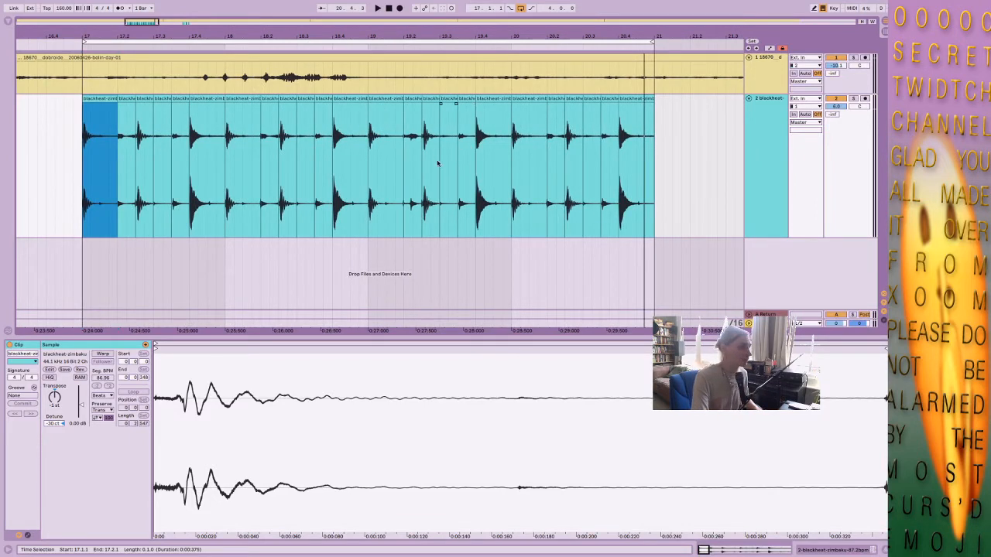
click(408, 155)
click(410, 98)
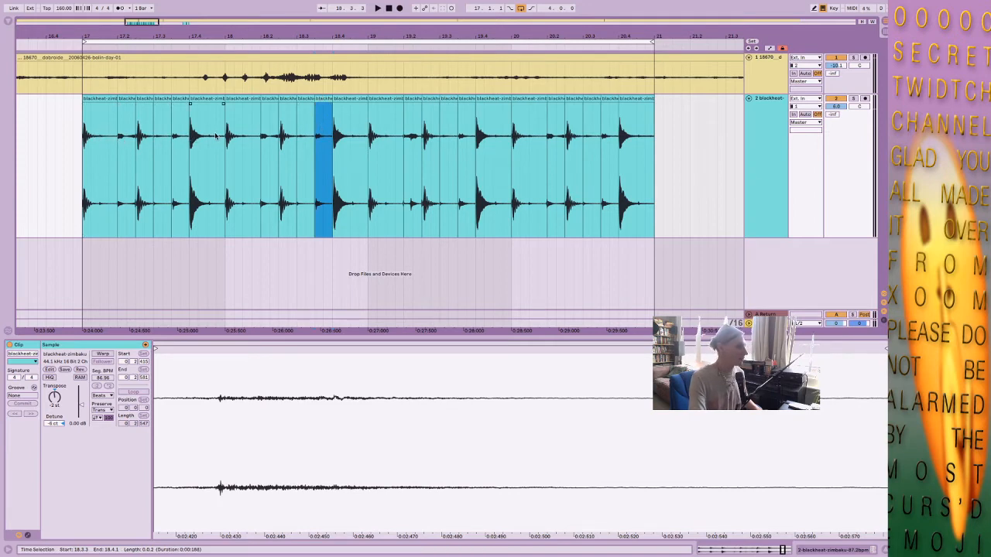
click(203, 99)
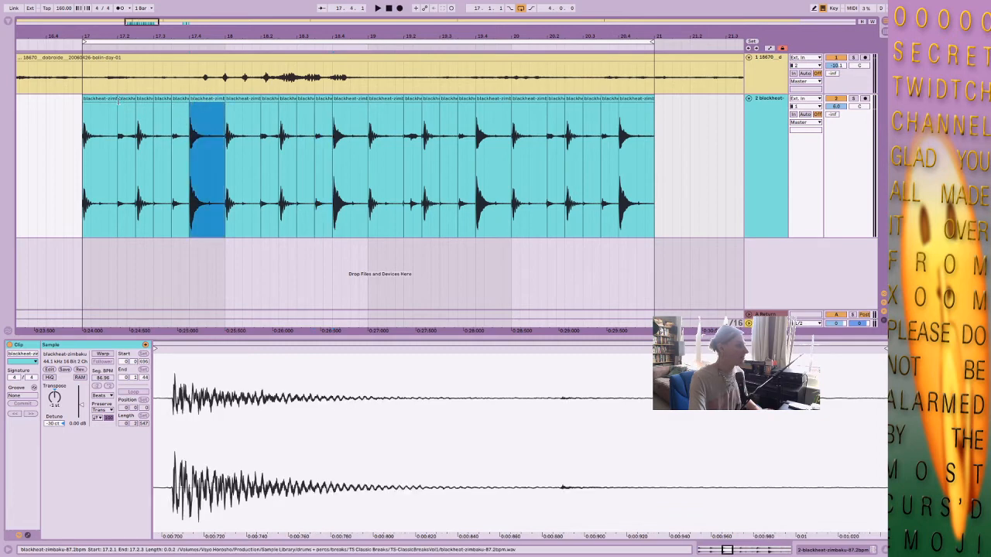
shift+click(114, 100)
click(238, 106)
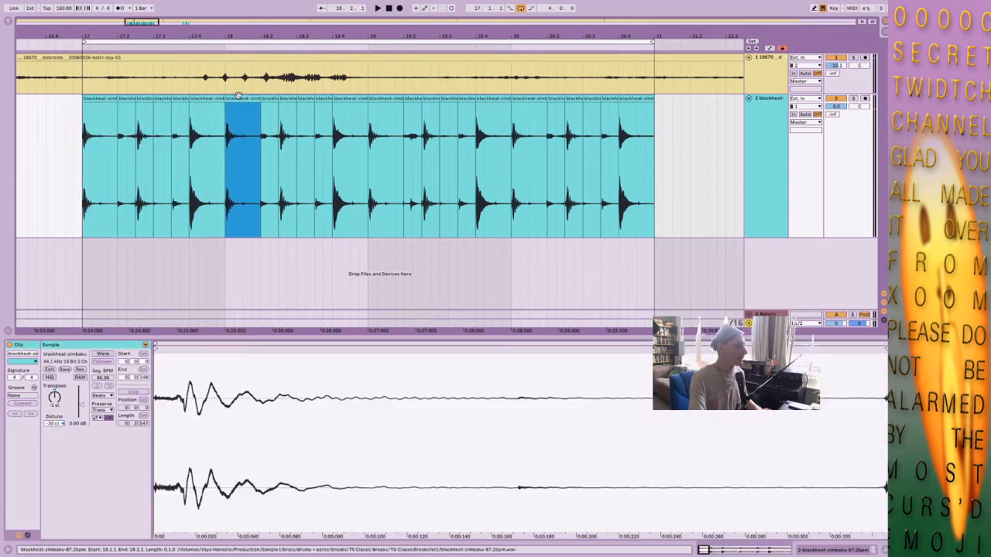
shift+click(341, 98)
click(383, 117)
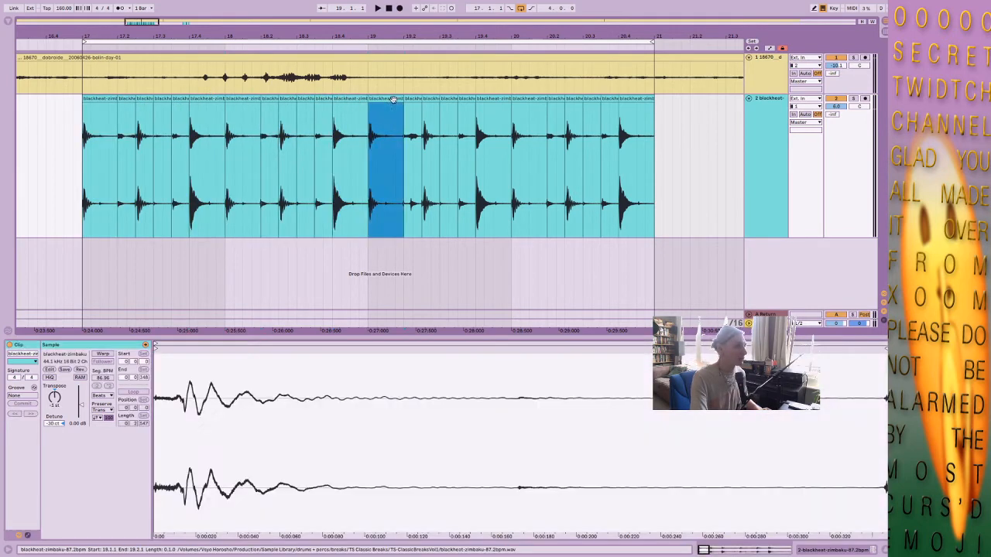
shift+click(506, 101)
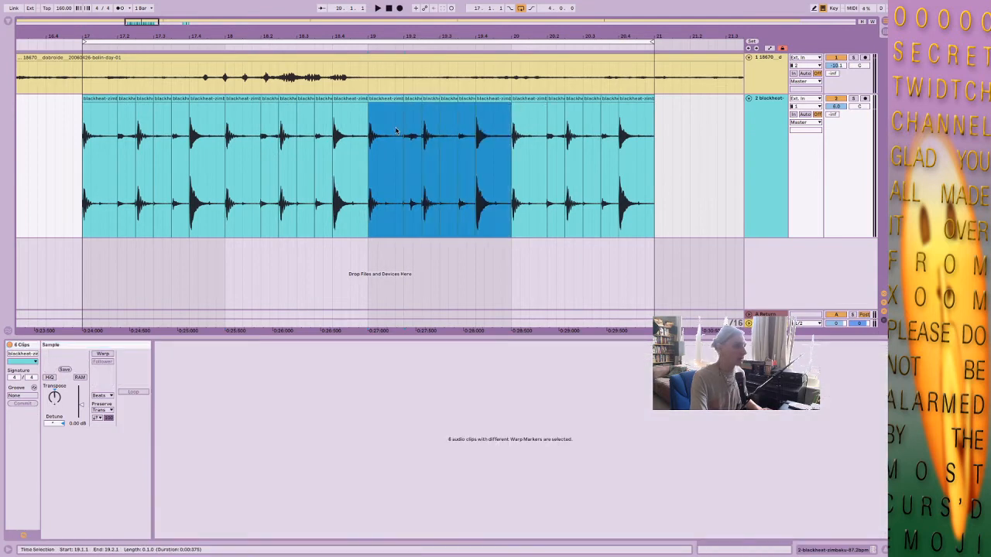
click(316, 138)
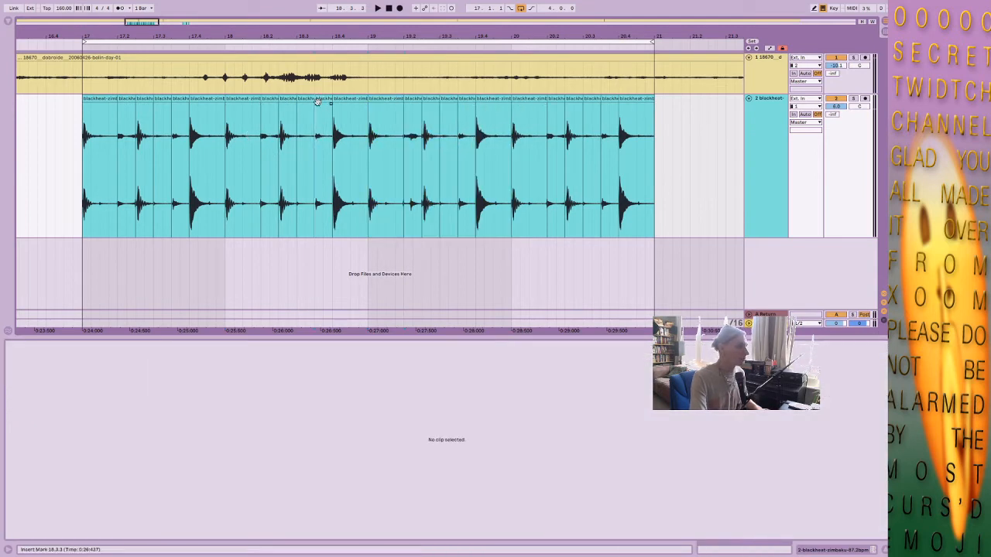
Slip the audio inside the quiet 18.3.1 slice to the hit near 0:01:060 of the break sample and play the loop.
click(305, 99)
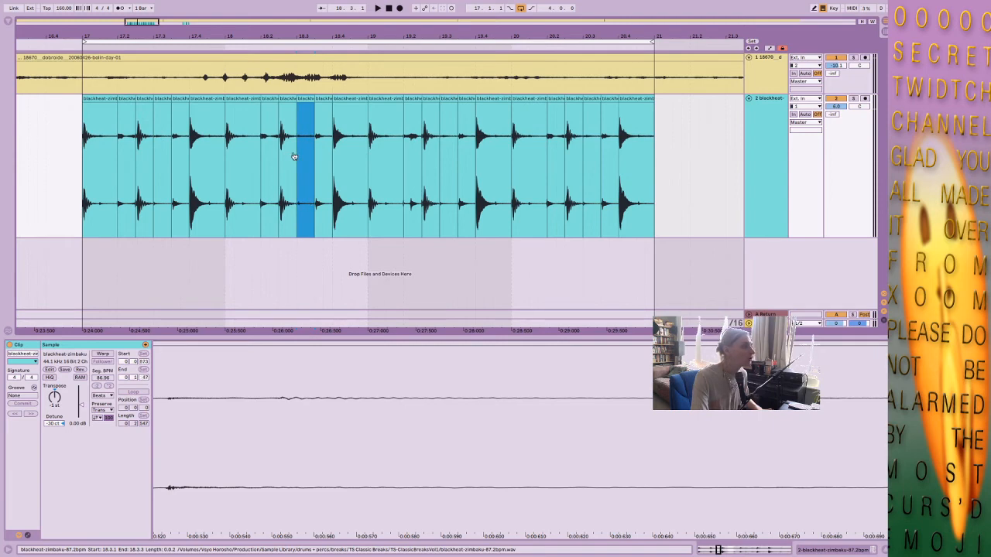
drag(294, 156, 288, 156)
click(99, 99)
key(space)
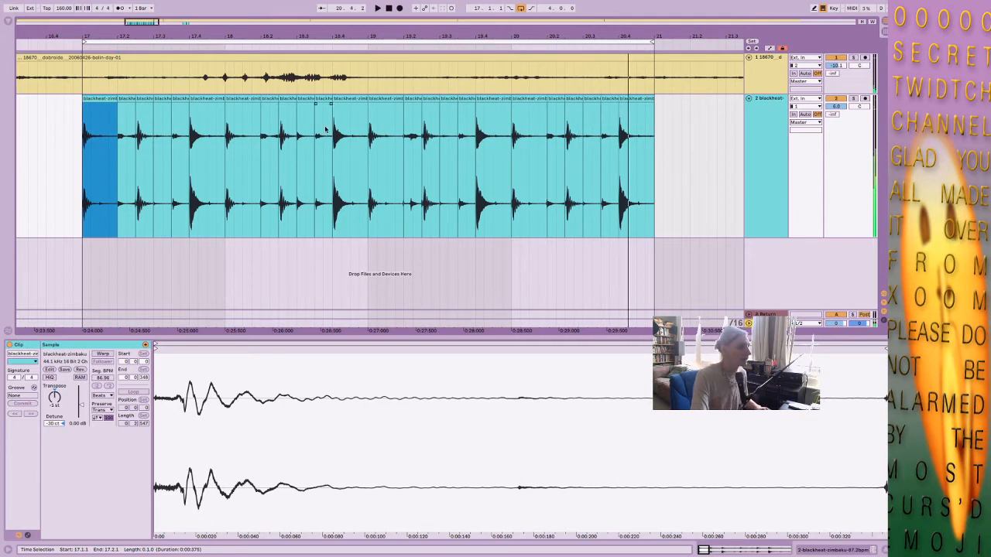
Move the slice at 18.3.1 to 20.3.1 and fill the gap with a copy of the quiet slice at 17.3.1.
click(304, 101)
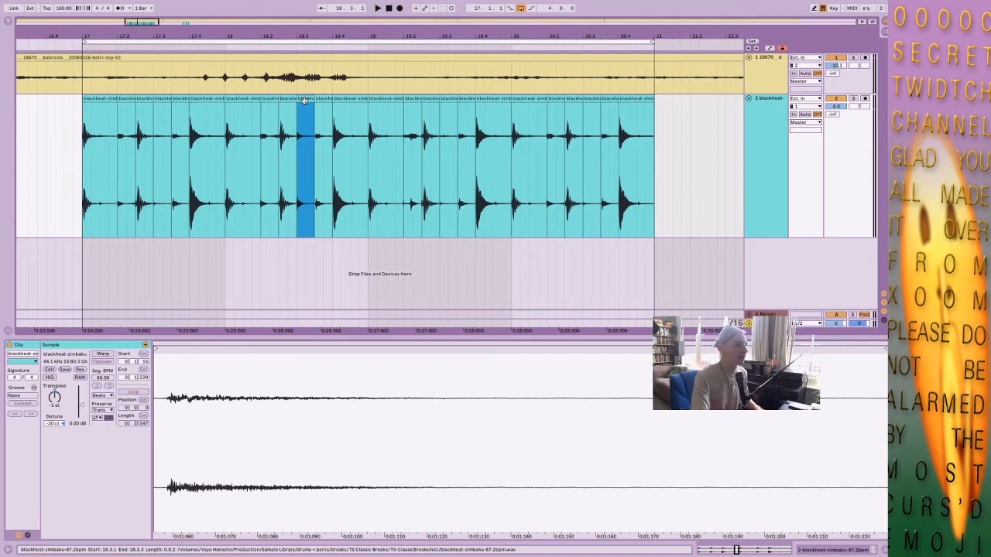
click(547, 116)
click(607, 121)
click(594, 122)
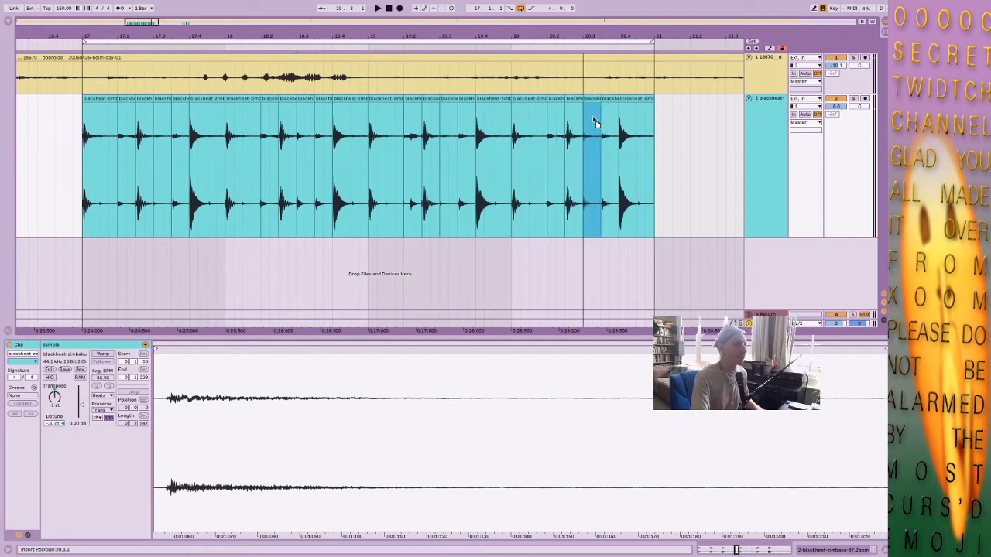
drag(593, 118, 593, 117)
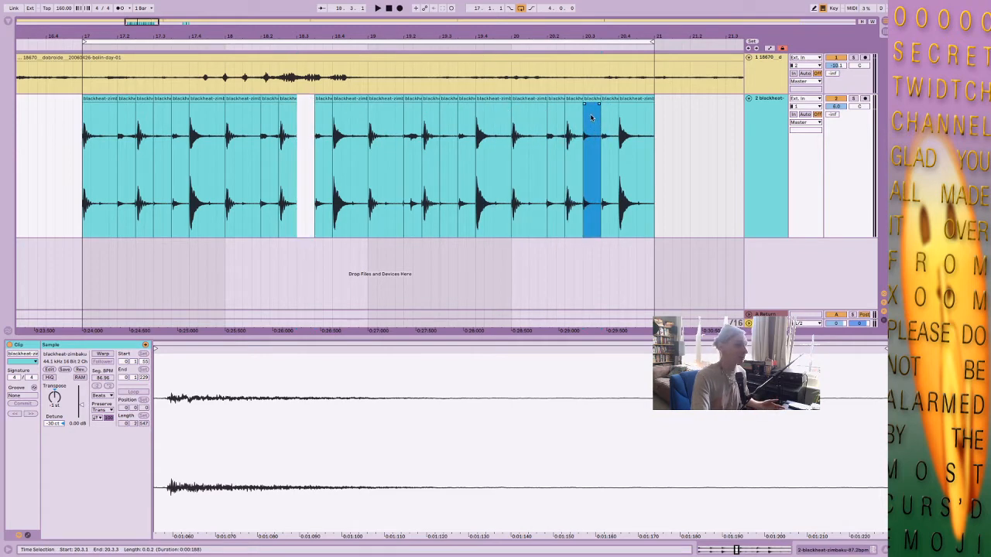
click(161, 100)
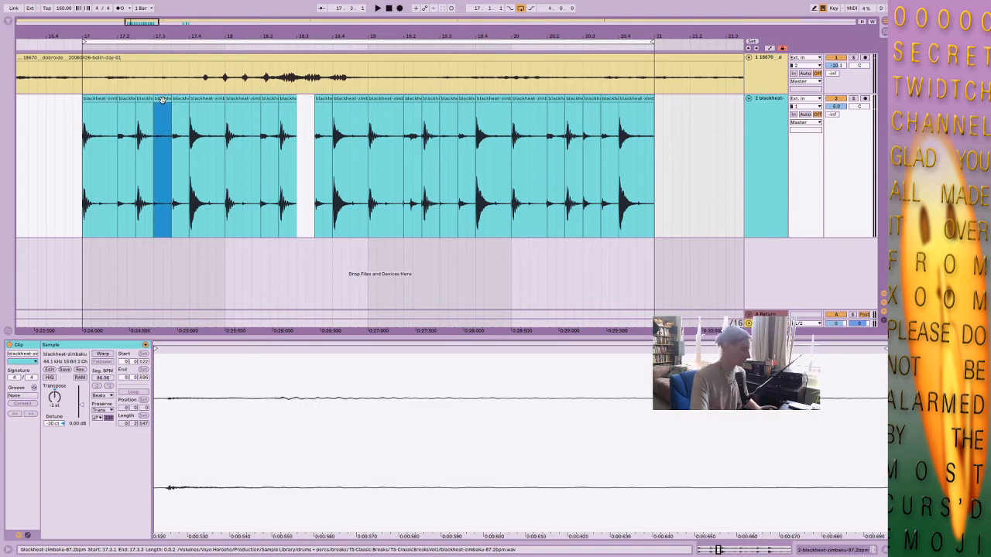
drag(162, 100, 305, 116)
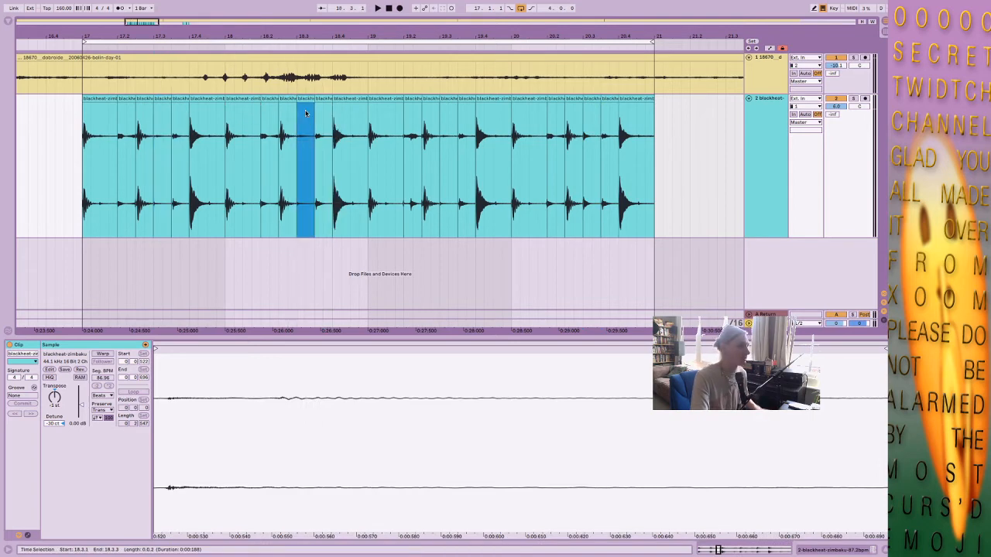
Play the four-bar loop from 17.1.1 and check the sample start of the slice at 20.3.1.
click(99, 98)
key(space)
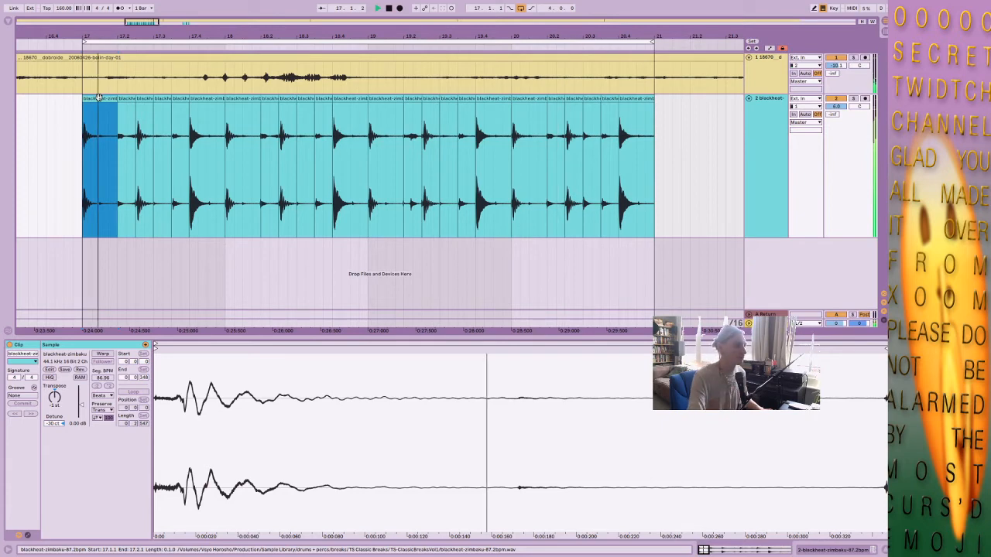
key(space)
click(592, 107)
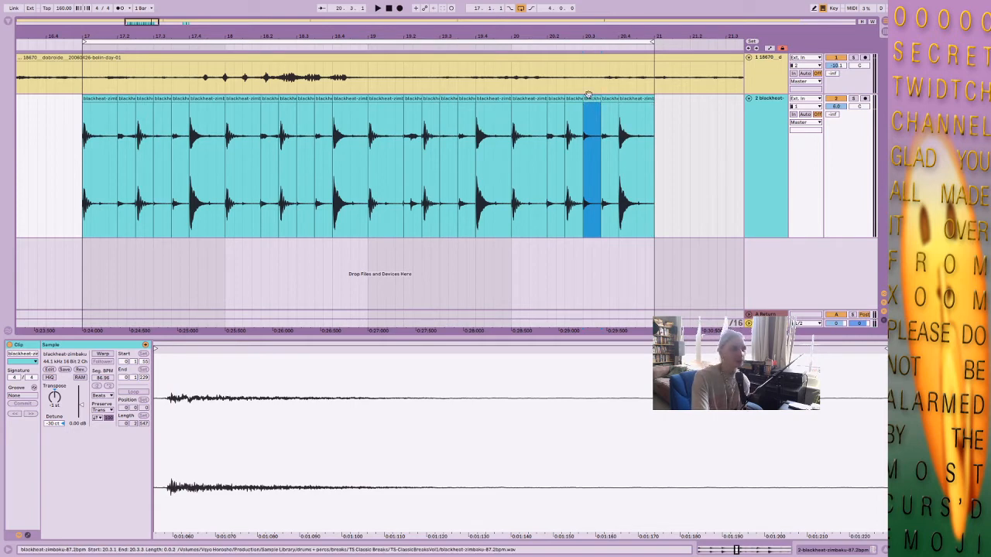
click(581, 136)
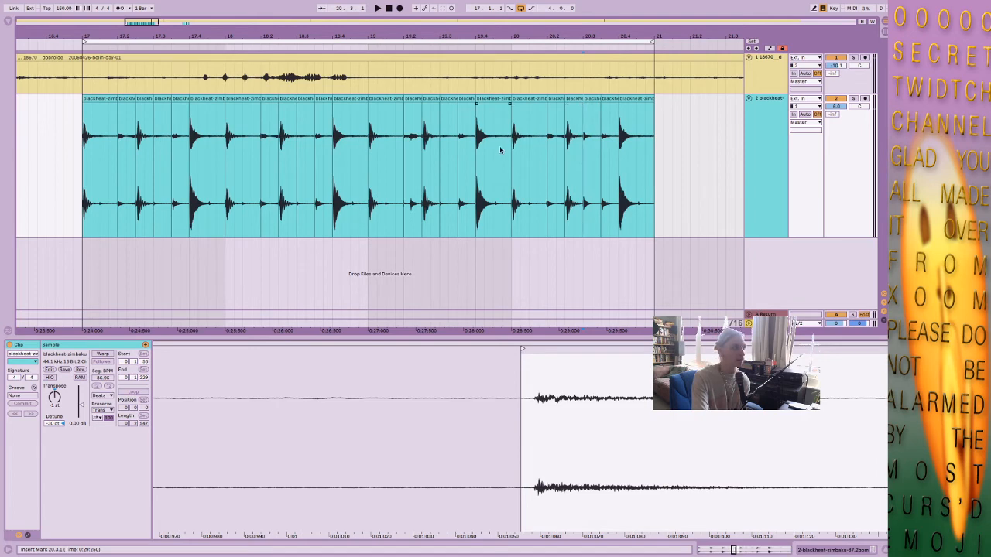
click(91, 99)
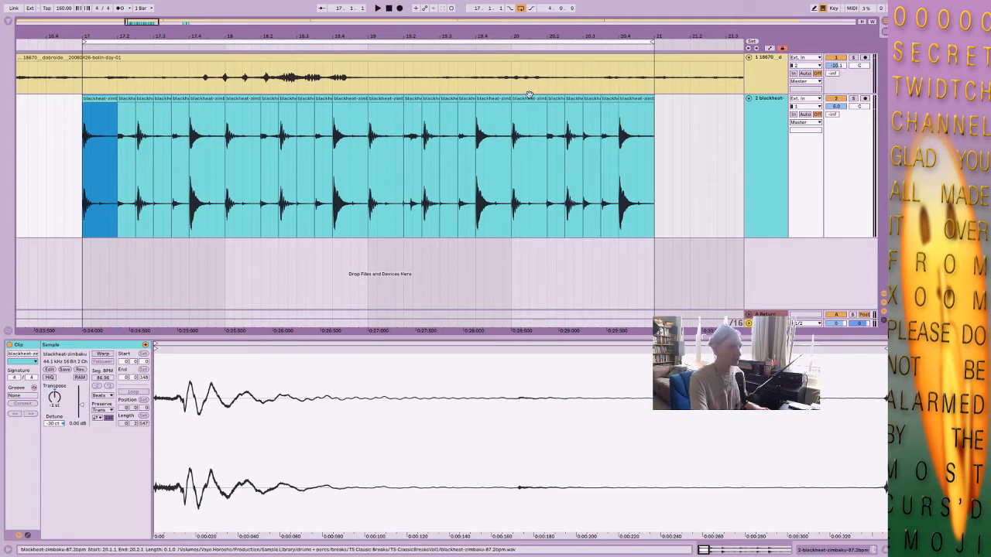
Examine the slices at 19.2.1, 20.1.1 and 20.3.1 of the break and play the loop from 20.1.1.
click(411, 141)
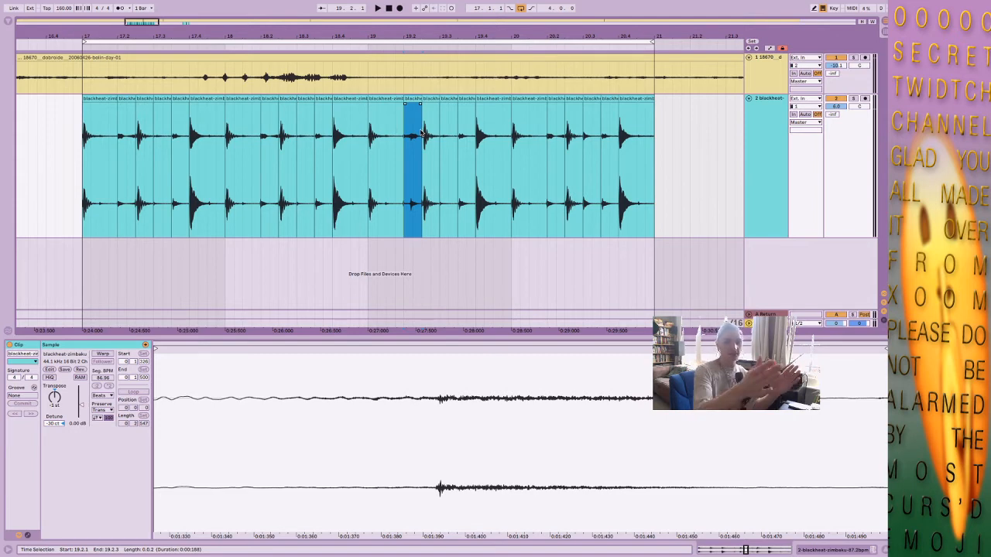
click(521, 101)
click(590, 108)
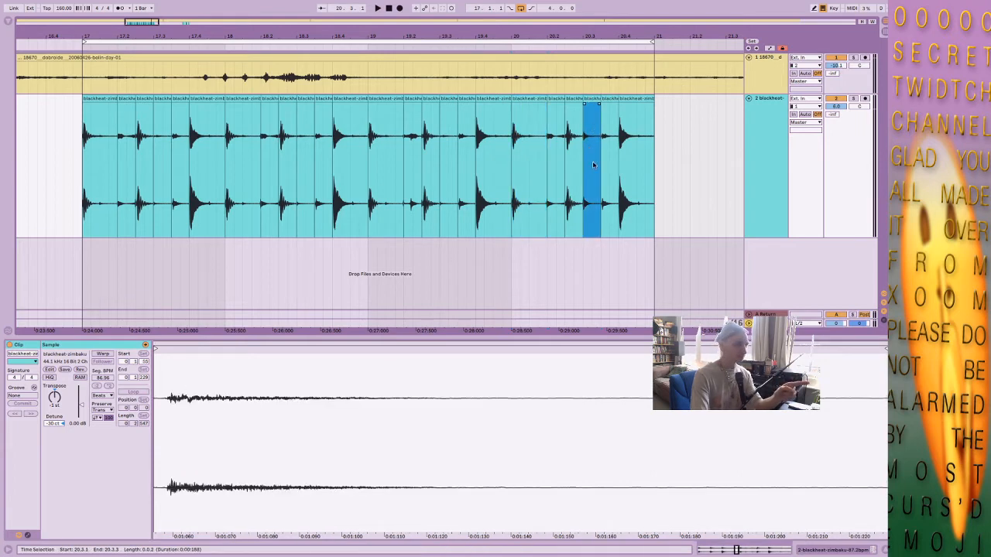
click(529, 99)
key(space)
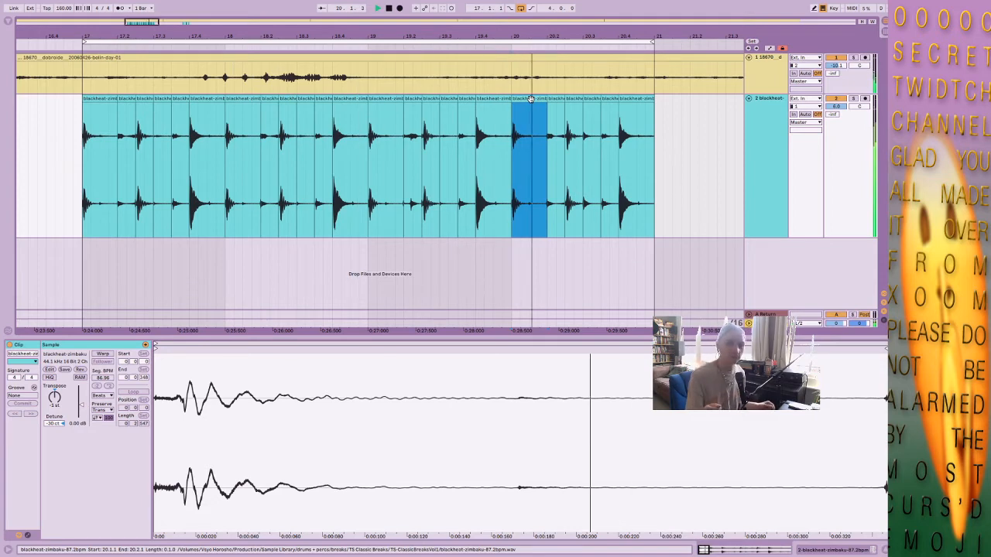
key(space)
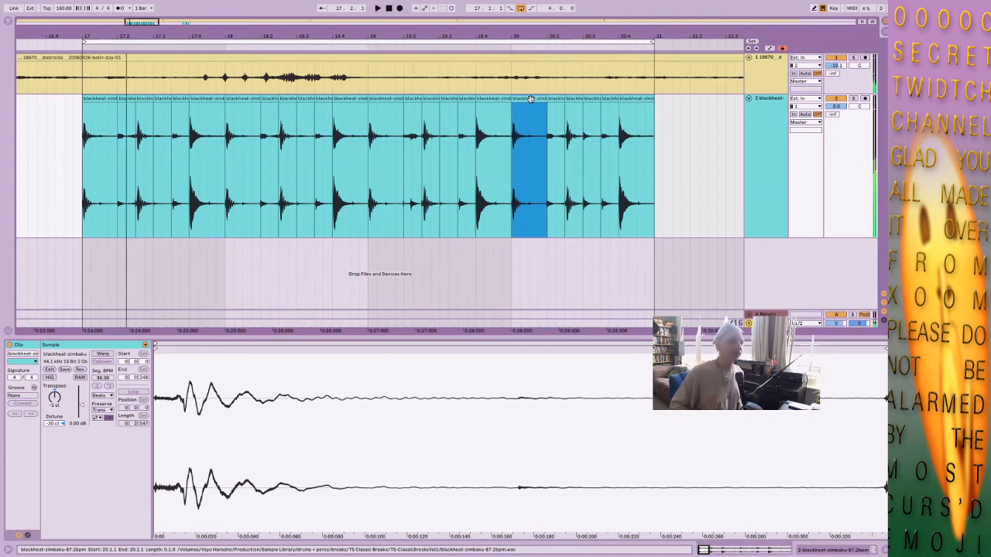
click(588, 101)
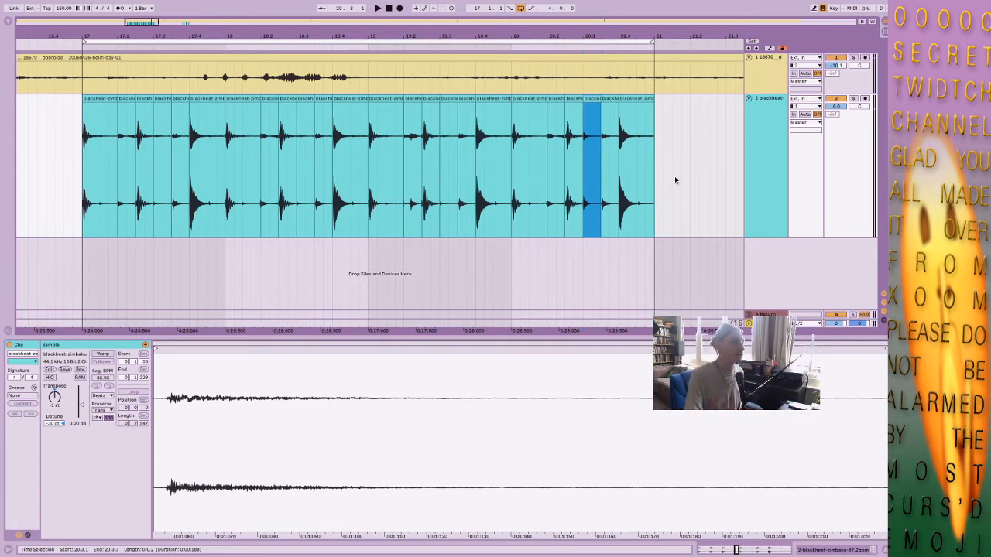
click(753, 140)
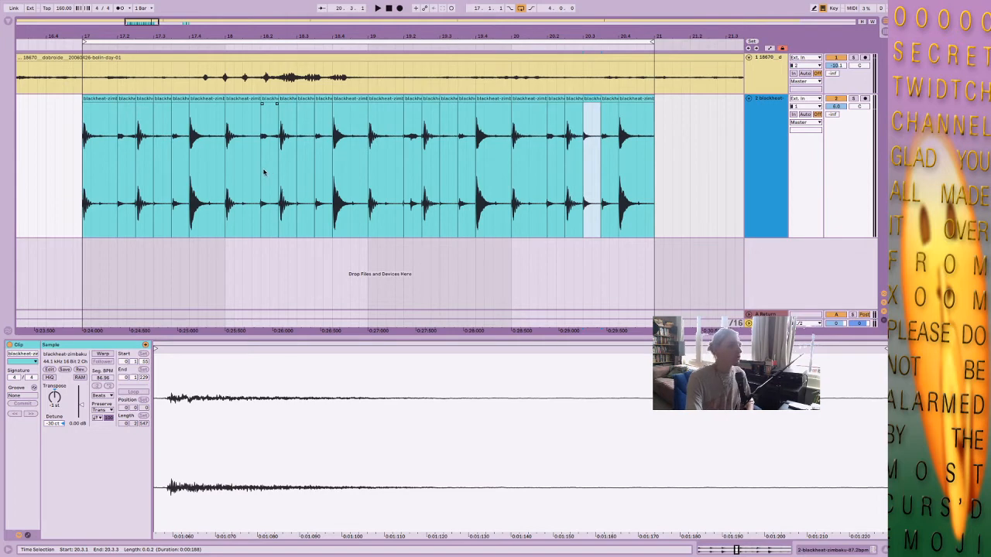
Colour all six break slices in bar 20, from 20.1.1 to 21.1.1, red.
click(537, 99)
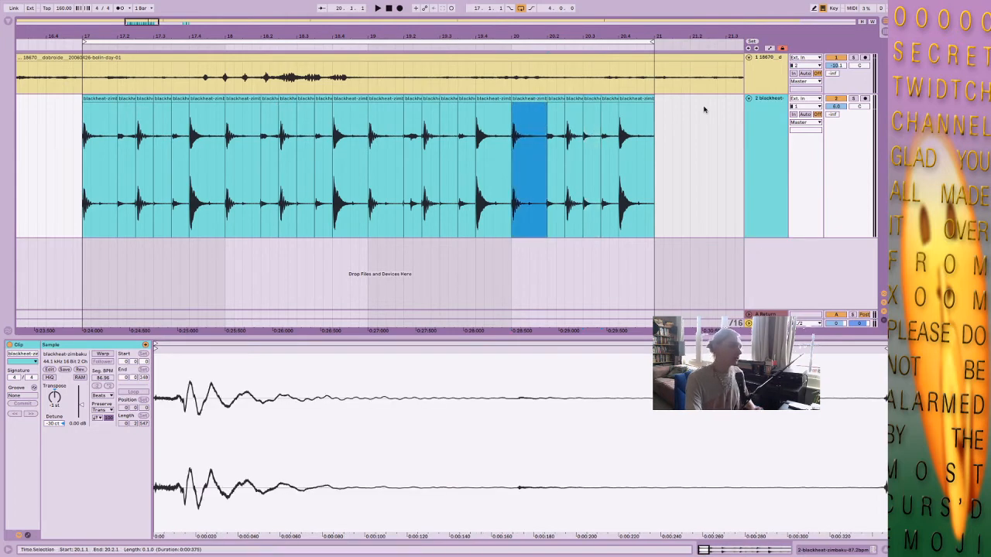
shift+click(642, 100)
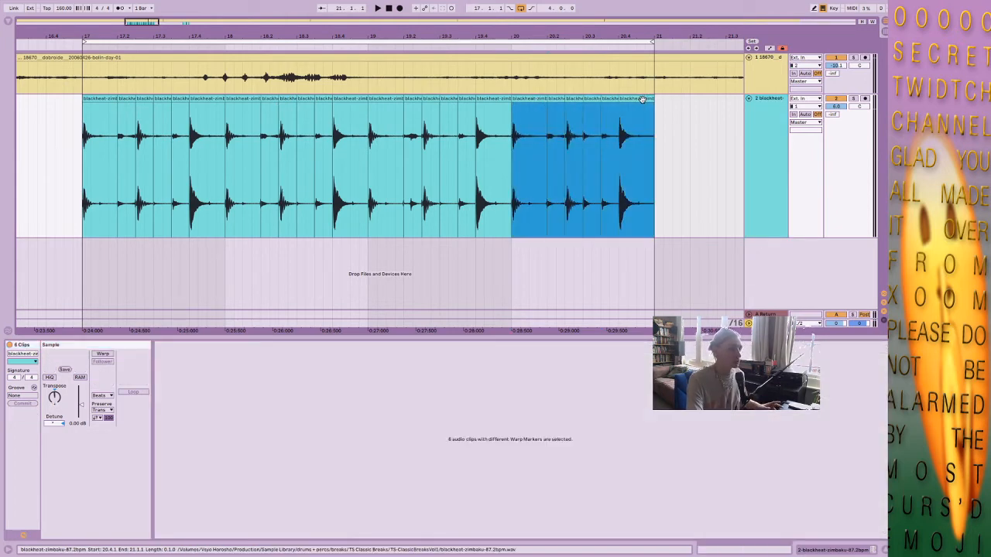
right_click(642, 100)
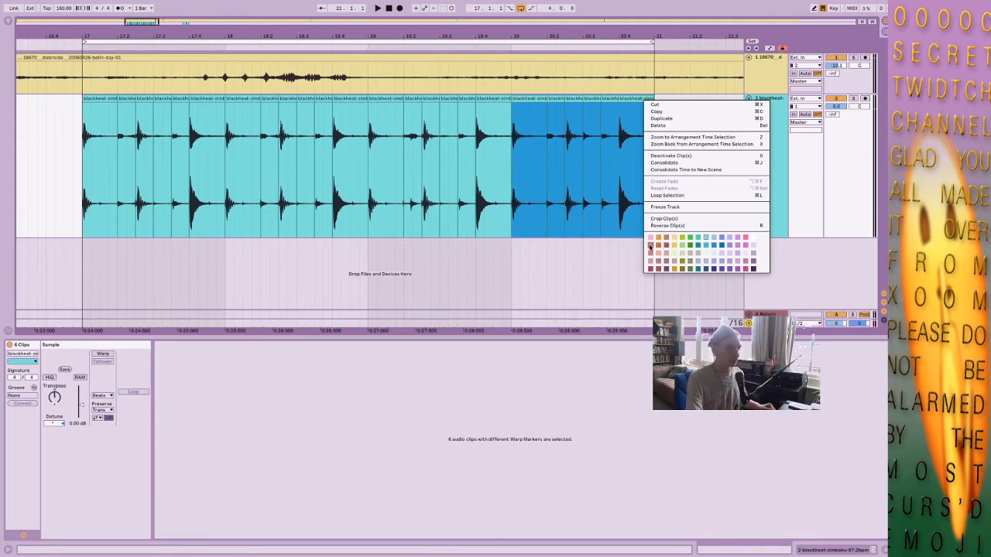
click(649, 245)
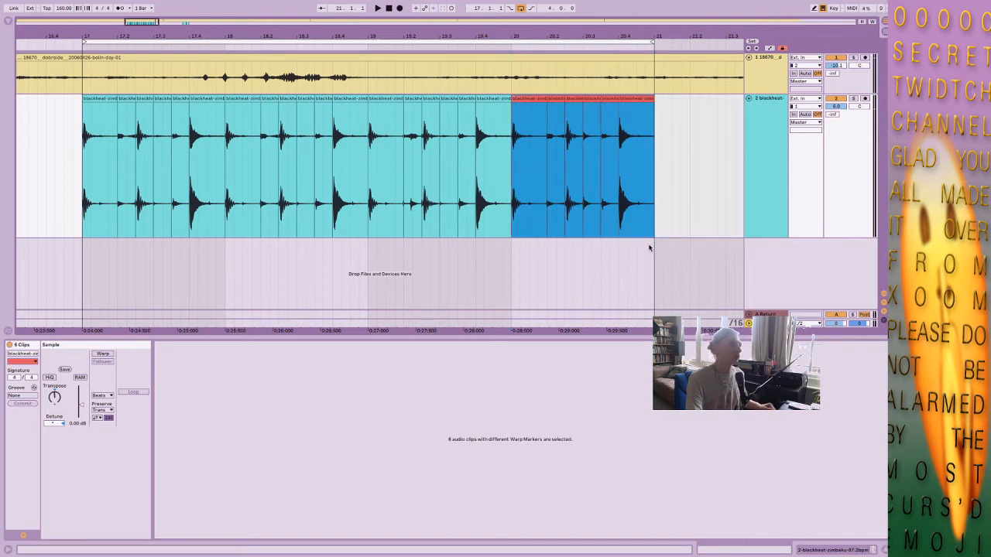
click(637, 229)
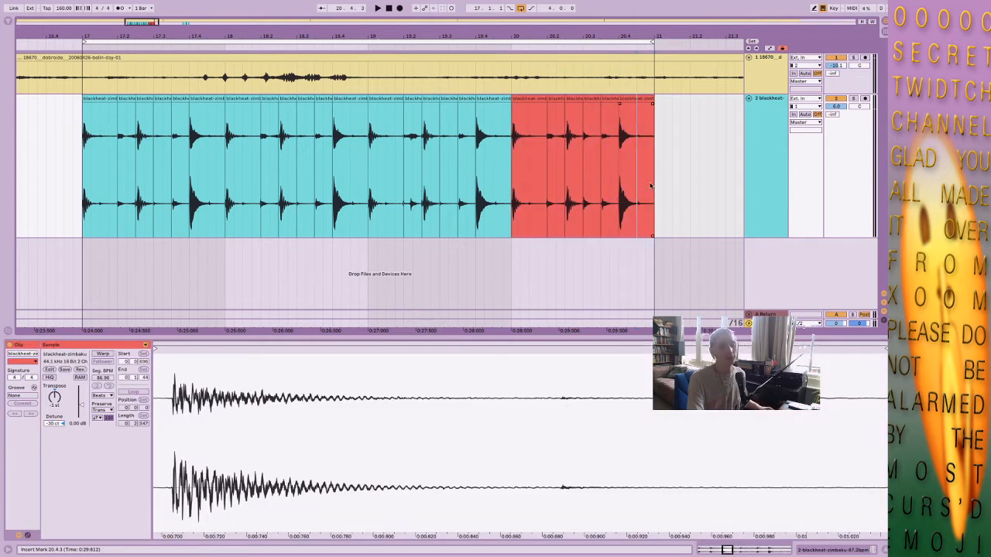
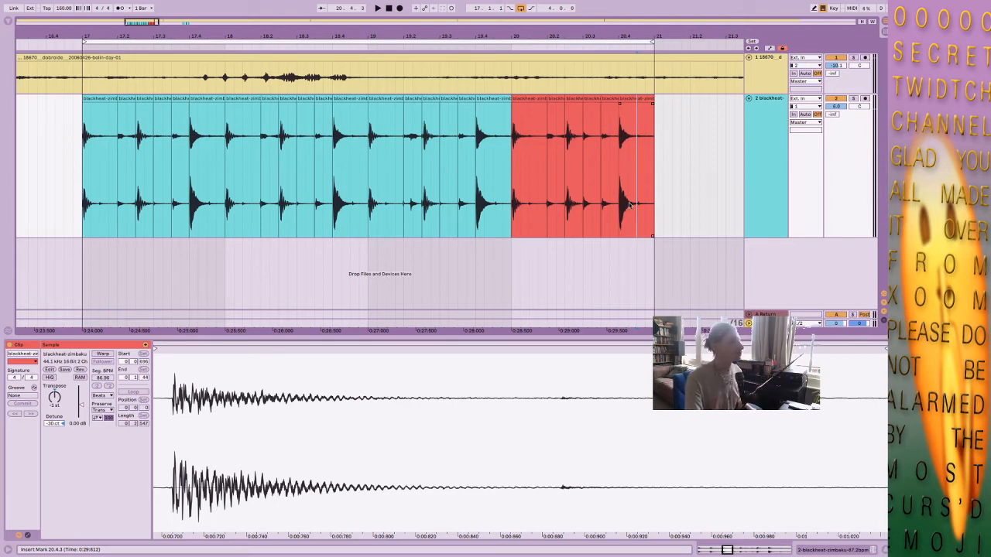
Play the four-bar break loop from 17.1.1 and listen to the opening slices of bar 17.
click(101, 98)
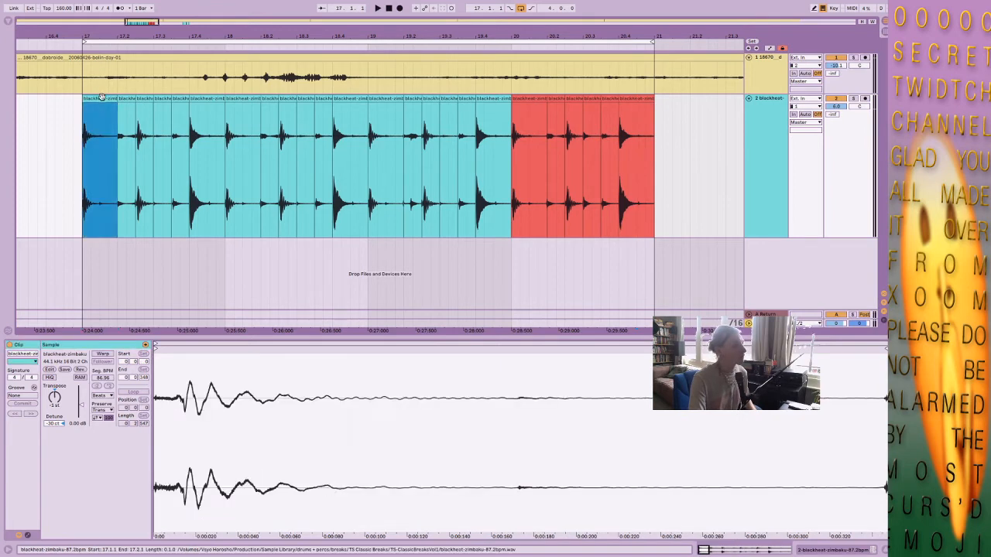
key(space)
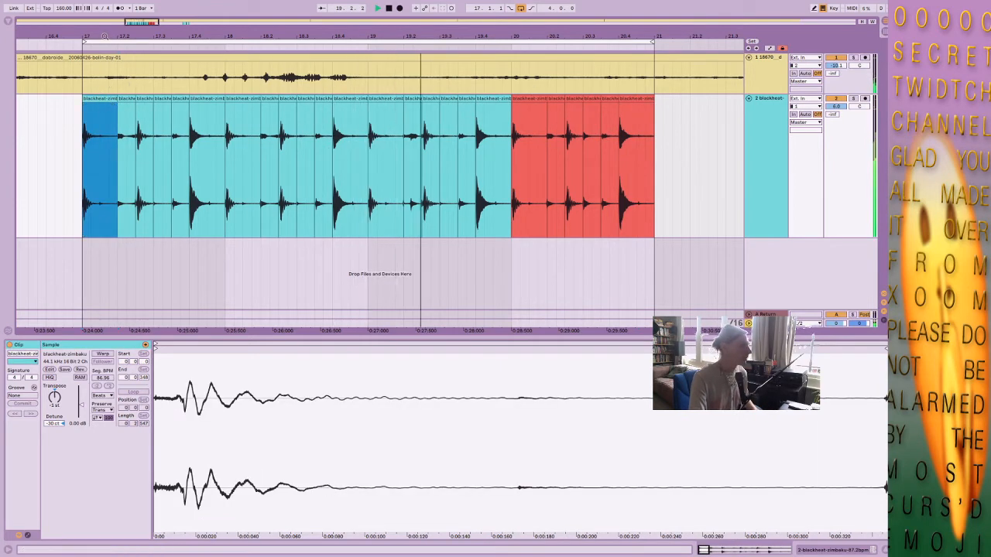
drag(101, 37, 95, 133)
click(129, 128)
key(space)
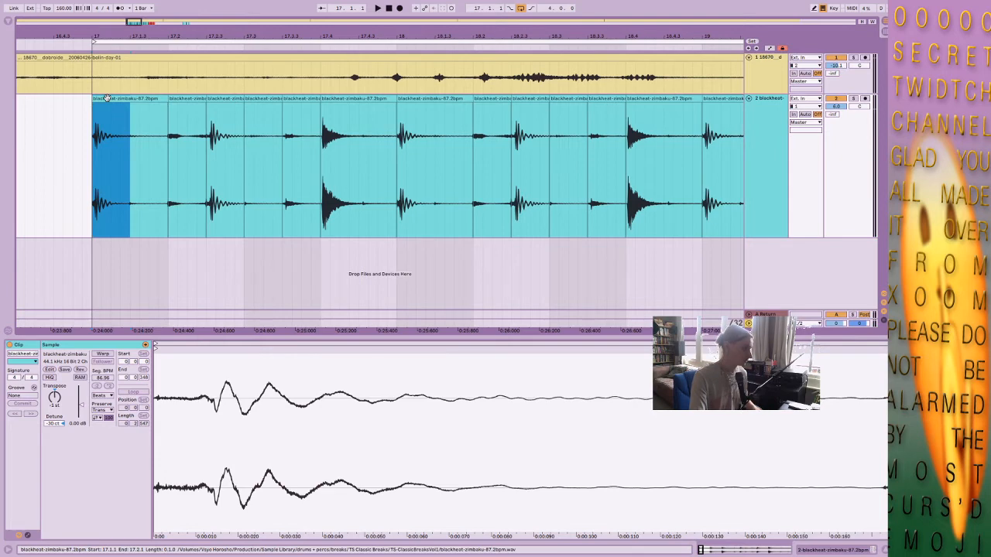
Place a reversed sixteenth-note copy of the kick from 17.1.1 at 17.1.4, ending at 17.2.1, and audition it.
drag(112, 130, 158, 99)
key(r)
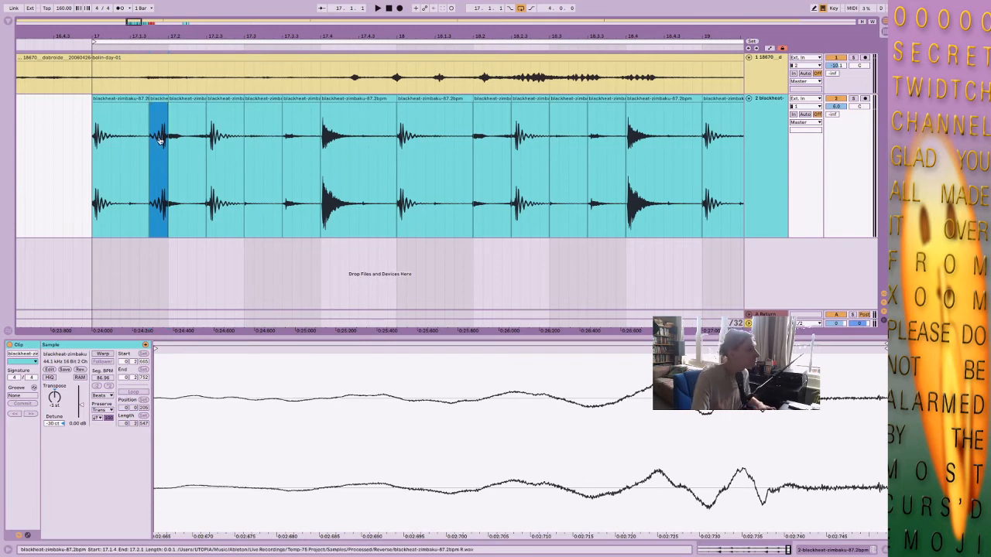
click(101, 98)
key(space)
key(space)
key(space)
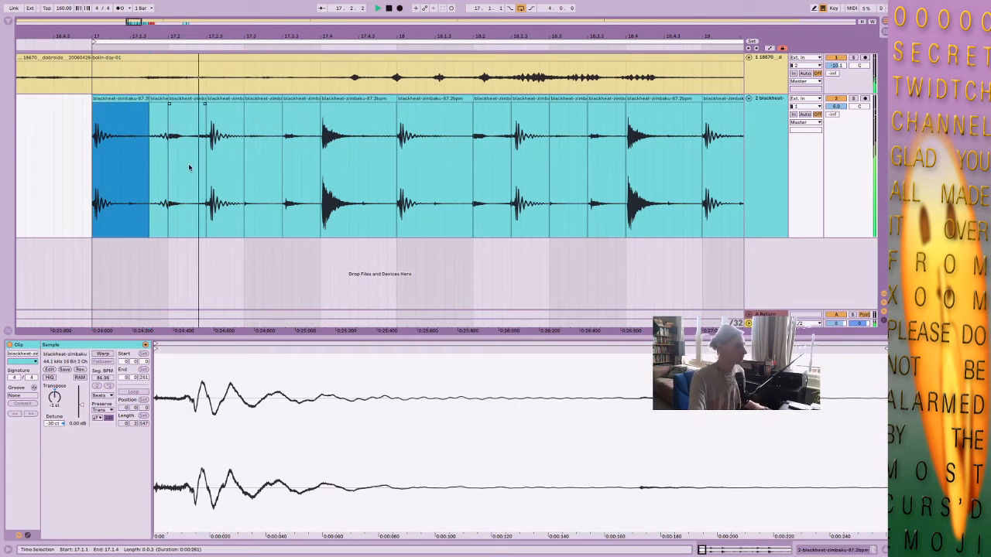
key(space)
Copy the start of the snare at 17.4.1 into the thirty-second note directly before it, reverse the copy and audition it.
click(312, 152)
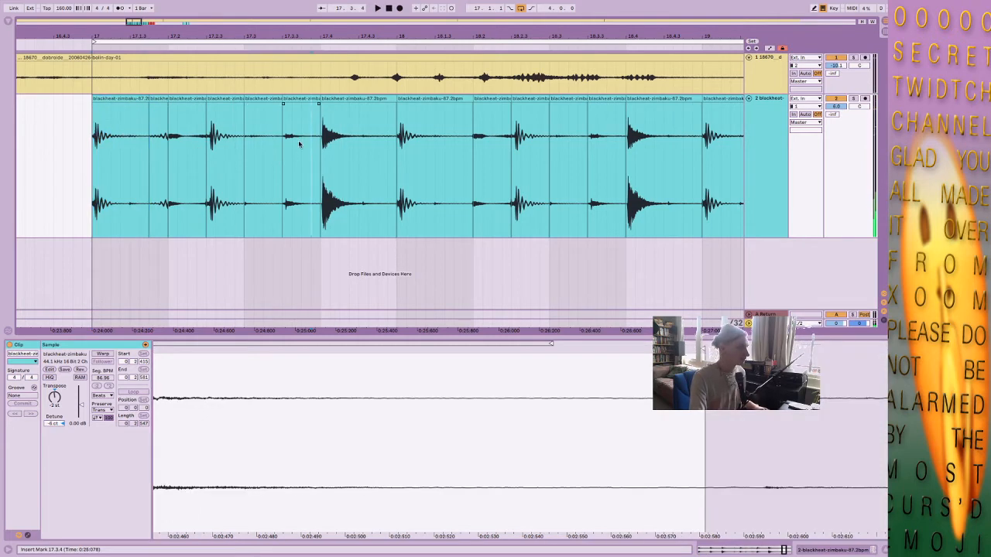
click(301, 154)
drag(325, 154, 346, 157)
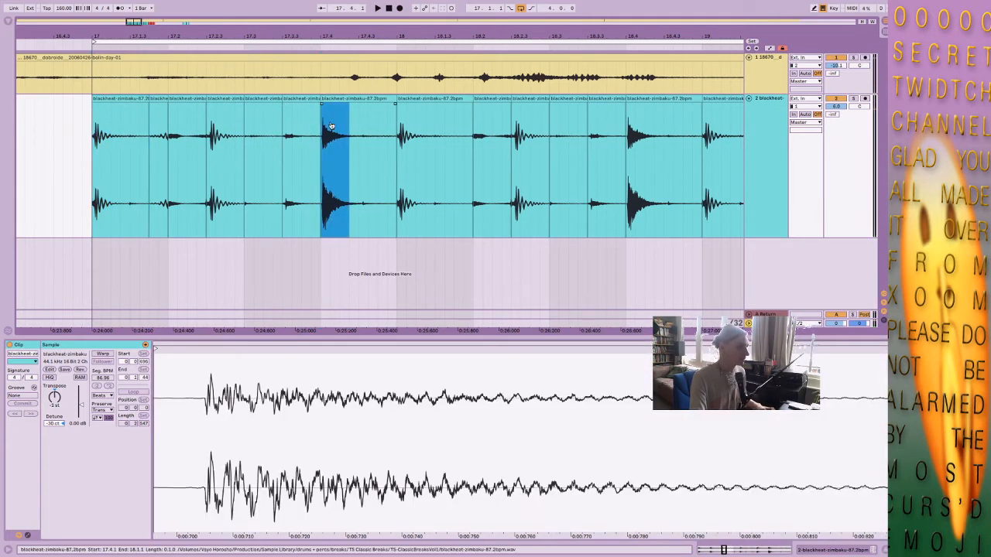
drag(338, 120, 317, 108)
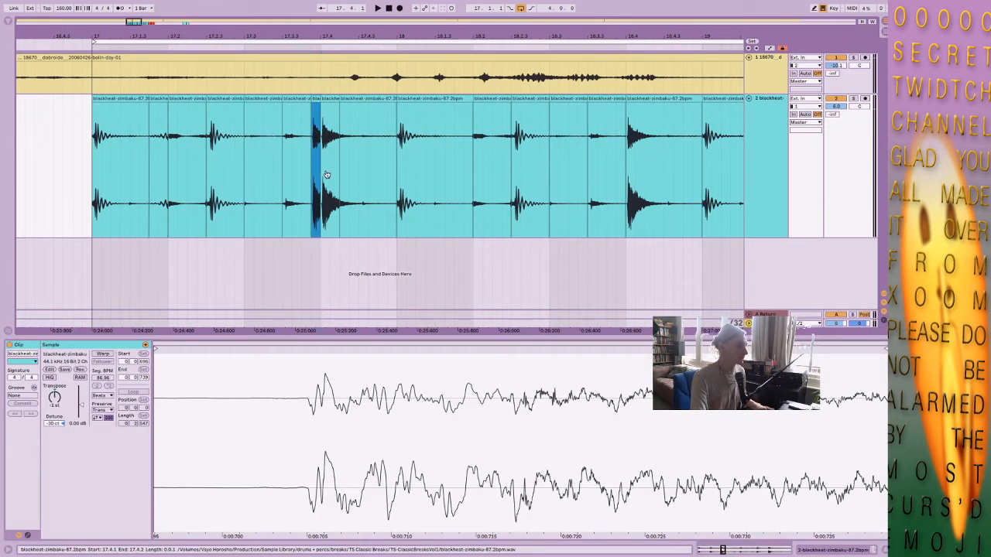
drag(379, 441, 375, 325)
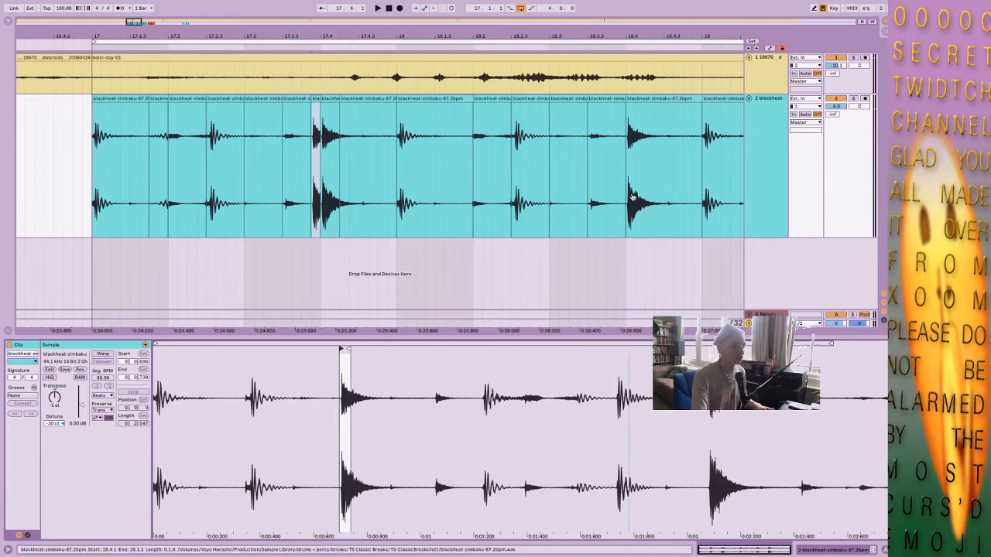
click(313, 161)
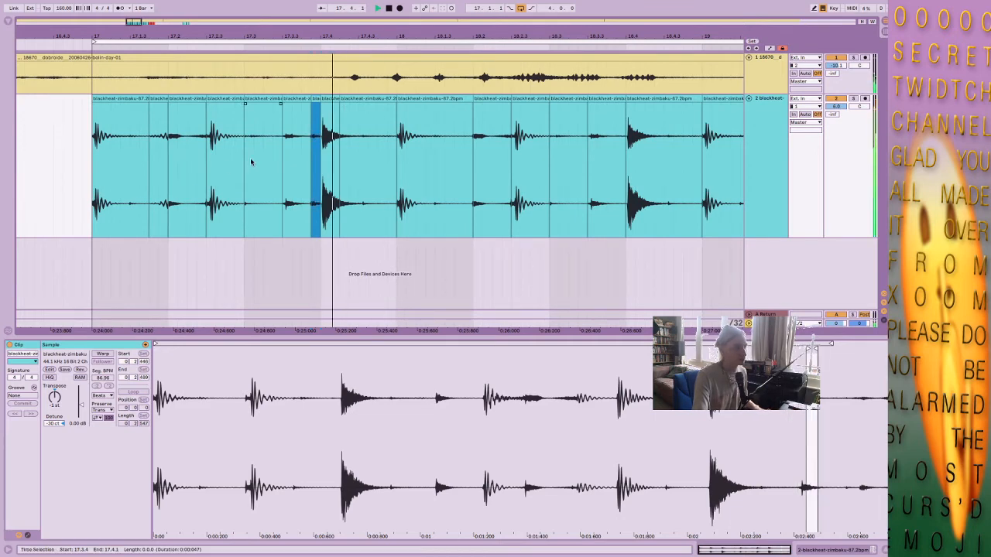
click(315, 149)
Play the break pattern from the kick at 17.1.1 to check both reversed slices in context.
click(144, 108)
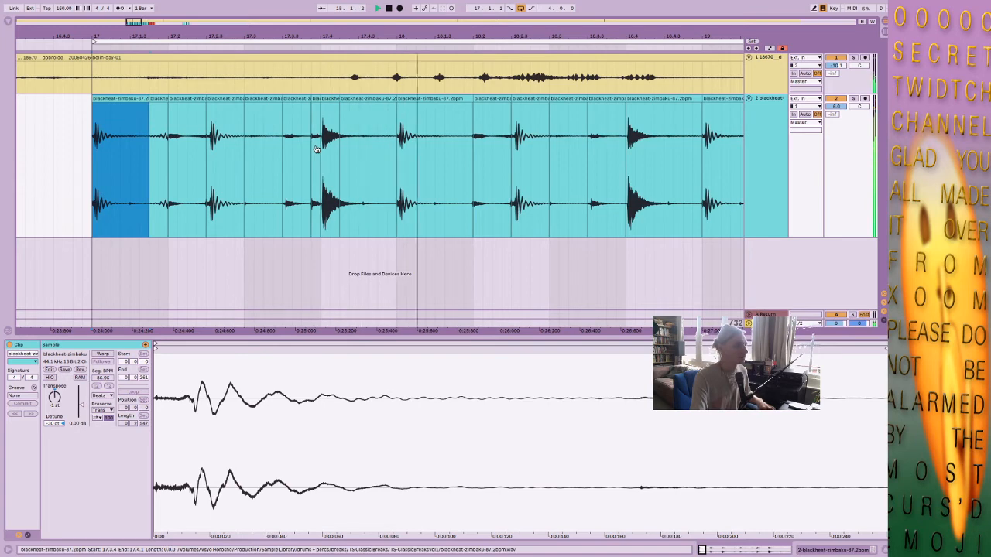
key(space)
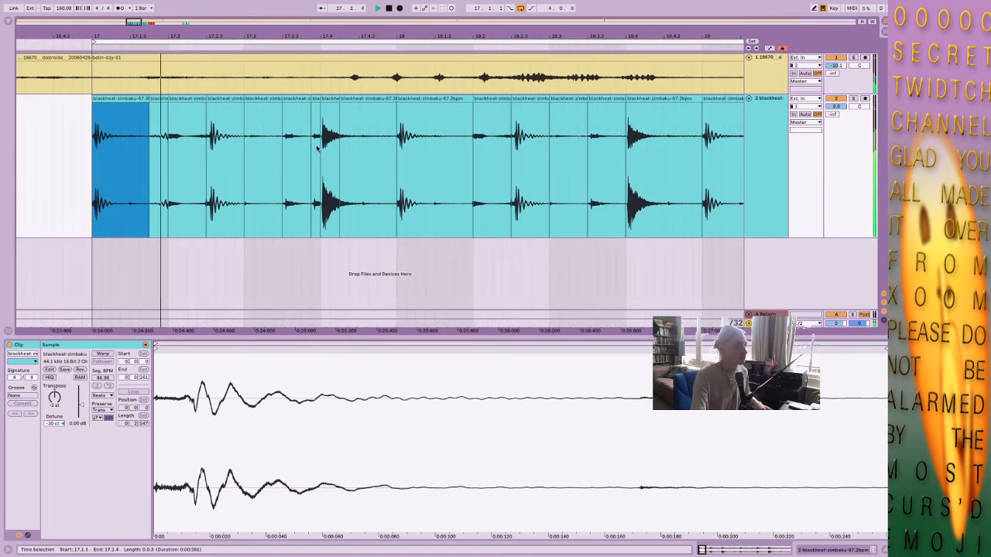
key(space)
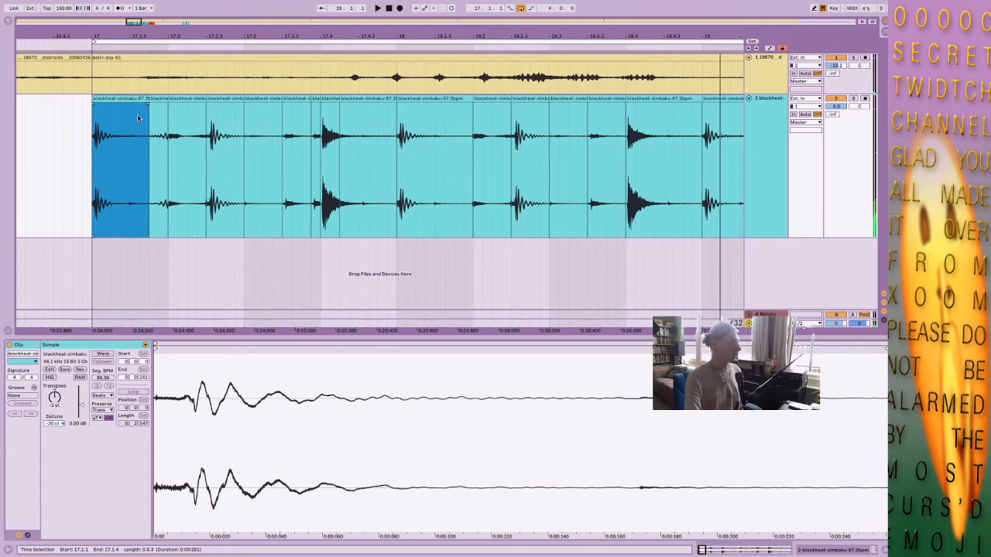
Review the slices at 17.1.4, 20.3.1, 17.1.1, 18.1.1, 18.3.4 and 19.1.1 across the four-bar pattern.
click(160, 106)
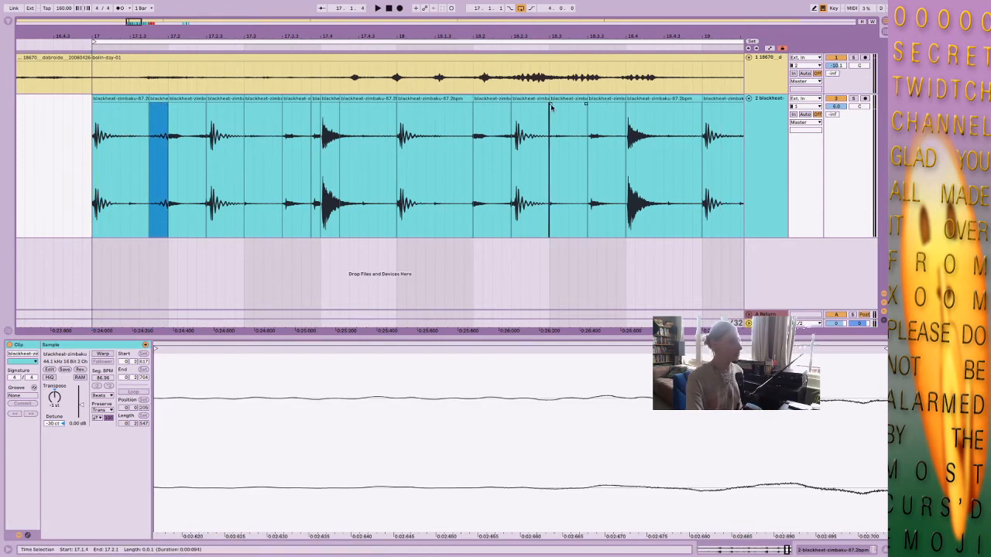
drag(651, 34, 447, 35)
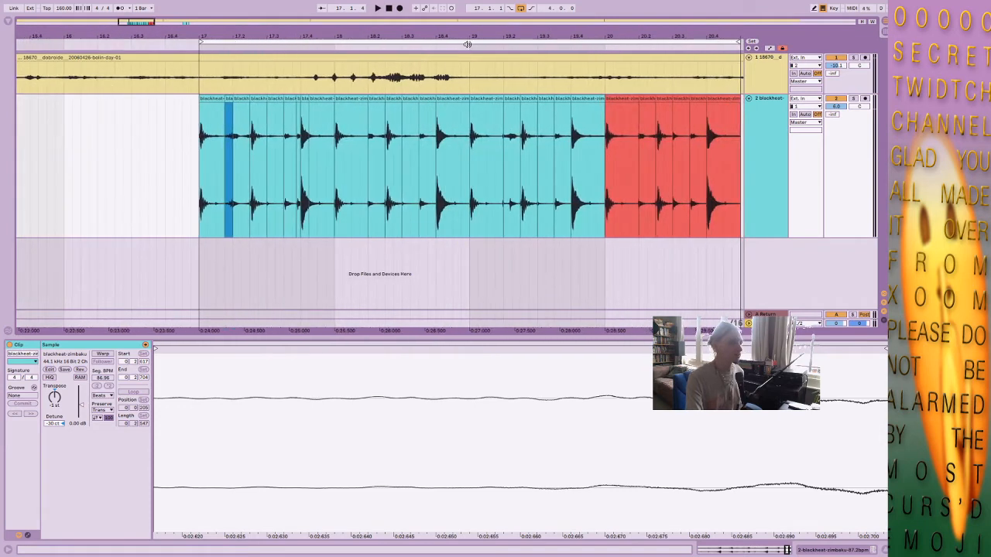
click(679, 101)
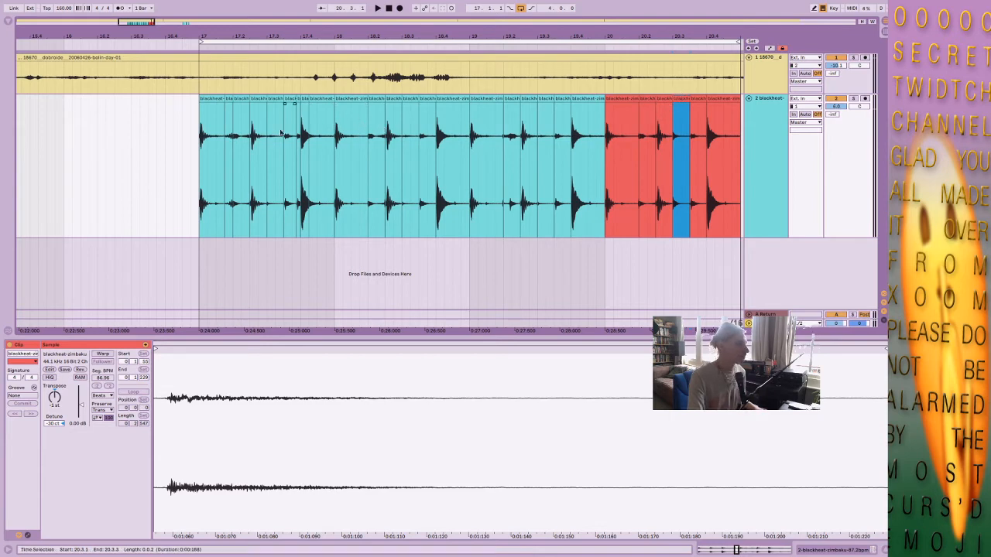
click(216, 106)
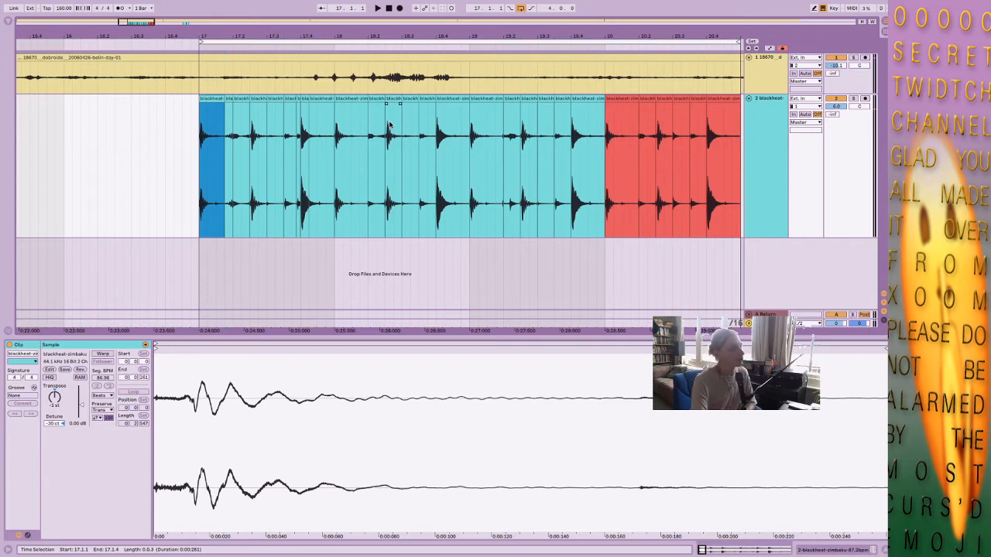
click(339, 178)
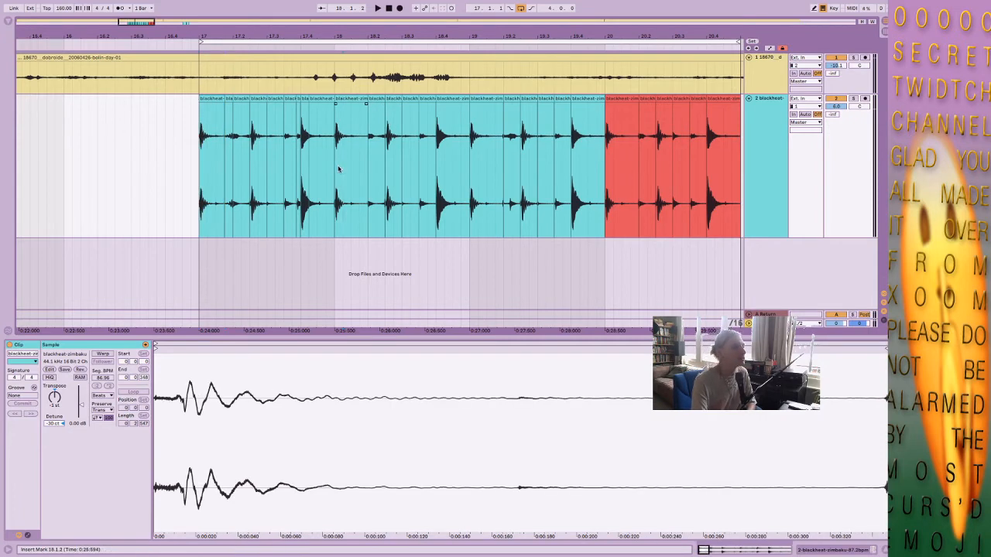
click(337, 169)
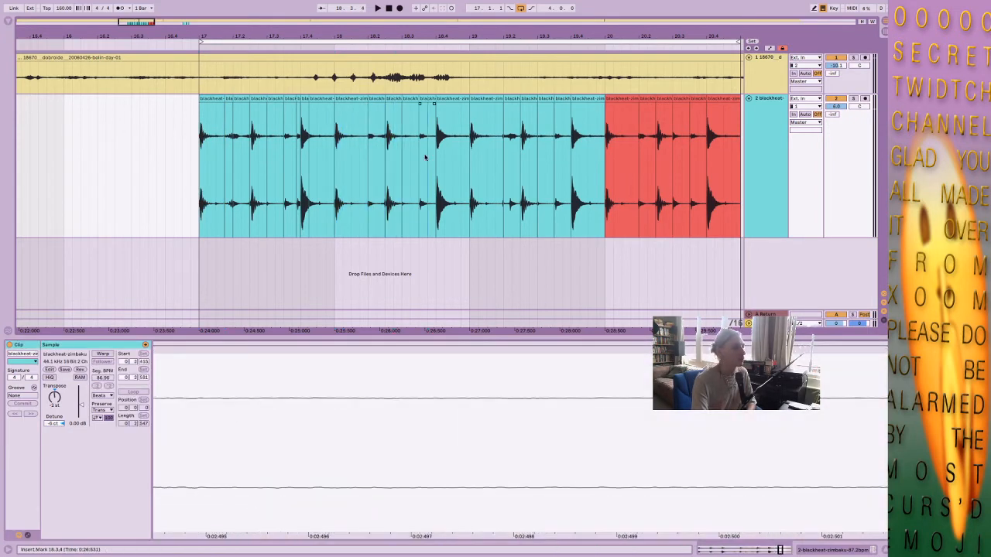
click(471, 139)
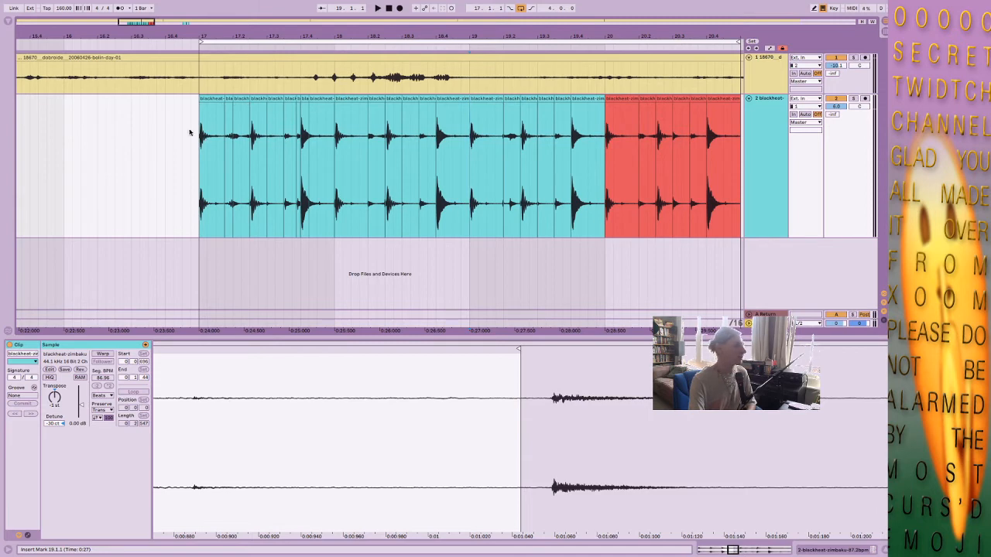
Search the browser for "pro-q" and add FF Pro-Q 3 to the blackheat break track.
click(213, 108)
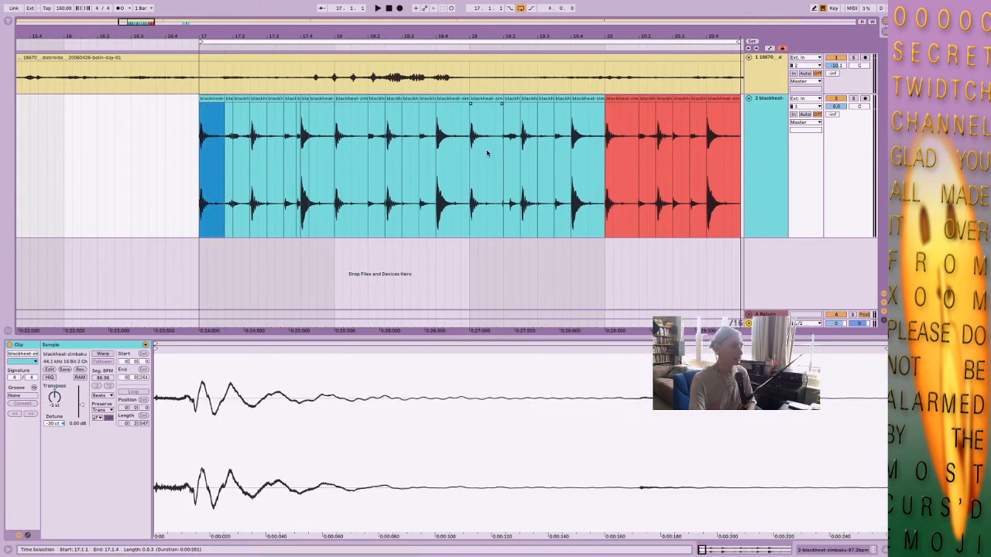
click(8, 27)
click(62, 23)
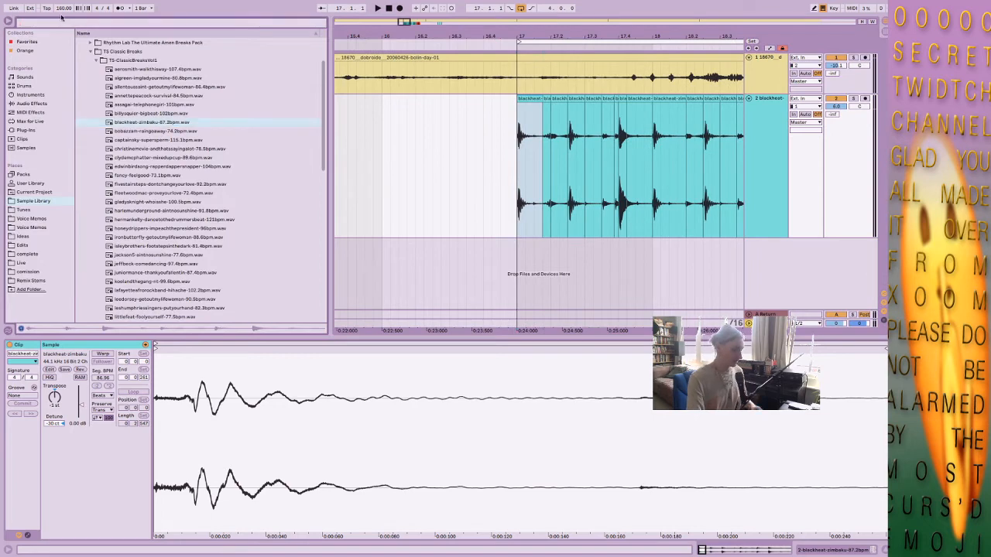
text(pro-q)
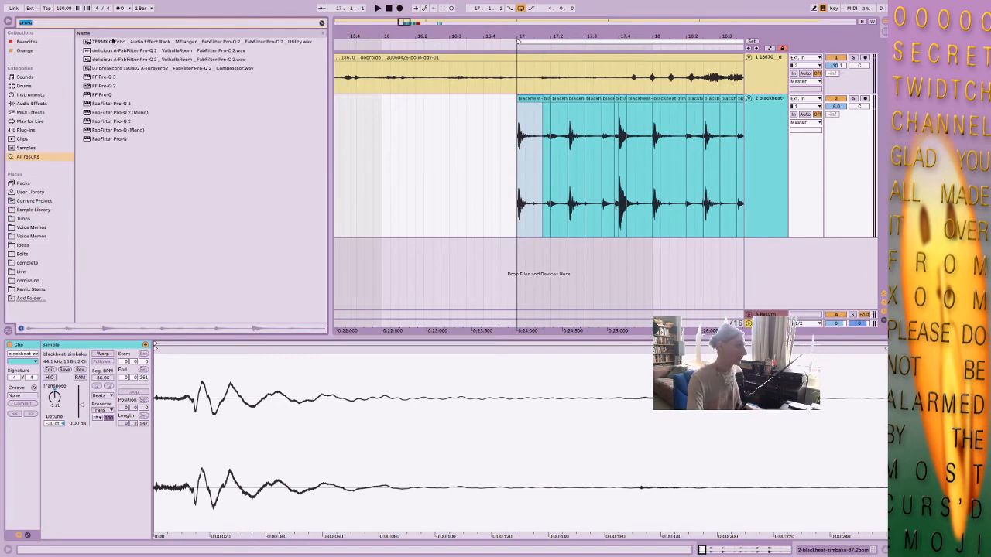
key(Down)
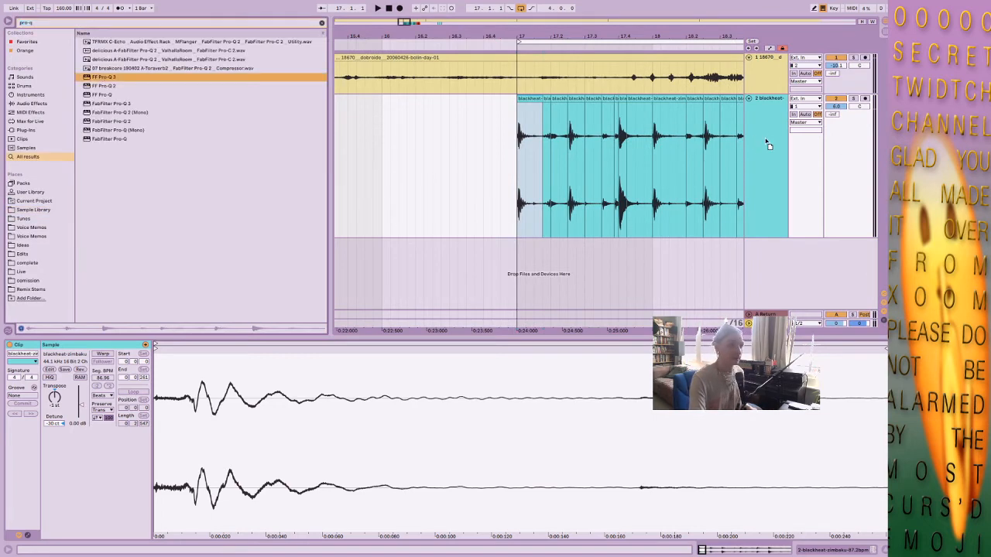
key(Return)
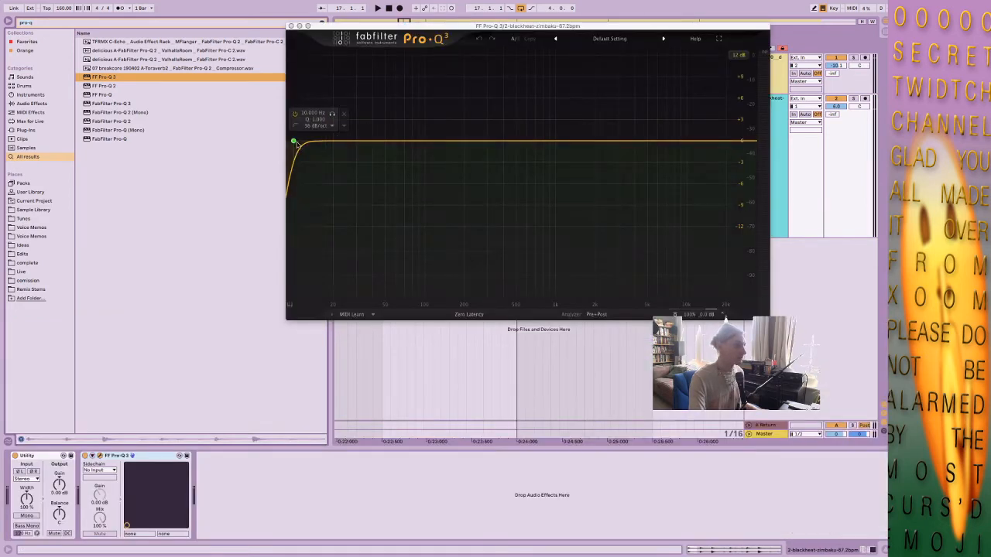
Set the EQ's low cut to about 45.6 Hz and add a gentle high-shelf boost around 10 kHz during playback.
drag(294, 140, 379, 147)
key(space)
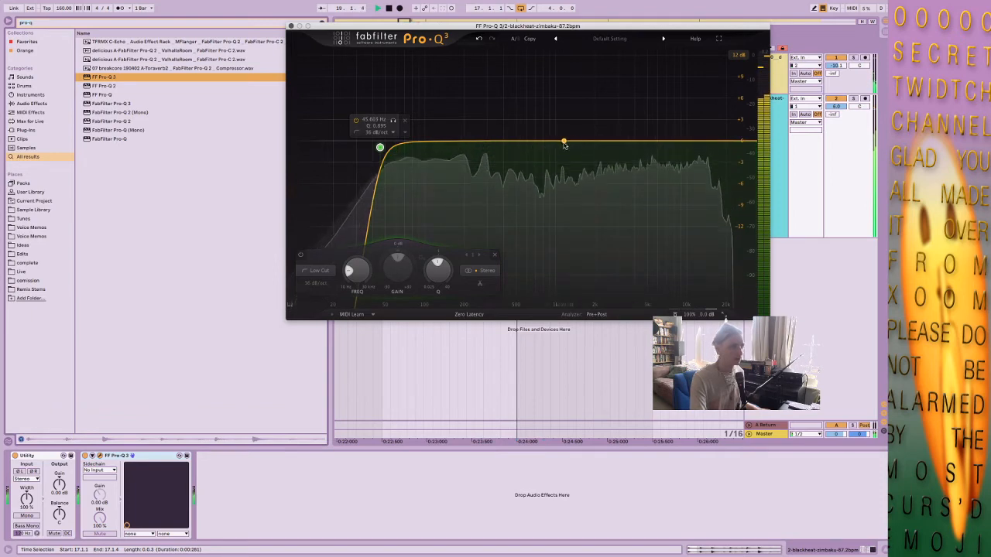
click(579, 143)
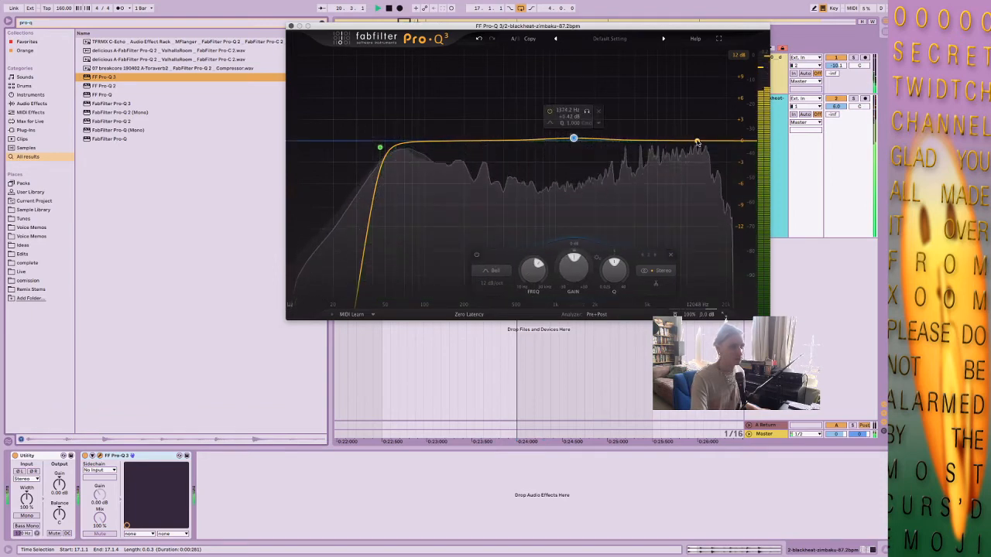
drag(691, 142, 685, 133)
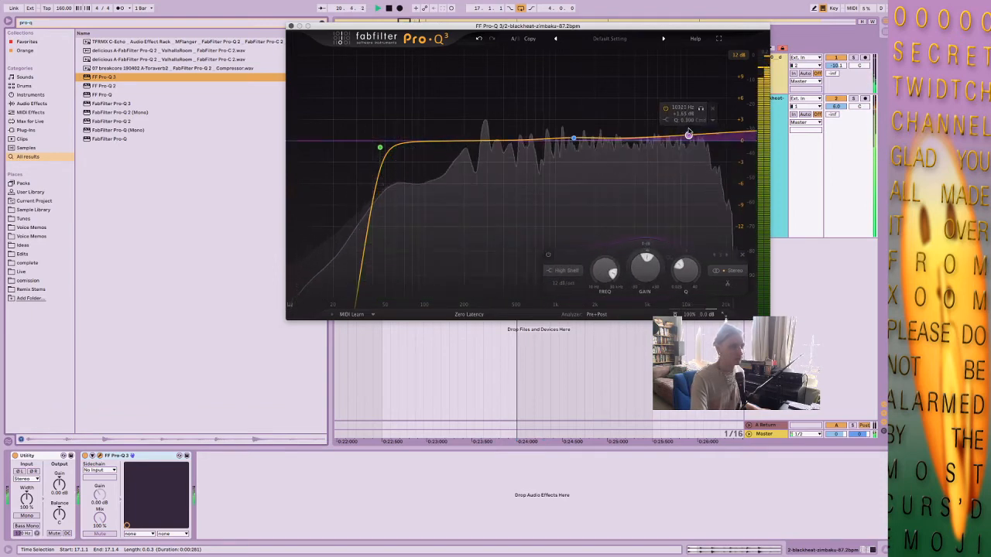
Delete the slightly boosted bell band near 1.4 kHz and set the other bell to about 834 Hz, -0.33 dB, Q 1.644.
click(573, 138)
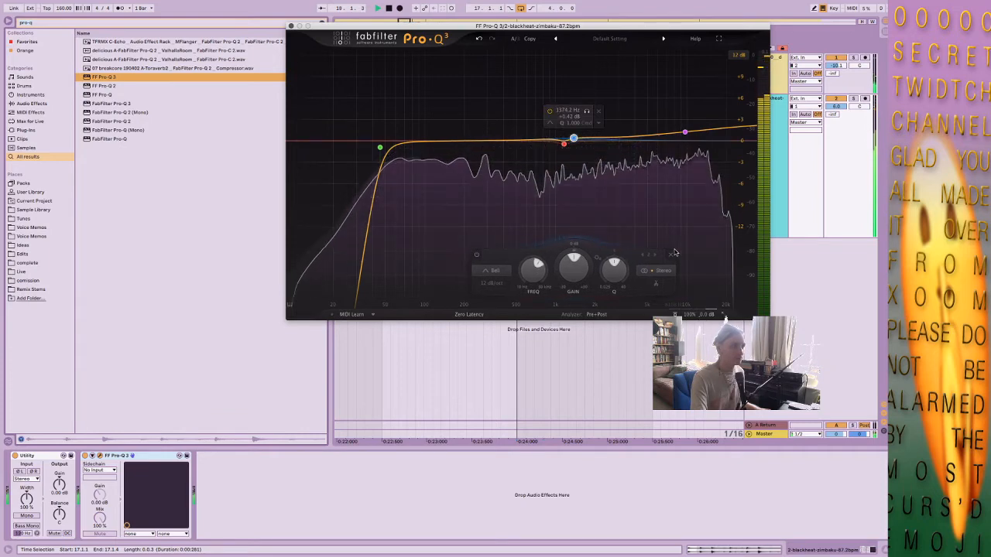
click(669, 255)
drag(564, 144, 542, 143)
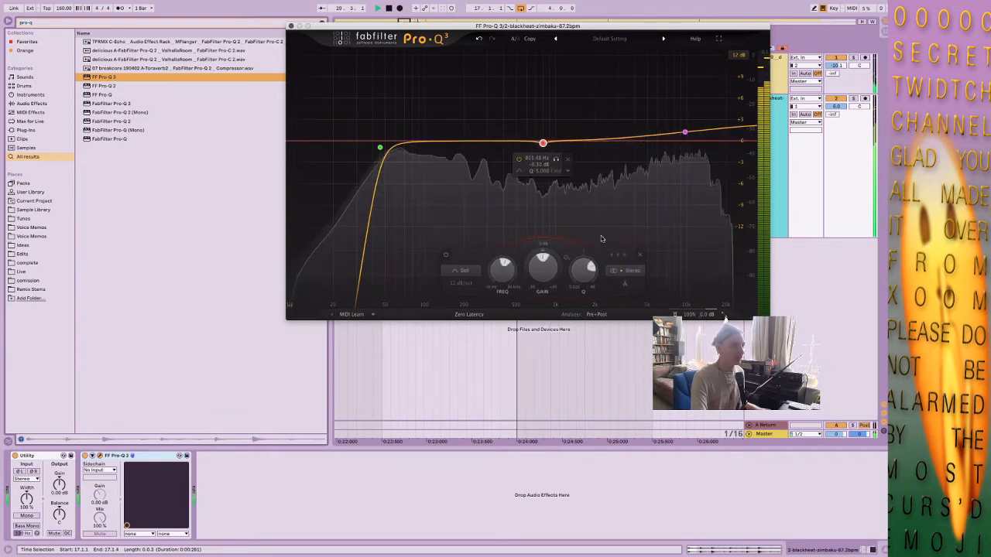
drag(582, 285, 581, 299)
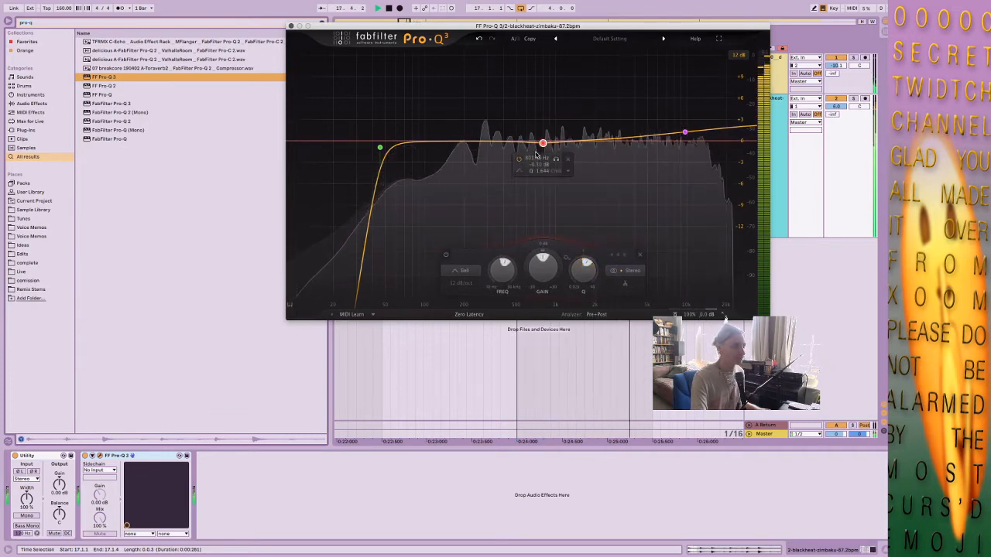
Reshape the remaining bell into a broad mid cut of about -1.45 dB around 1,374 Hz with Q about 0.84.
drag(543, 143, 581, 136)
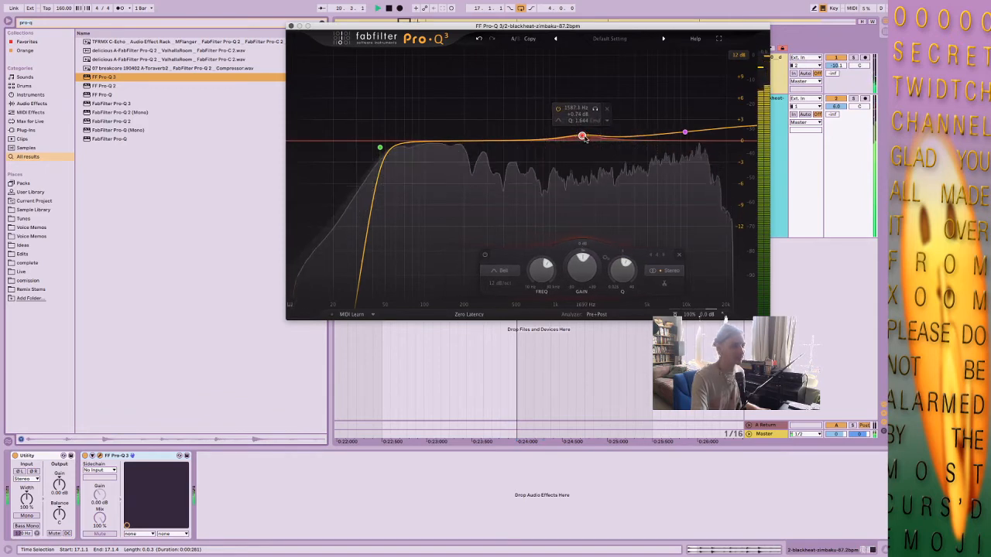
drag(623, 270, 624, 282)
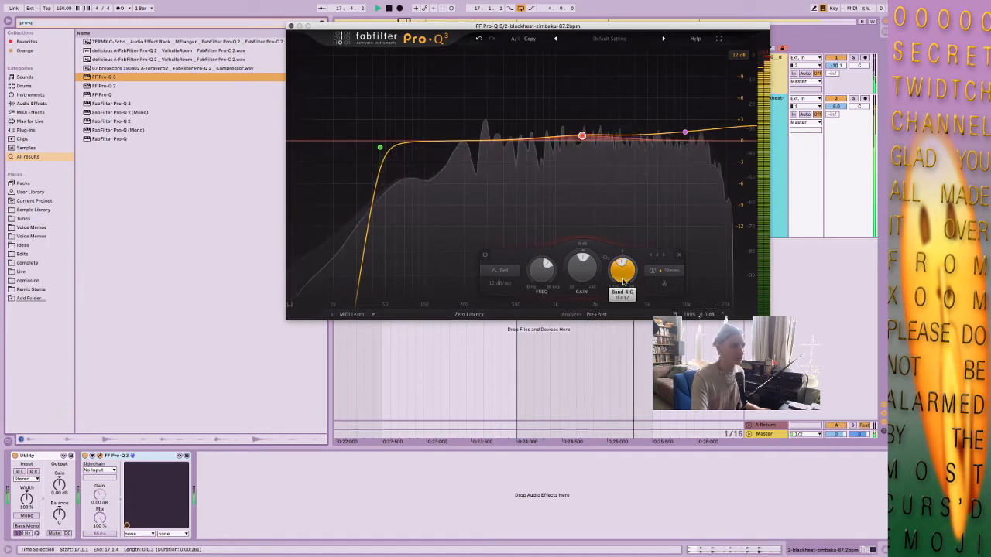
drag(582, 138, 573, 151)
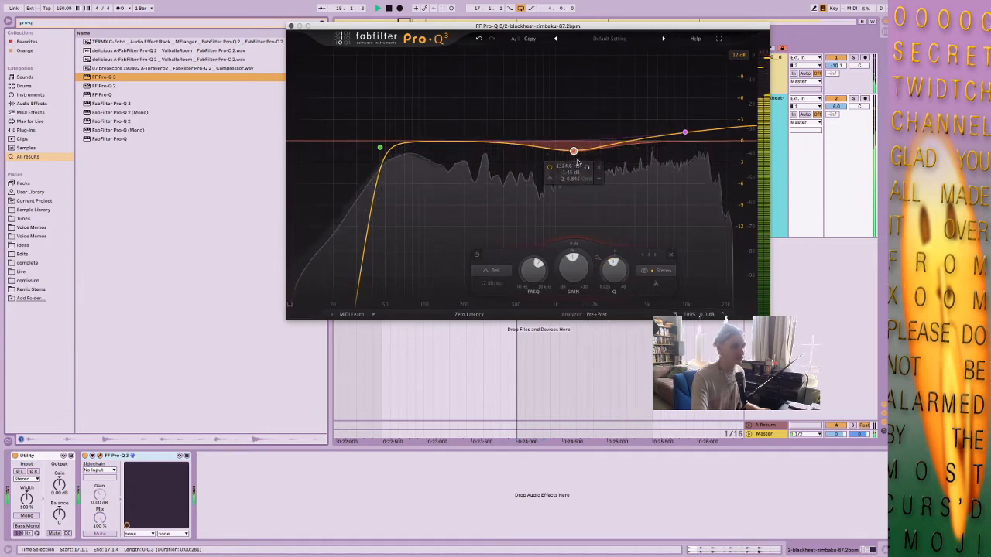
click(496, 284)
click(581, 215)
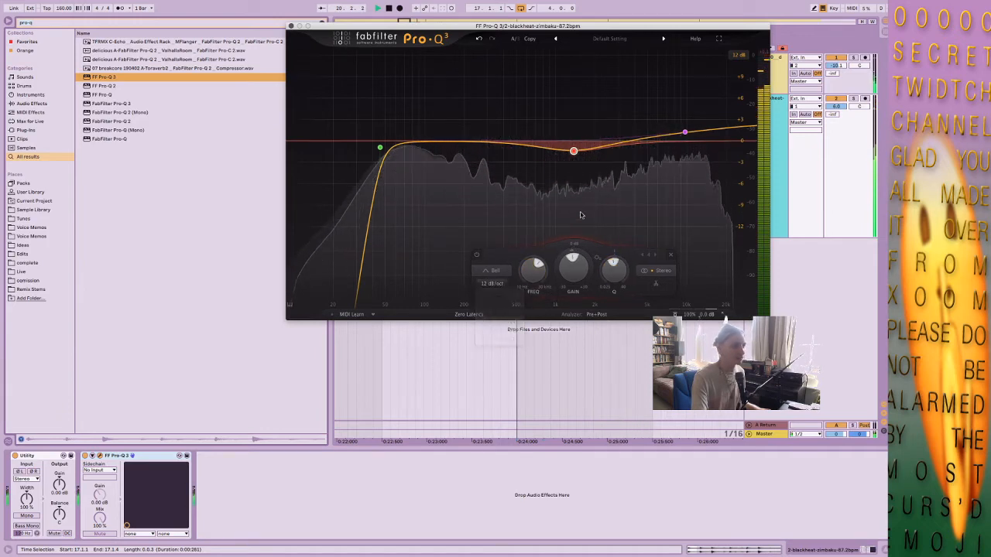
Deepen the EQ's mid cut to about -2.28 dB with a slightly wider Q, and raise the high shelf slightly.
click(684, 132)
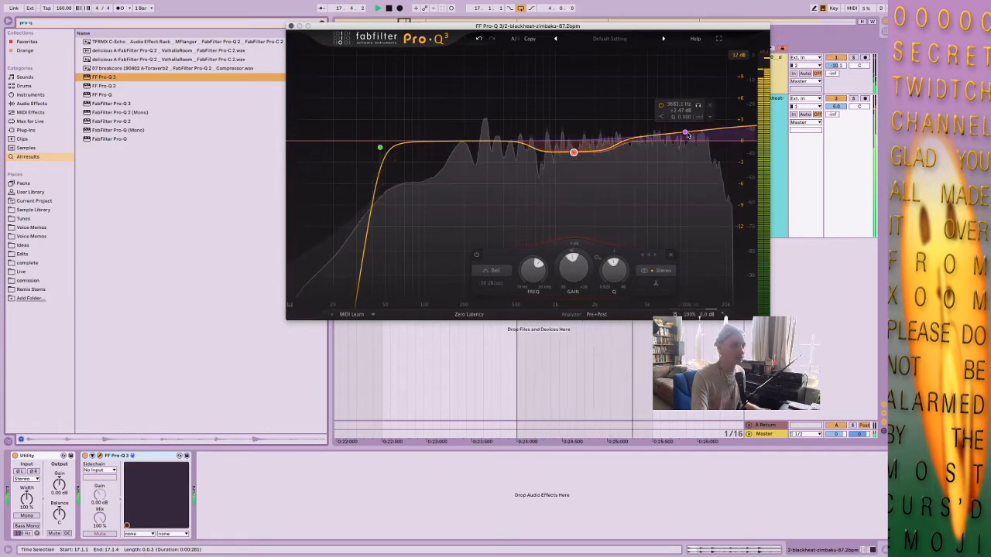
drag(575, 154, 573, 158)
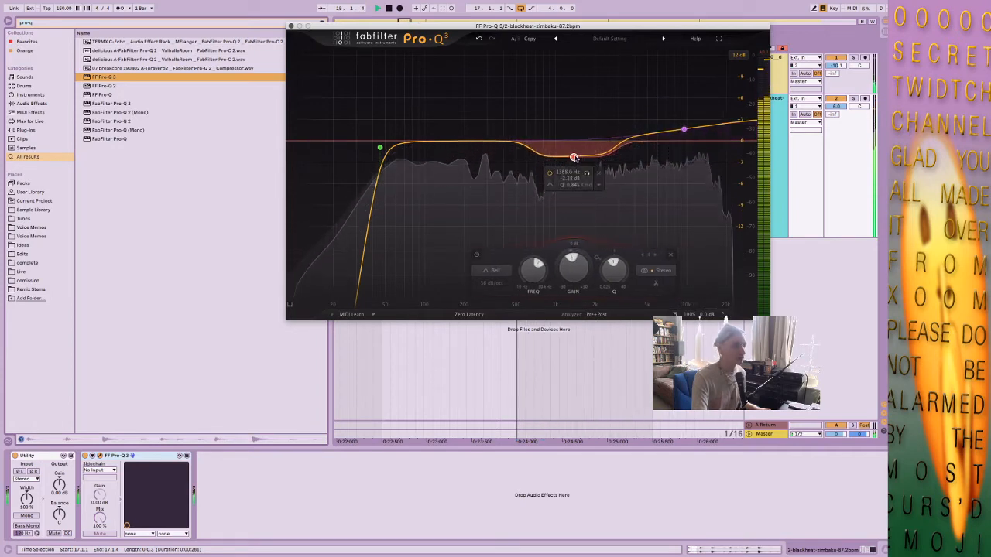
drag(615, 267, 611, 268)
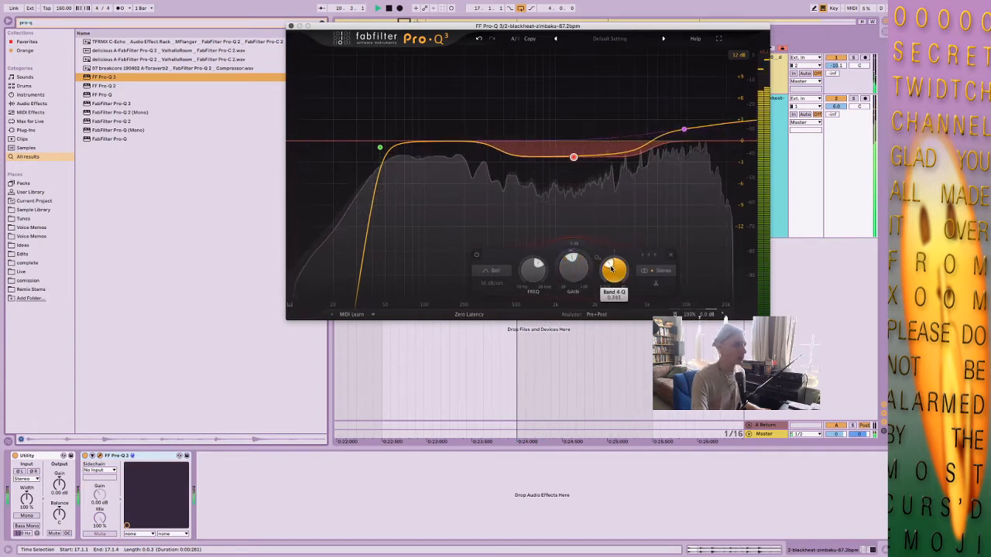
click(291, 27)
key(space)
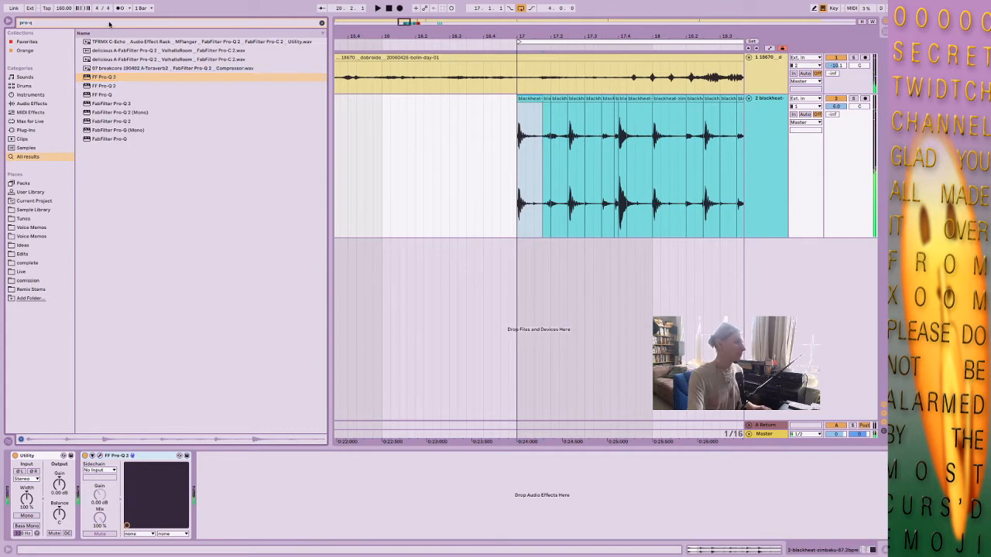
Clear the browser search and audition breaks from the TS-ClassicBreaksVol1 folder in the Sample Library.
key(BackSpace)
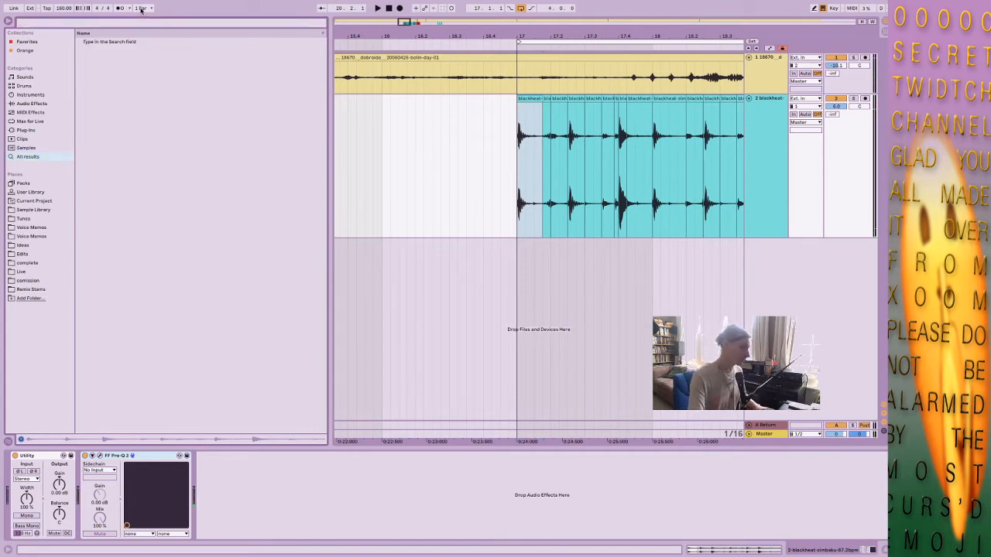
click(40, 211)
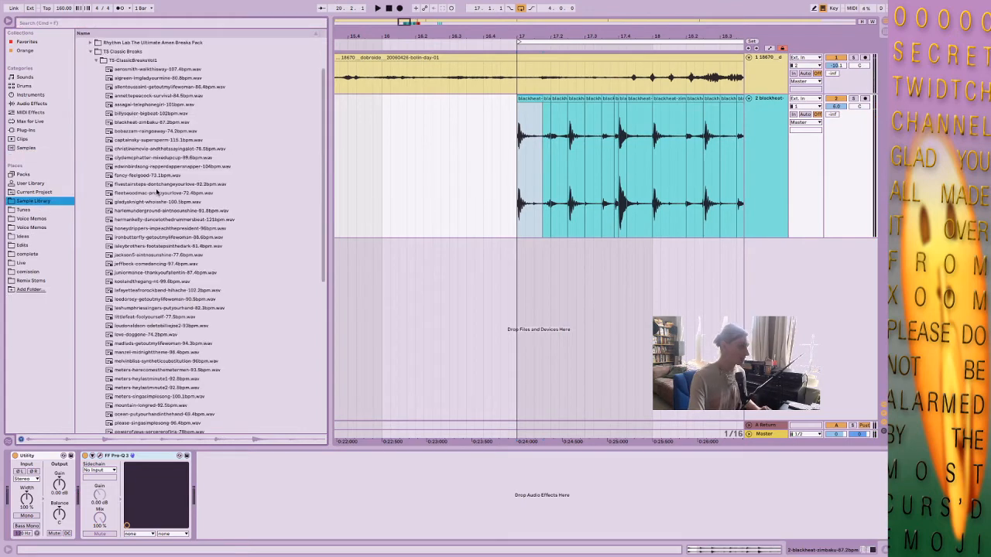
click(169, 273)
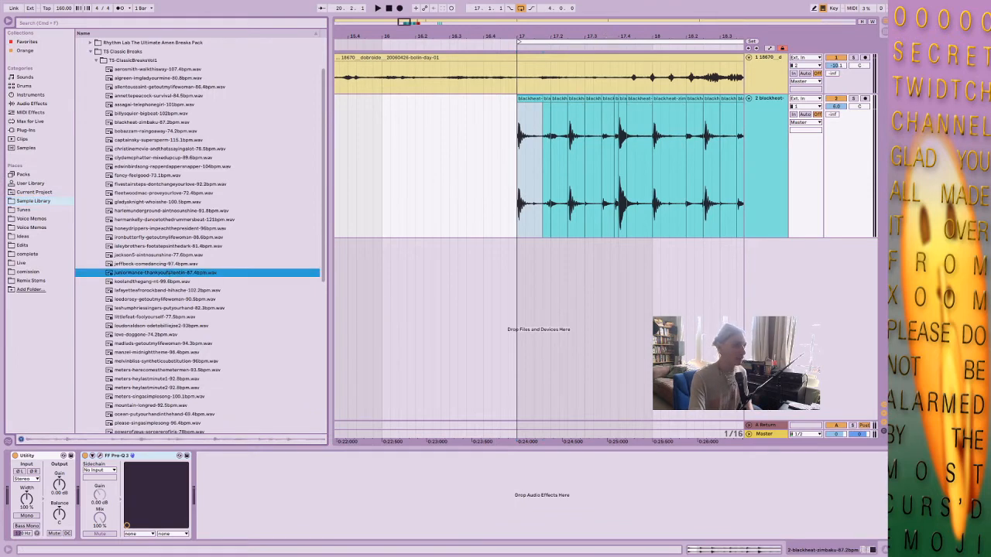
drag(519, 41, 405, 35)
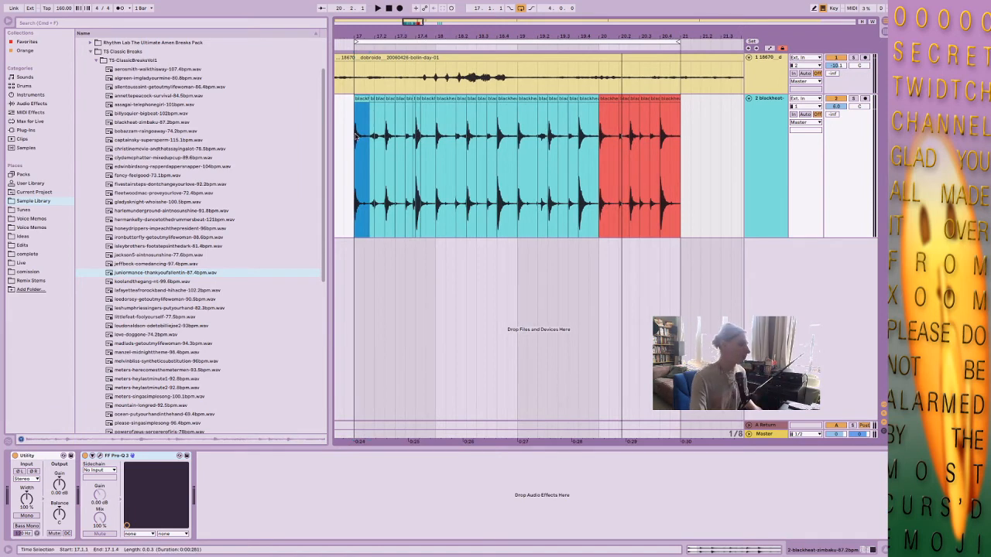
scroll(193, 267, down, 3)
click(189, 267)
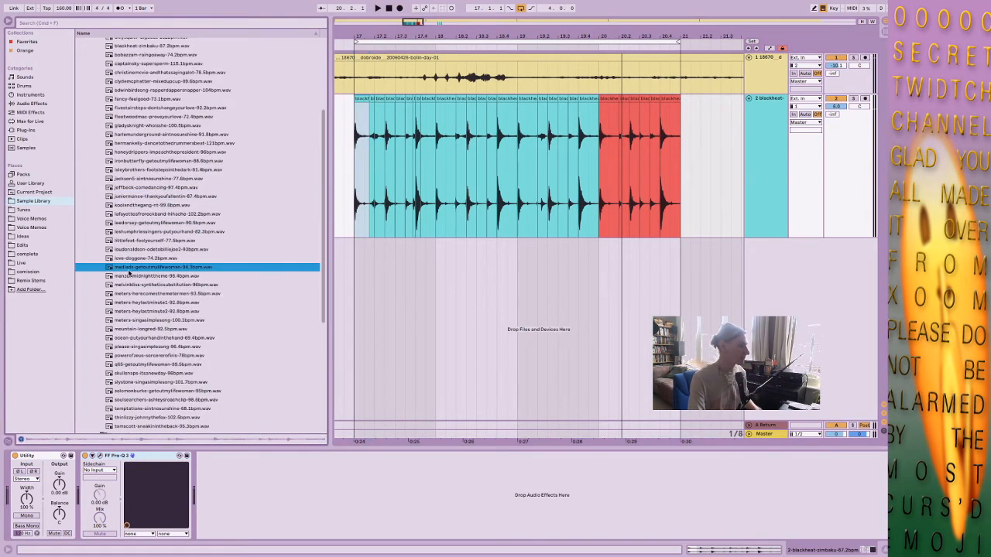
click(173, 258)
click(173, 250)
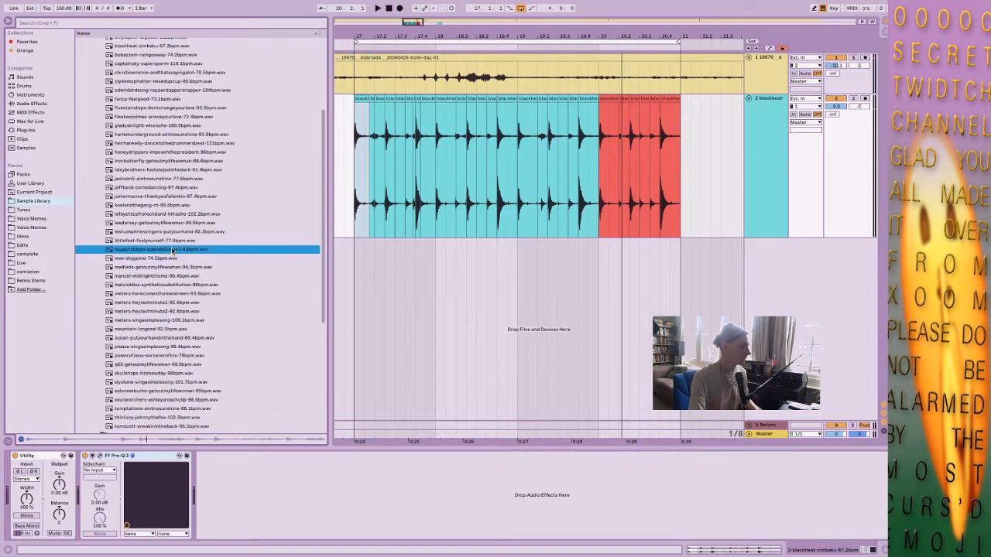
click(172, 241)
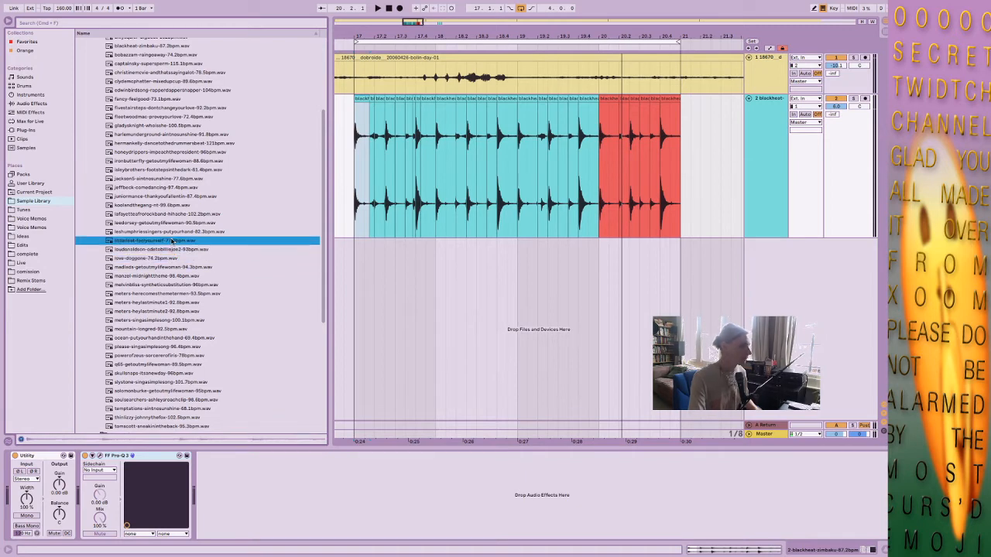
click(172, 226)
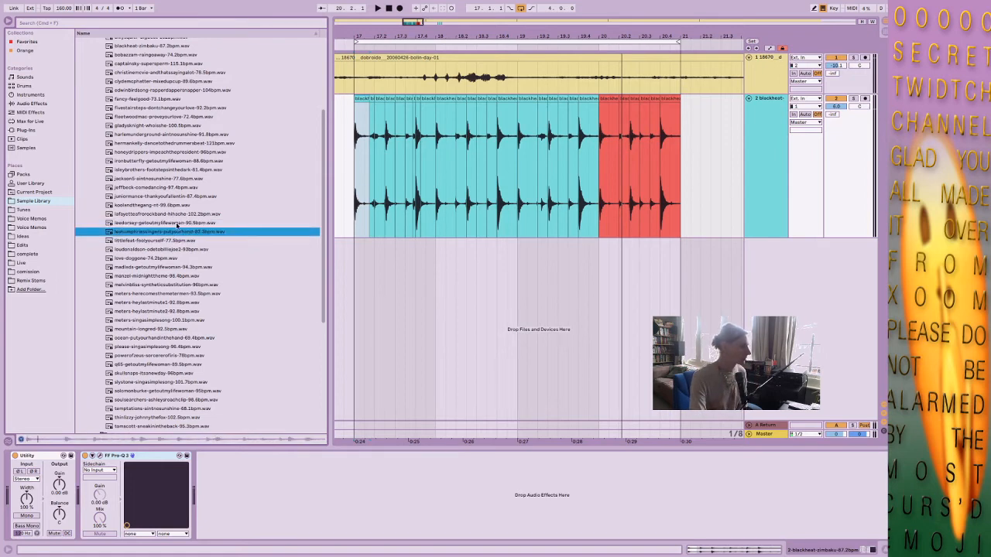
Play the blackheat loop from bar 17 and audition the leedorsey, lafayetteafrorockband and koolandthegang breaks against it.
click(400, 287)
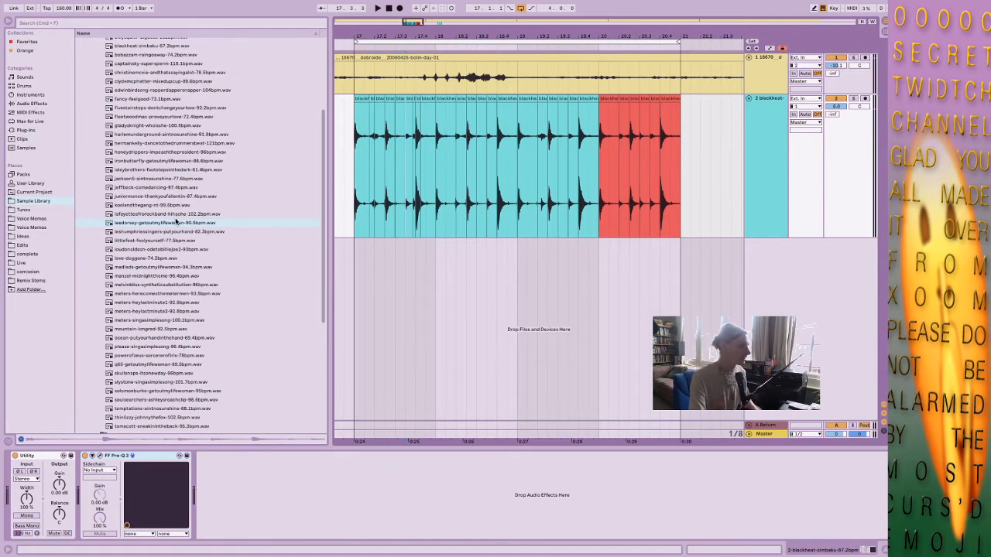
drag(363, 106, 357, 101)
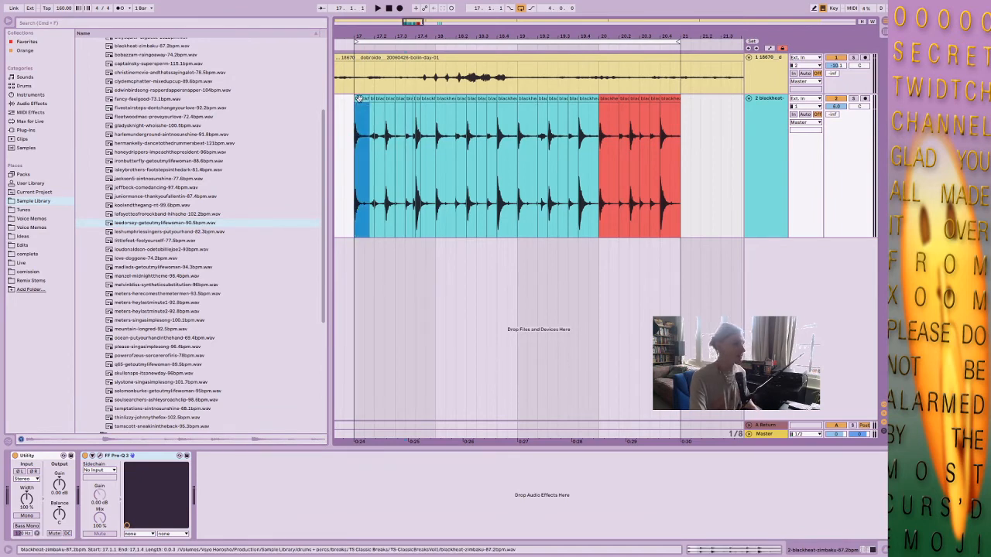
key(space)
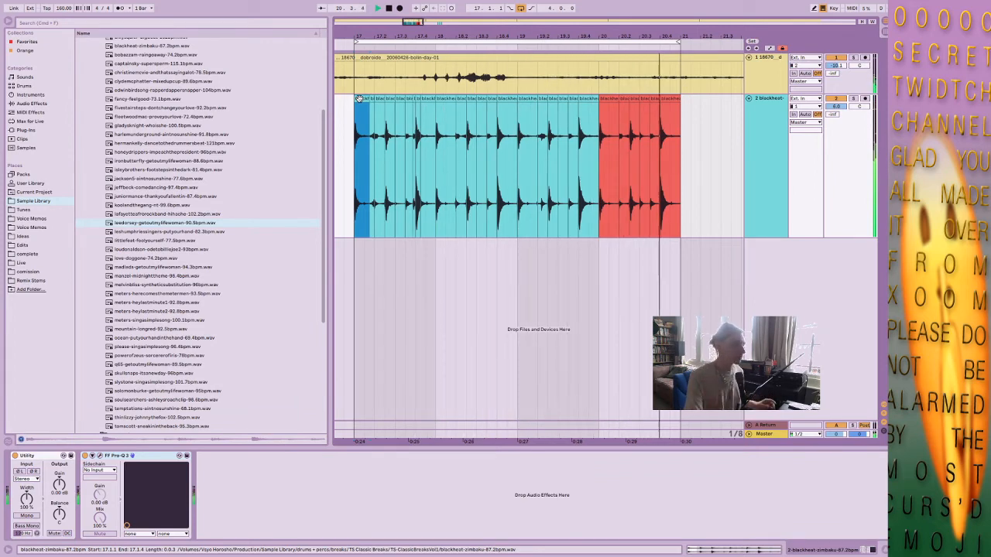
click(149, 224)
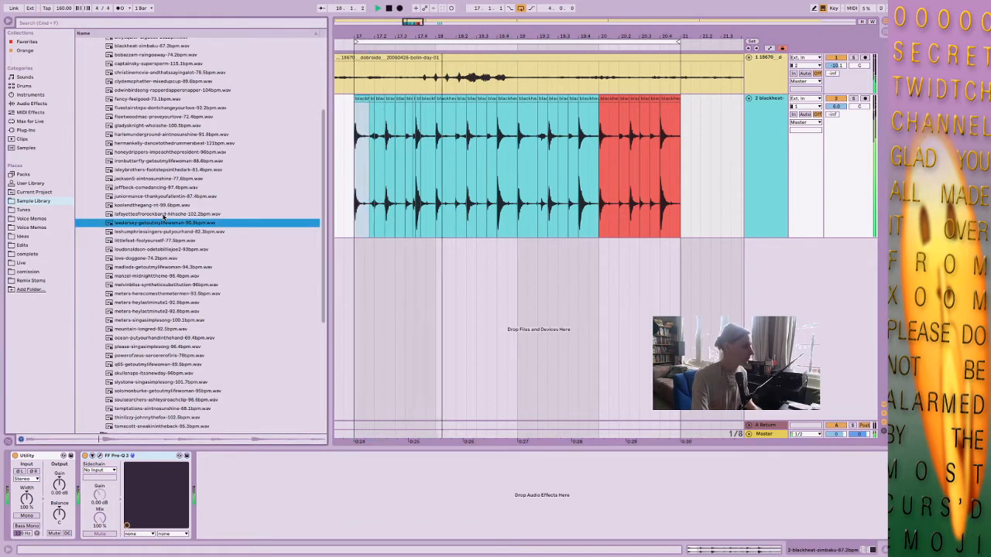
click(170, 213)
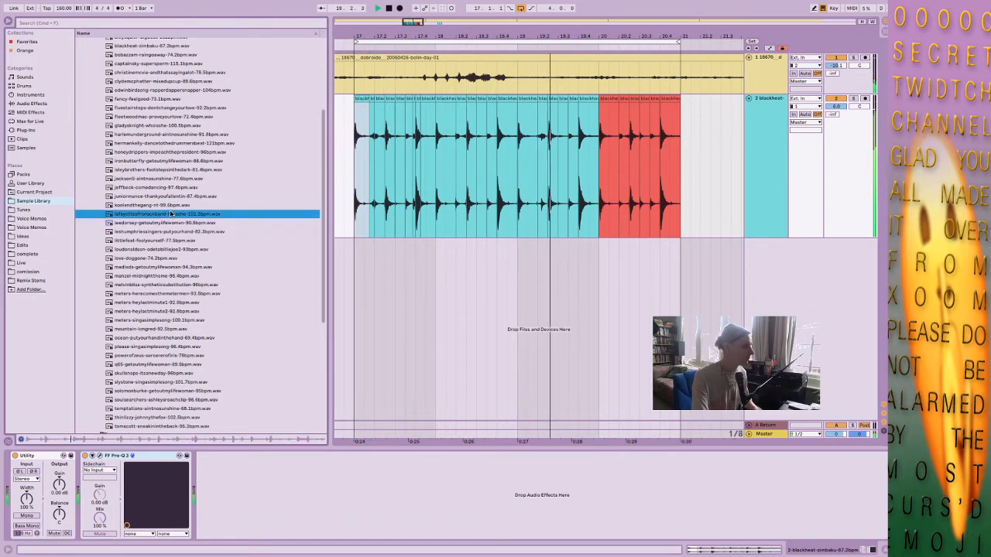
key(Up)
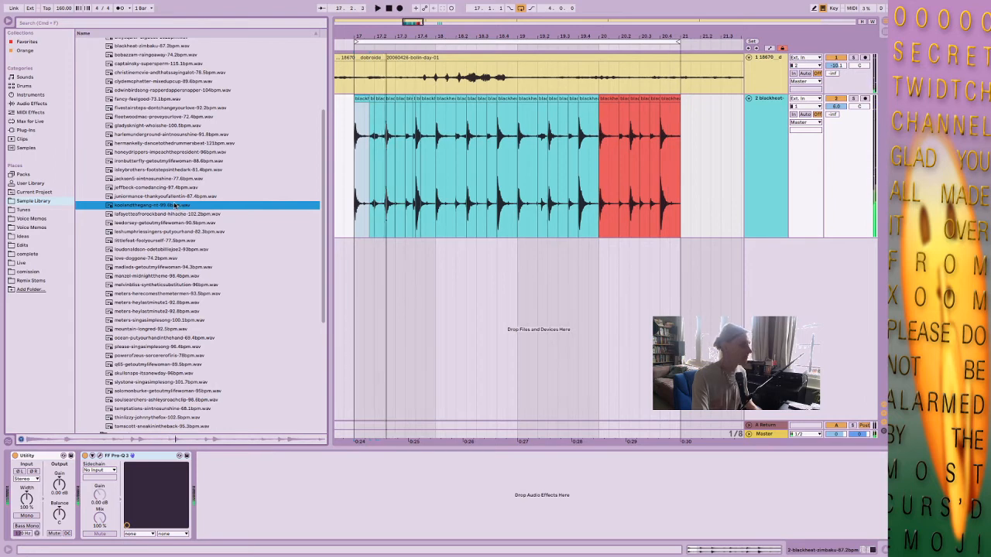
Replay the blackheat loop briefly and audition more candidate breaks, ending with fivestairsteps-dontchangeyourlove-92.2bpm.wav.
click(361, 101)
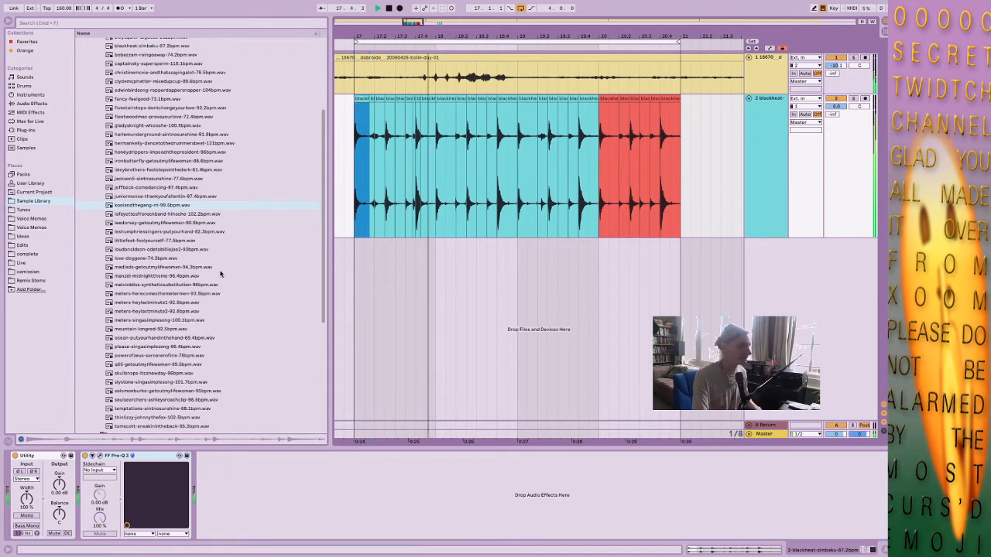
key(space)
click(177, 231)
click(176, 224)
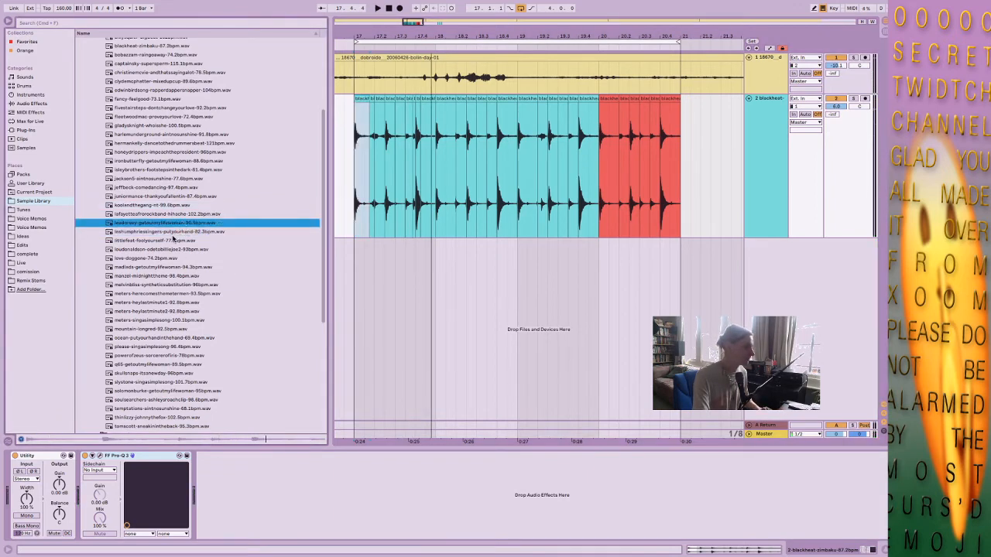
click(173, 241)
click(174, 249)
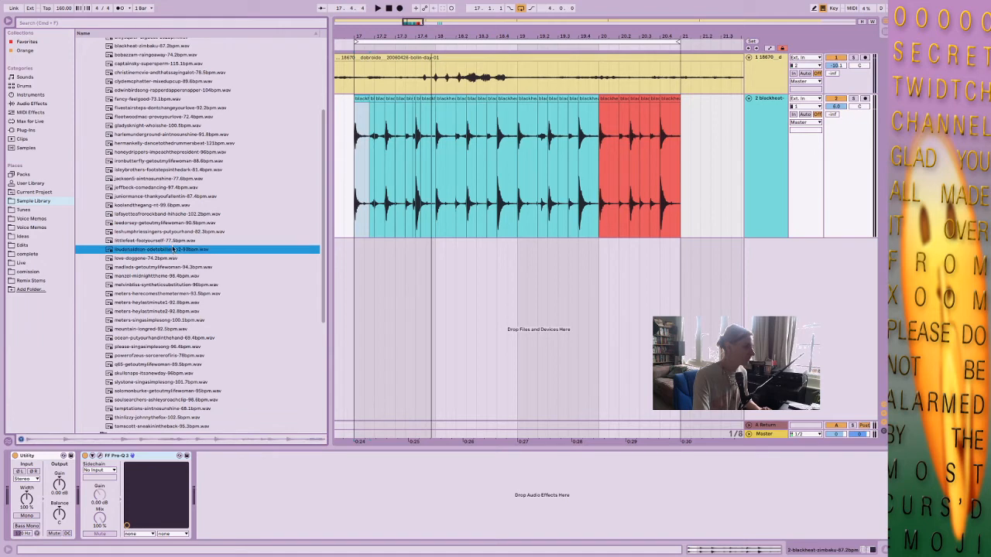
click(164, 126)
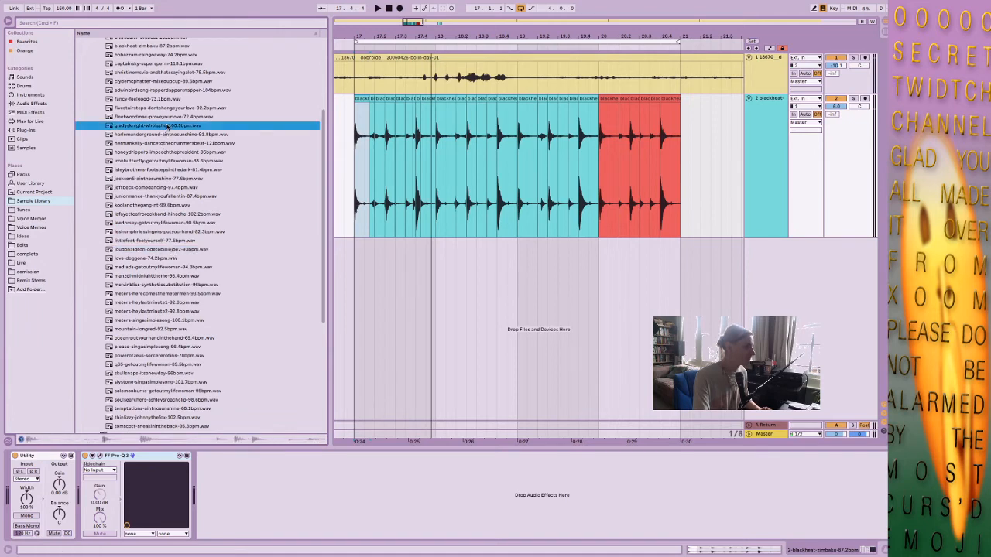
click(181, 117)
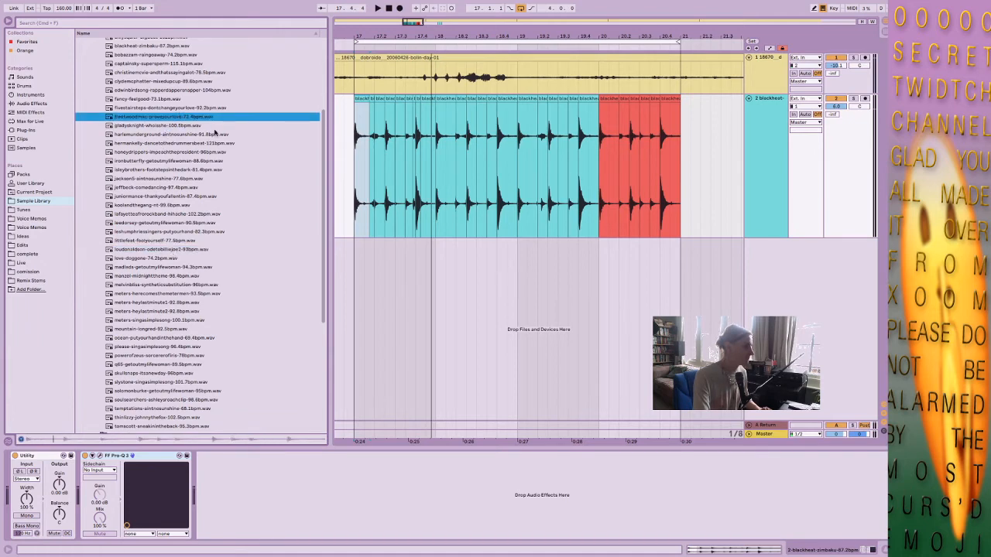
click(197, 109)
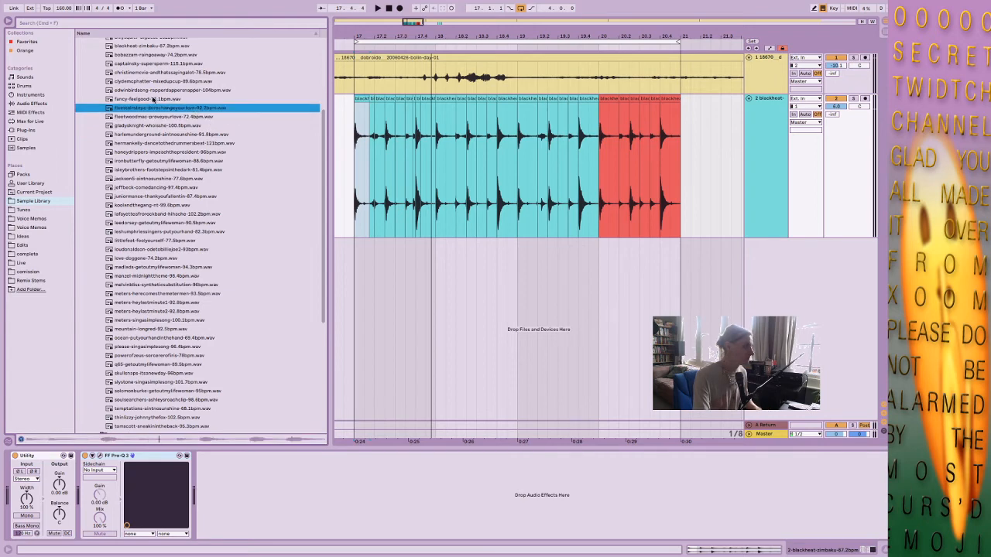
drag(165, 109, 361, 263)
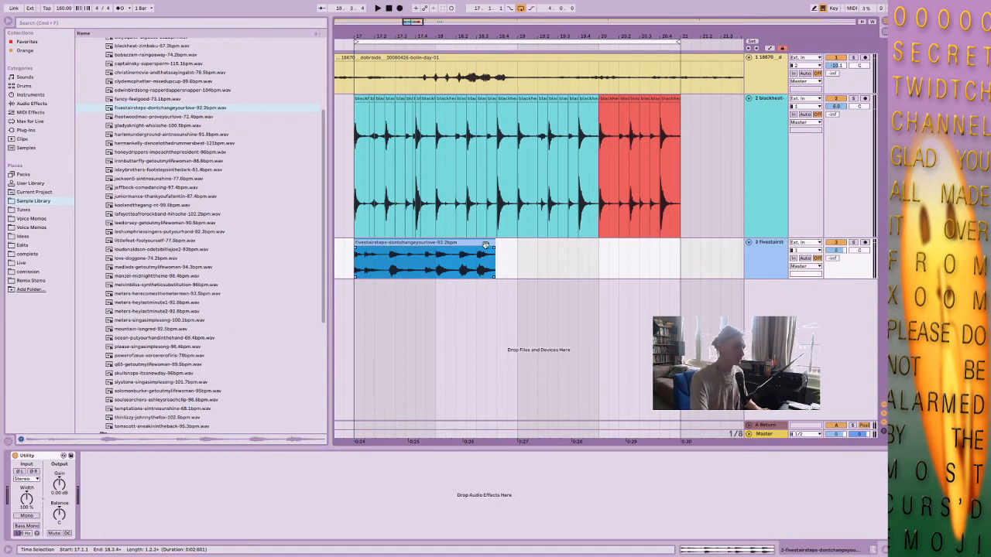
double_click(486, 244)
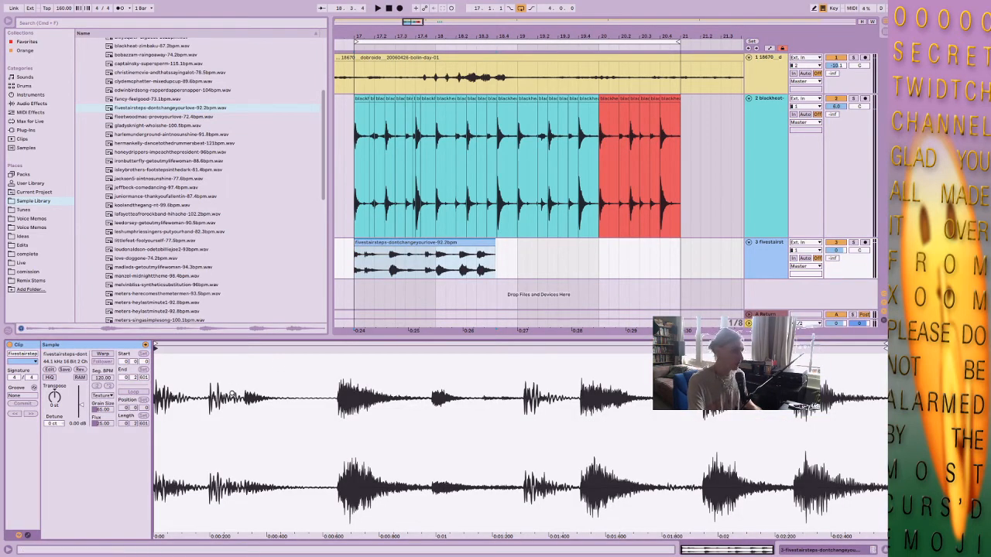
click(779, 252)
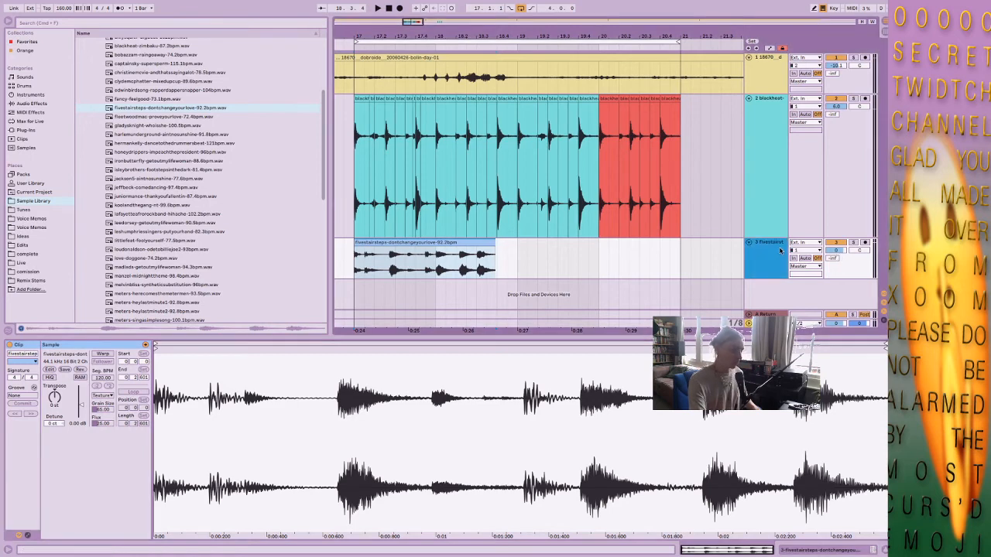
key(Delete)
Create a MIDI track, load fivestairsteps-dontchangeyourlove-92.2bpm.wav into Simpler and switch it to Slice mode.
key(ctrl+shift+t)
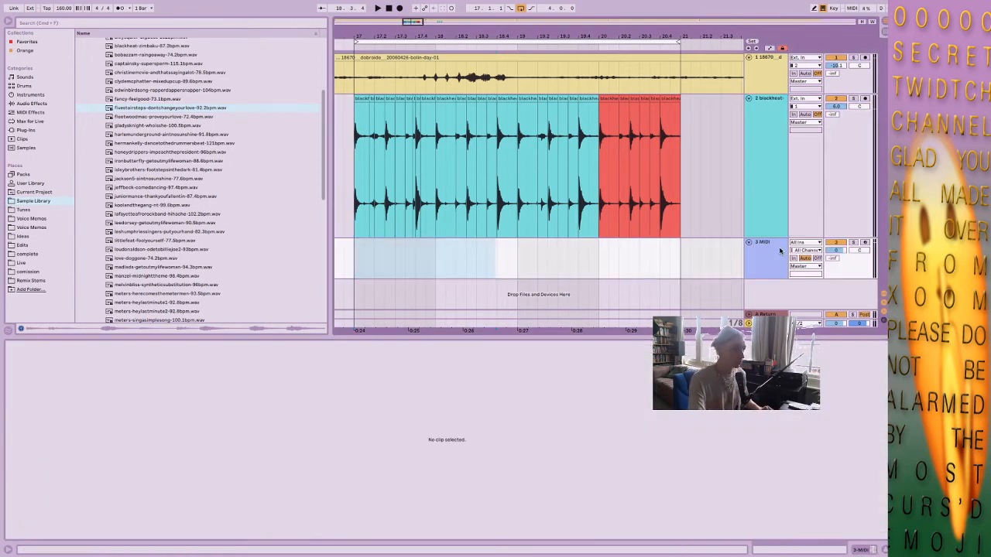
drag(144, 109, 4, 489)
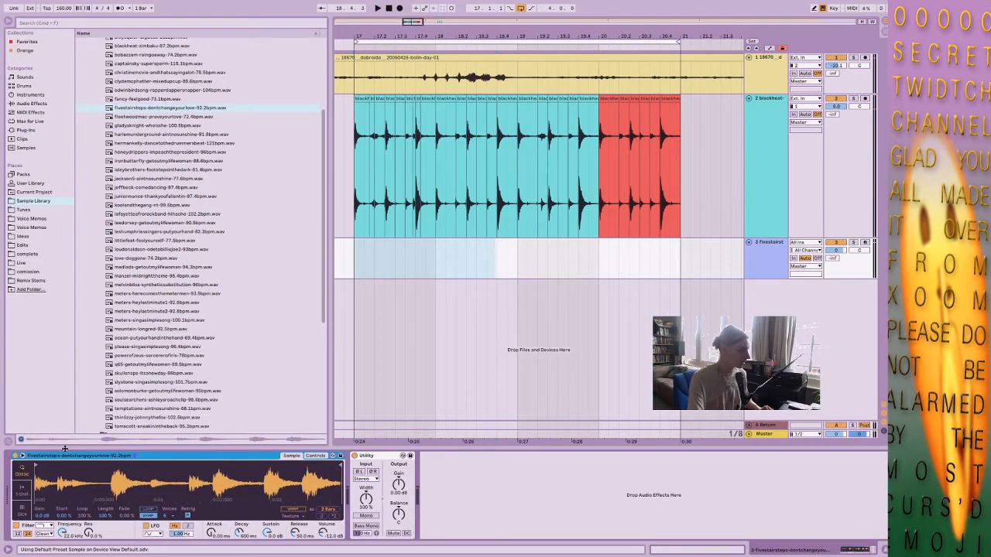
click(24, 507)
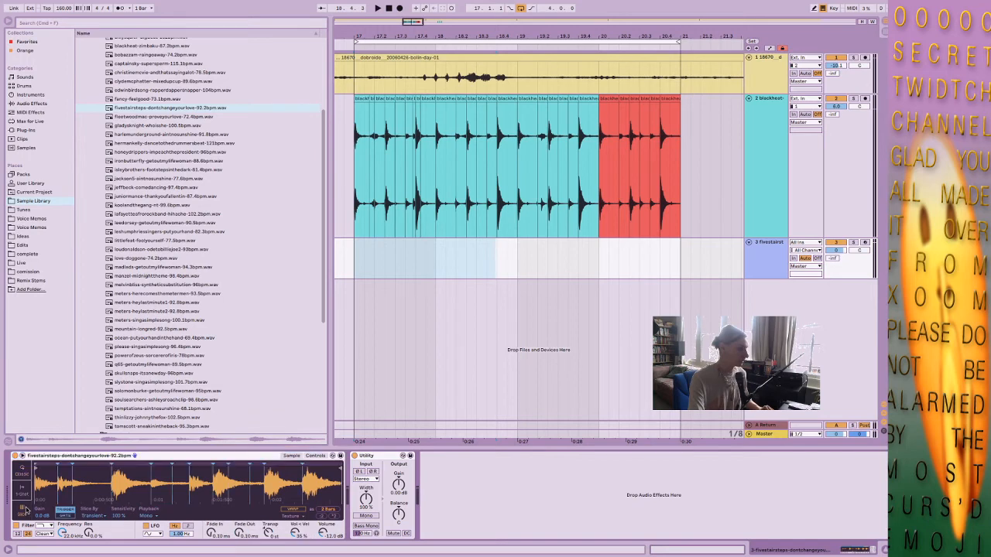
Enlarge Simpler's waveform display, hide the browser, and nudge a slice marker slightly earlier, just ahead of its hit.
click(21, 456)
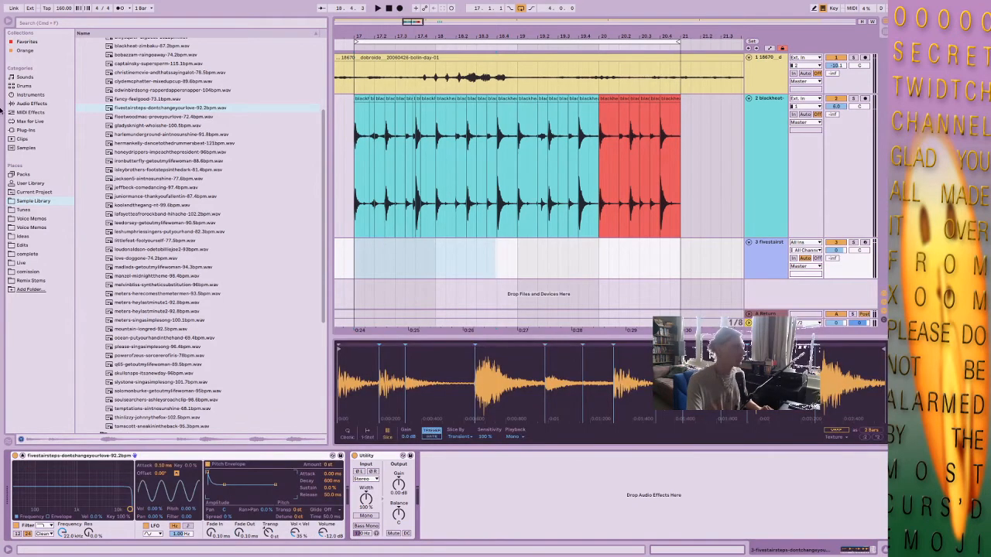
click(6, 22)
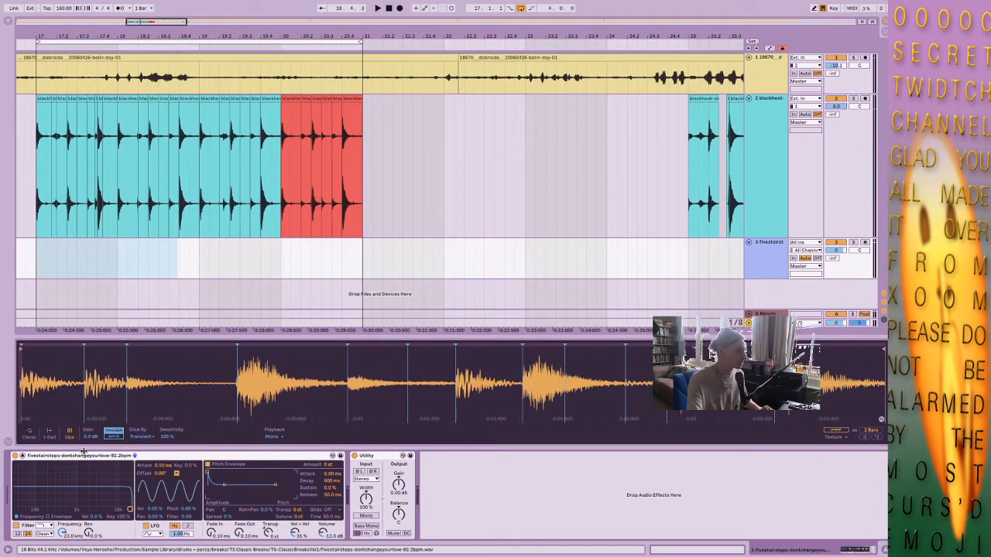
drag(218, 386, 217, 458)
drag(444, 347, 430, 347)
mouse_move(525, 366)
mouse_down()
mouse_move(138, 342)
mouse_move(136, 322)
mouse_up()
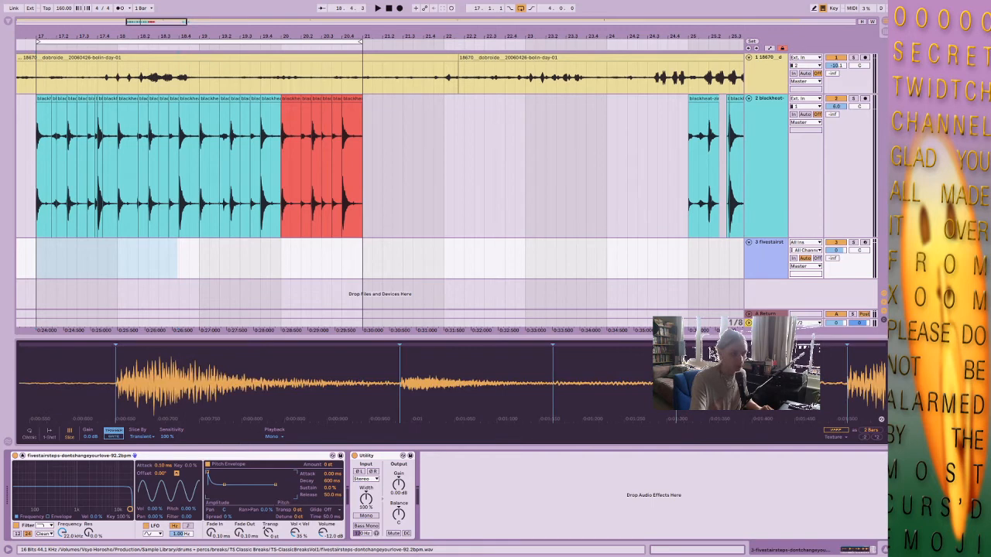
drag(746, 364, 395, 364)
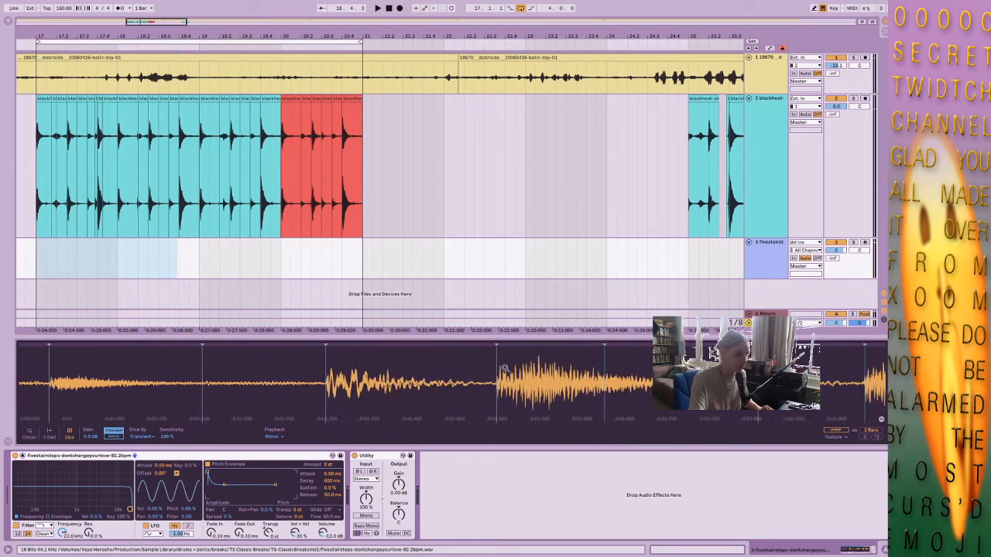
Nudge the slice marker near 1.94 s of the break slightly earlier so it sits just before the transient.
drag(504, 368, 504, 410)
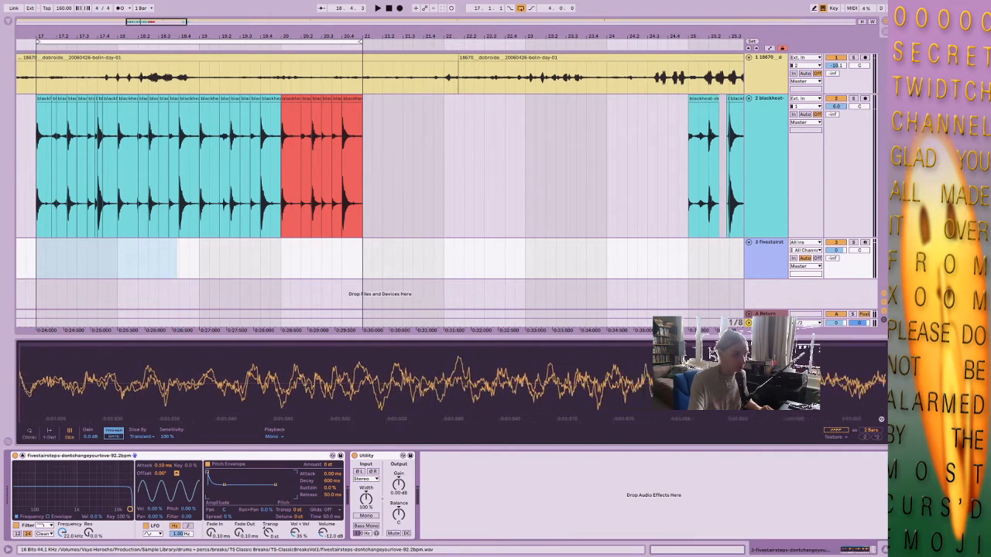
drag(20, 411, 21, 366)
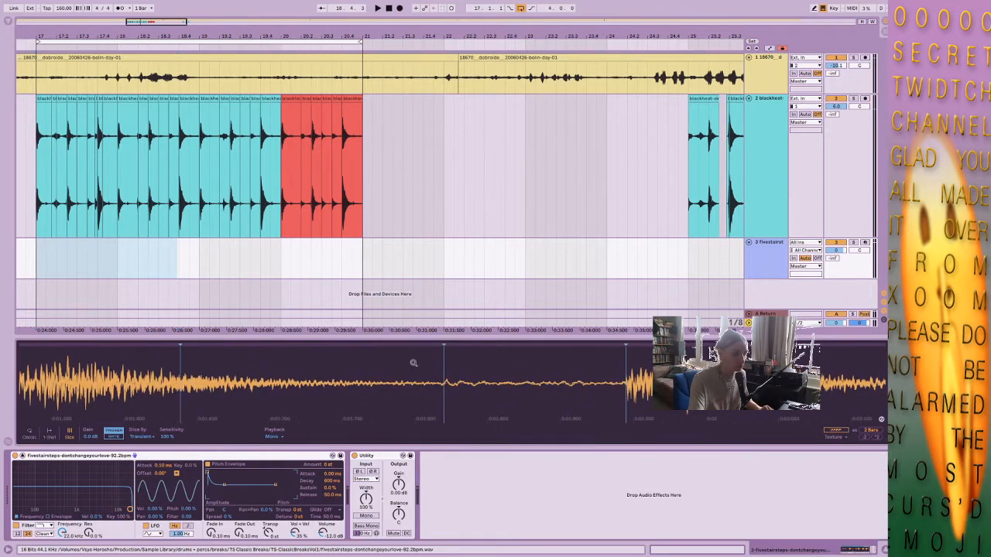
drag(677, 371, 531, 389)
drag(449, 383, 449, 391)
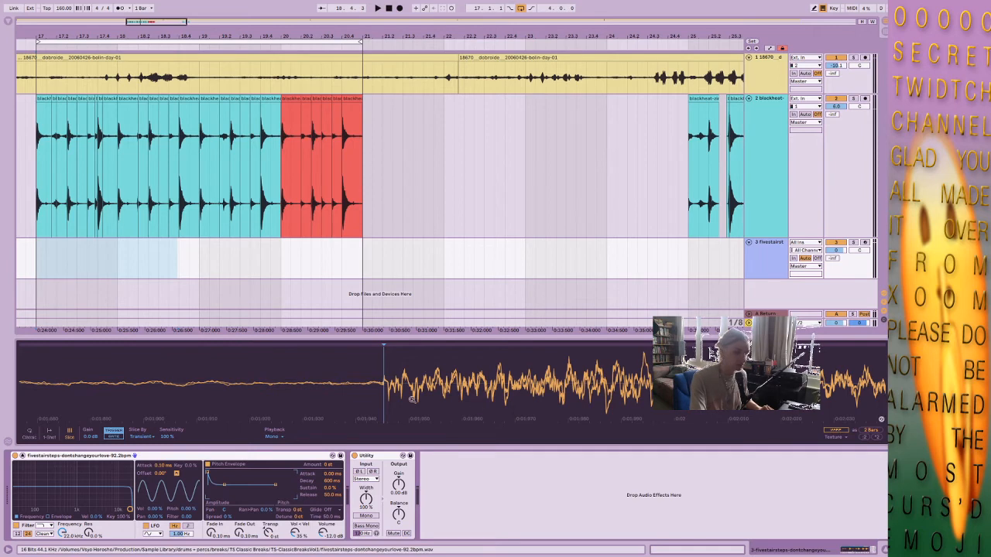
drag(382, 345, 377, 345)
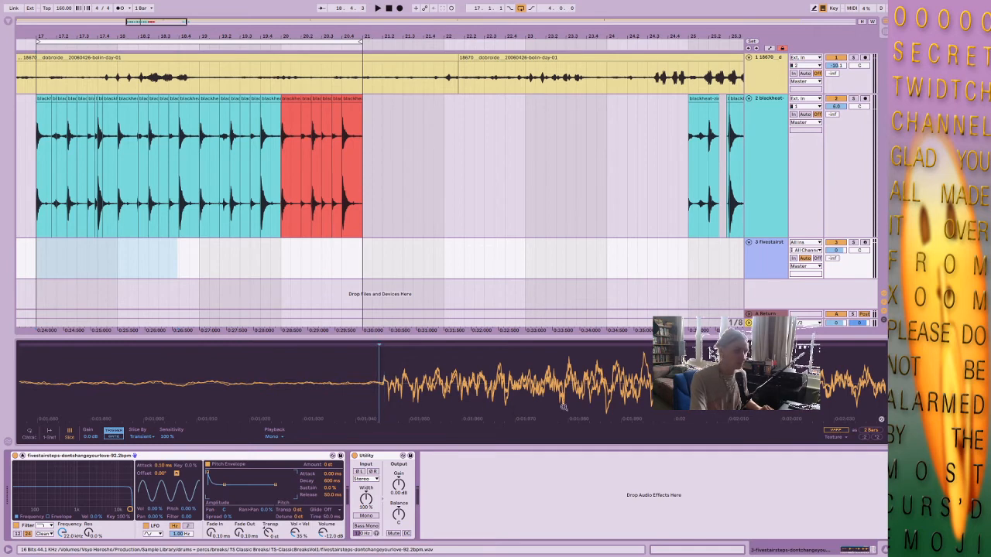
Check the remaining slice points of the break and shift the first slice marker closer to the sample start.
drag(777, 374, 208, 374)
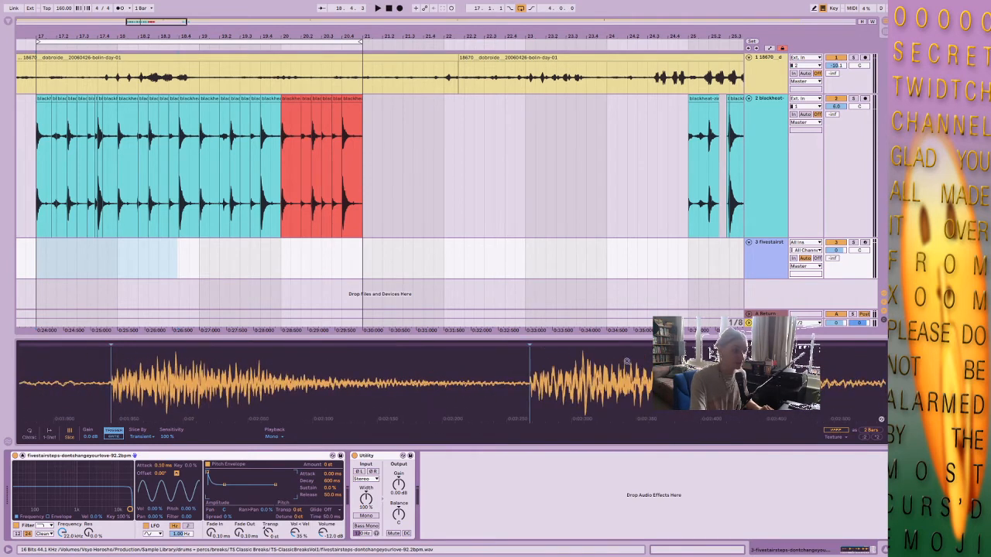
drag(537, 368, 537, 445)
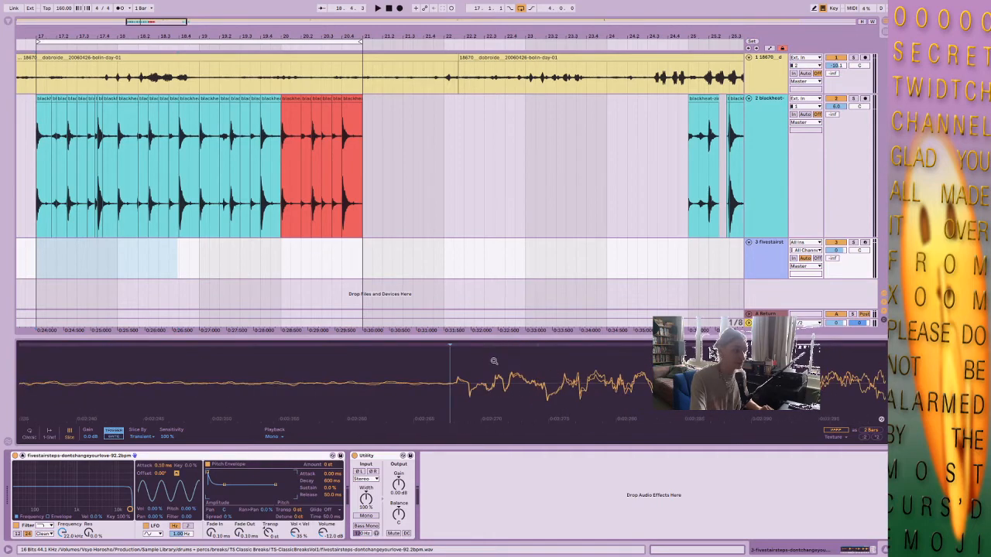
drag(494, 361, 732, 302)
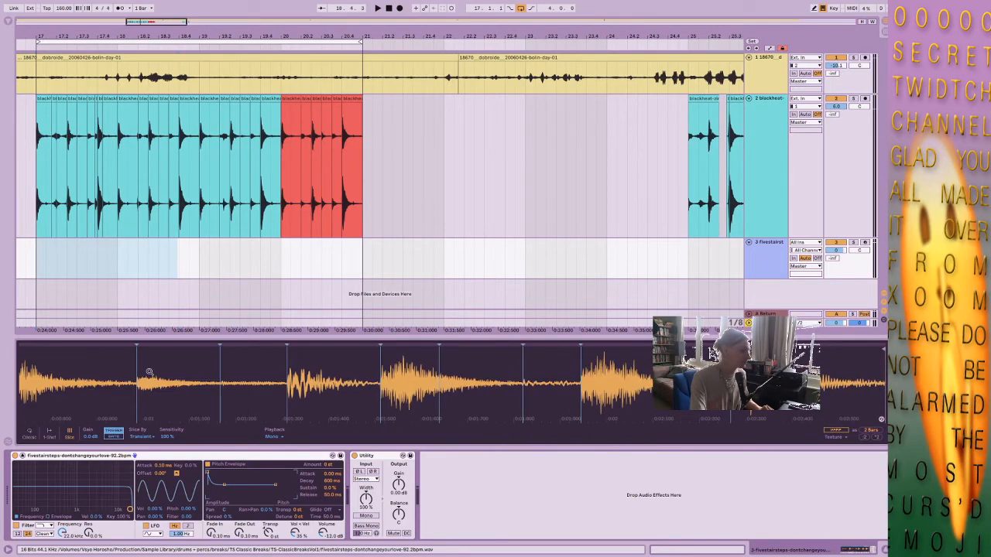
mouse_move(150, 372)
mouse_down()
mouse_move(150, 410)
mouse_move(326, 452)
mouse_move(315, 383)
mouse_move(357, 373)
mouse_up()
mouse_move(34, 375)
mouse_down()
mouse_move(39, 410)
mouse_move(106, 420)
mouse_move(102, 373)
mouse_up()
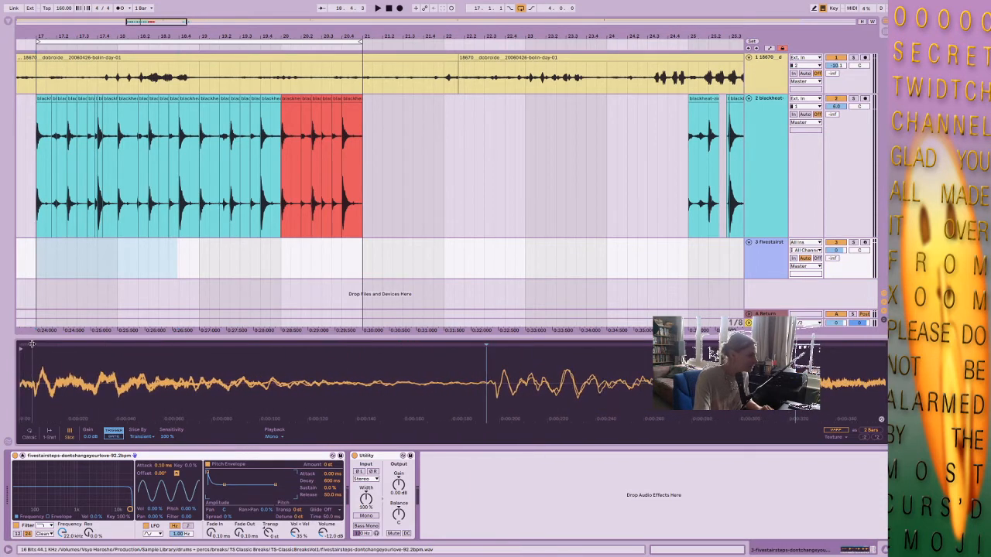
Create a one-bar MIDI clip at bar 17 on the fivestairsteps track and add a short C1 note at its start.
click(122, 250)
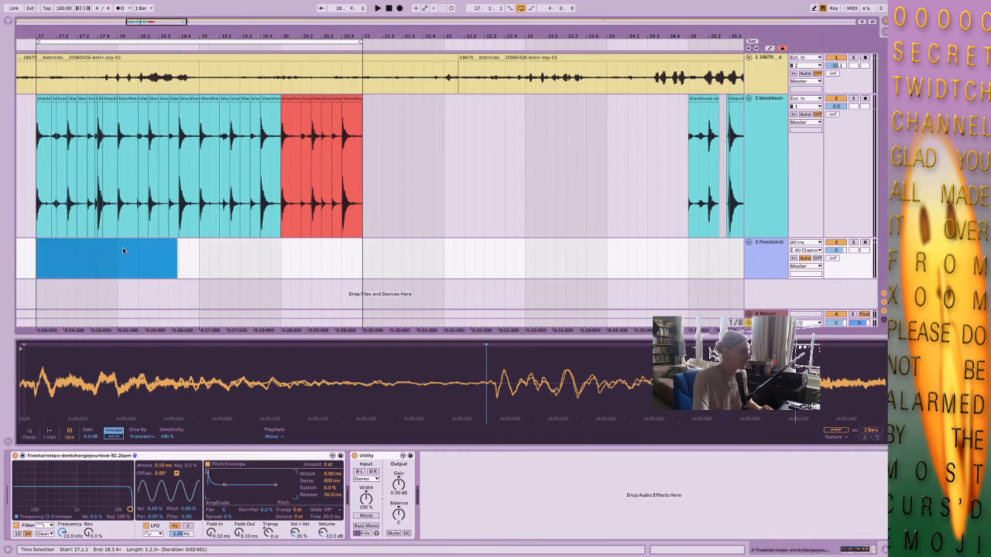
drag(39, 253, 115, 260)
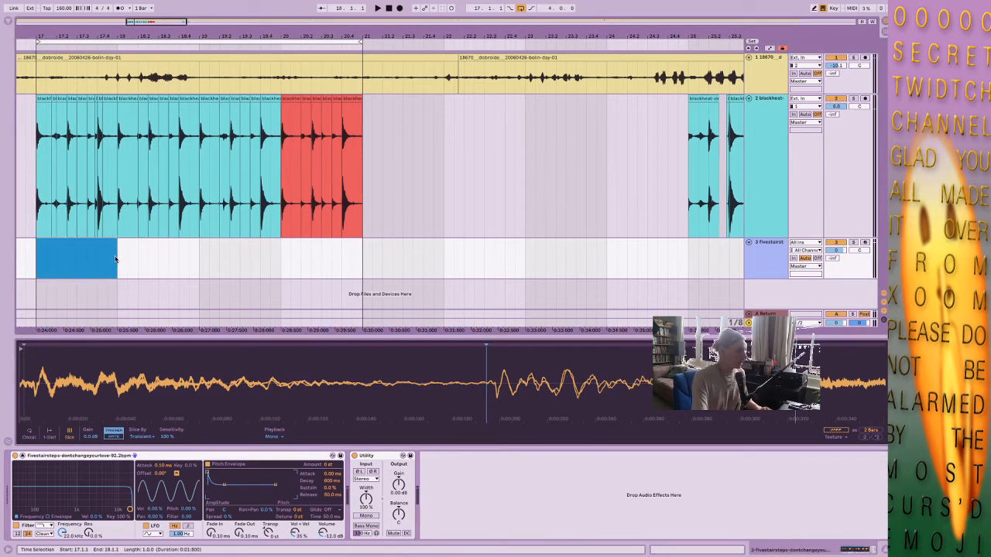
key(ctrl+shift+m)
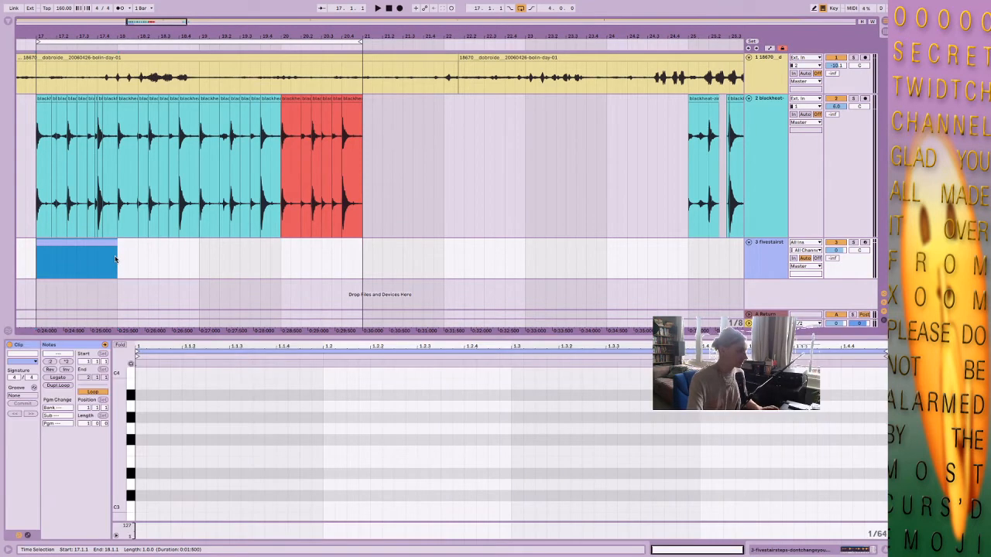
click(175, 479)
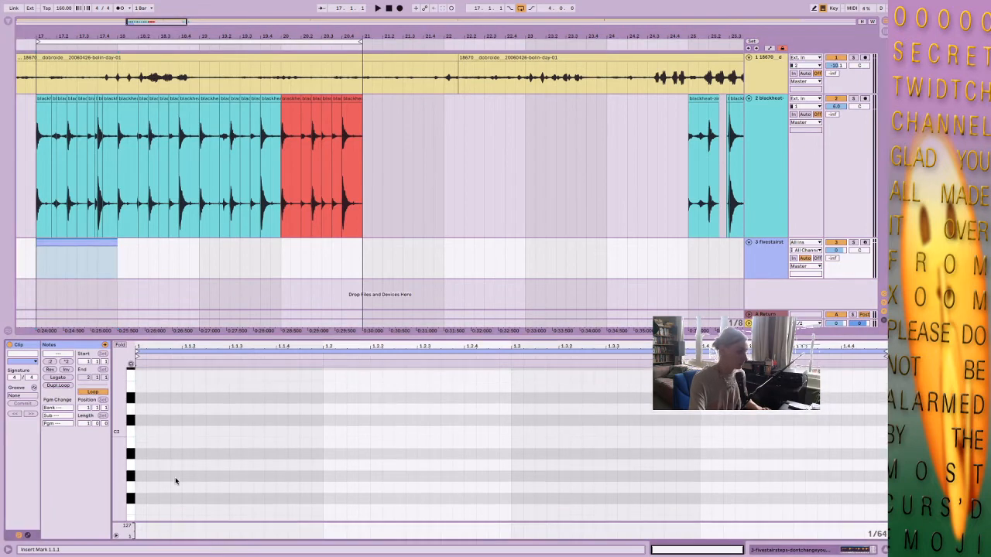
scroll(173, 478, down, 8)
double_click(140, 445)
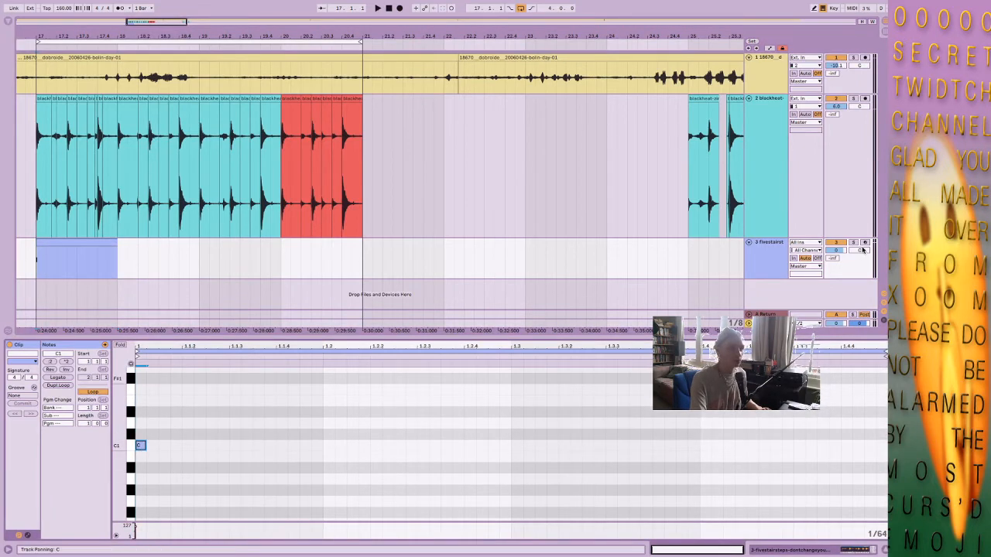
Lengthen the C1 note to one beat and add short notes C#1 at 1.2, D1 at 1.2.2 and D#1 at 1.2.3.
click(143, 259)
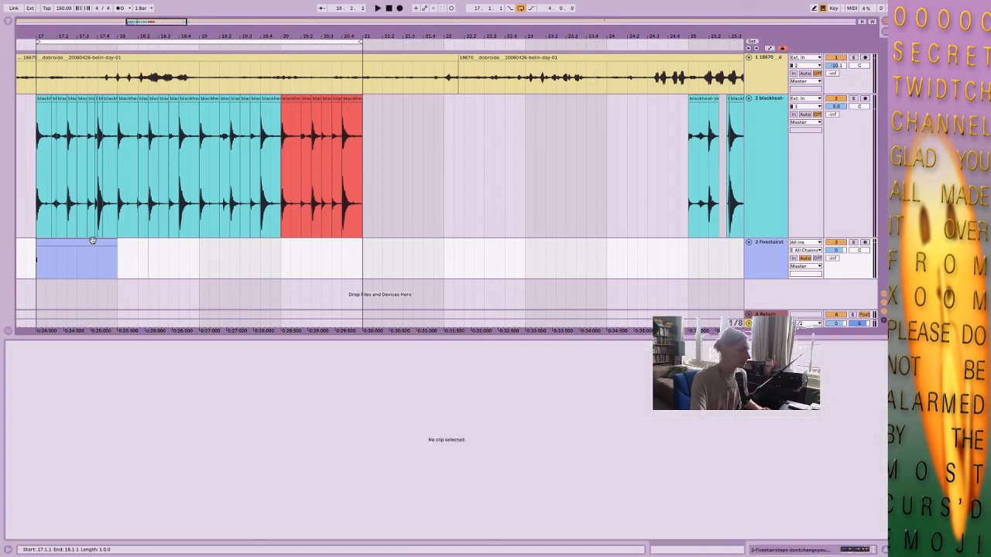
click(93, 243)
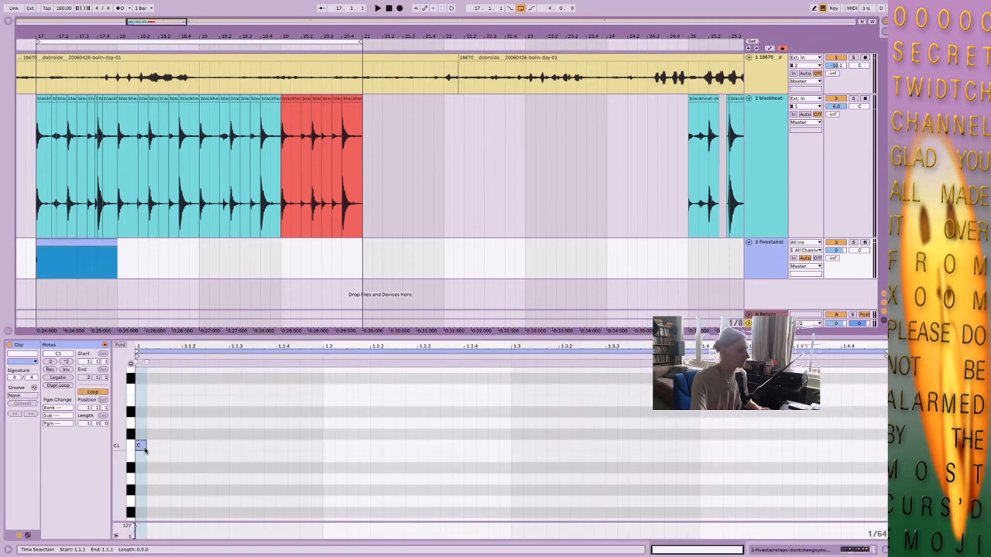
drag(144, 449, 322, 449)
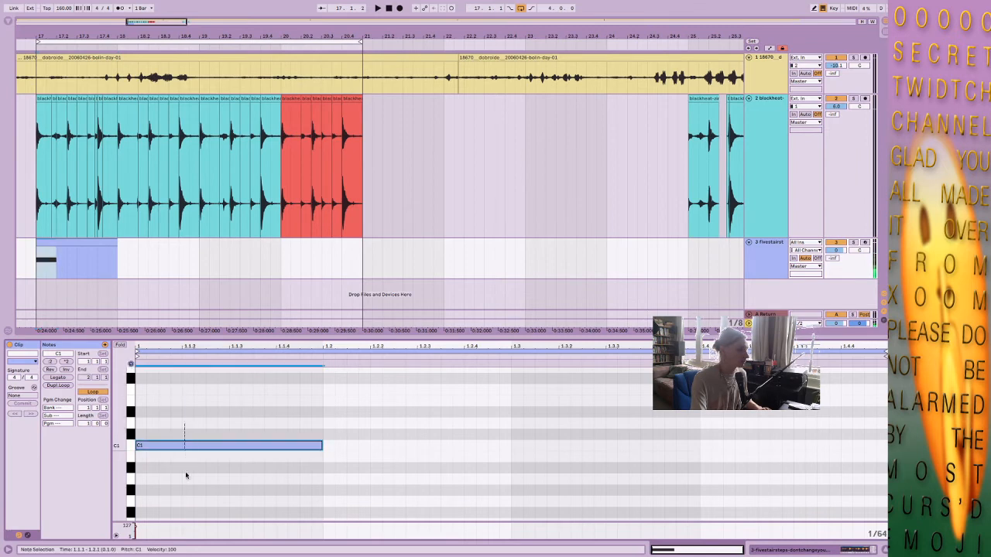
double_click(328, 433)
double_click(375, 425)
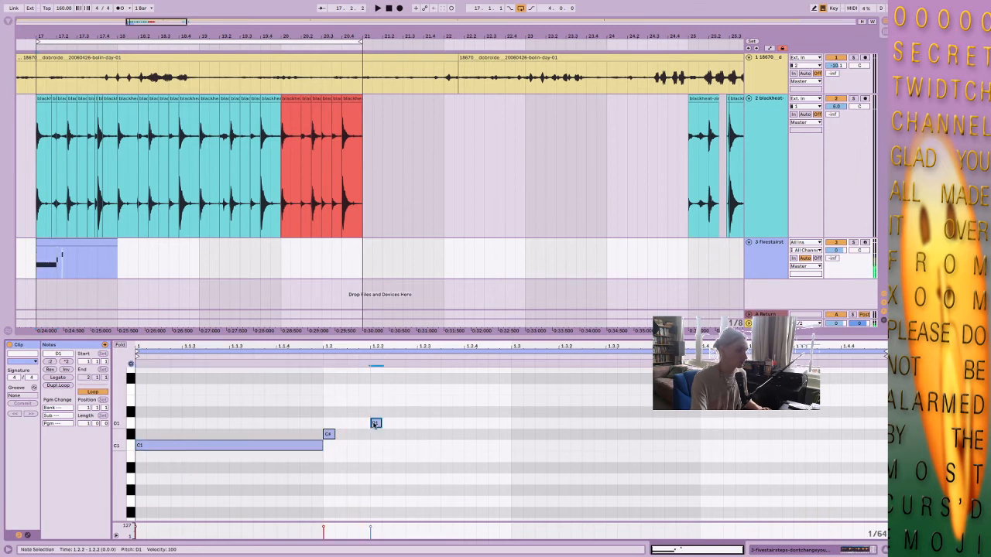
double_click(422, 411)
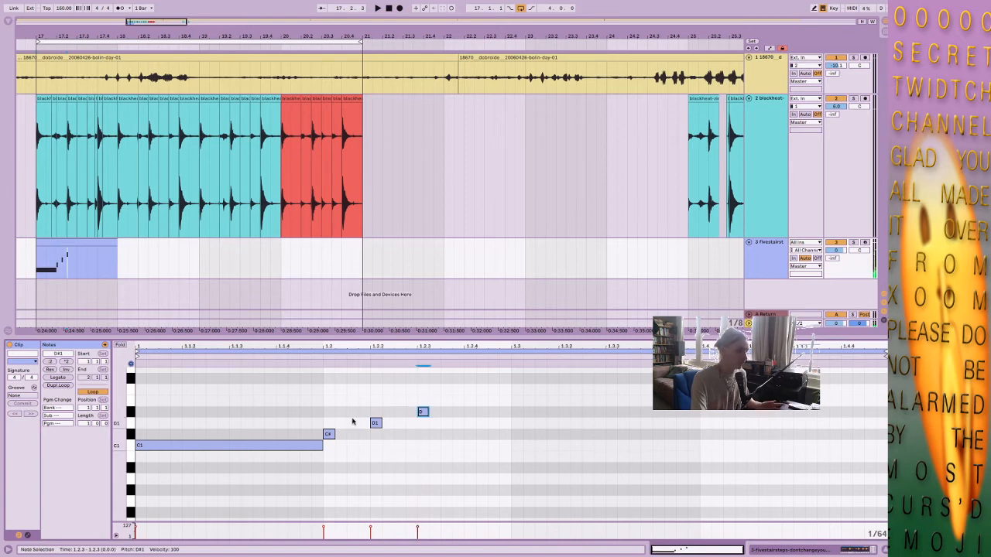
Move C#1 to 1.1.3, D1 to 1.1.4 and D#1 to 1.2, and shorten C1 to end at 1.1.3.
drag(328, 435, 235, 435)
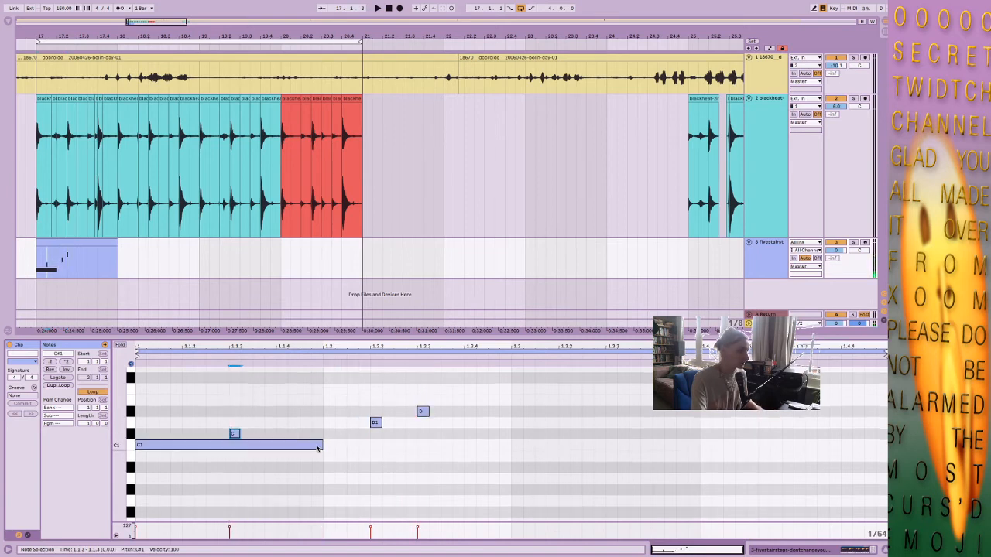
drag(322, 445, 230, 445)
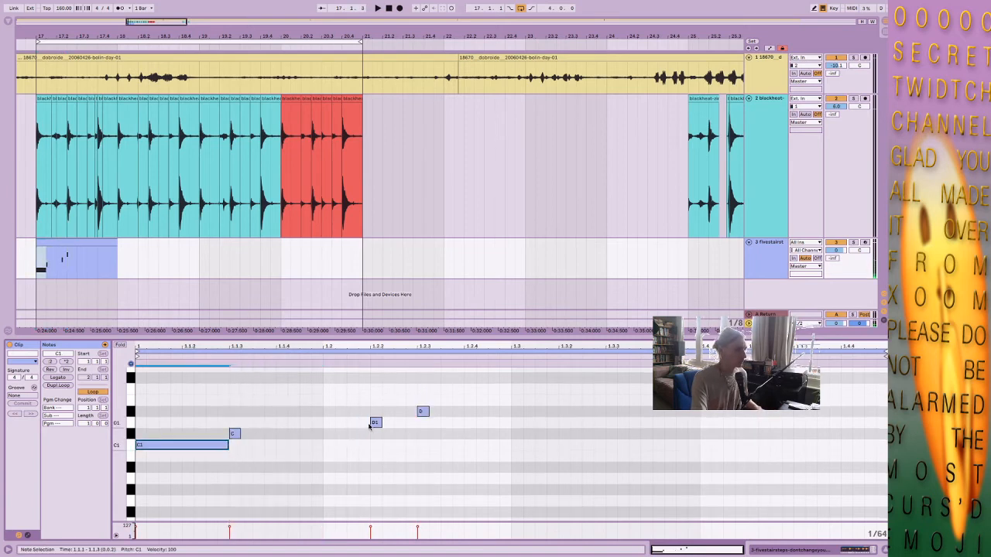
drag(374, 421, 265, 428)
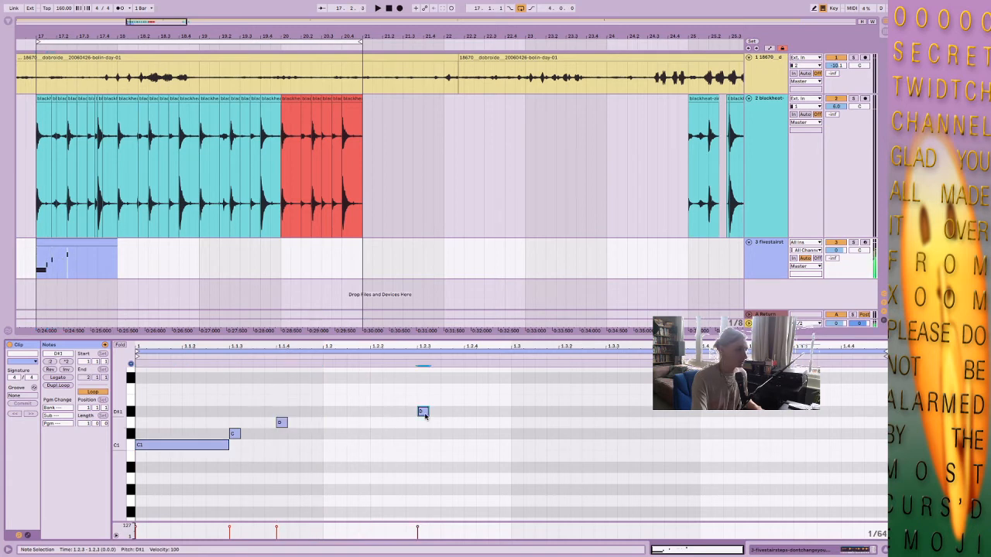
drag(424, 412, 329, 412)
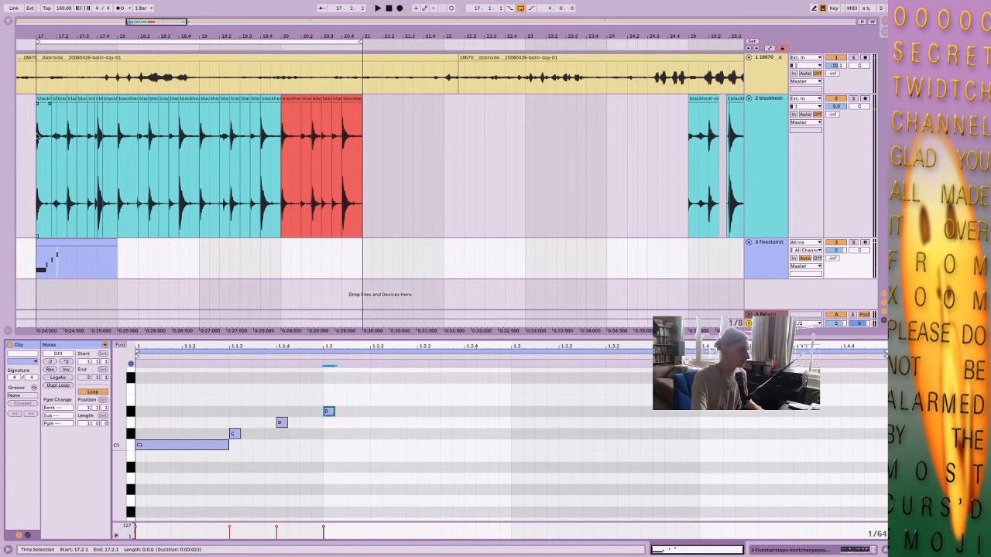
Show the browser again and search it for l2.
click(7, 18)
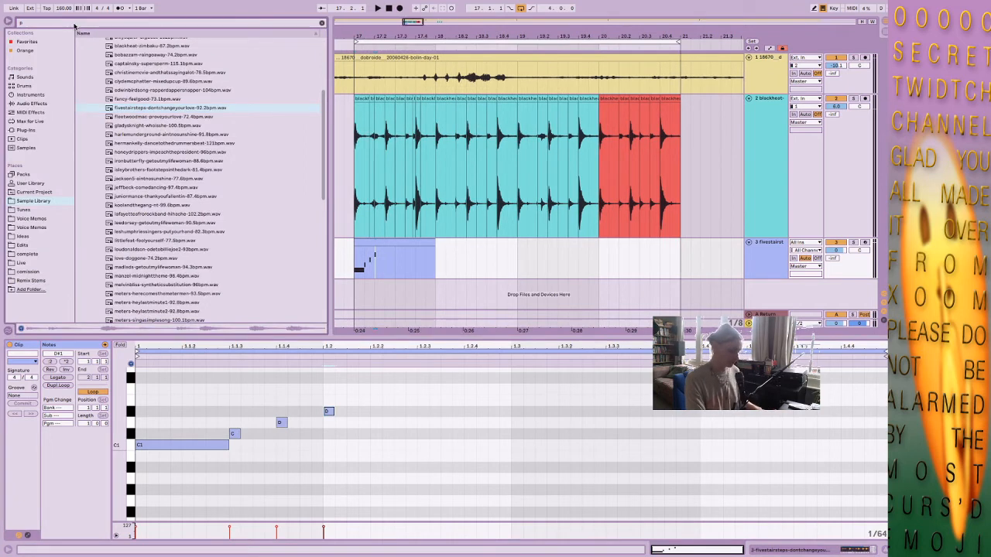
text(132)
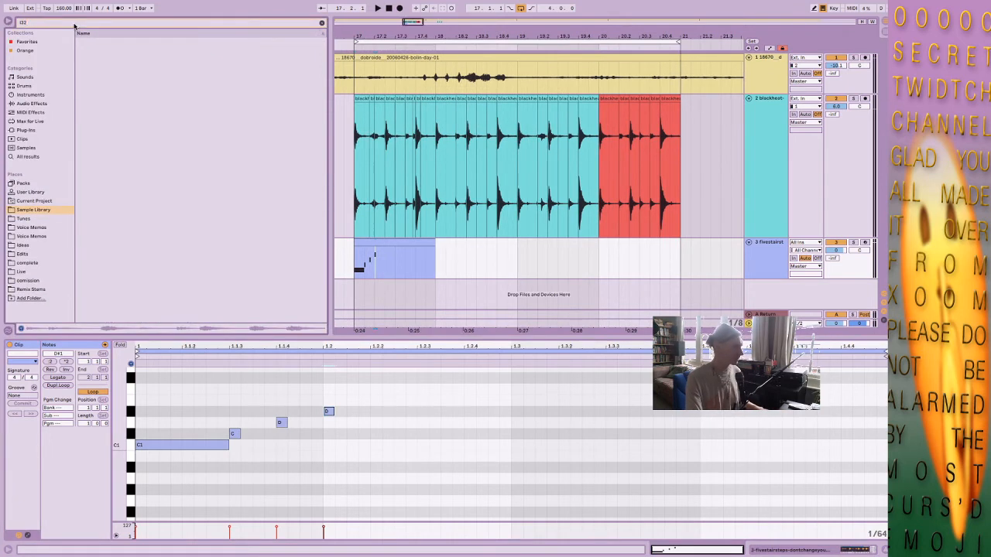
key(BackSpace)
key(BackSpace)
key(BackSpace)
text(l2)
key(super+f)
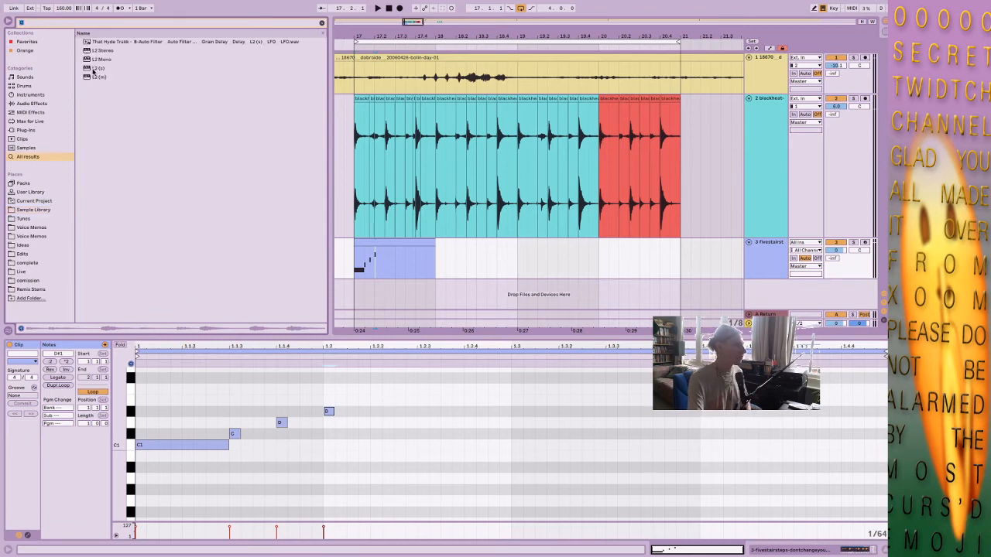
Load the L2 (s) limiter on the Master ahead of the Sonarworks device and lower its threshold.
click(92, 71)
key(Return)
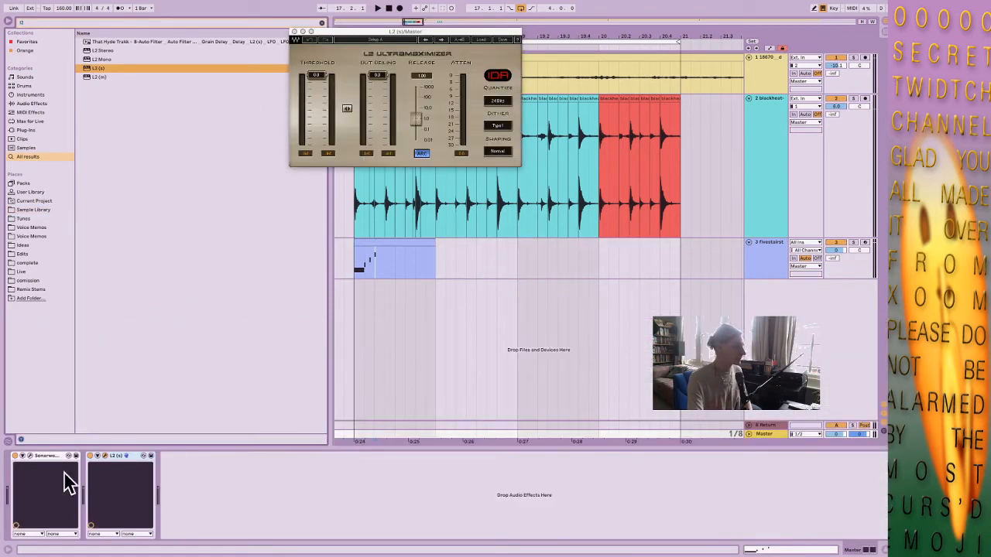
drag(34, 468, 158, 465)
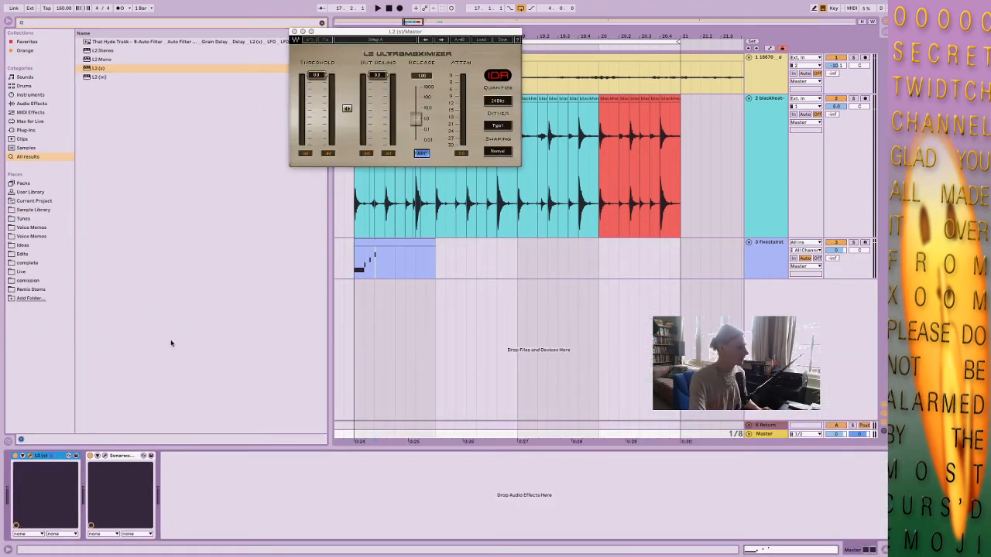
drag(322, 75, 316, 94)
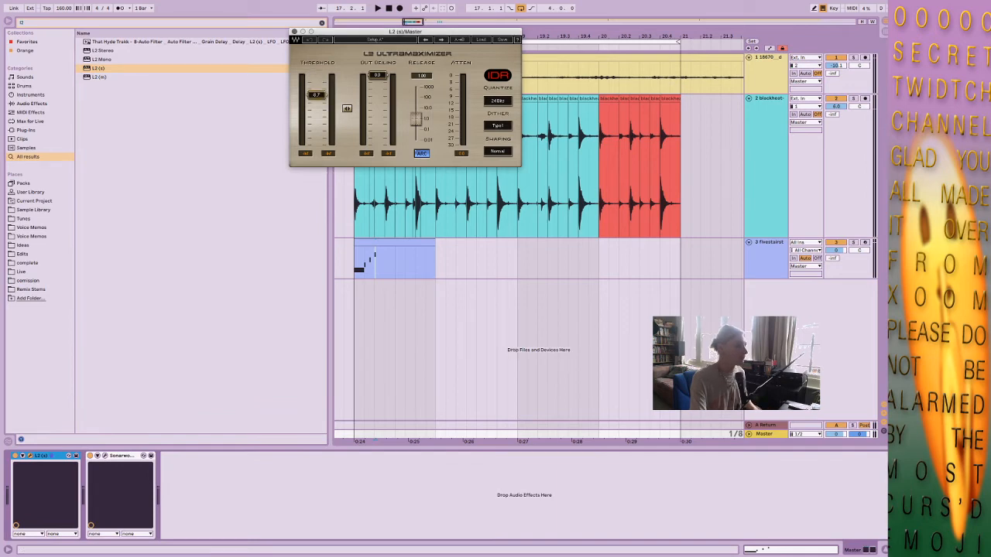
Open the Sonarworks device's window and the audio preferences, and set the audio output device to Sonarworks Systemwide (2 In, 2 Out).
click(118, 457)
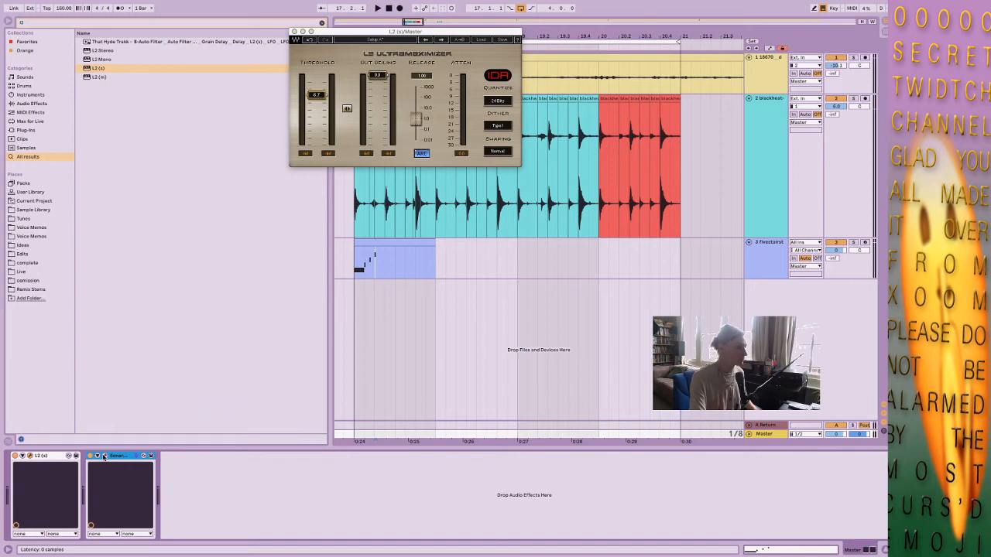
click(105, 458)
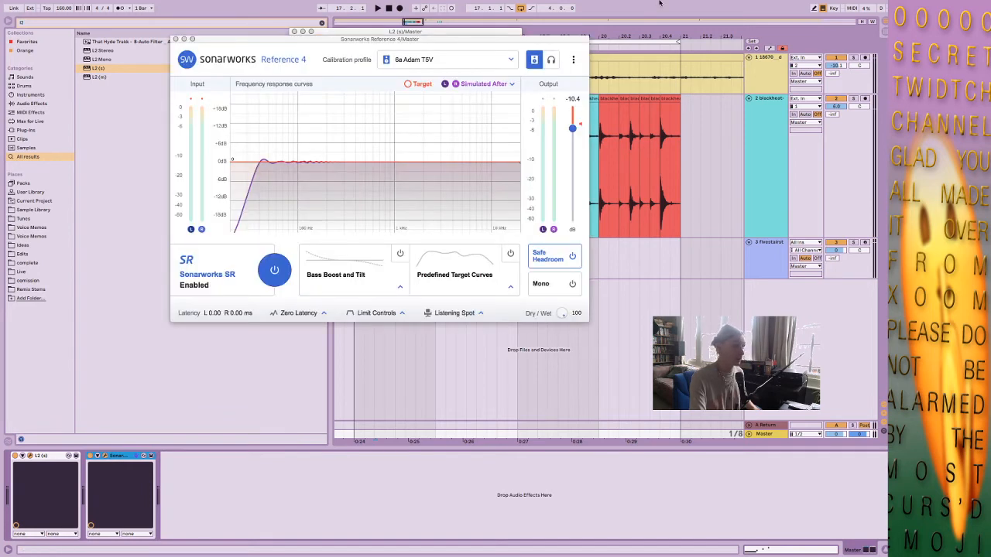
click(245, 433)
key(super+comma)
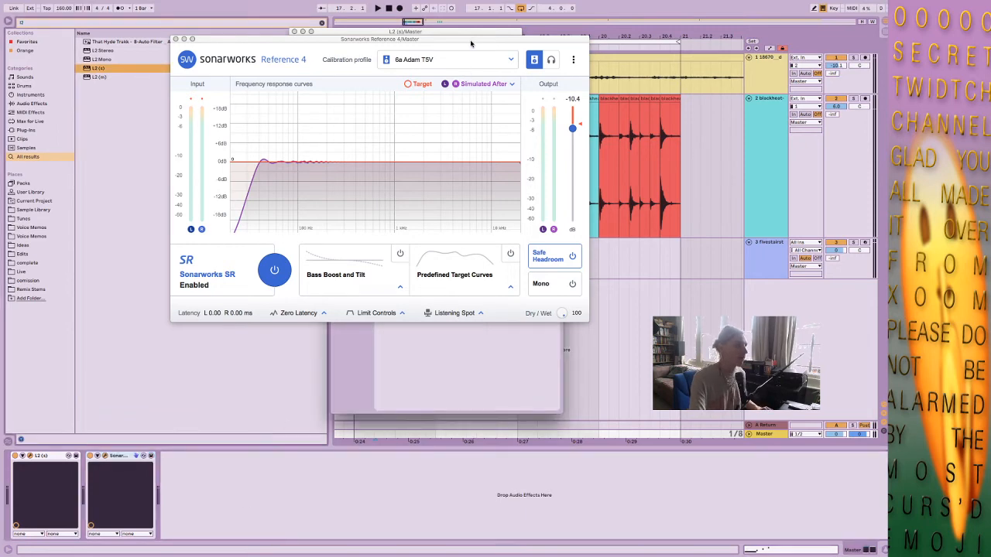
drag(470, 43, 307, 130)
drag(549, 139, 780, 121)
click(606, 147)
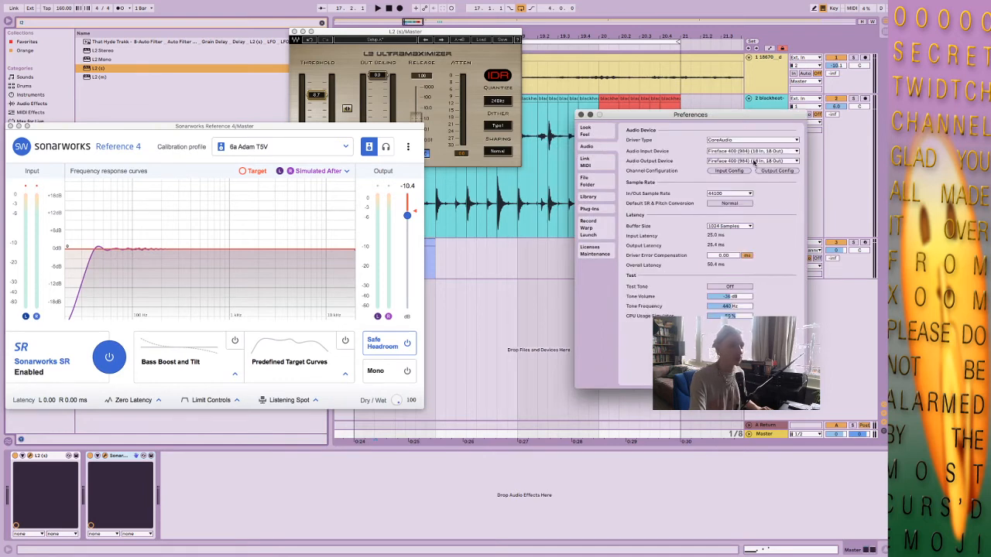
click(728, 161)
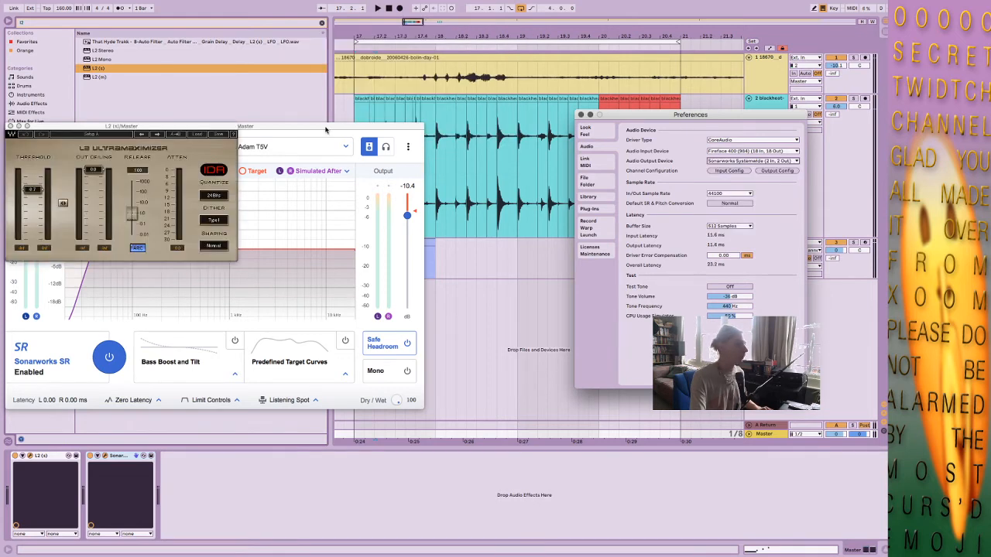
Examine the Before curve for the 6a Adam T5V profile in Sonarworks, hide it again and close the device's window.
drag(318, 127, 602, 113)
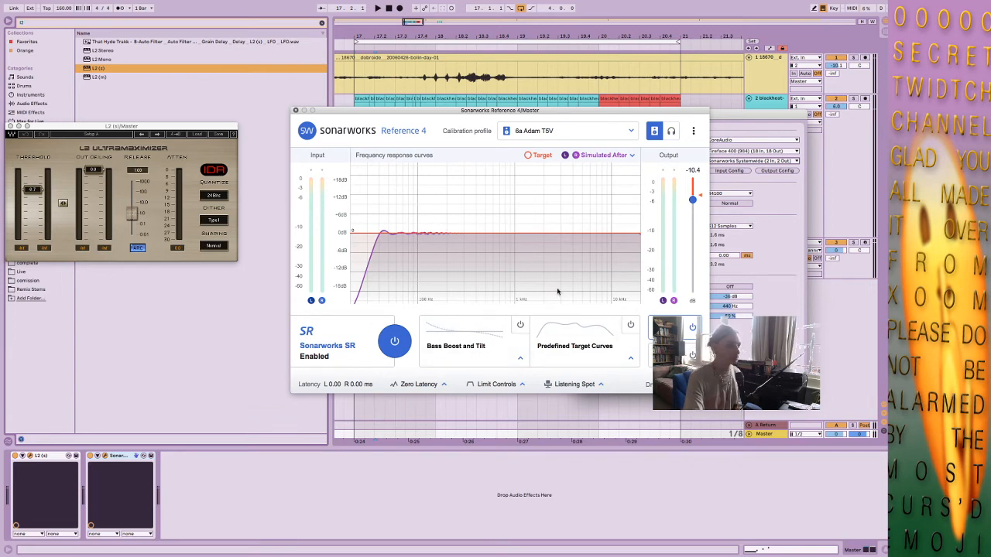
click(531, 156)
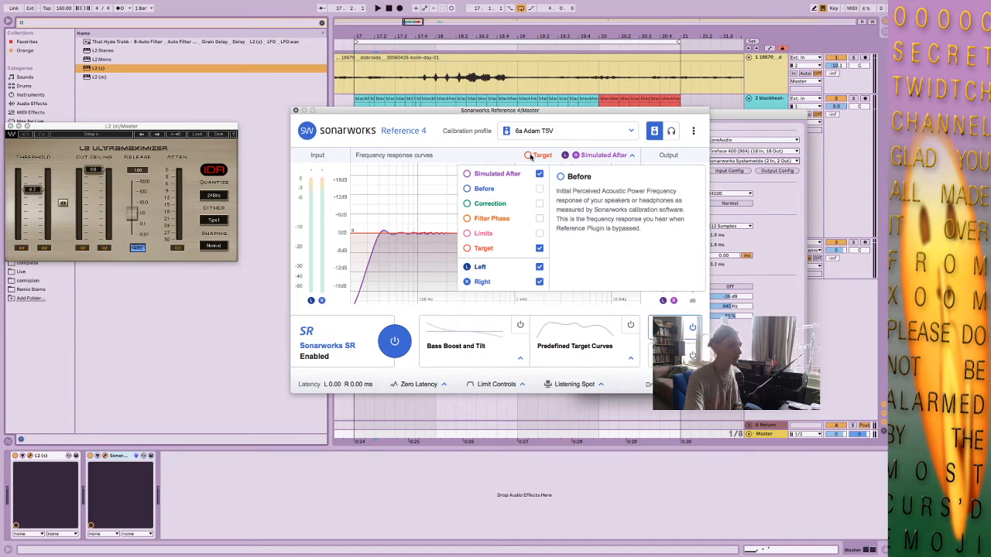
click(596, 156)
click(573, 157)
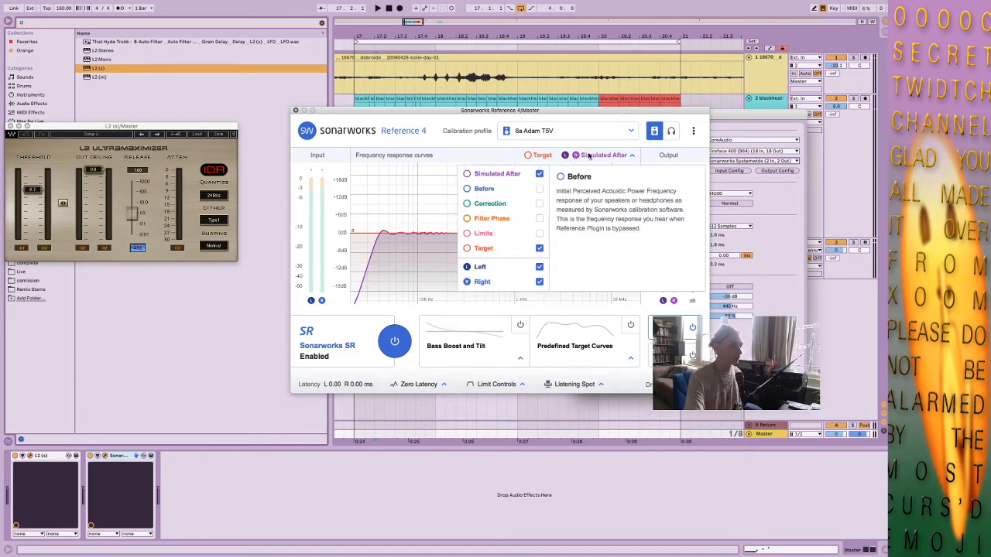
click(511, 190)
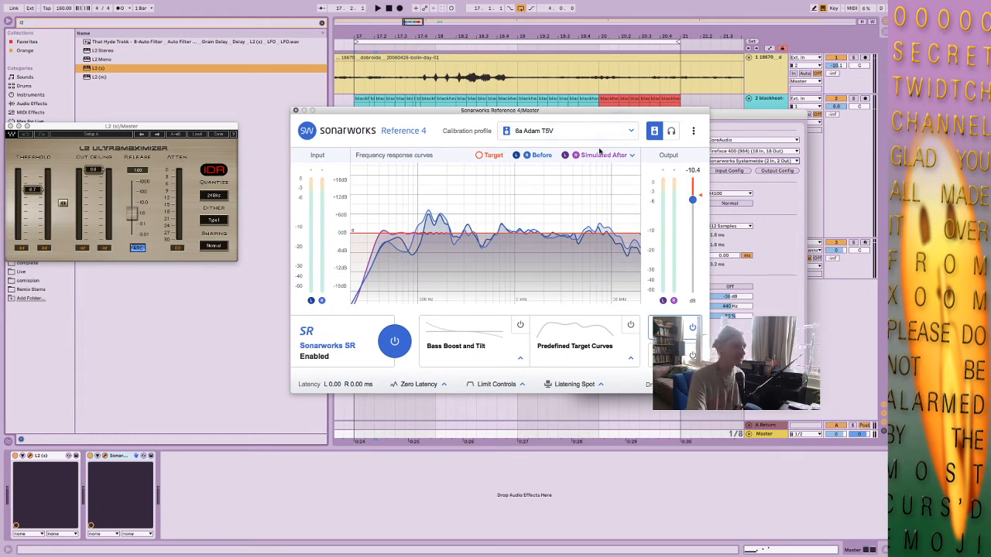
click(602, 156)
click(540, 188)
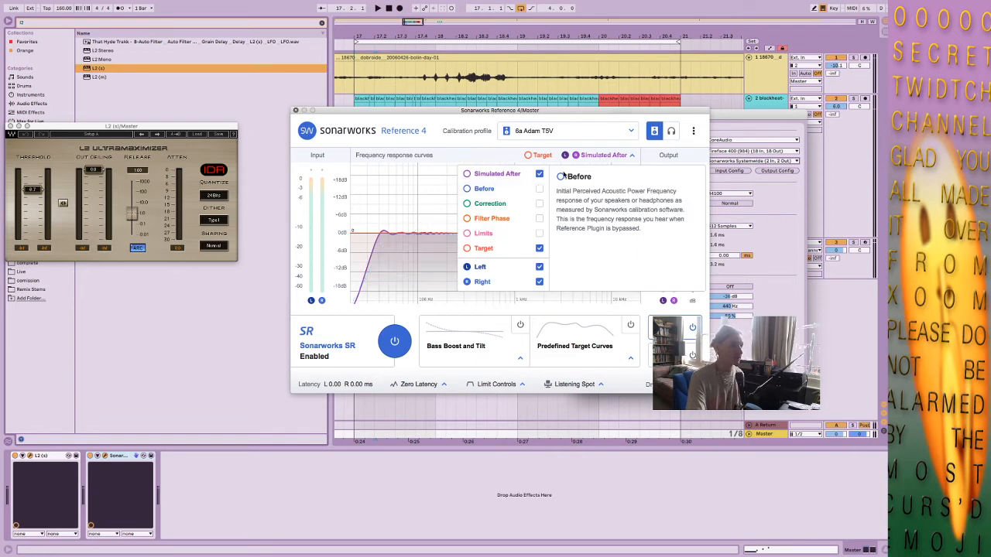
click(612, 153)
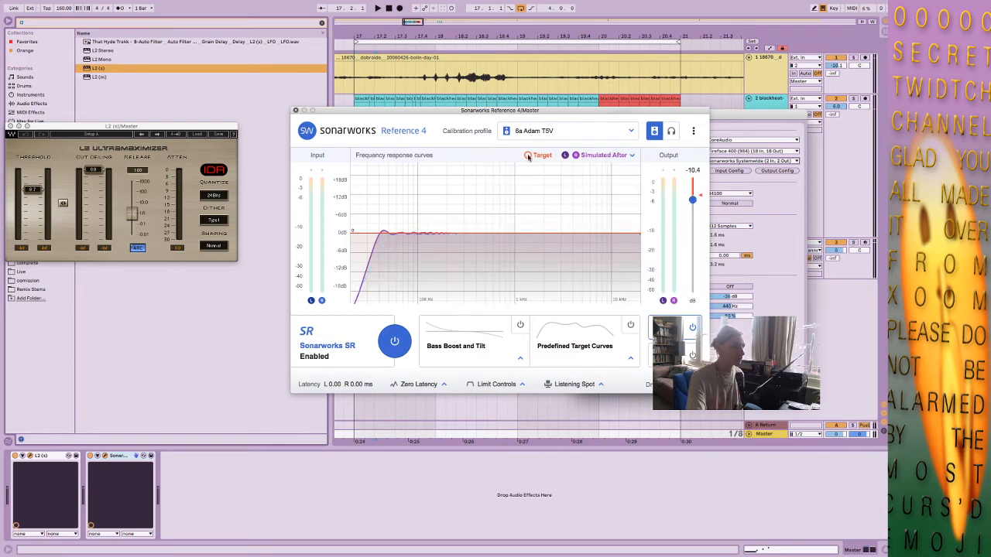
click(295, 110)
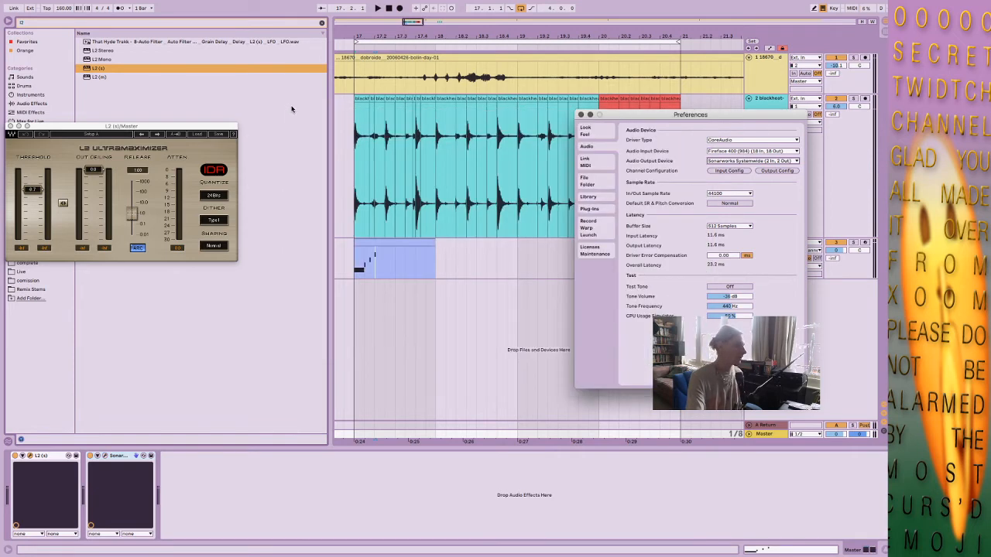
Bypass the Sonarworks device, raise the L2 threshold to about -4.7 dB during playback and close the preferences.
click(99, 456)
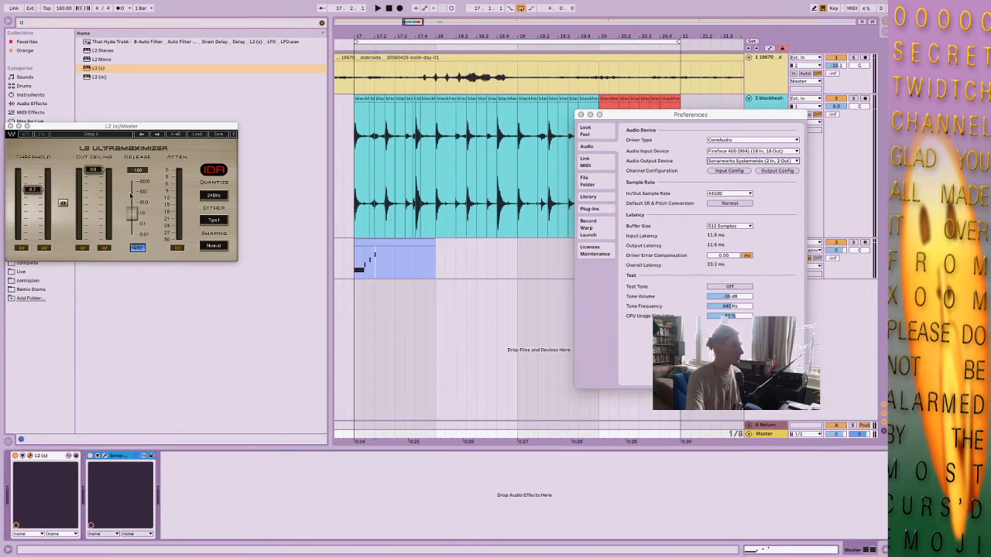
key(space)
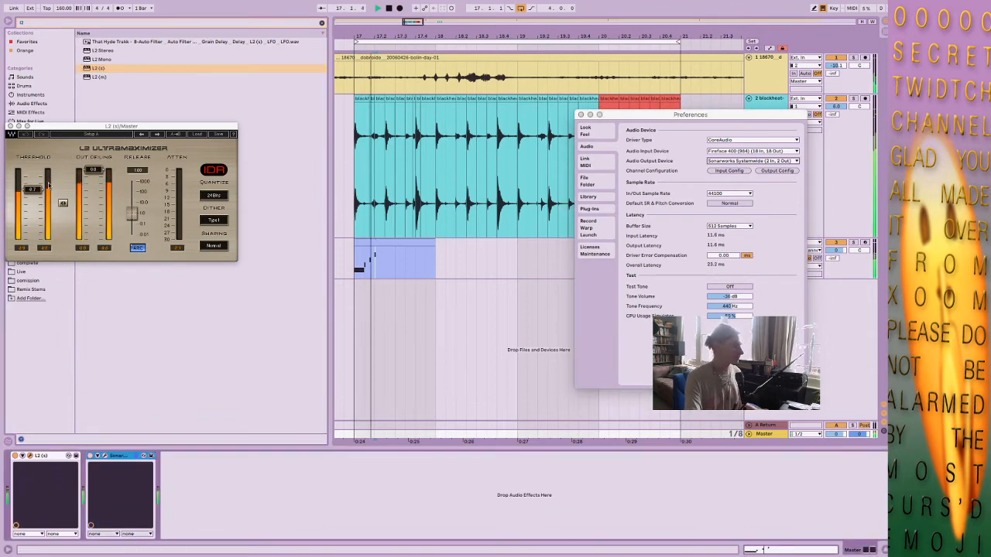
drag(31, 189, 37, 186)
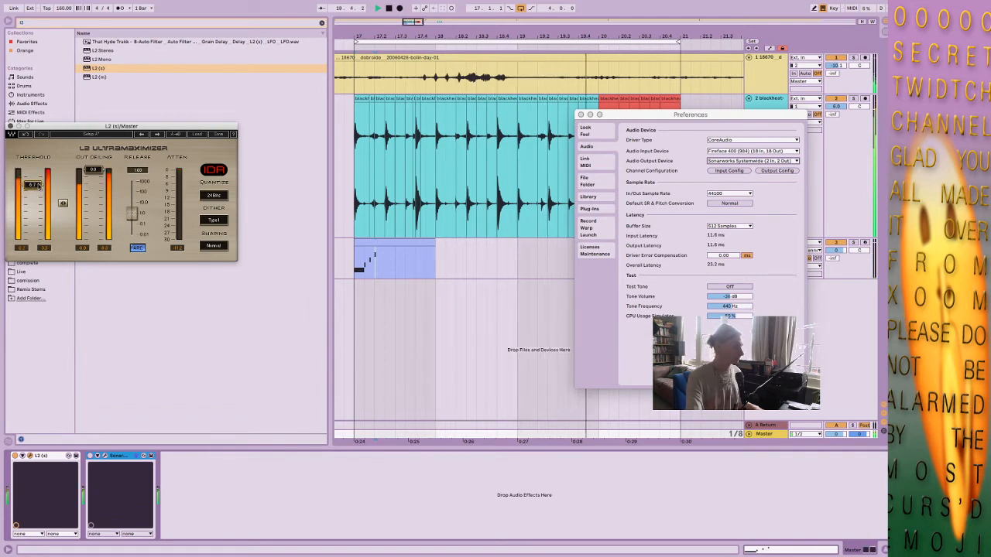
key(space)
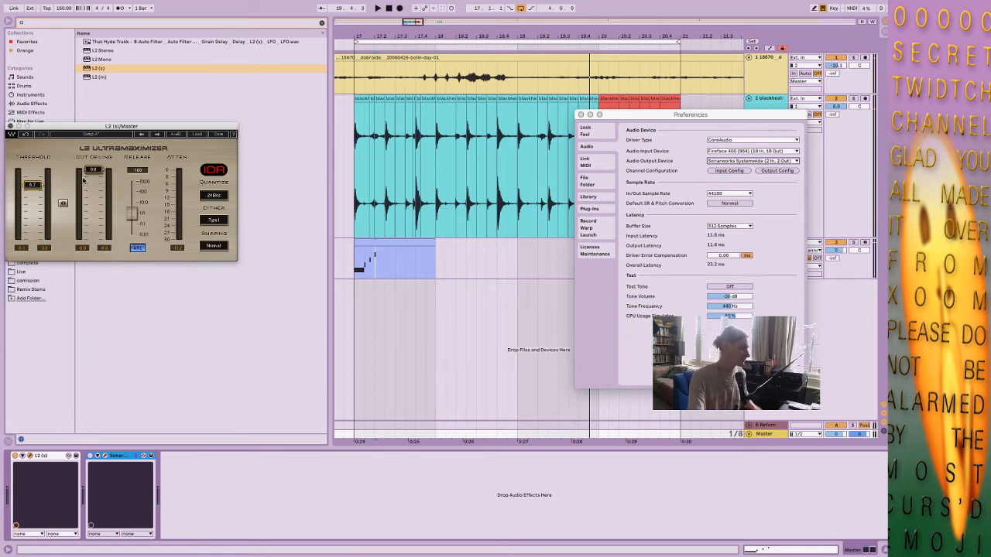
click(580, 114)
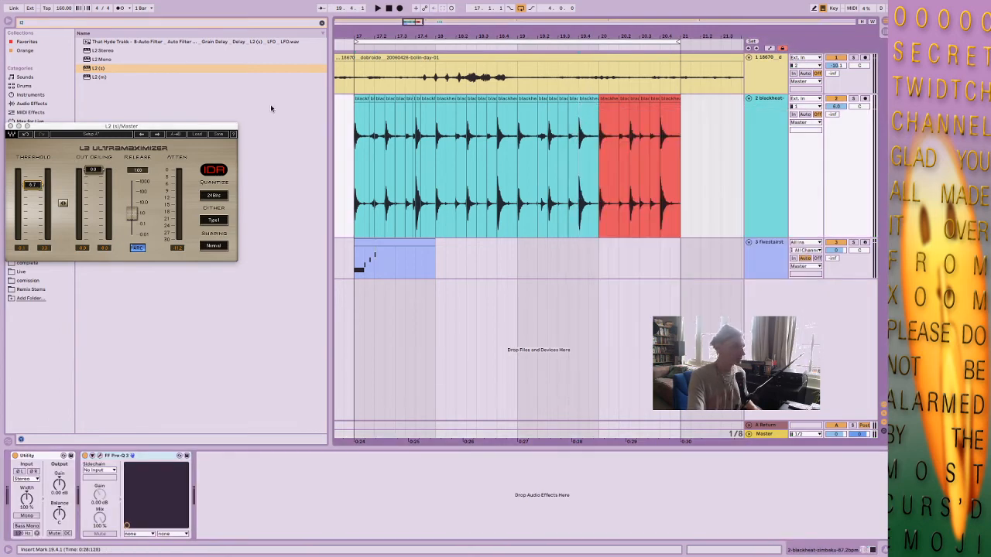
Search the browser for psp, load PSP VintageWarmer2 on the Master and place it ahead of the L2.
text(psp)
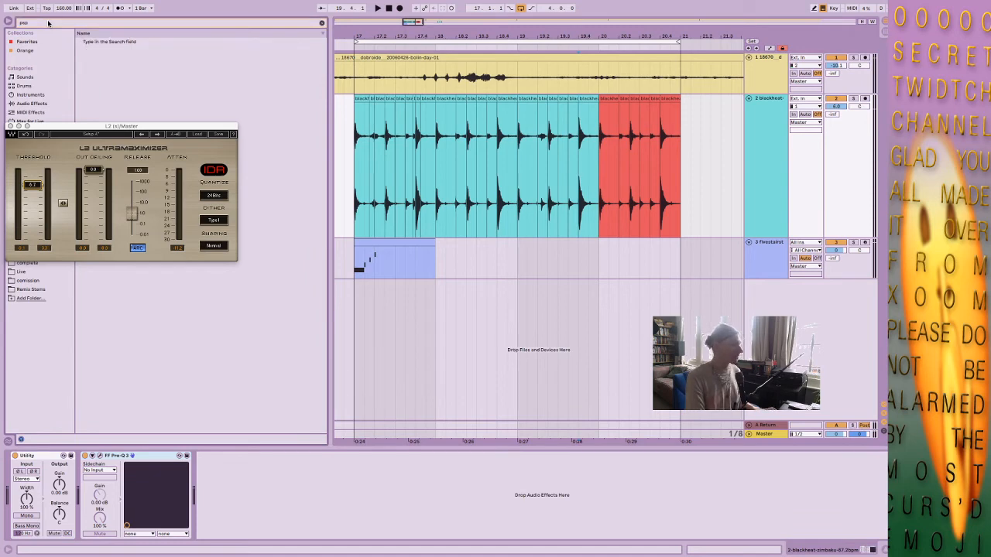
drag(189, 128, 354, 128)
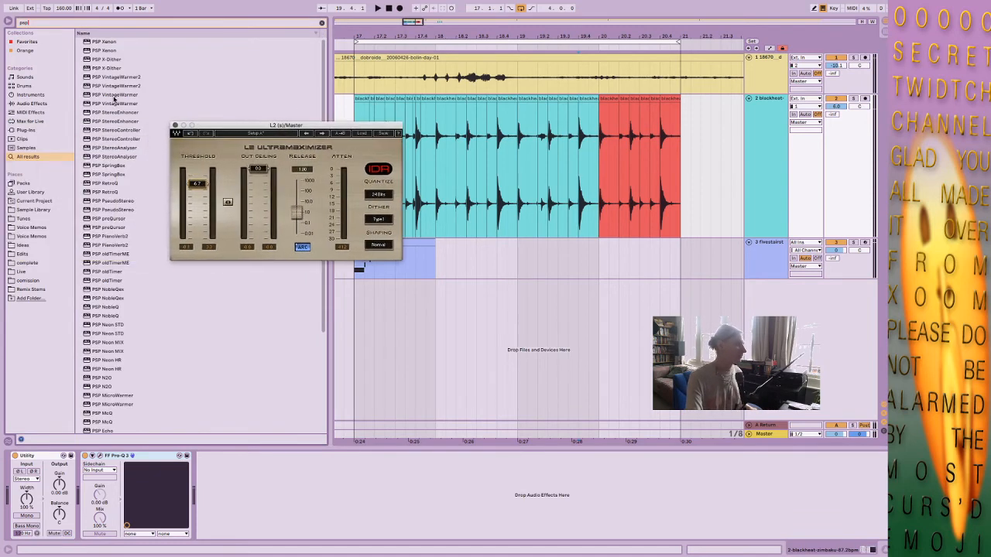
drag(112, 90, 777, 435)
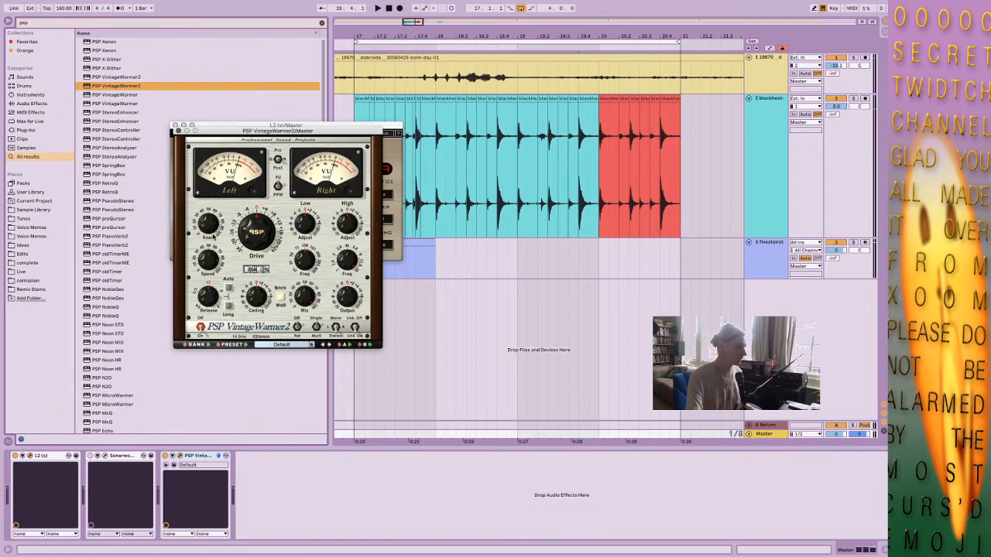
drag(214, 223, 216, 217)
drag(211, 263, 221, 279)
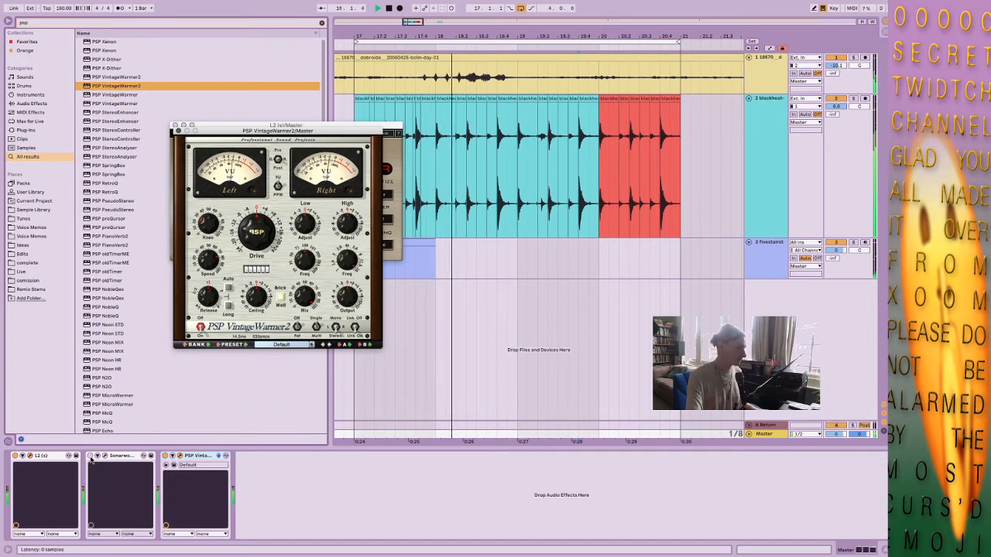
key(space)
drag(196, 457, 21, 465)
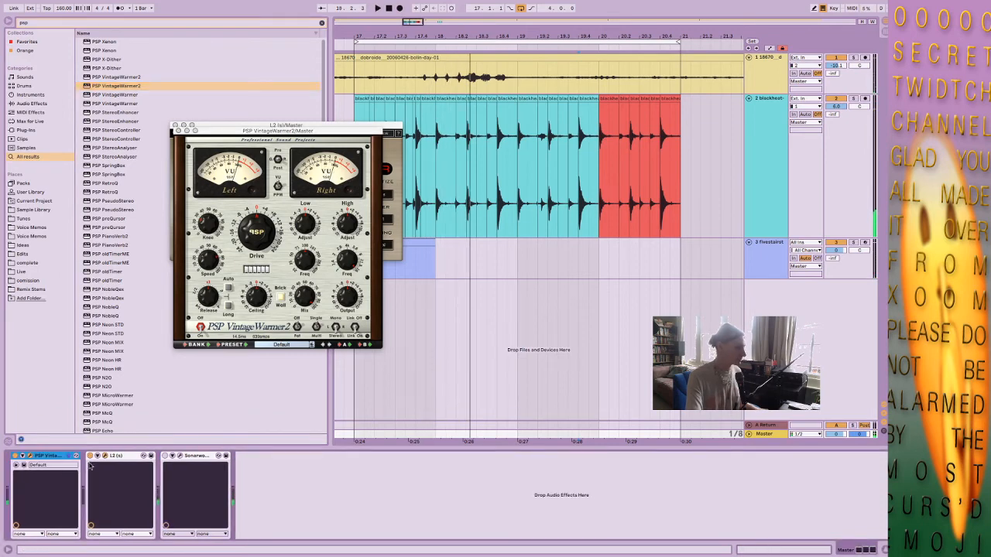
Lower the L2's output ceiling slightly while the loop plays, and close both plug-in windows.
key(space)
click(105, 457)
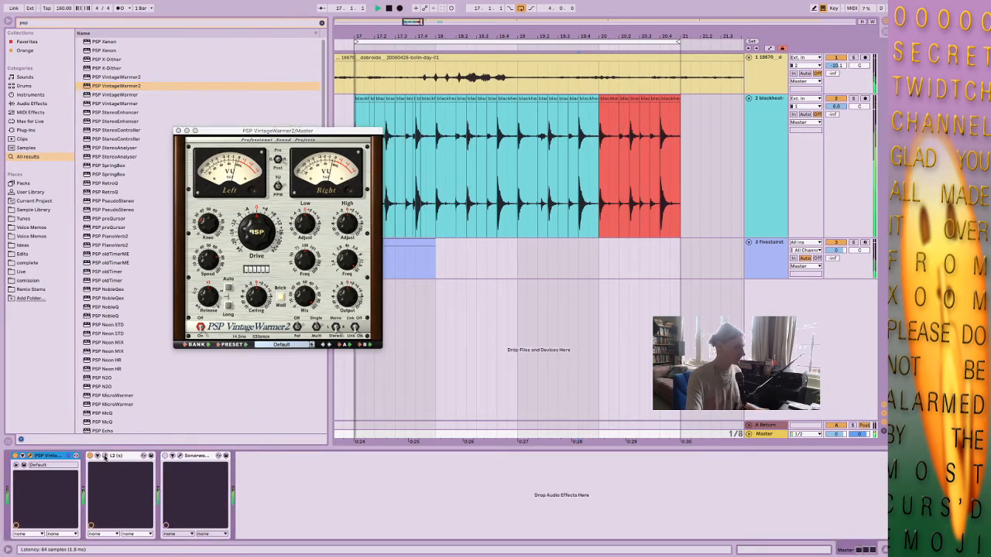
click(105, 457)
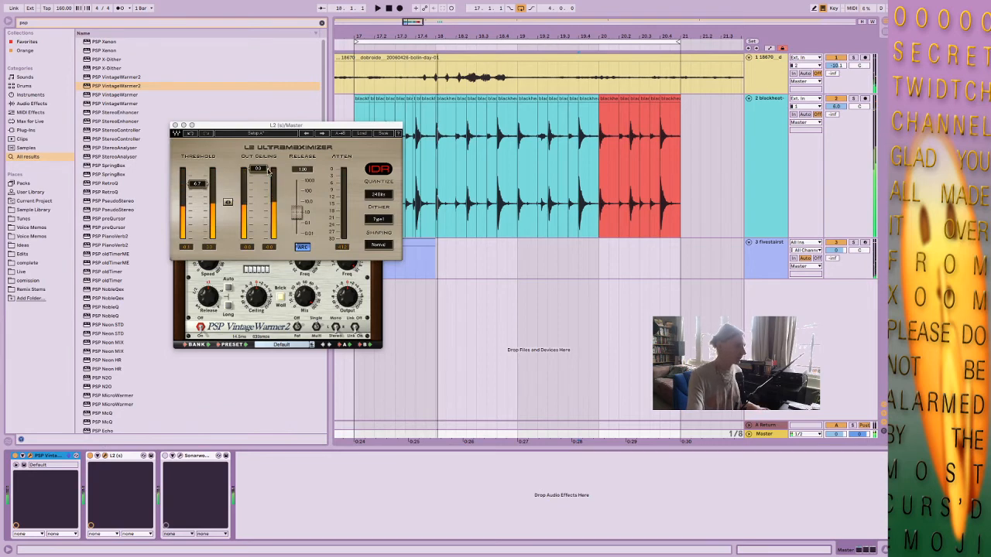
drag(270, 172, 269, 180)
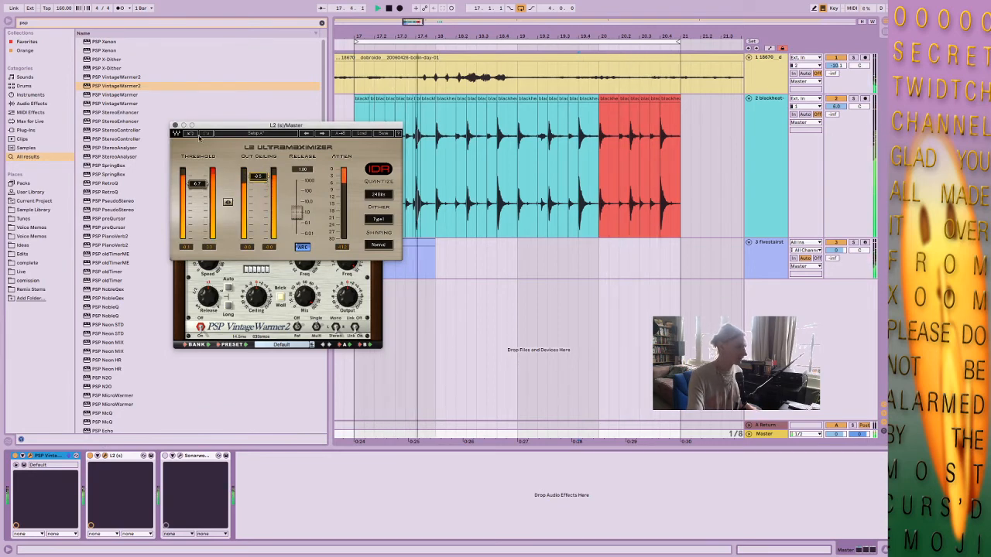
click(175, 124)
click(179, 137)
key(space)
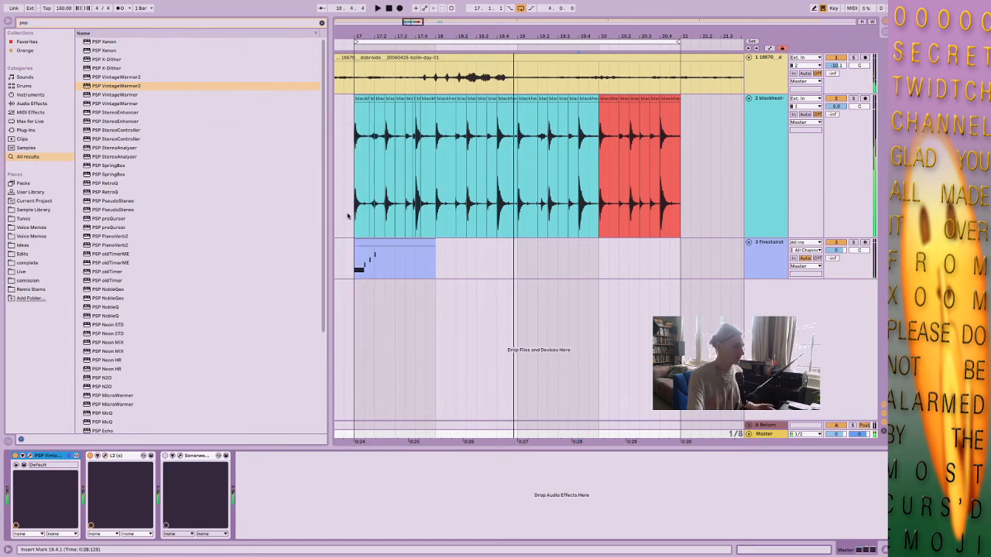
Open the fivestairsteps MIDI clip and delete all of its notes.
double_click(367, 242)
click(299, 464)
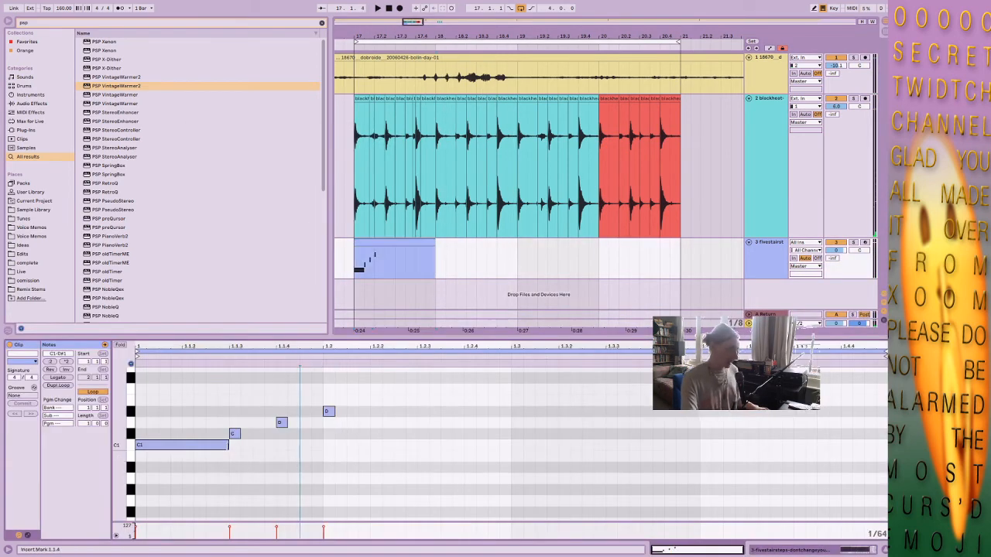
double_click(220, 444)
drag(392, 398, 226, 457)
key(Delete)
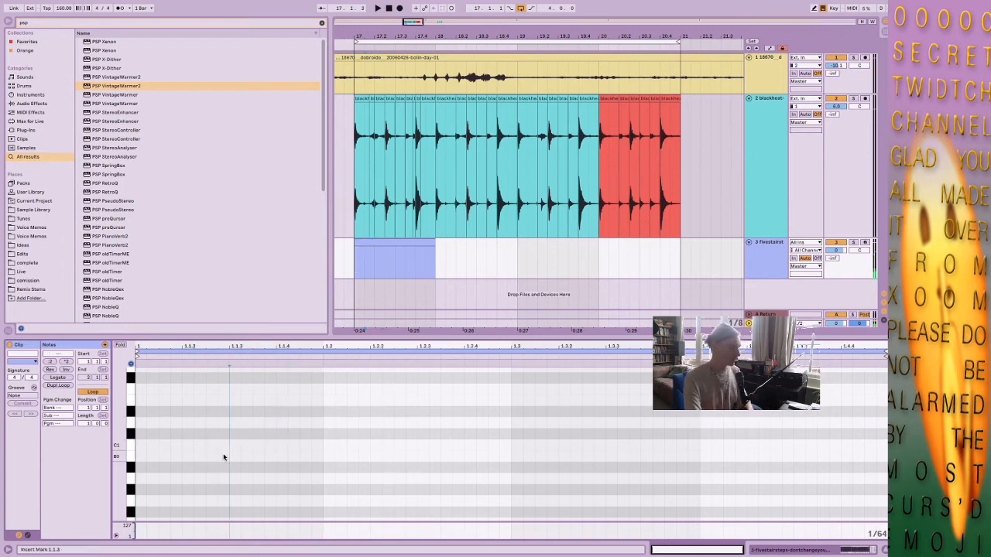
Add a D#1 note from 1.2.3 to 1.3 and extend the looped clip to bar 21.
click(412, 244)
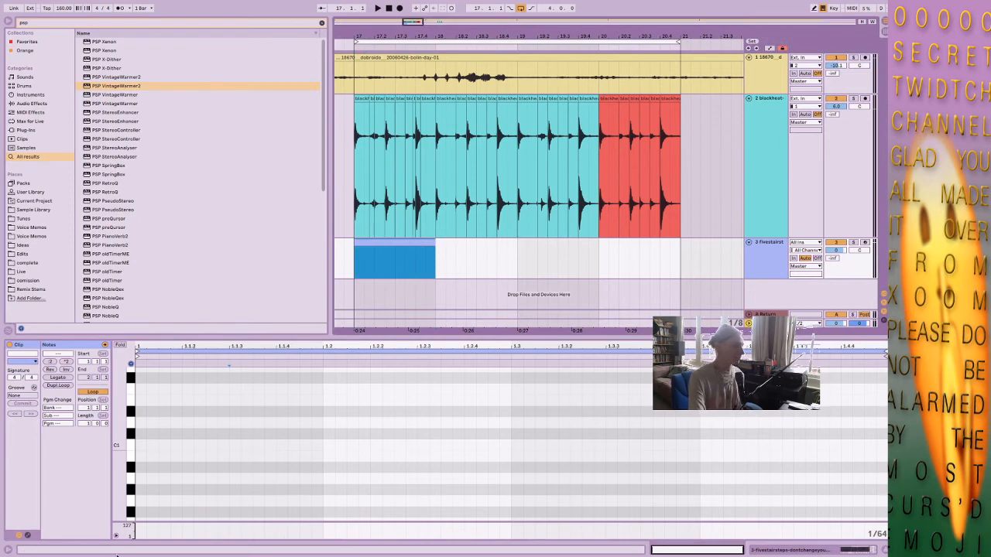
double_click(139, 412)
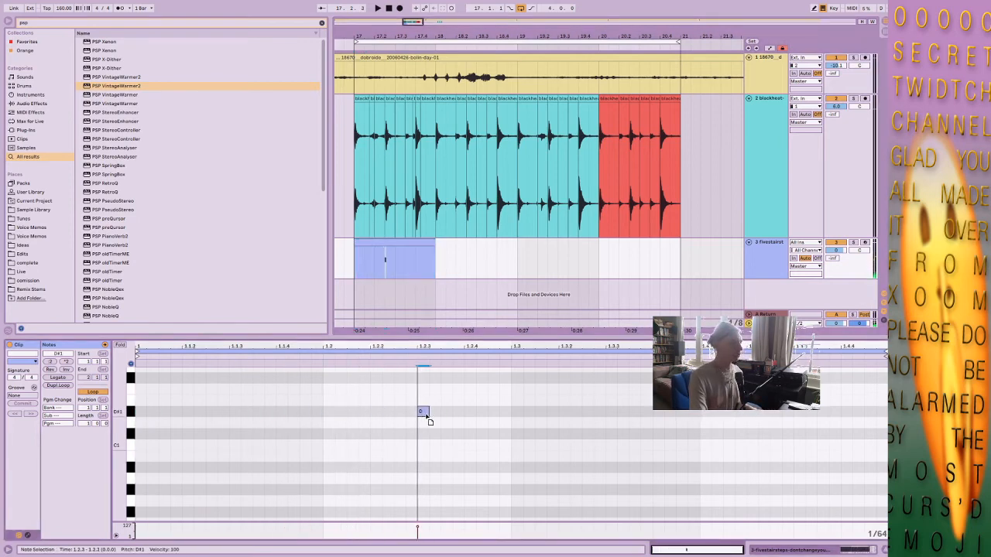
drag(426, 412, 482, 419)
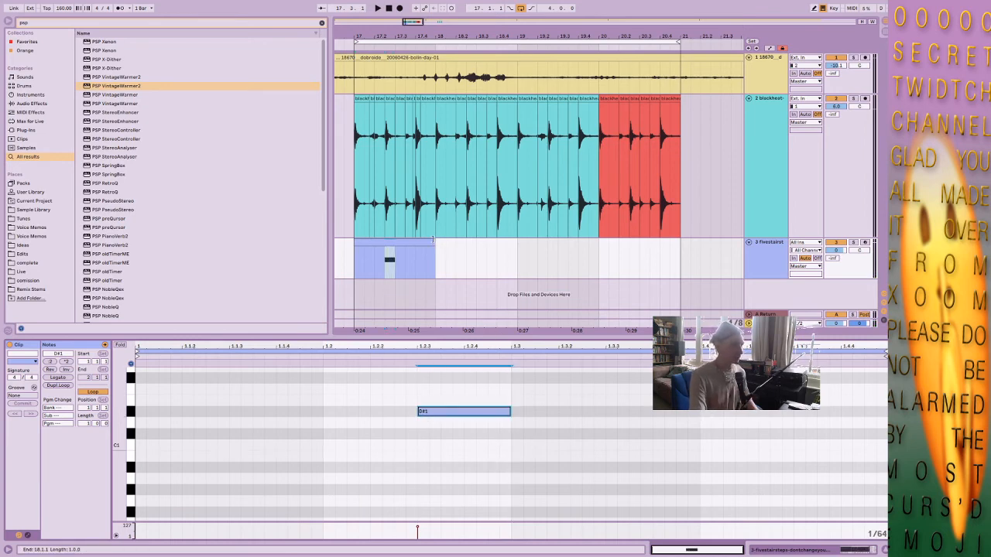
drag(432, 242, 658, 232)
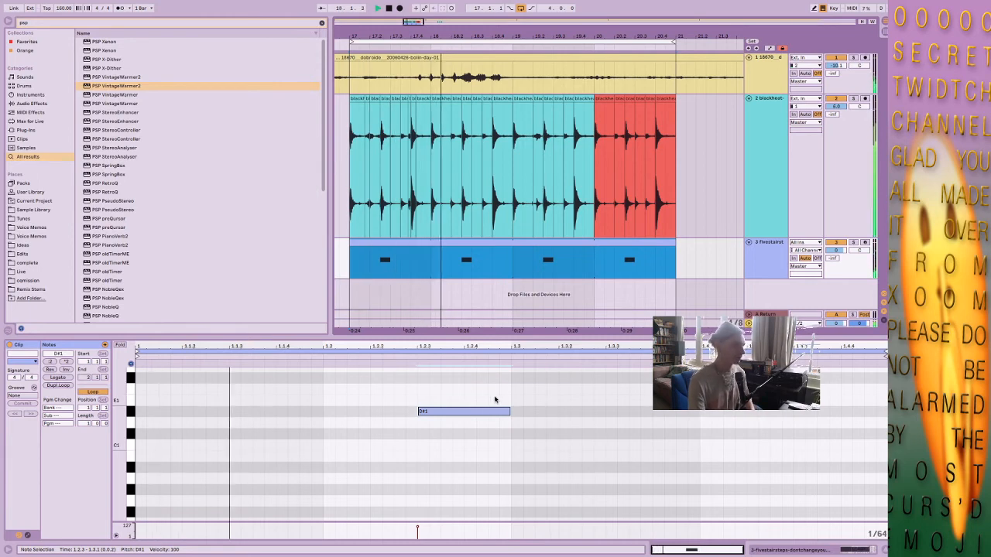
Nudge the D#1 note later in the clip so it starts just after 1.3.3 while the loop plays.
drag(495, 400, 501, 429)
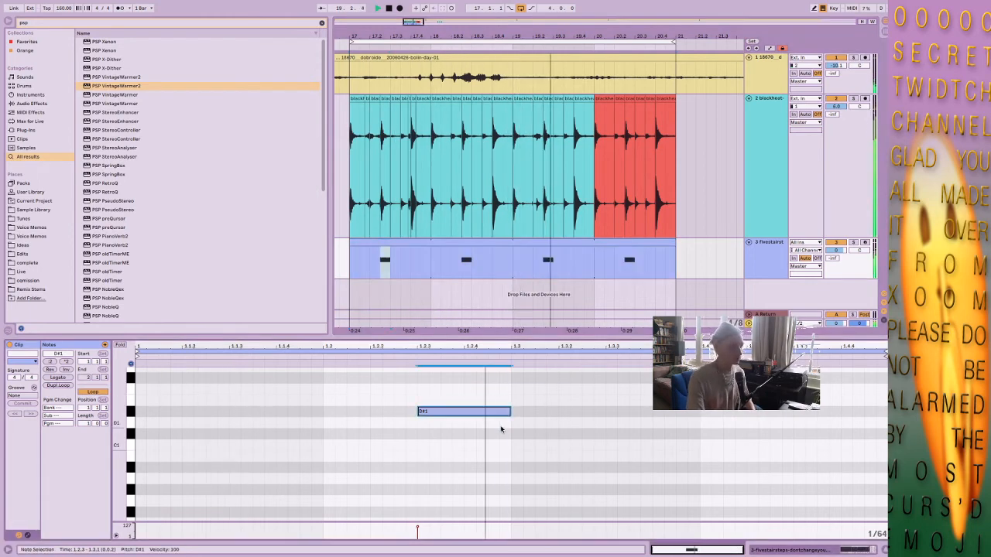
key(Right)
key(Right)
key(Right)
key(Right)
key(Right)
key(Right)
key(Right)
key(Right)
key(Right)
key(Right)
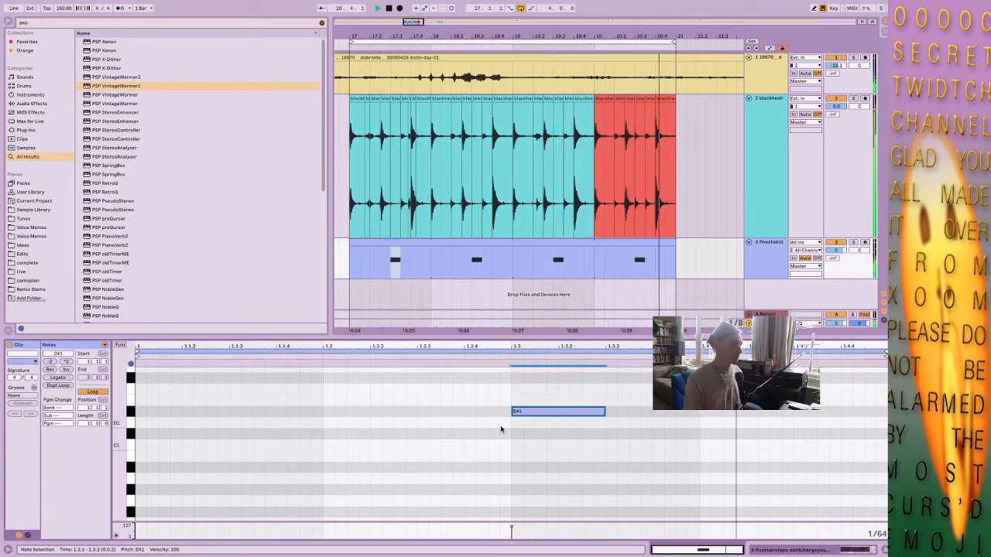
key(Right)
key(Right)
key(Right)
key(Right)
key(Right)
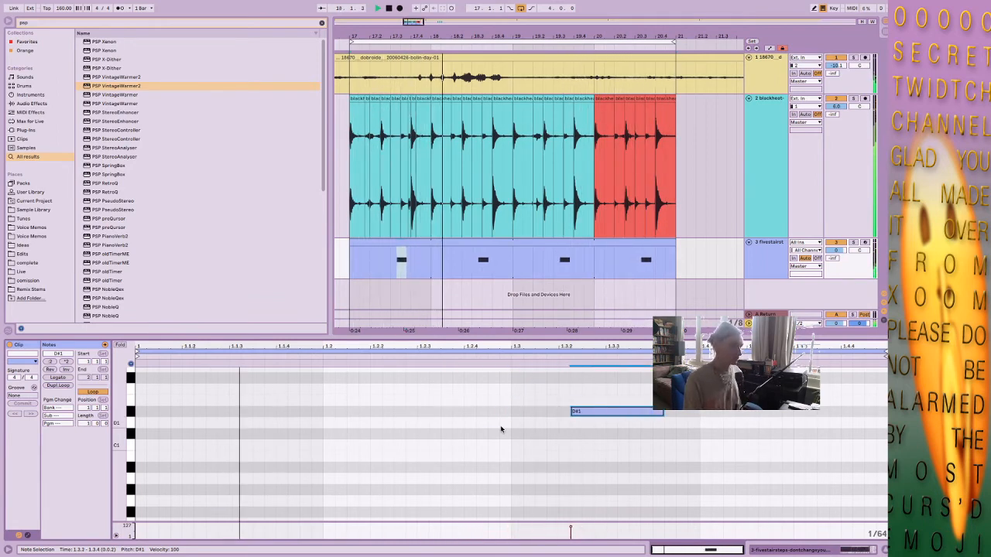
key(Right)
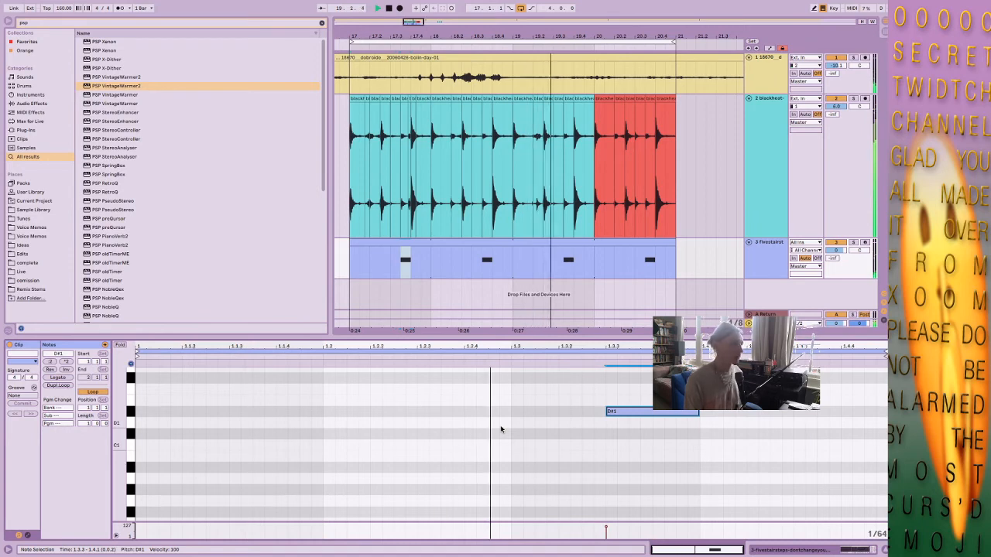
key(Right)
key(Right)
key(Right)
key(Right)
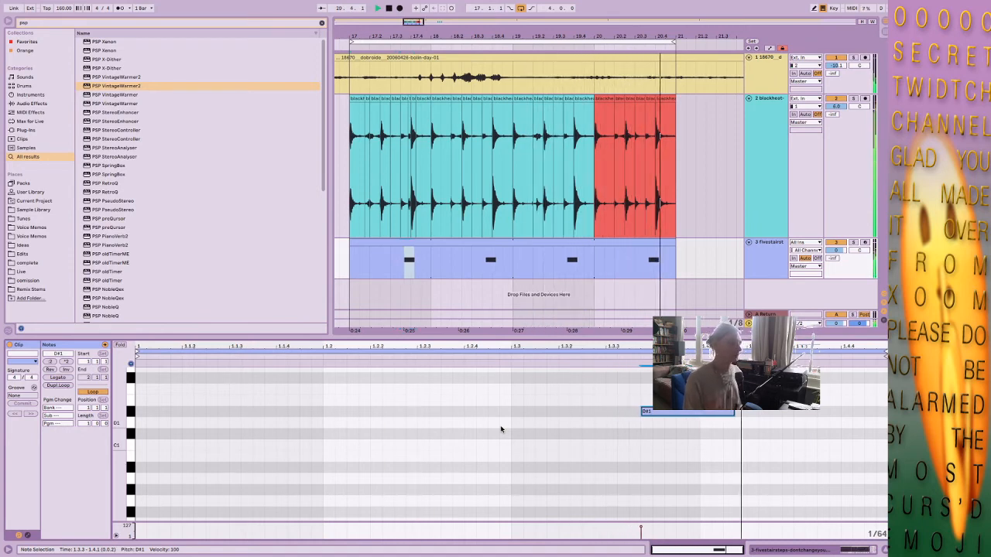
Shorten the D#1 note, nudge it to start at 1.4.3 and lengthen it to the end of the bar.
key(shift+Left)
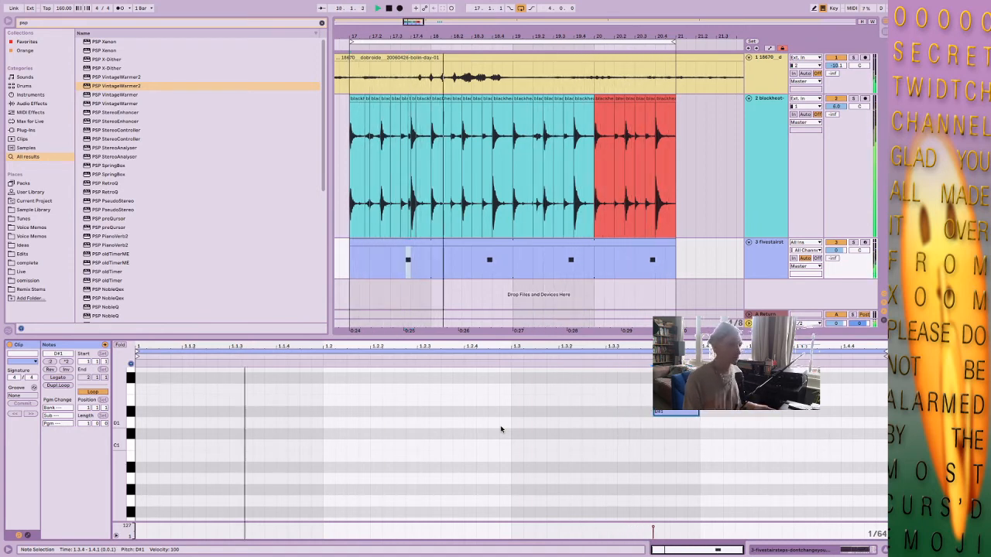
key(Left)
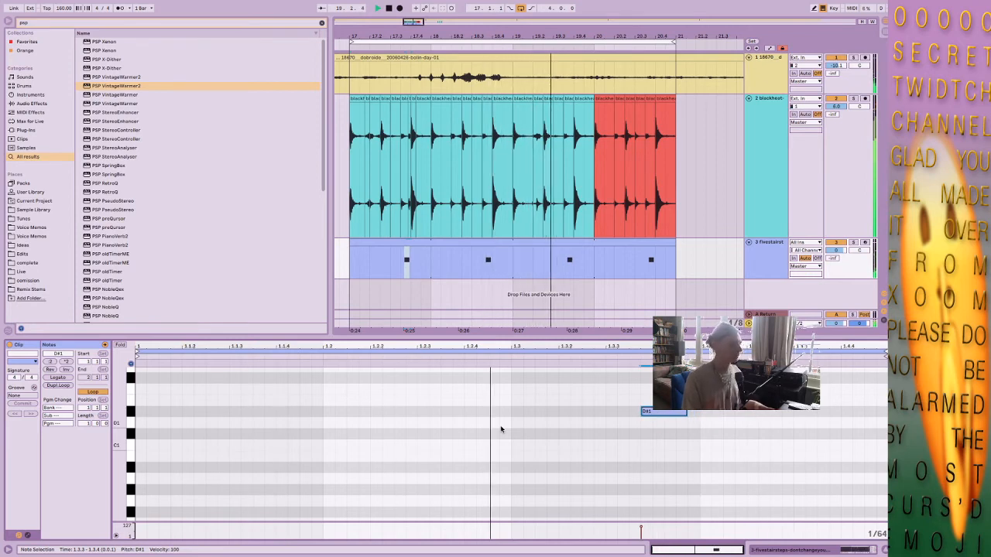
key(Right)
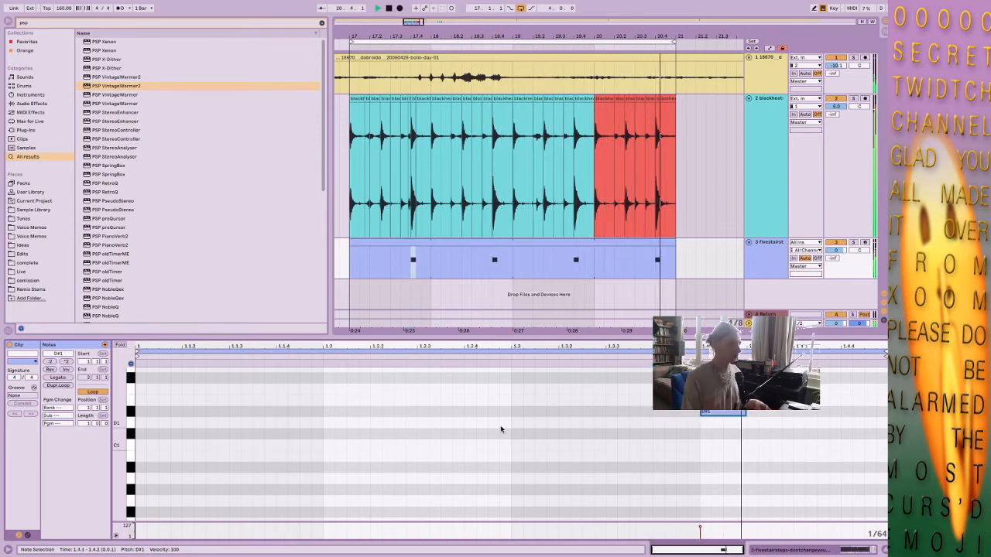
key(Right)
key(Right)
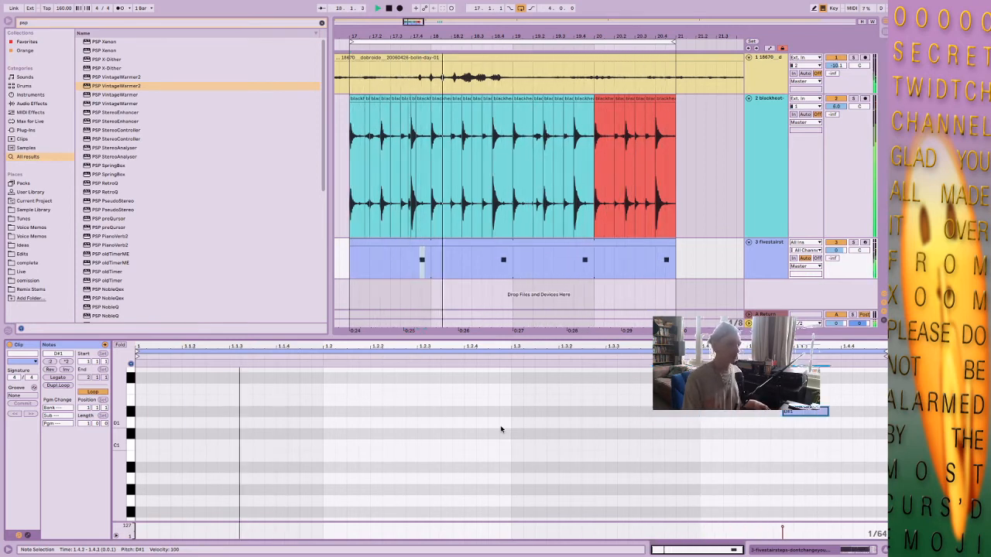
key(Left)
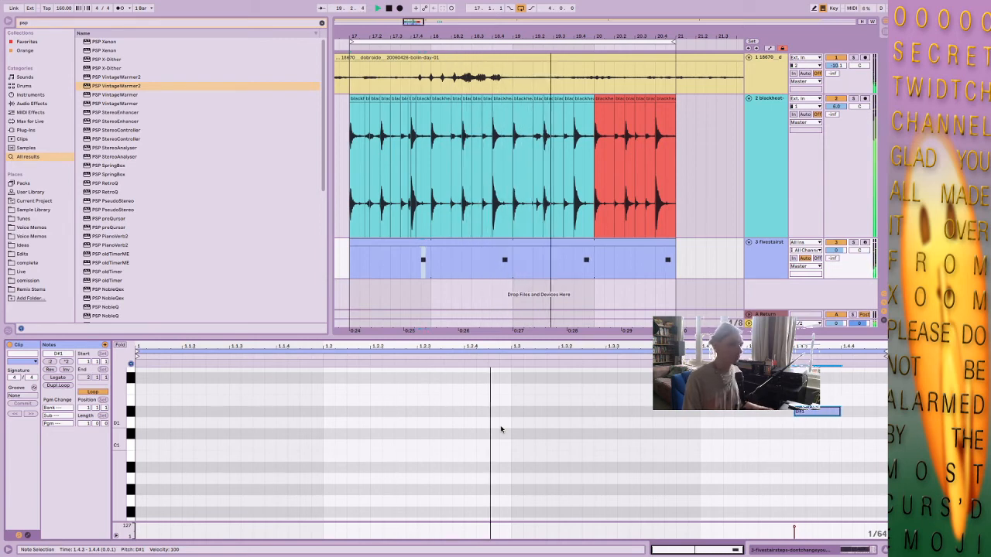
key(shift+Right)
key(shift+Right)
key(shift+Right)
key(shift+Right)
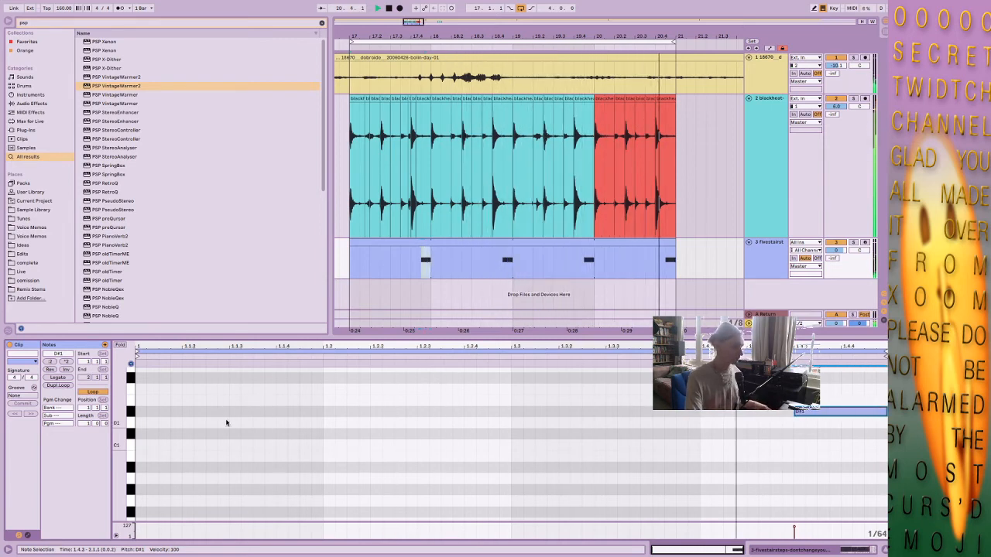
Duplicate the clip's loop to two bars and delete the copied D#1 note at 2.4.3.
click(58, 385)
drag(479, 382, 488, 442)
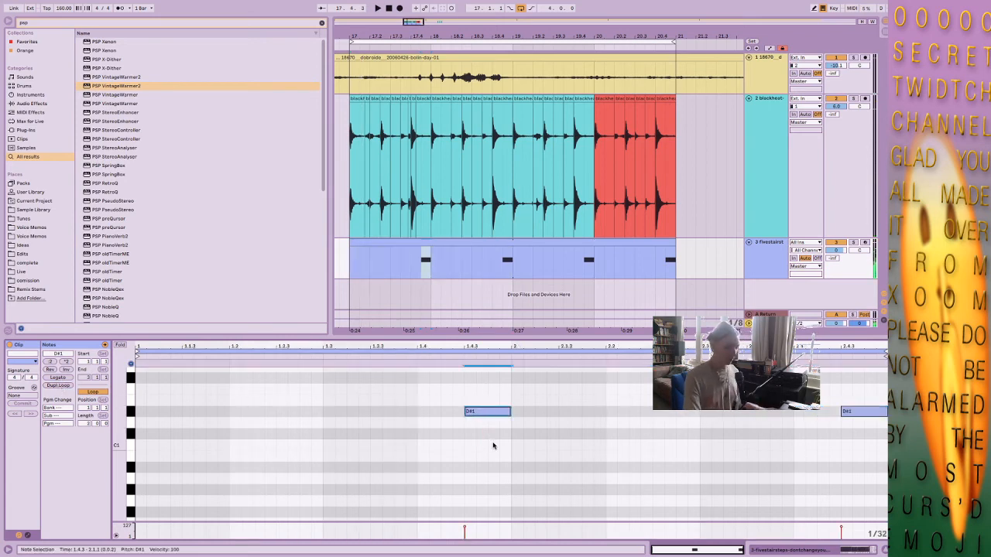
drag(865, 381, 878, 468)
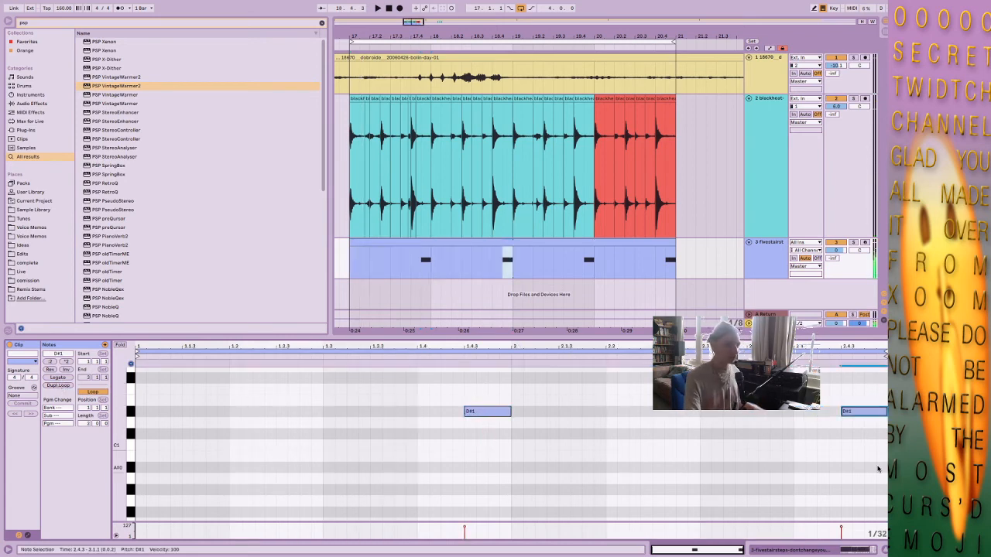
key(Delete)
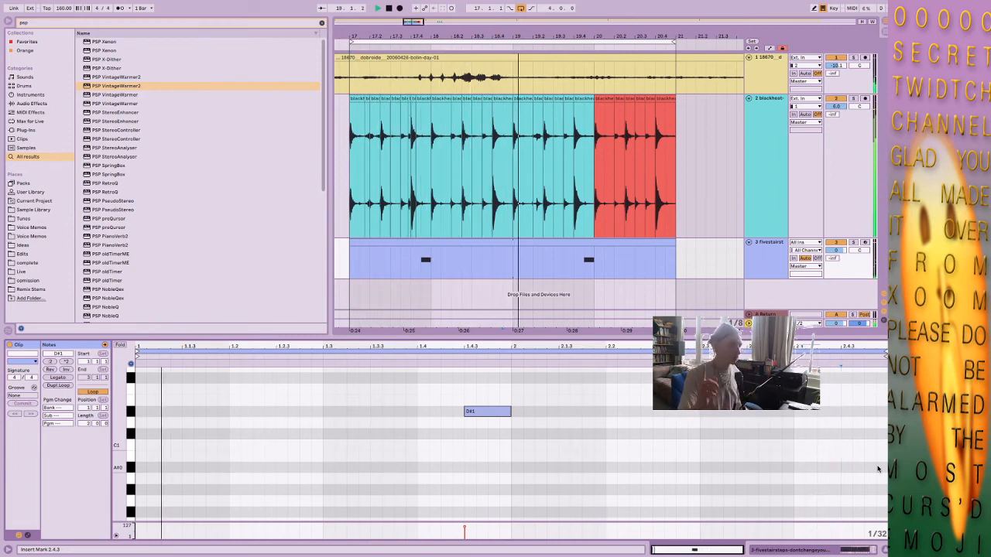
Add a G1 note in the clip's second bar and adjust it to run from 2.3.3 to 2.4 while the loop plays.
scroll(858, 446, up, 1)
scroll(857, 445, up, 3)
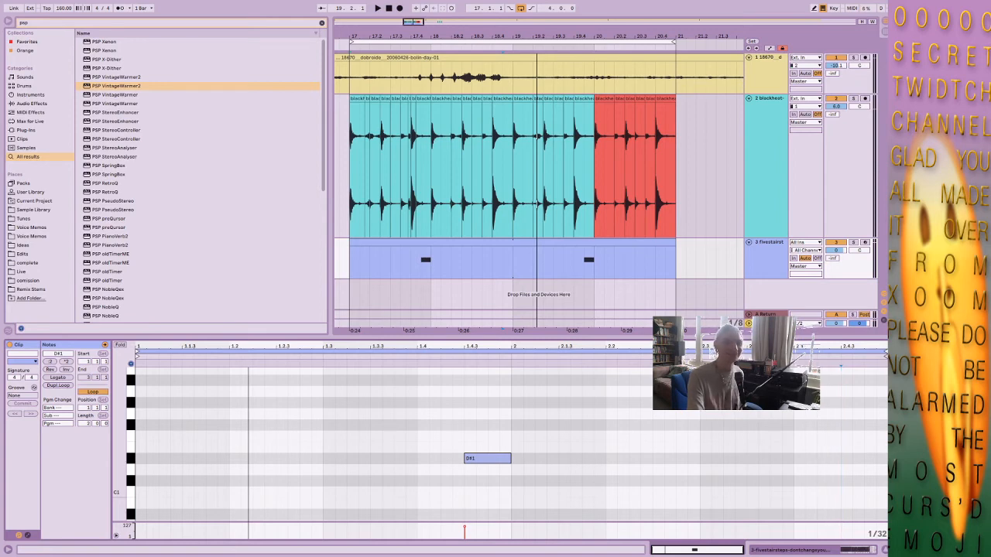
click(473, 245)
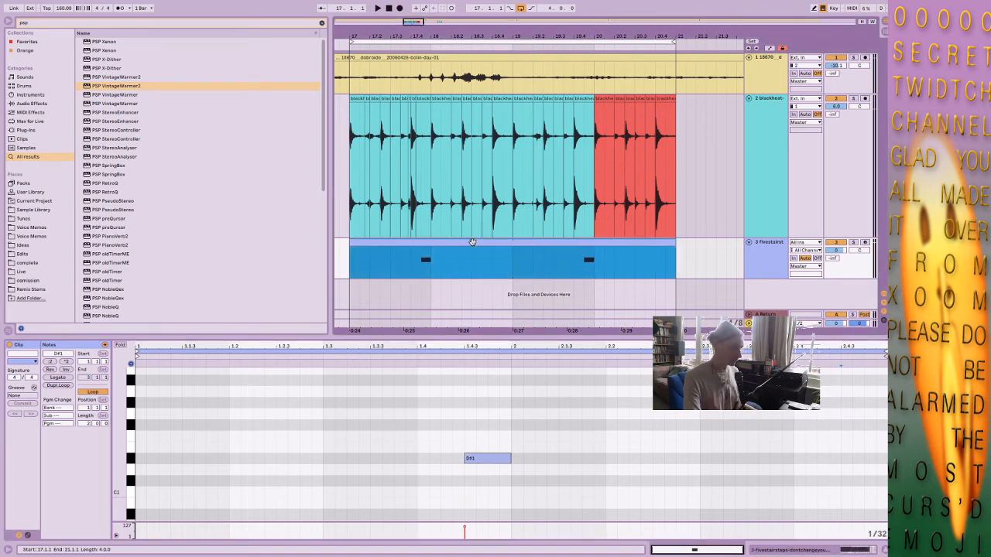
key(space)
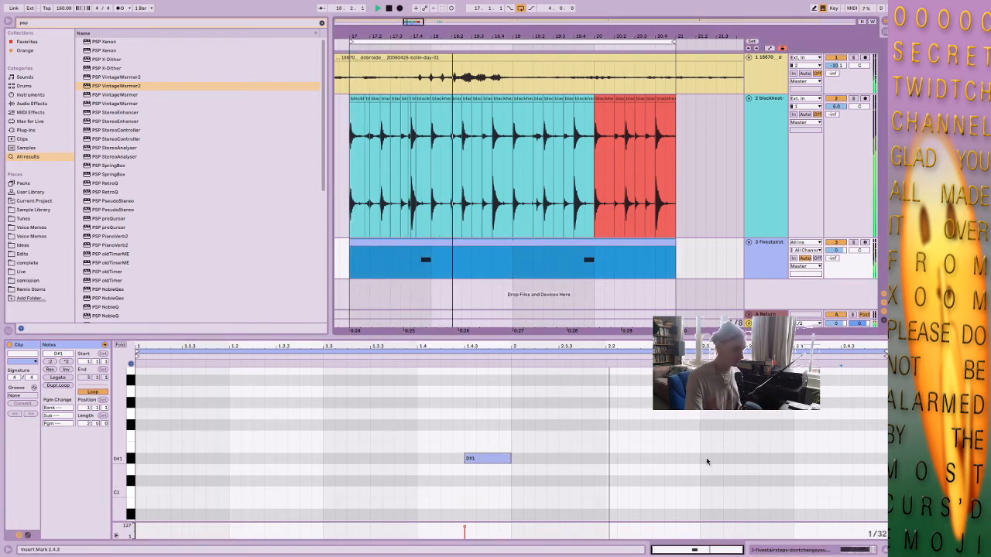
double_click(836, 425)
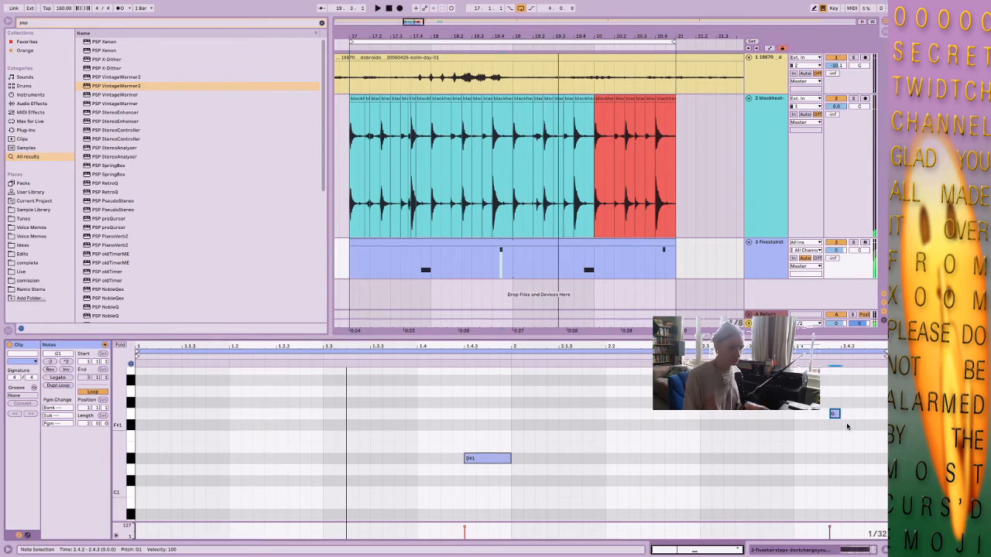
key(Left)
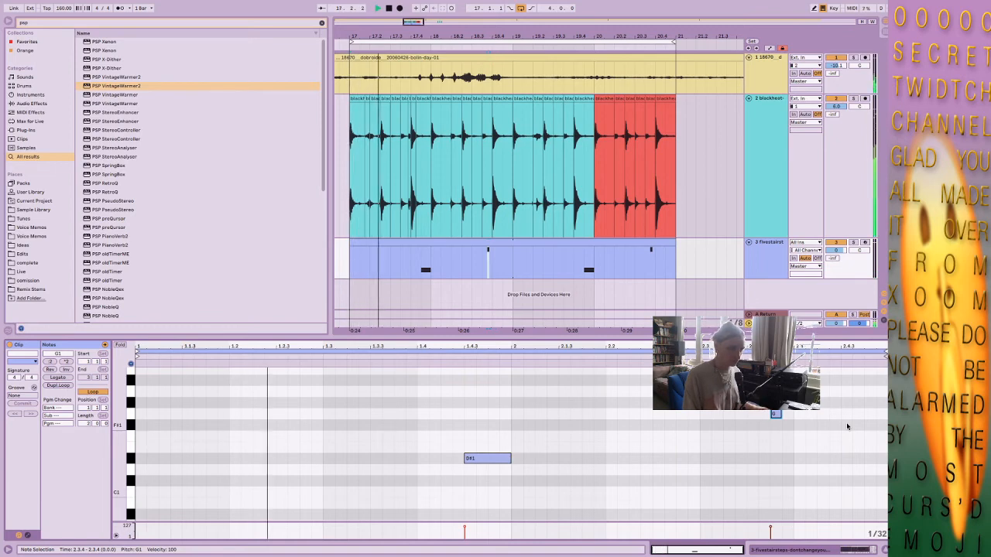
key(shift+Right)
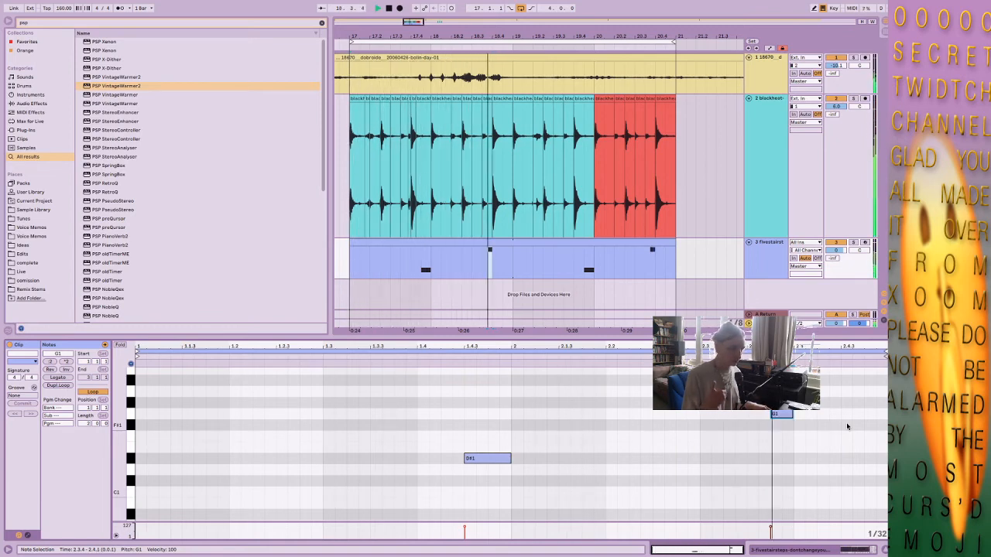
key(Left)
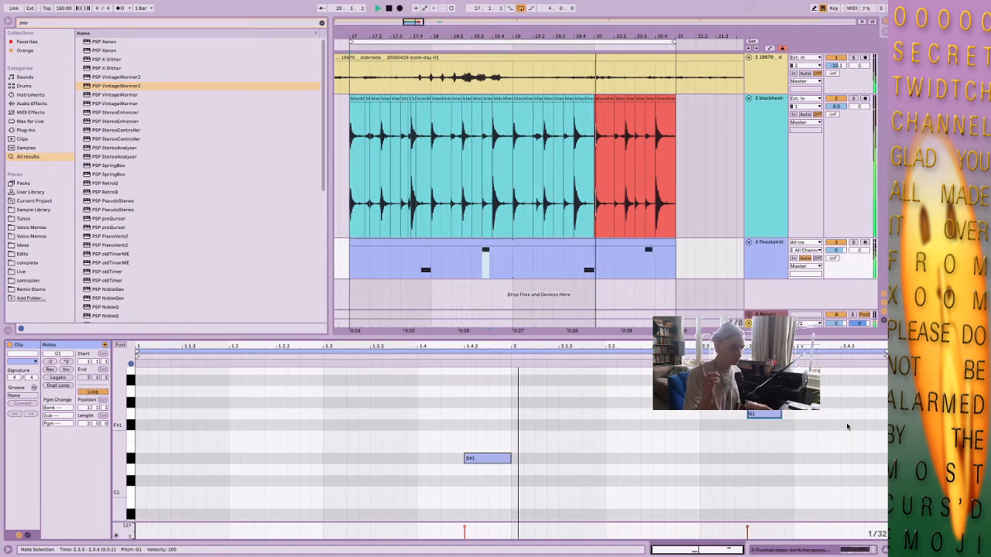
key(shift+Right)
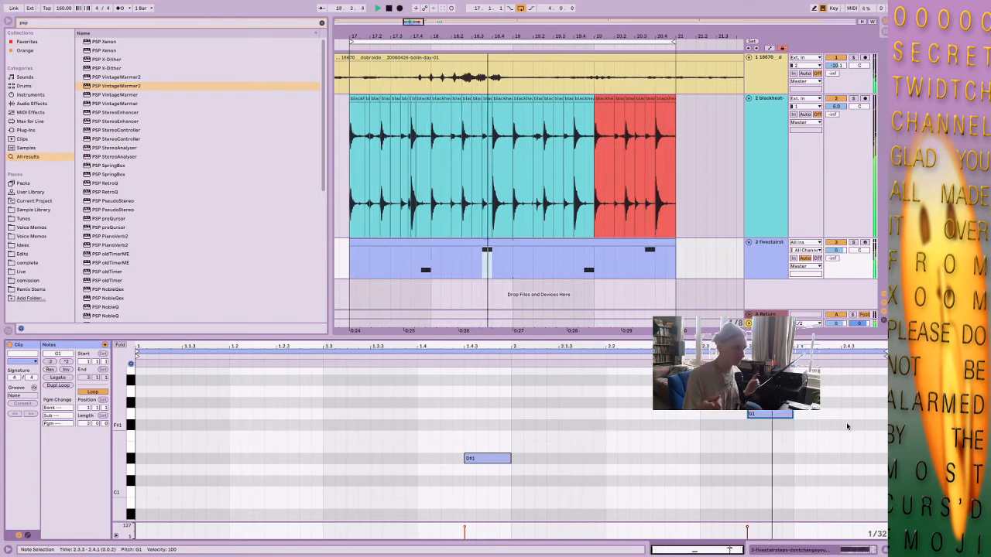
key(shift+Right)
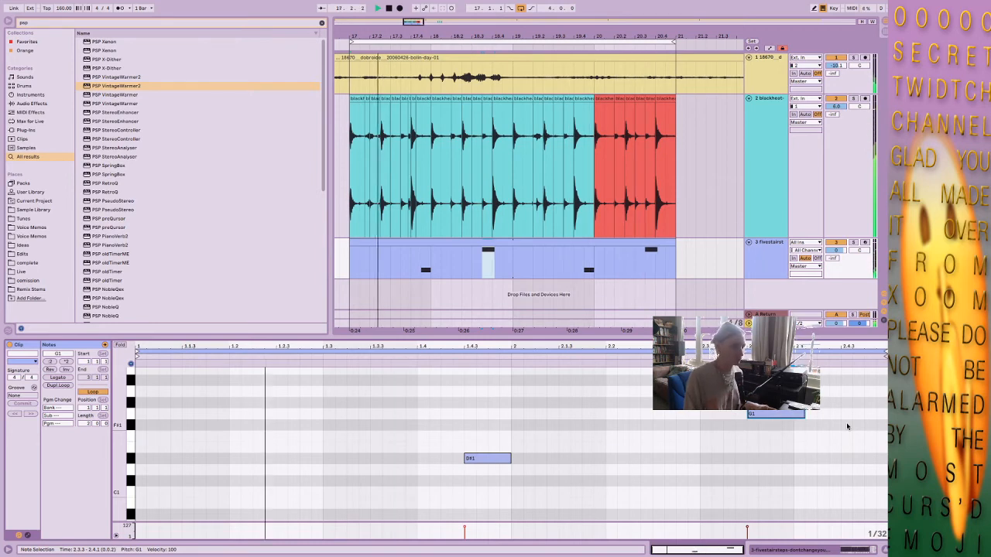
key(shift+Left)
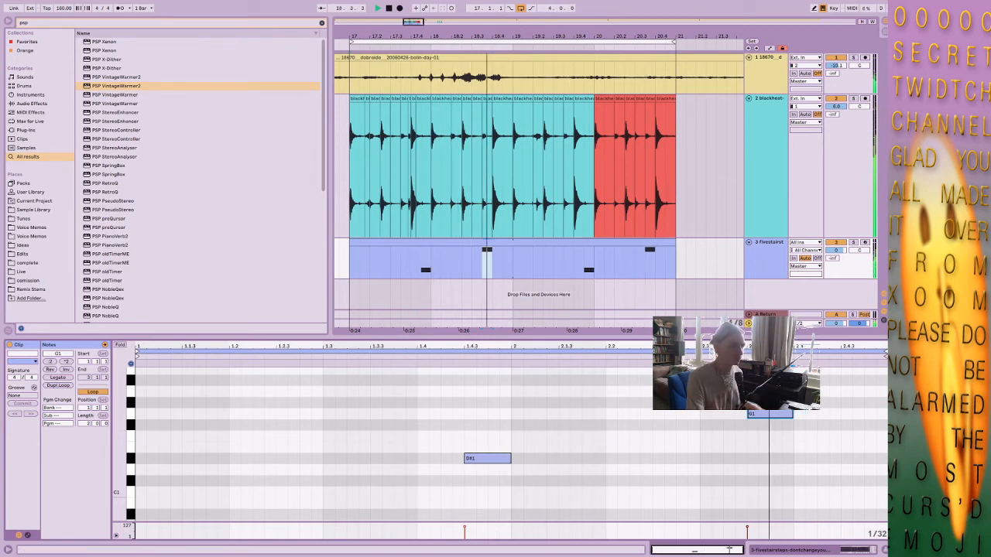
Examine the Master's effects chain and the sliced break in the fivestairsteps track's Simpler while auditioning the loop.
double_click(764, 324)
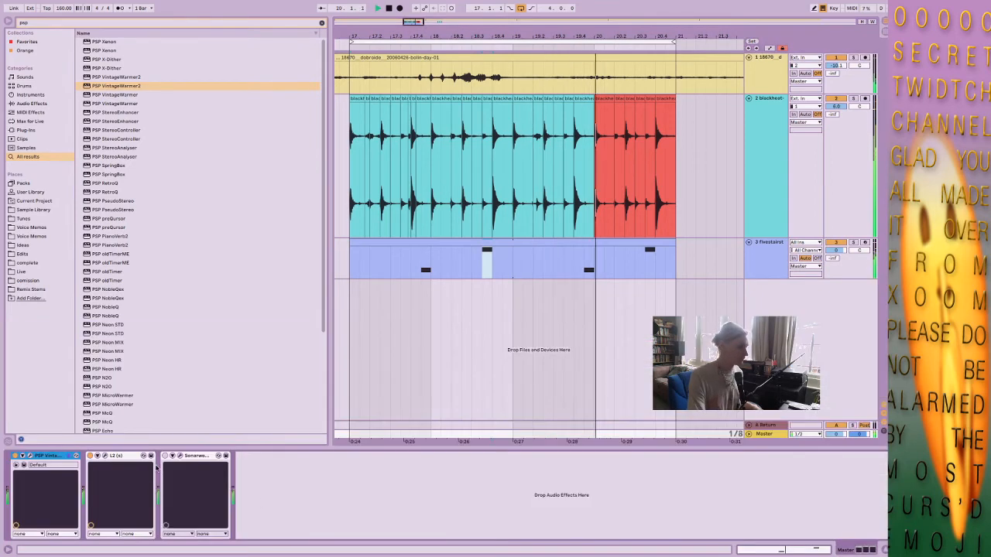
click(769, 254)
key(space)
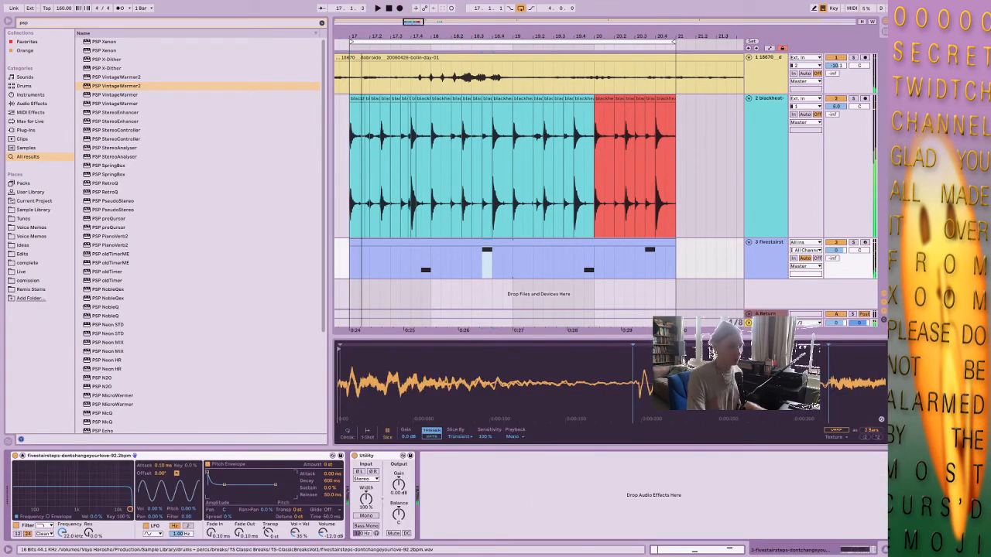
scroll(735, 379, down, 5)
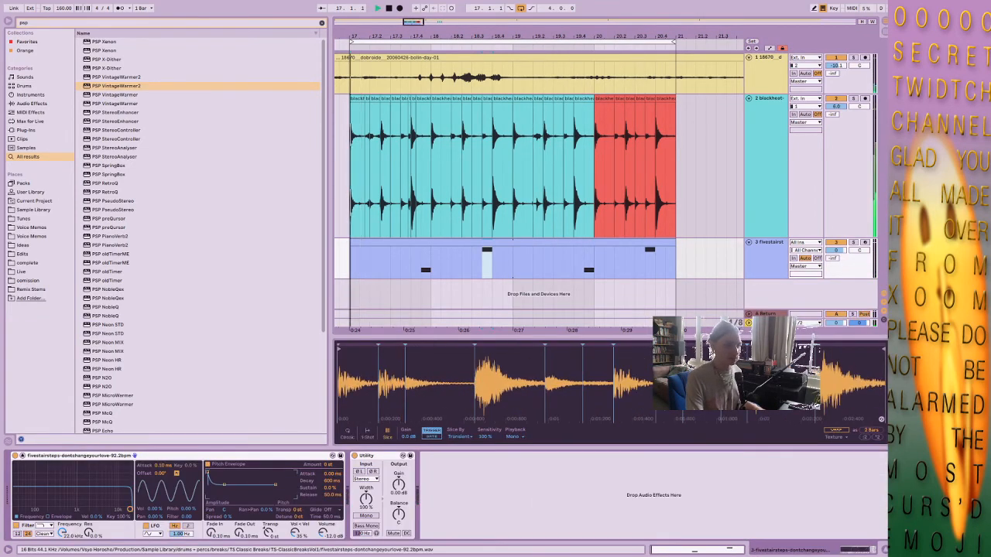
key(space)
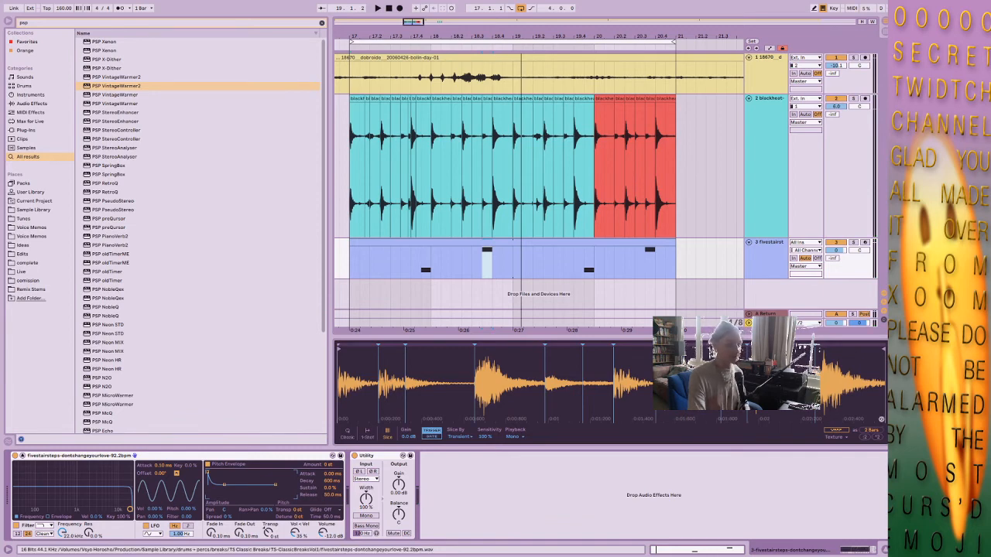
click(483, 266)
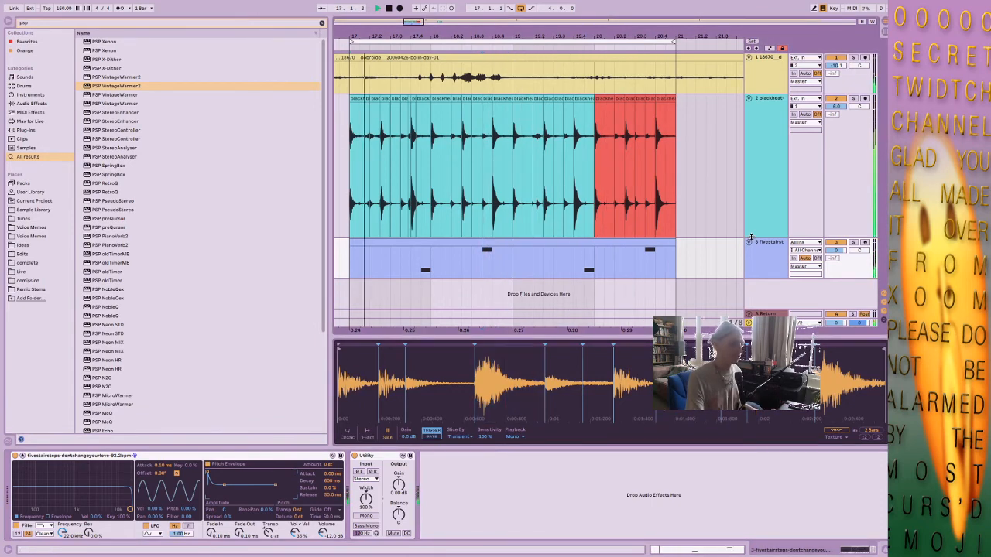
click(759, 256)
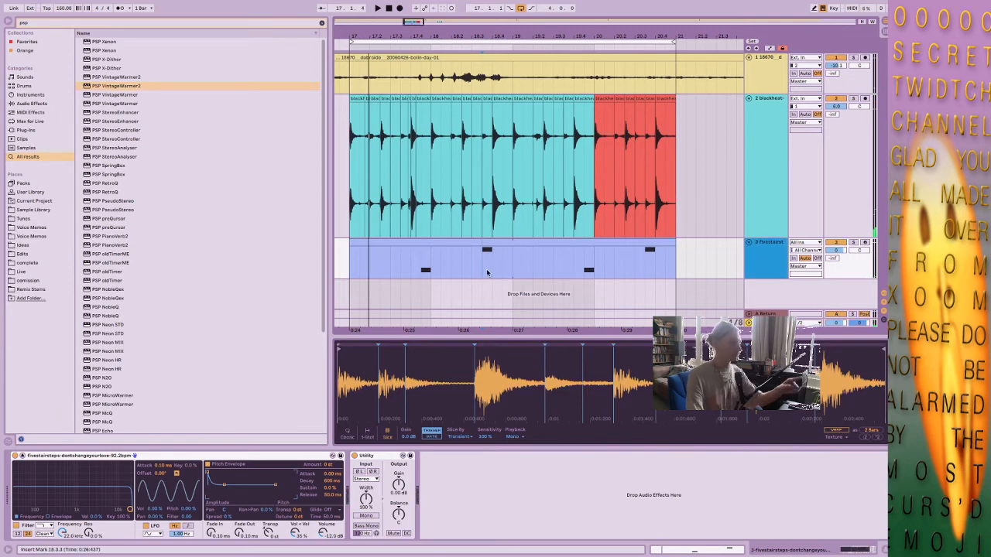
right_click(769, 264)
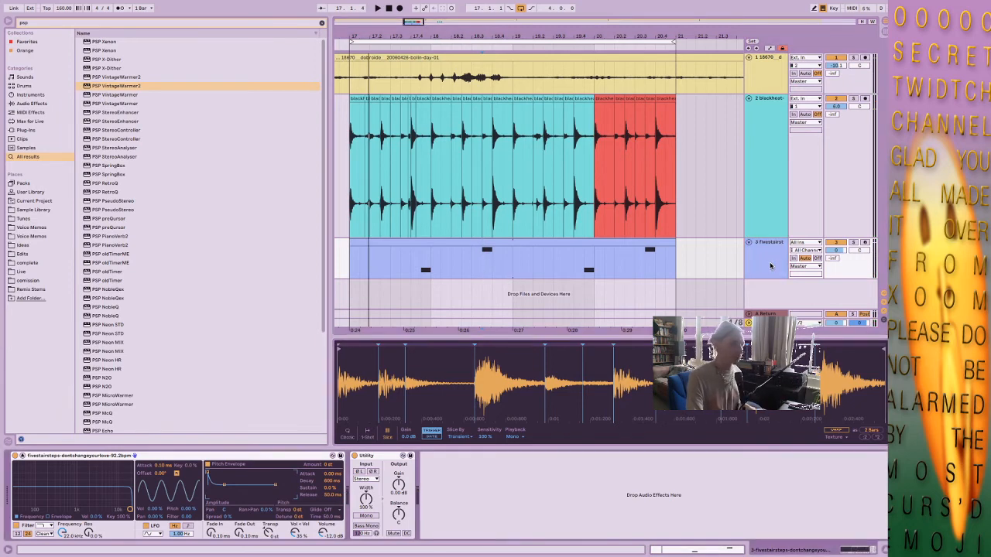
Add a D1 note from 1.2.3 to 1.3 in the fivestairsteps clip and copy it to E1 from 2.2.3 to 2.3.
click(564, 242)
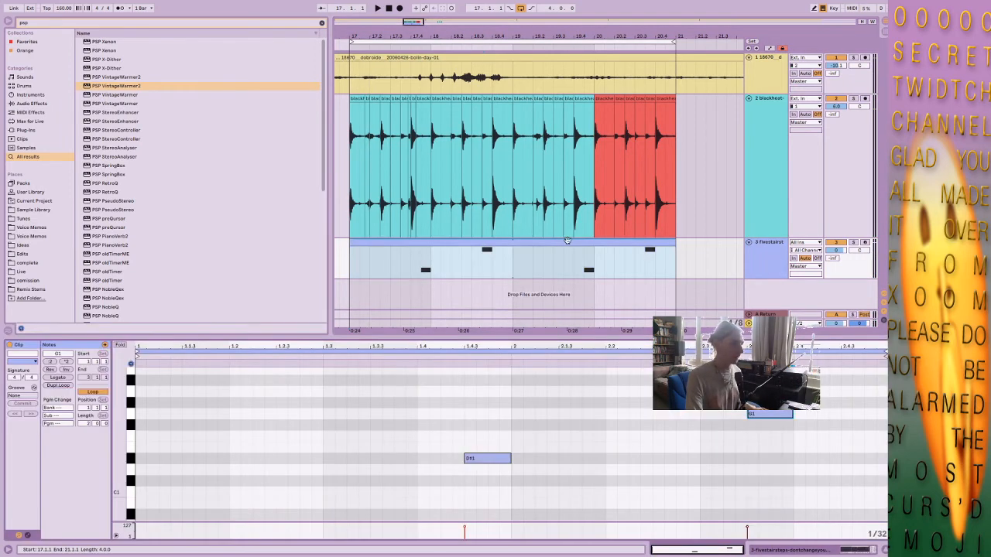
double_click(235, 469)
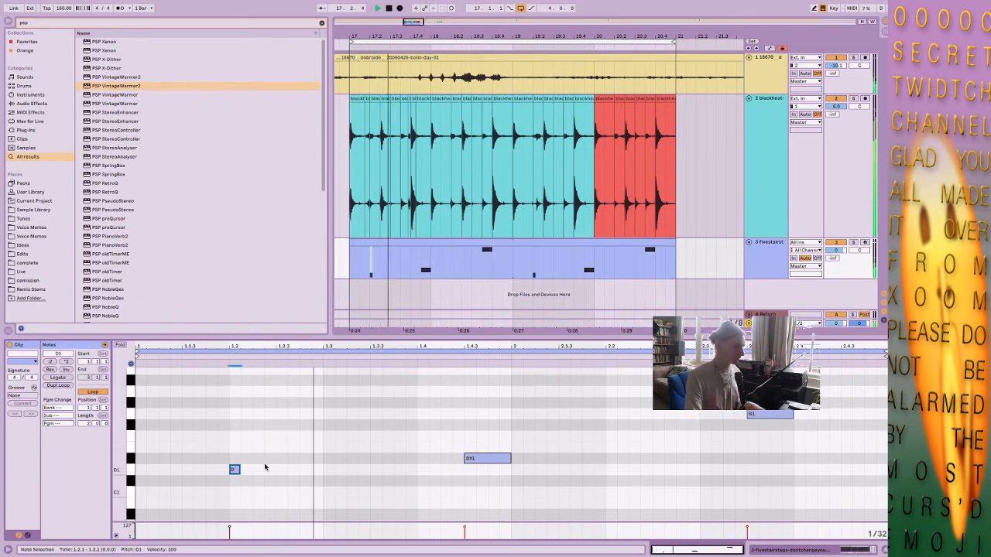
mouse_move(236, 472)
mouse_down()
mouse_move(254, 480)
mouse_move(322, 470)
mouse_up()
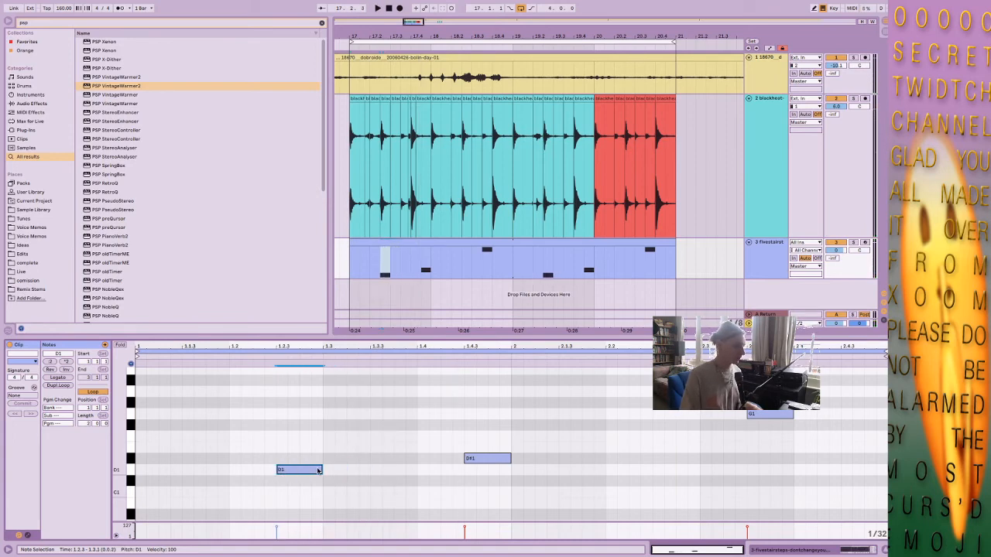
mouse_move(317, 470)
mouse_down()
mouse_move(601, 480)
mouse_move(686, 458)
mouse_up()
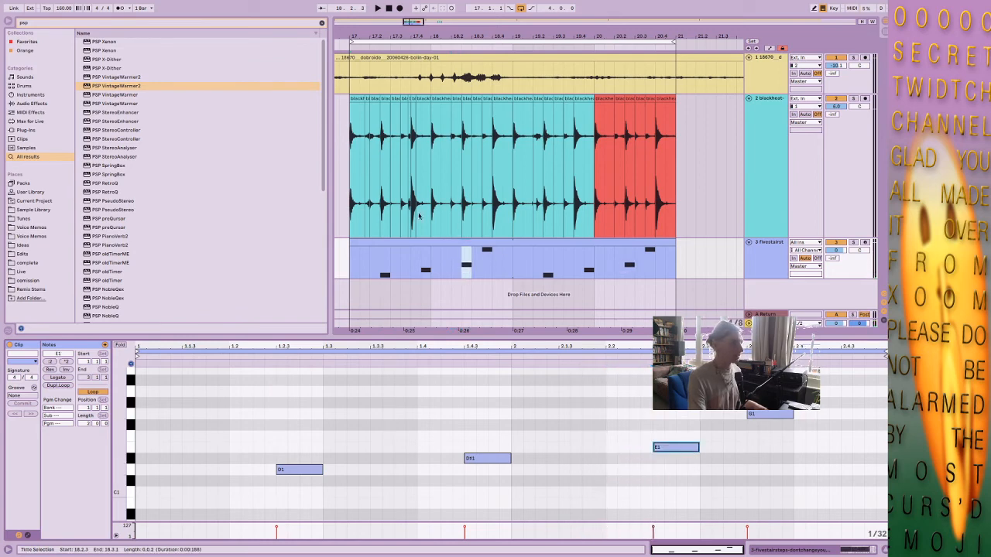
Add a C1 note from 1.1.3 to 1.2 in the fivestairsteps clip and play the loop.
click(383, 114)
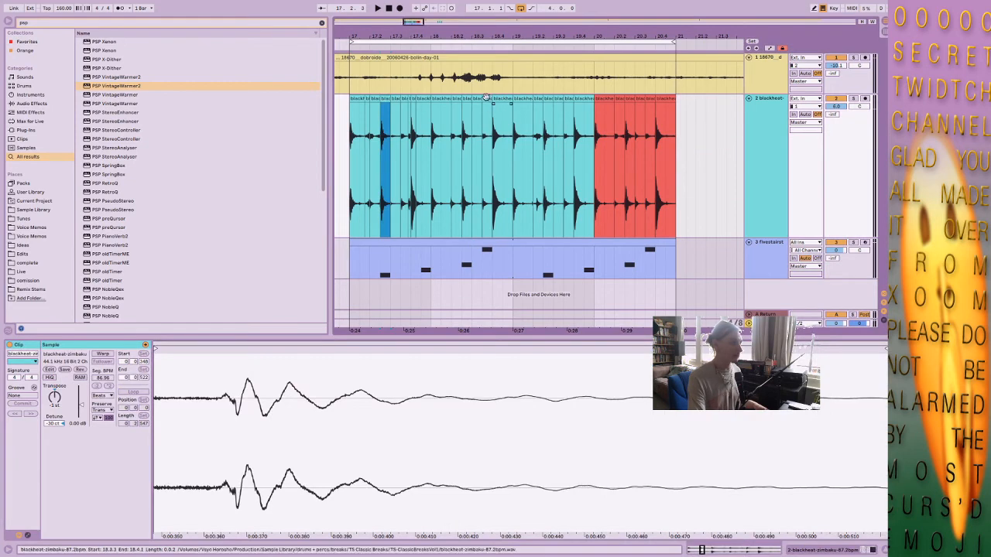
click(375, 243)
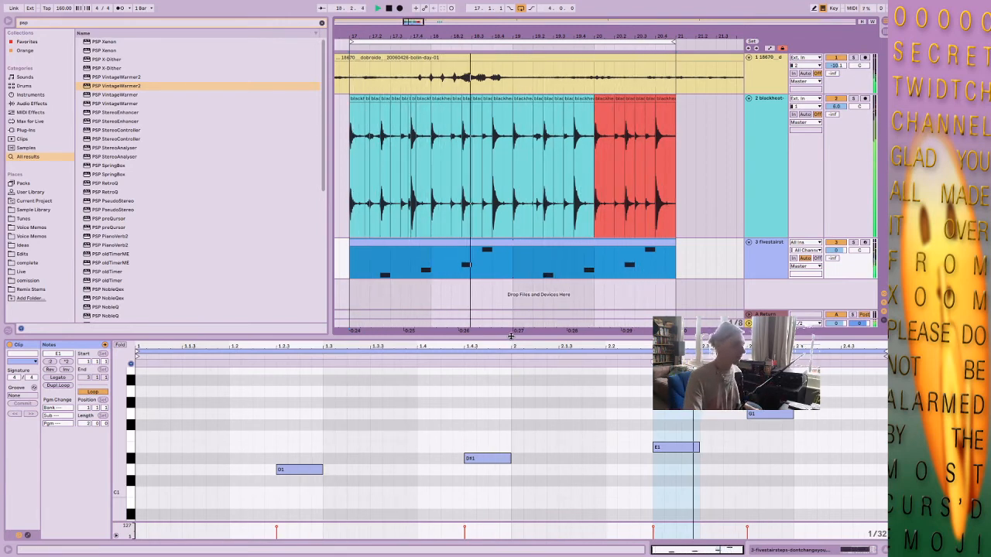
double_click(776, 259)
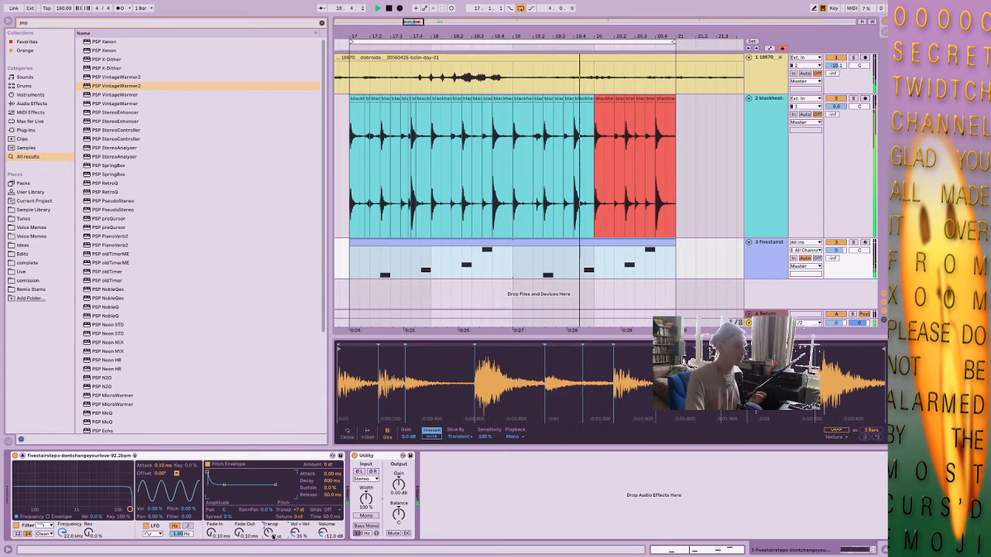
double_click(452, 241)
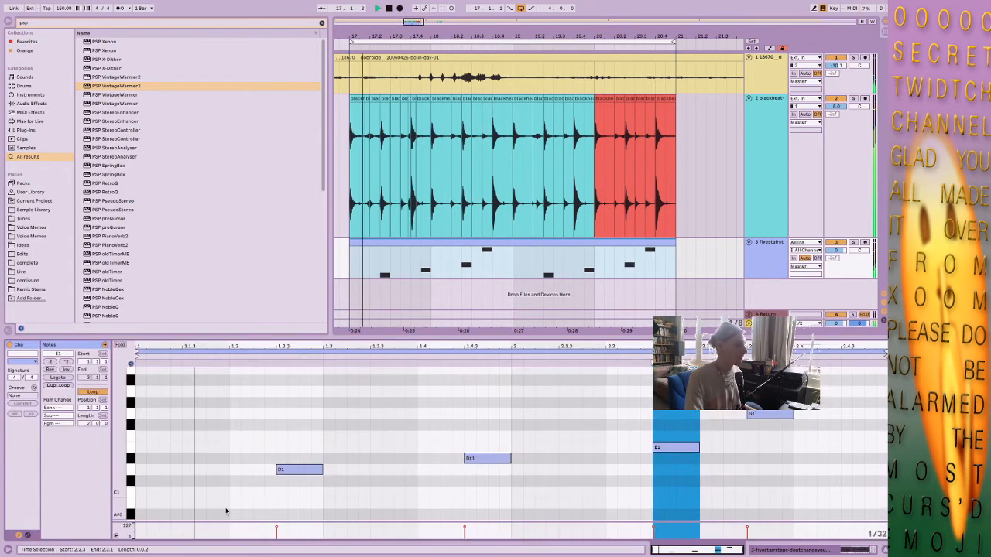
key(space)
double_click(181, 493)
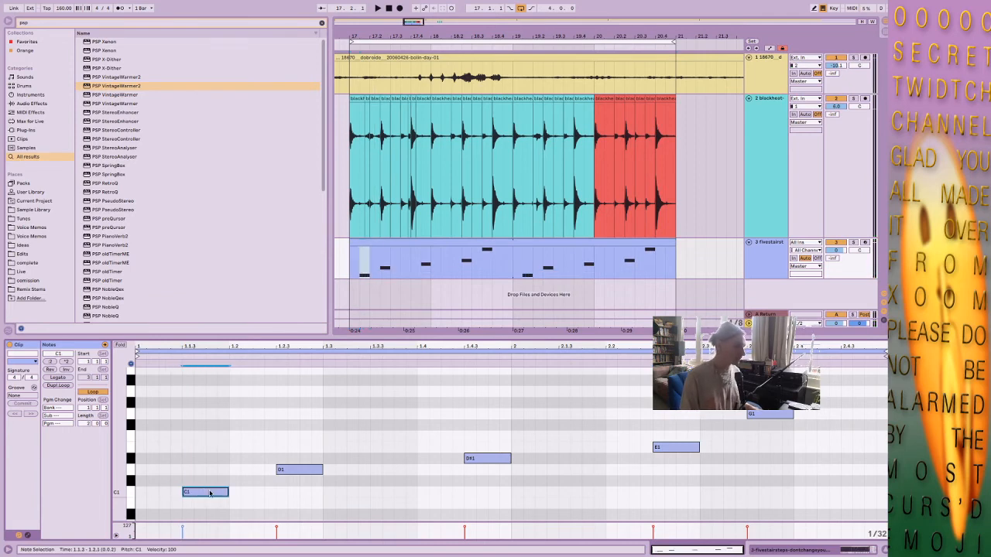
key(space)
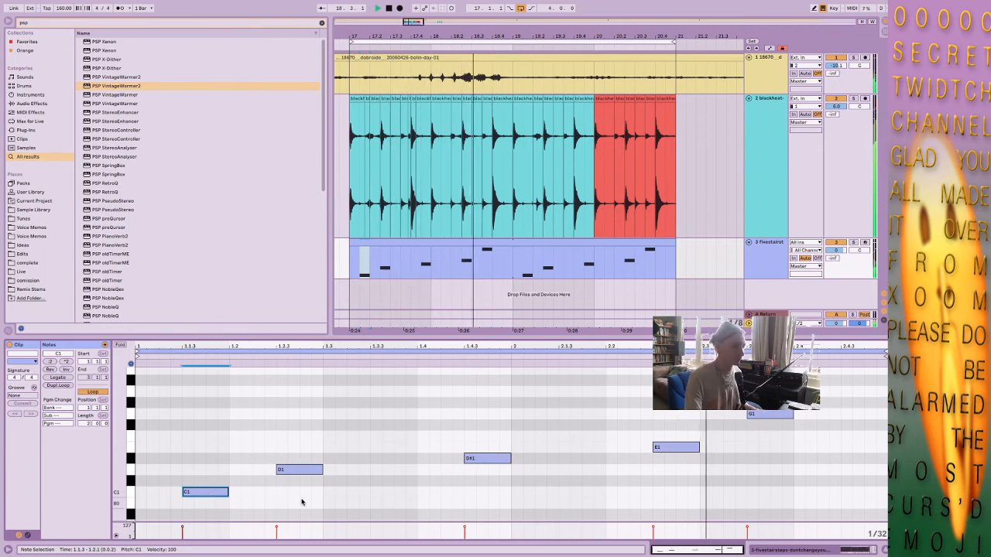
Add a short note at 2.2 in the clip's second bar, transpose it to F#1 and duplicate it to 2.2.2.
double_click(566, 493)
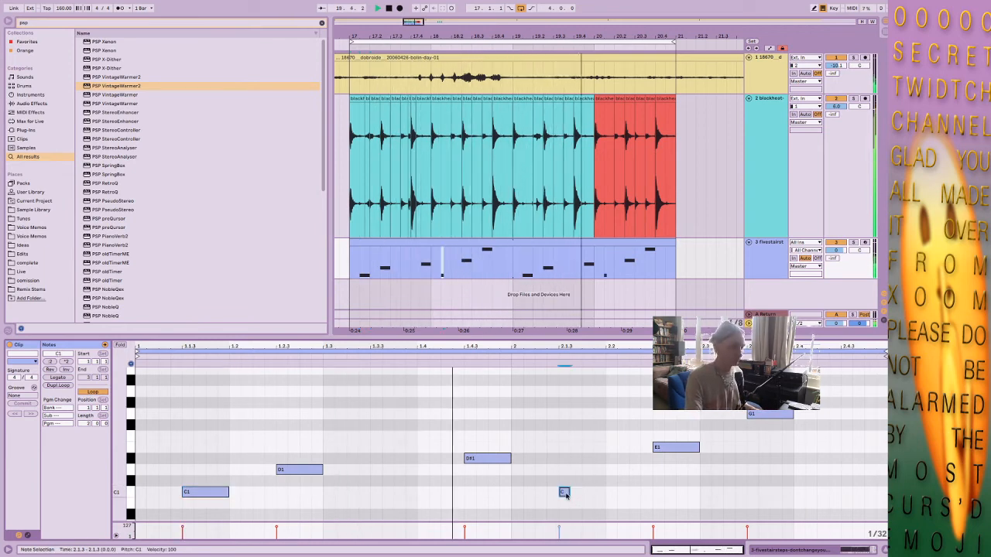
key(Right)
key(Right)
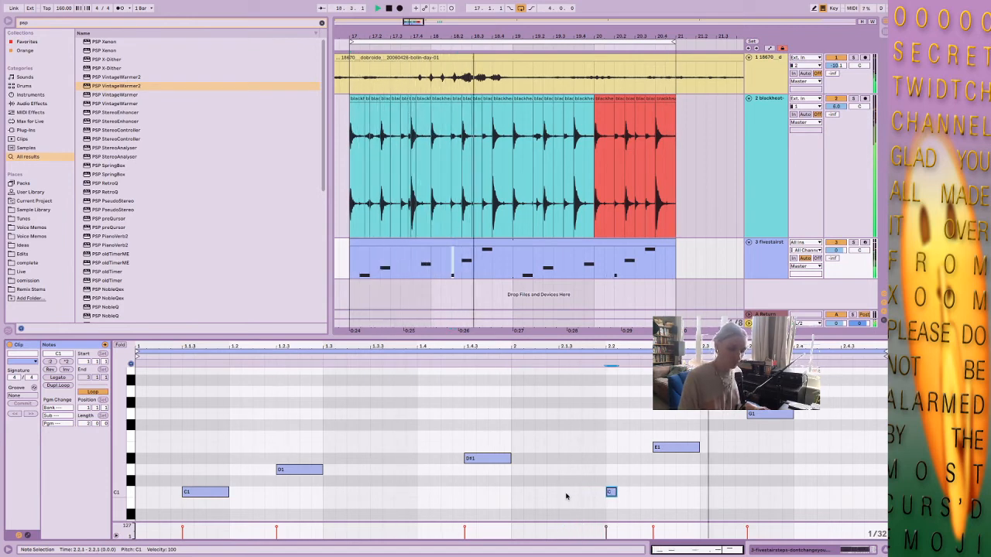
key(shift+Right)
key(shift+Right)
key(Up)
key(Up)
key(Up)
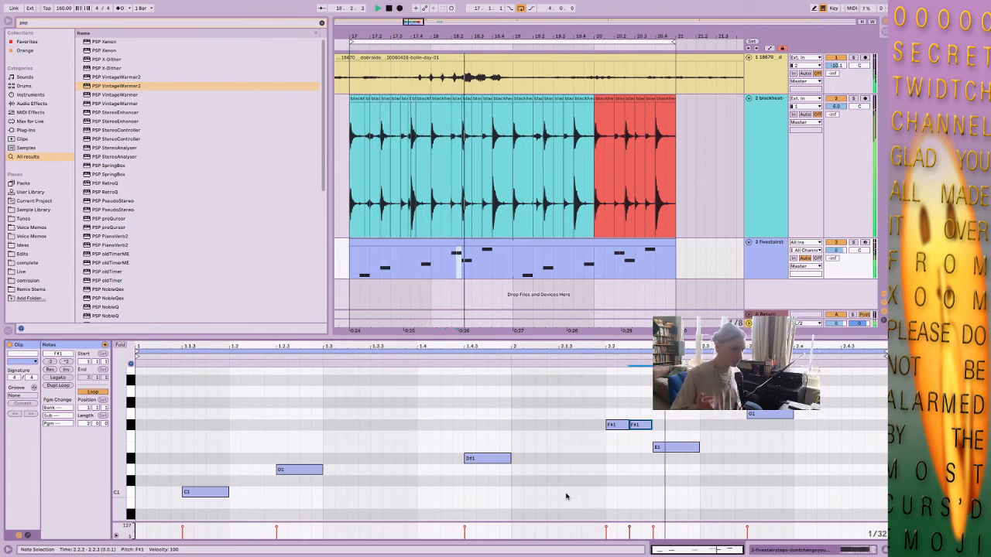
Move the duplicated F#1 note to 2.3 and delete the original F#1 at 2.2.
key(Right)
key(Right)
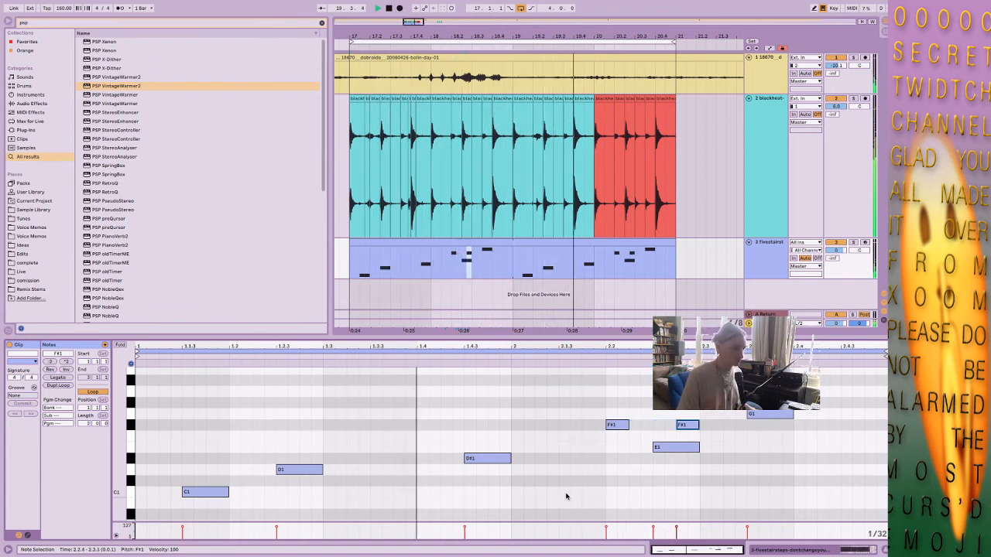
double_click(625, 428)
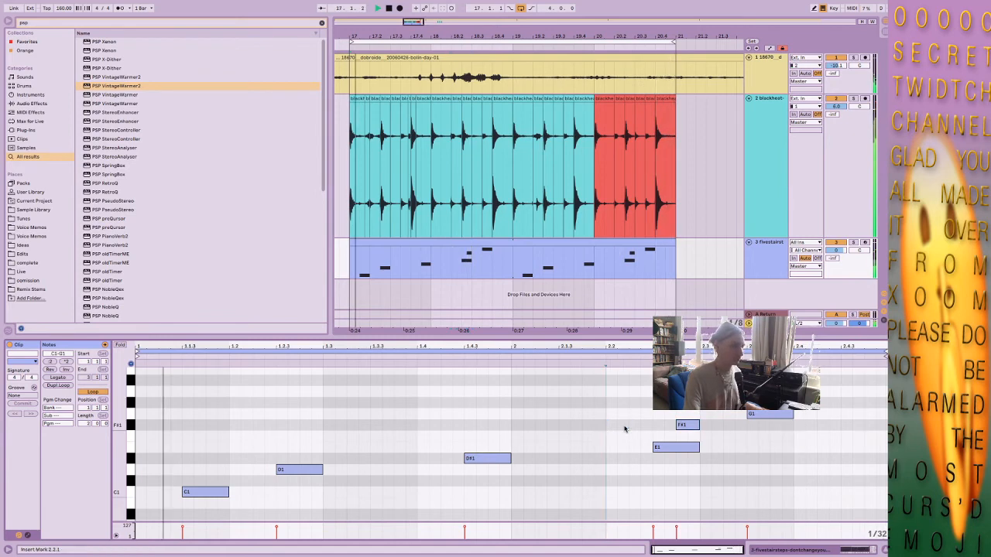
click(688, 427)
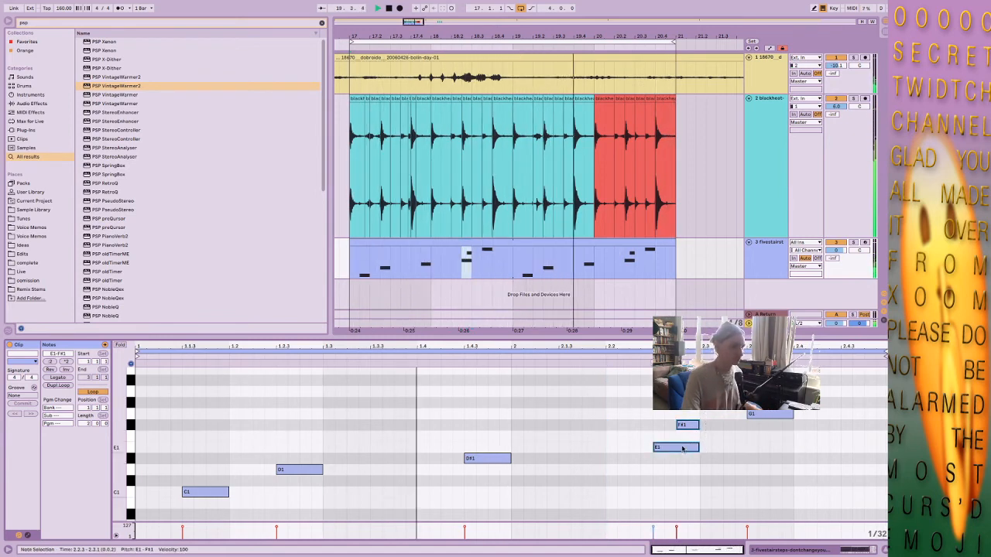
click(696, 412)
click(685, 426)
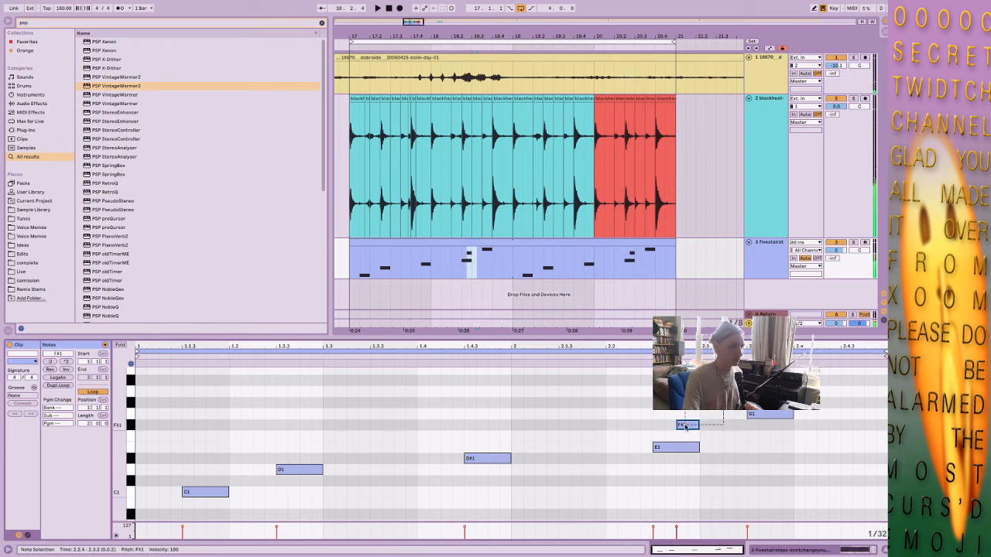
key(Right)
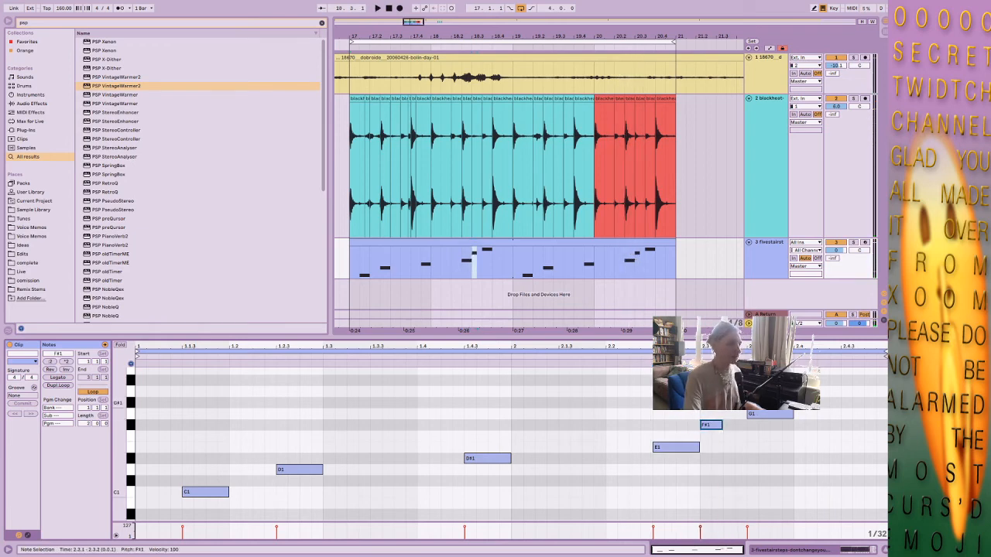
Lengthen the F#1 note at 2.3 to end at 2.3.3 and play the whole fivestairsteps clip over the break.
click(653, 204)
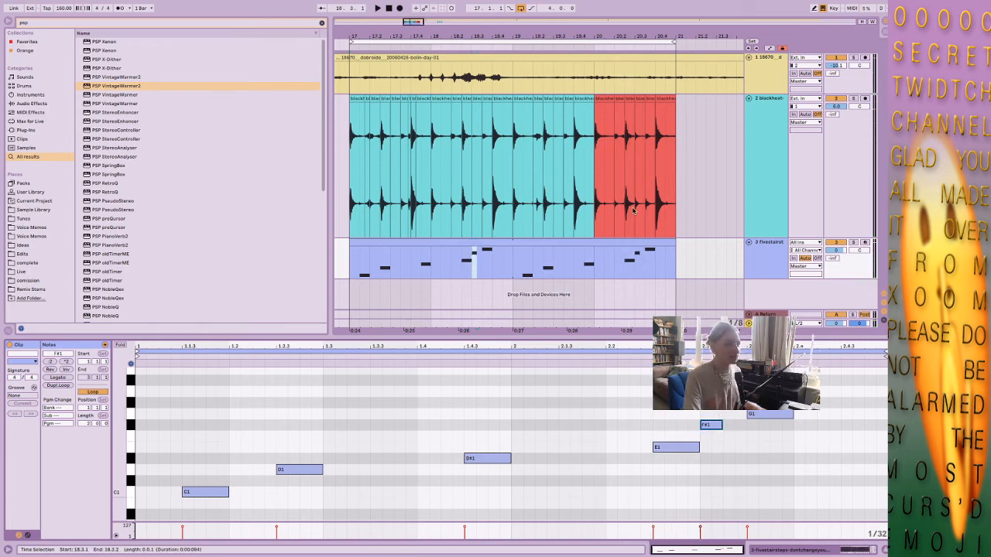
click(638, 203)
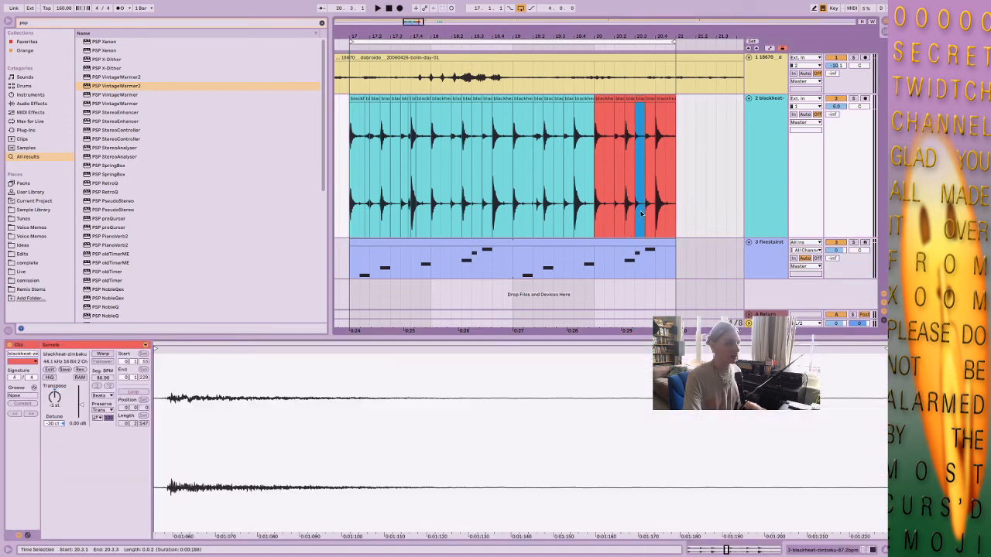
click(489, 266)
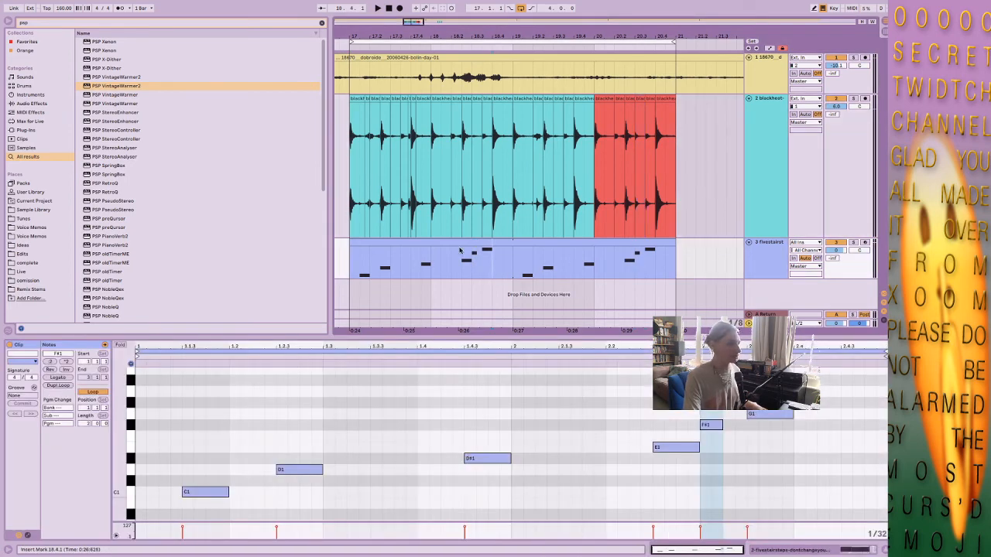
click(710, 425)
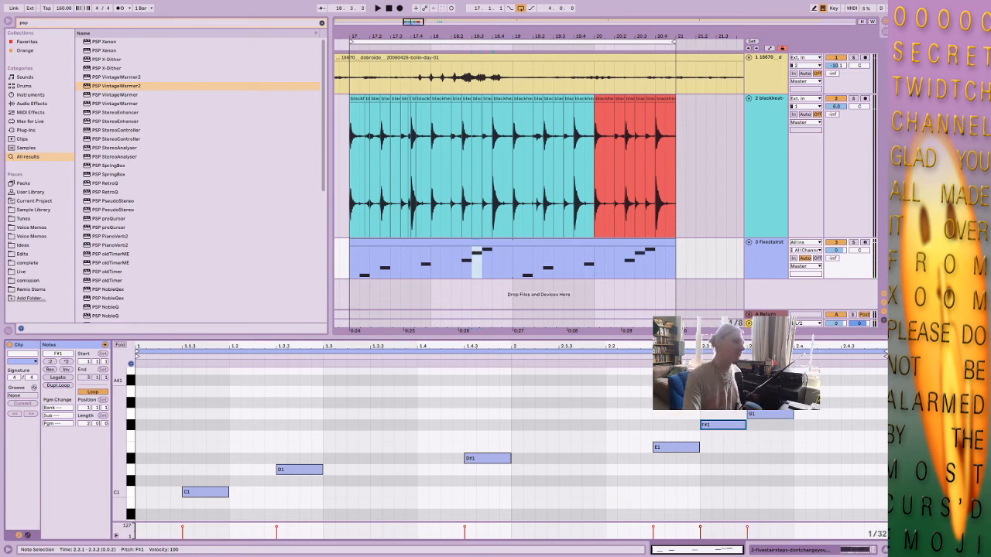
click(391, 242)
key(space)
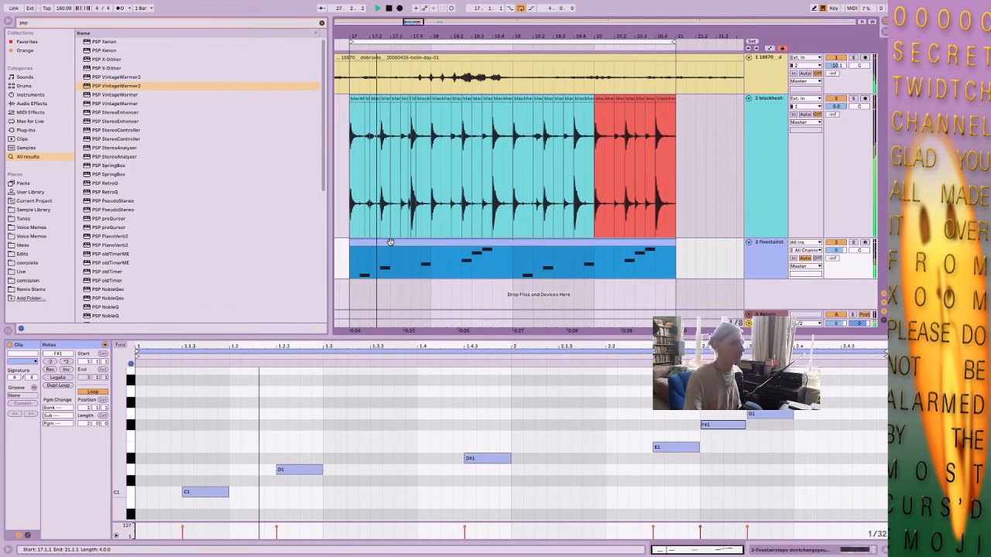
Transpose the bolin-day field recording clip to -13 st and show its track's effects chain.
click(733, 66)
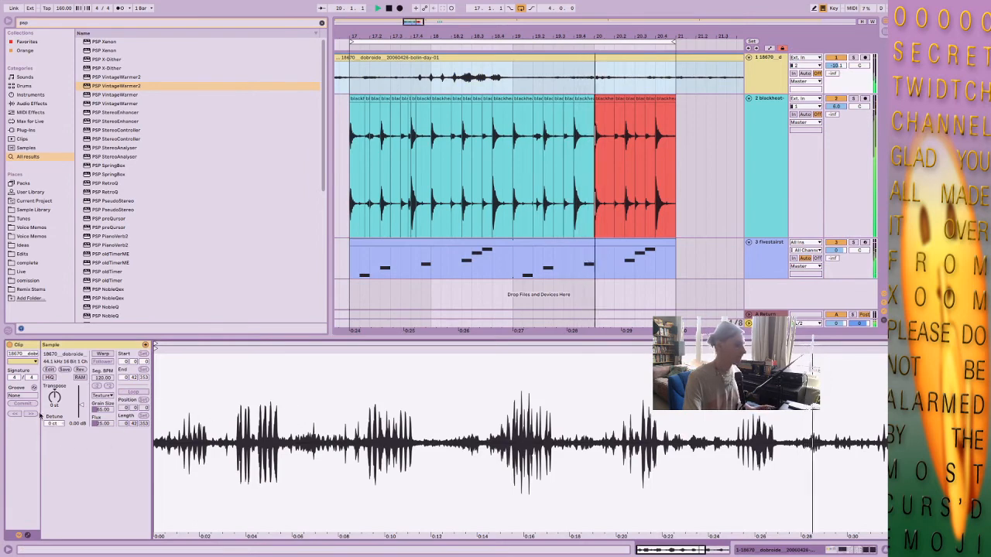
drag(54, 397, 54, 423)
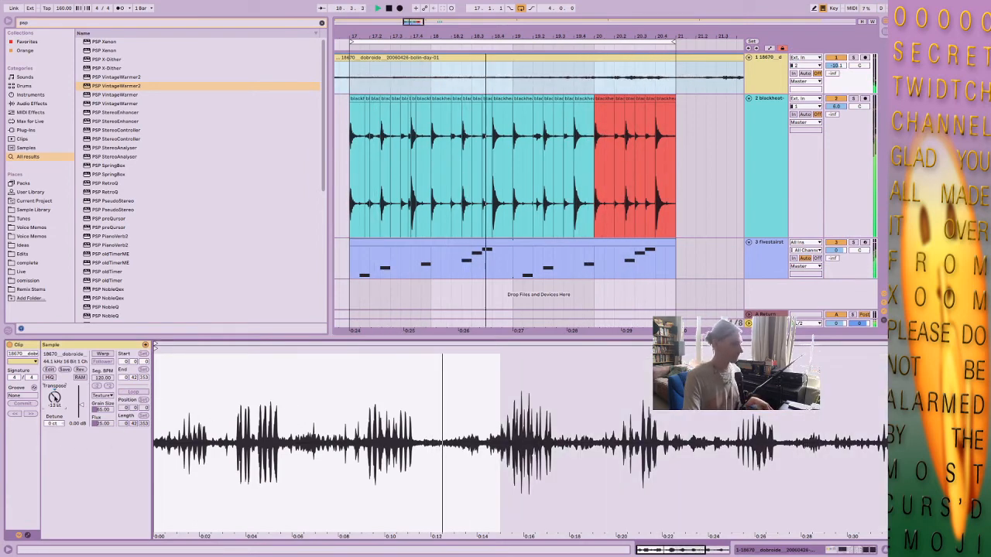
click(507, 77)
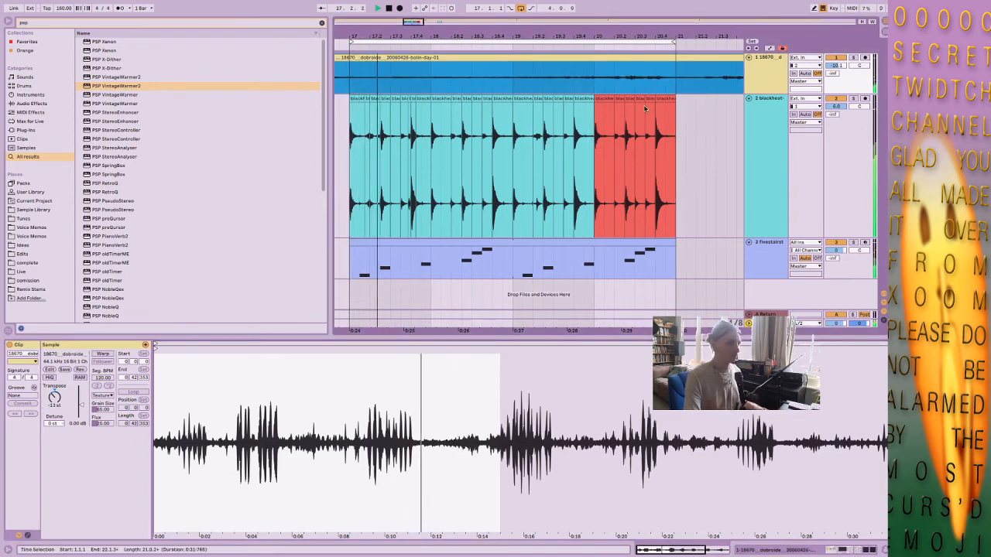
double_click(774, 58)
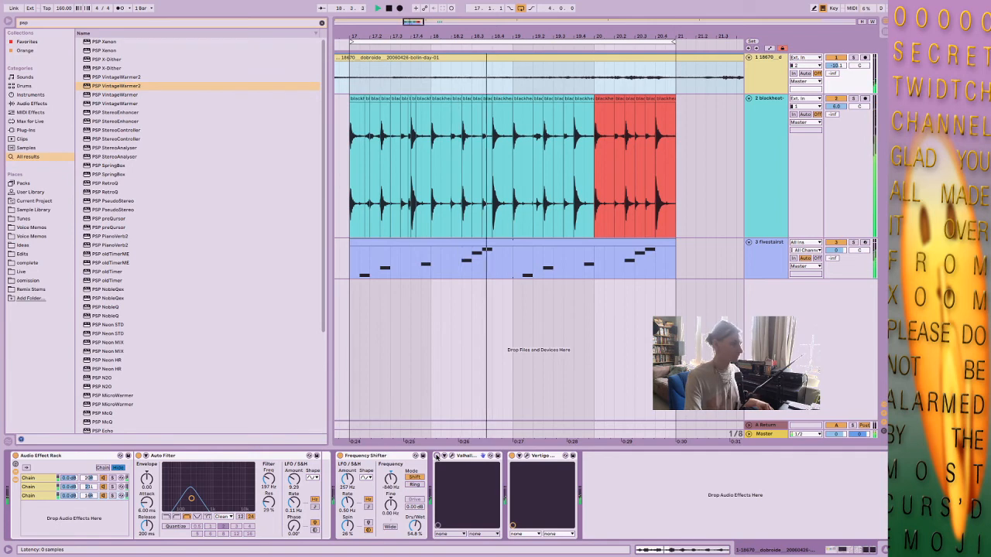
Compare the loop with and without the fivestairsteps clip by deactivating and reactivating it, and stop playback.
click(639, 250)
key(0)
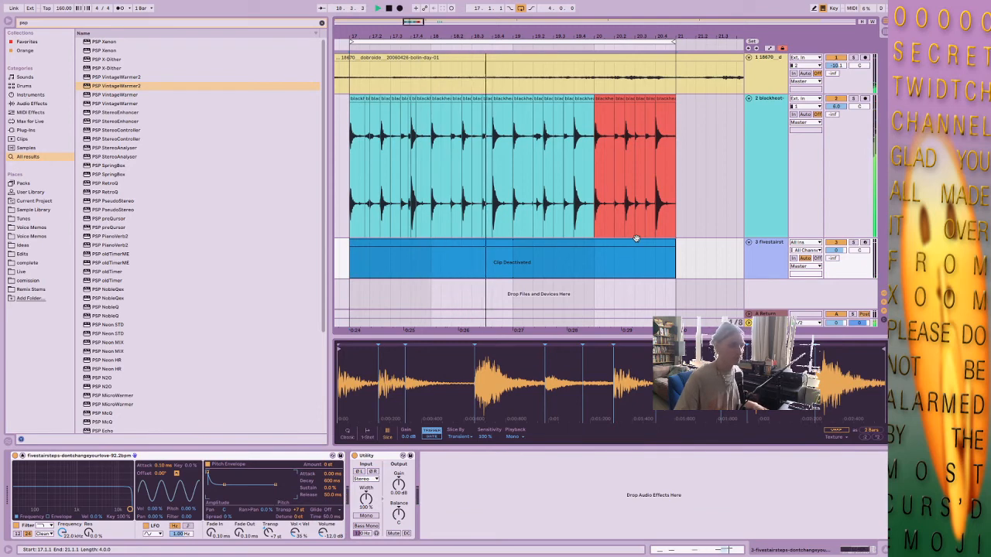
key(0)
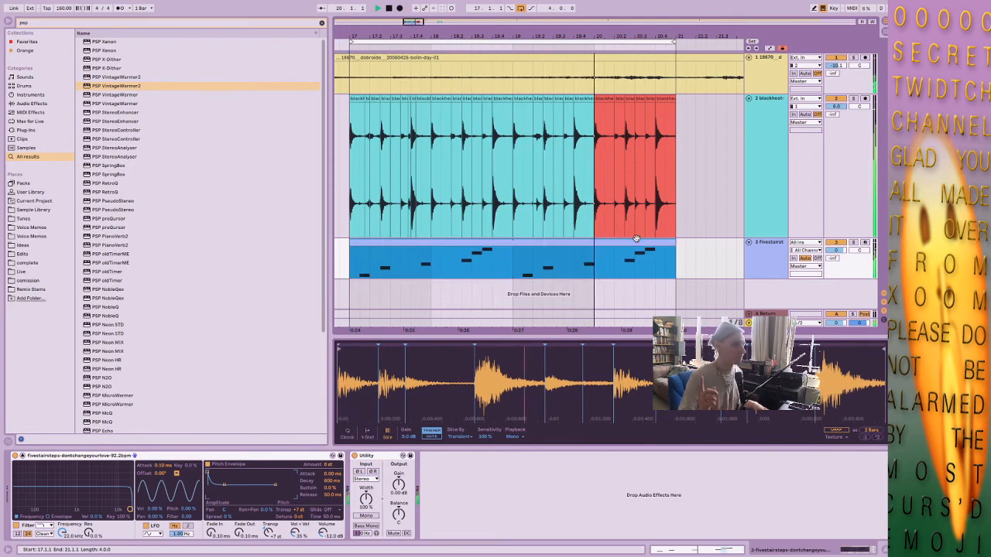
key(space)
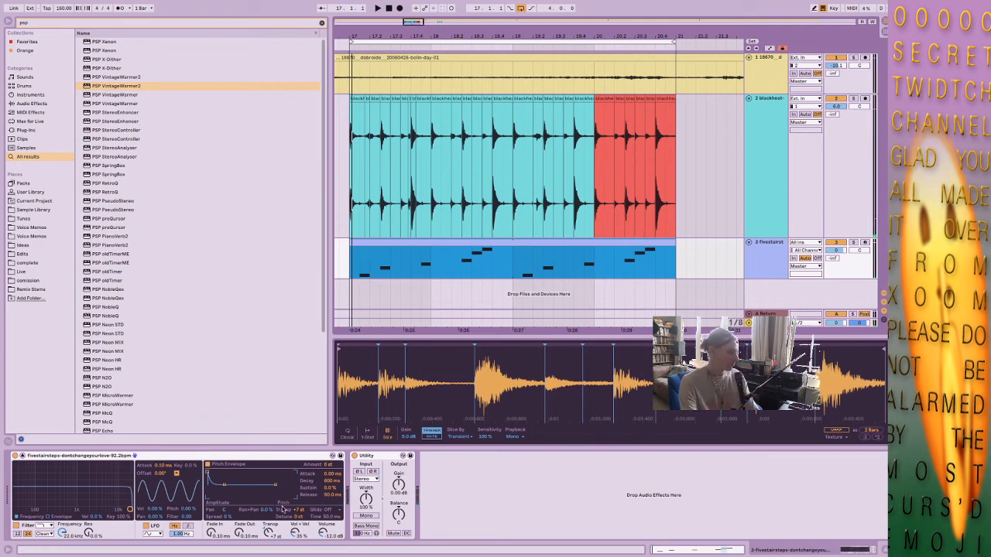
Group the fivestairsteps Simpler into an Instrument Rack and show its chain list.
click(247, 456)
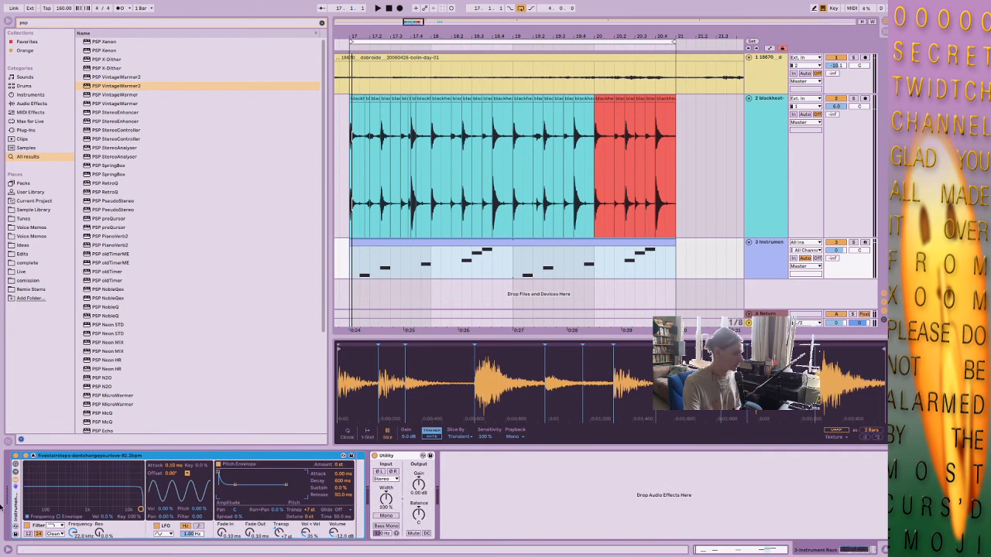
key(super+g)
click(41, 480)
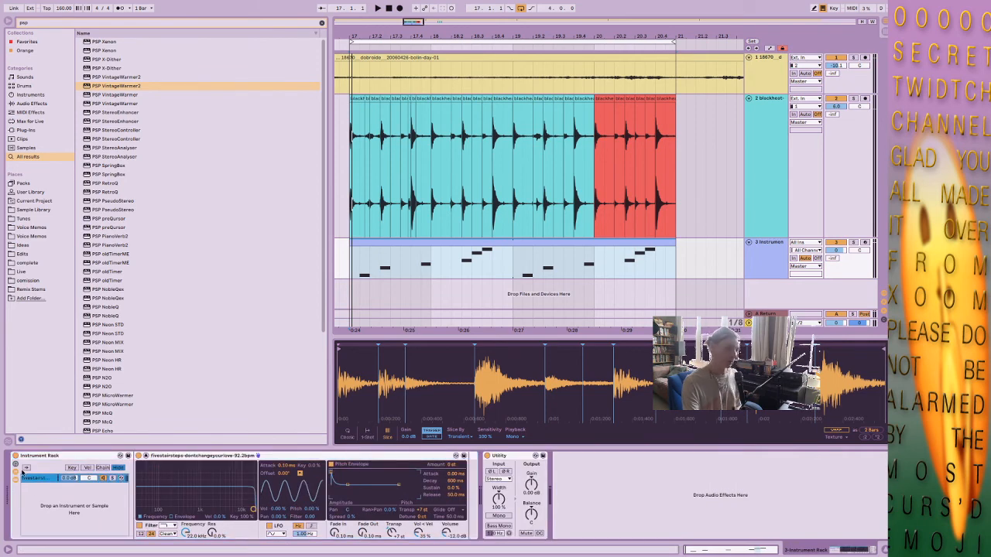
Show the rack's chain select zones and duplicate the fivestairsteps chain twice.
click(73, 468)
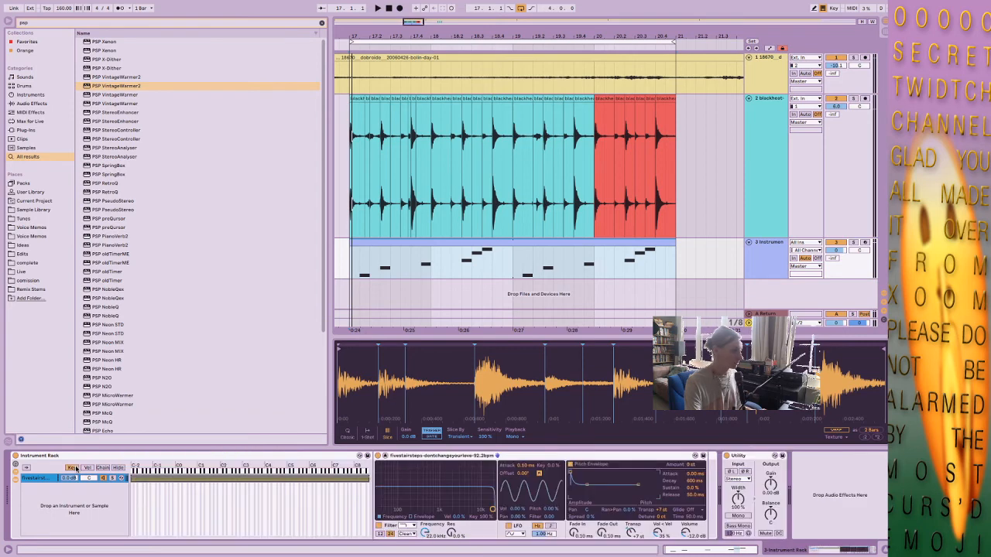
click(103, 468)
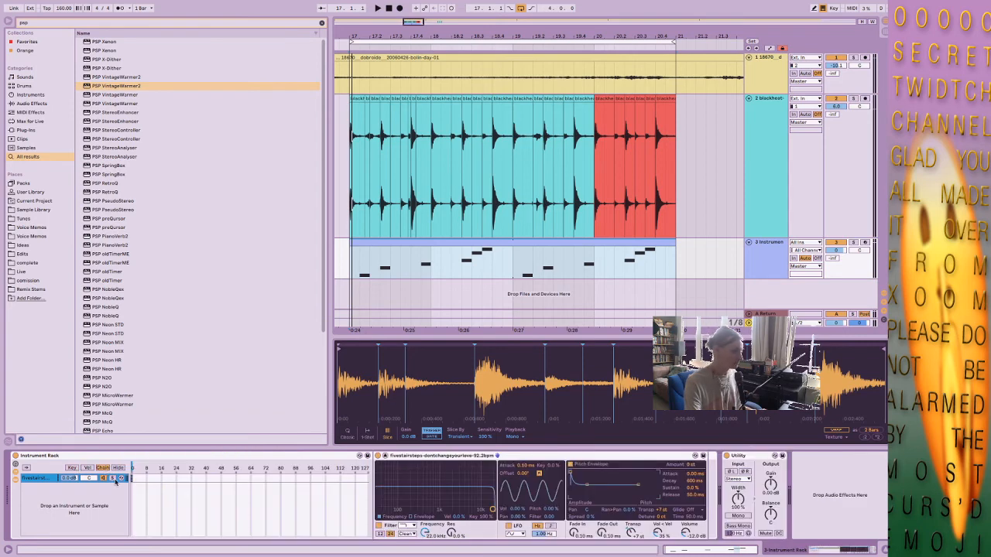
key(ctrl+d)
key(ctrl+d)
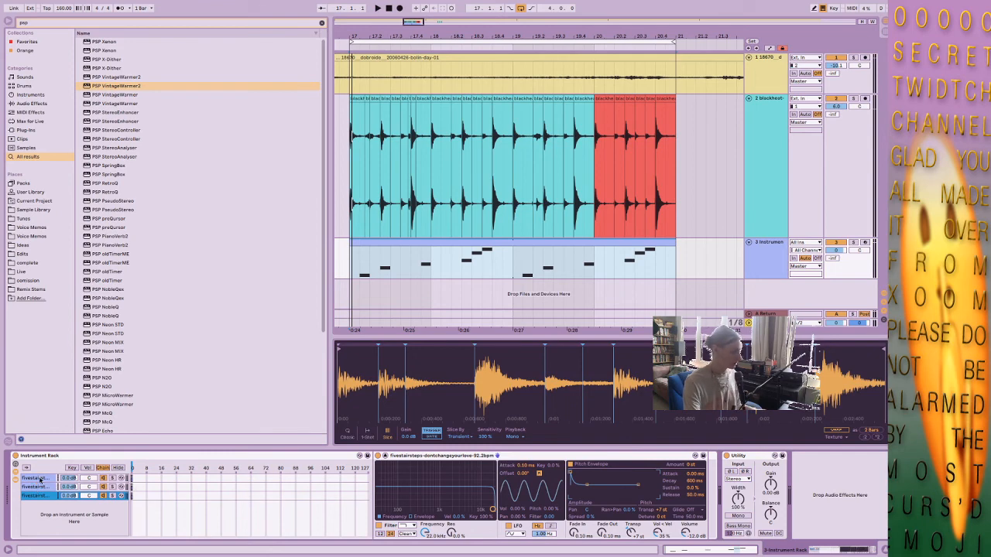
Extend the select zones of all three chains across 0 to 127 and distribute their ranges equally.
click(40, 479)
shift+click(42, 496)
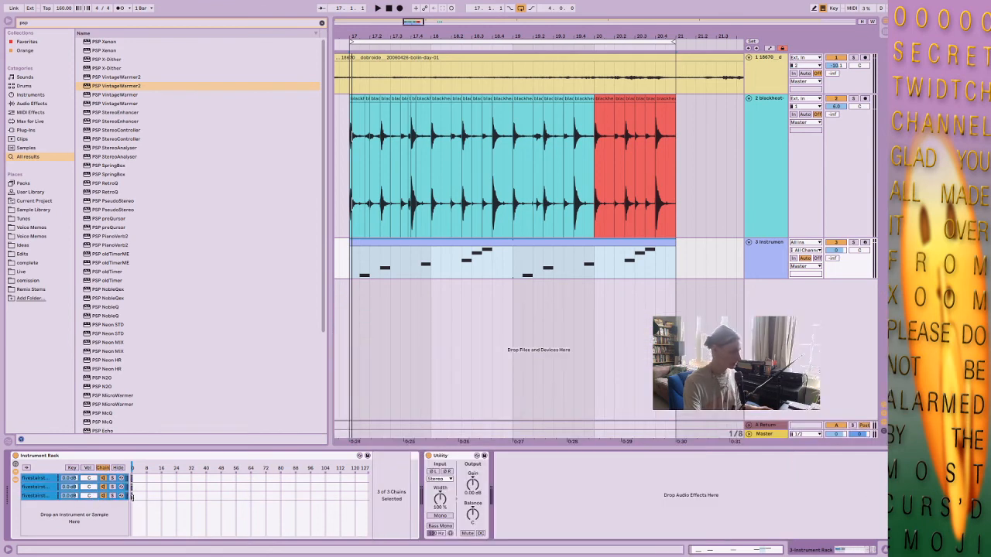
drag(132, 496, 370, 492)
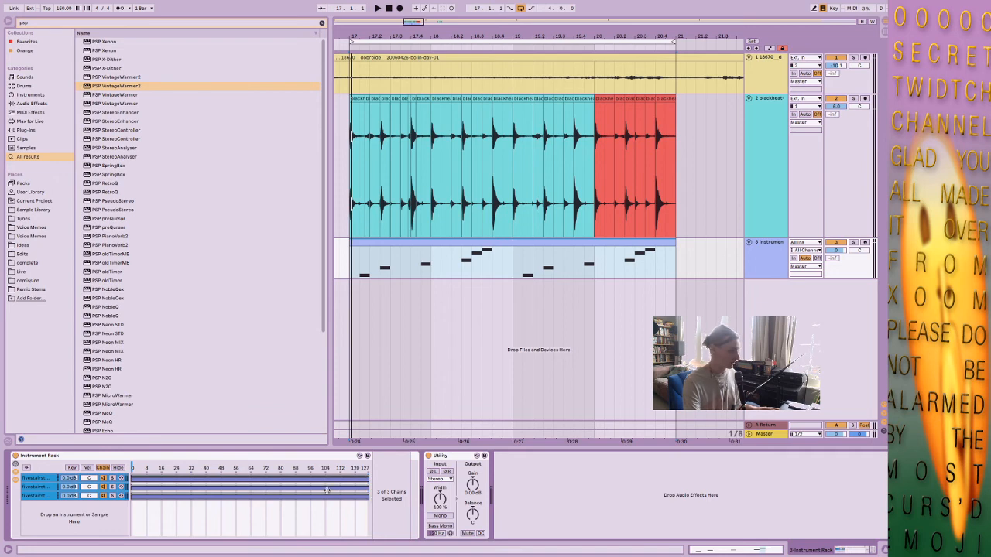
right_click(186, 492)
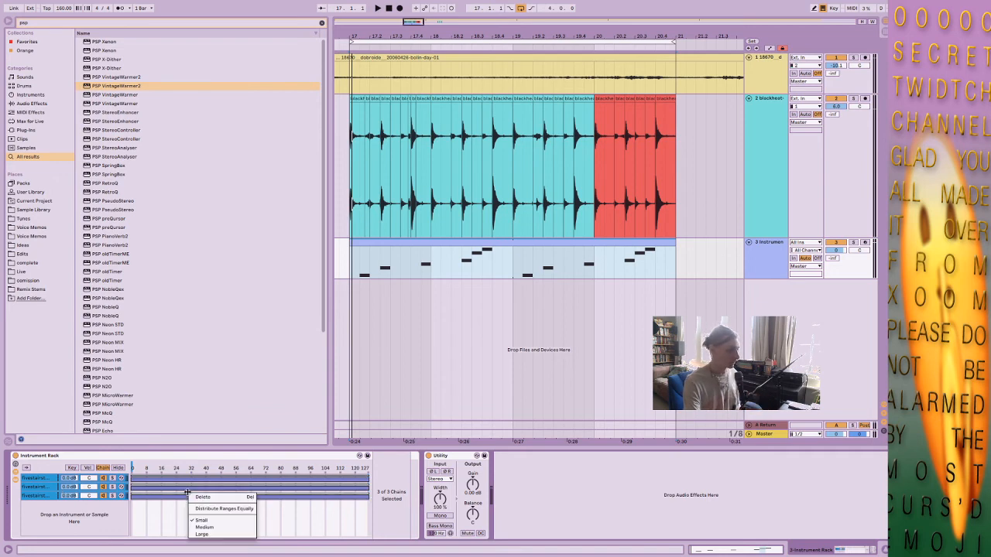
click(224, 508)
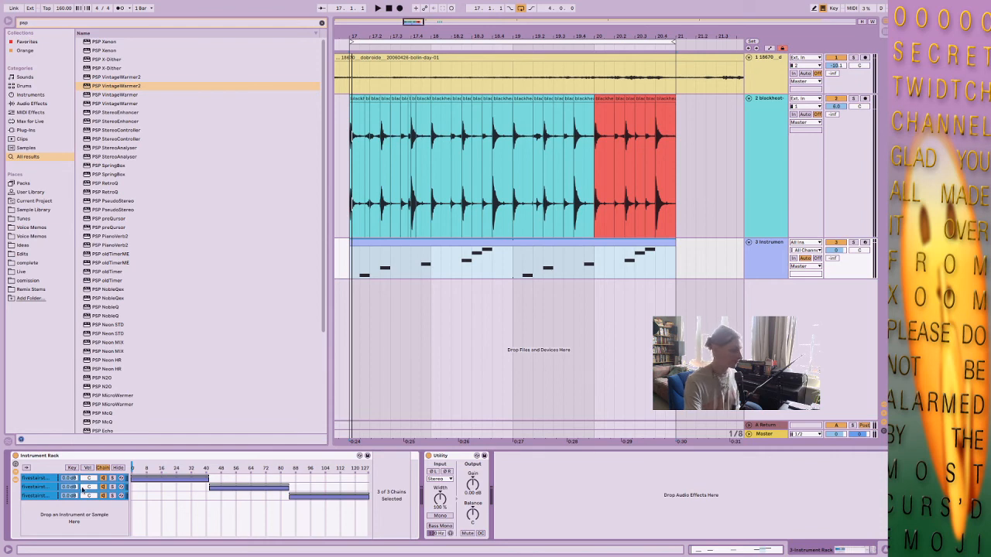
Show the second fivestairsteps chain and audition the three-hit phrase from 18.2.3 to 18.4.1 as a loop.
click(157, 467)
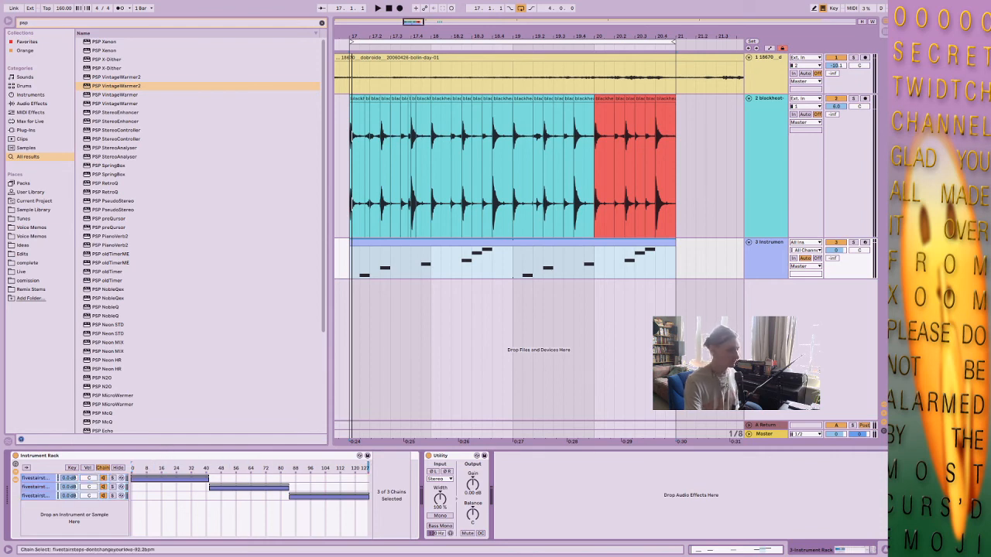
click(48, 486)
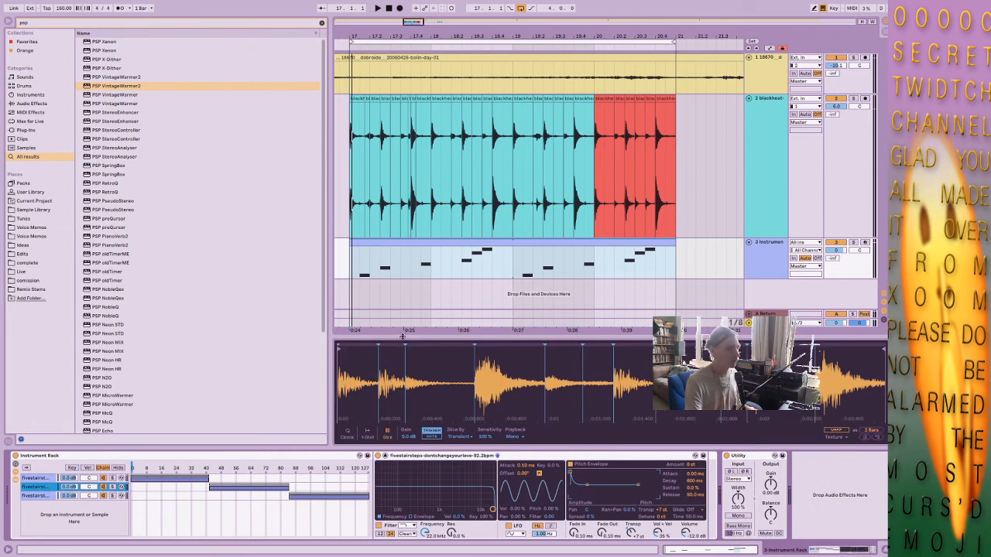
drag(465, 273, 490, 273)
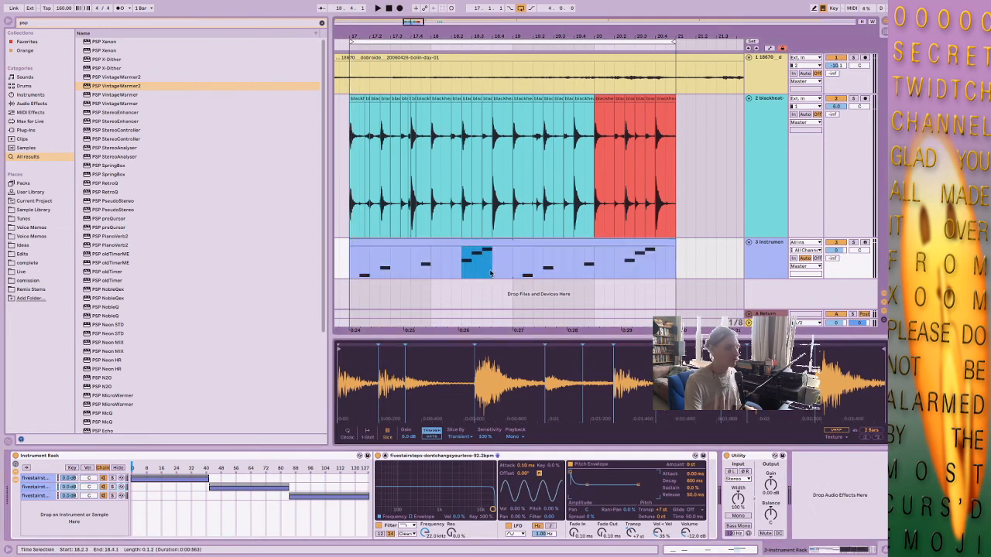
key(ctrl+l)
key(space)
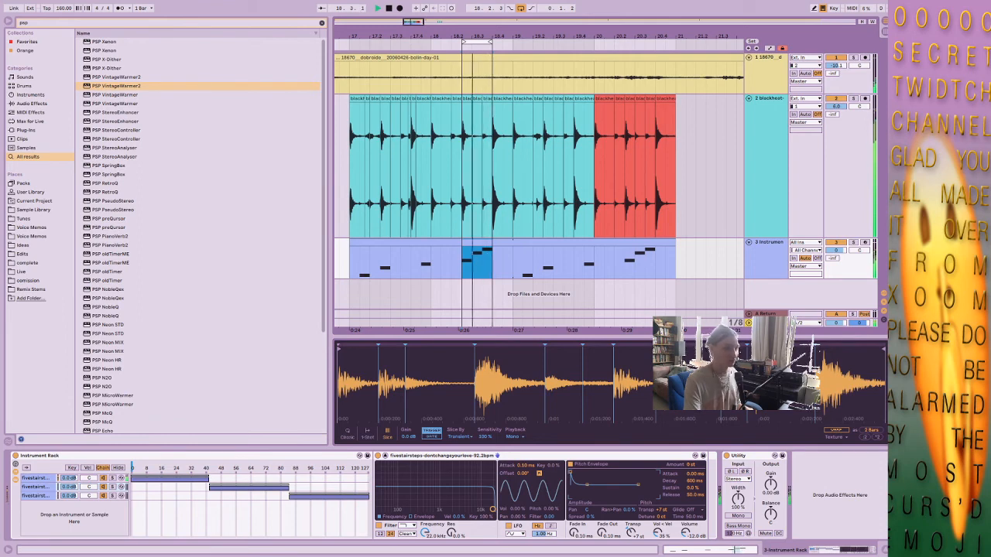
click(493, 370)
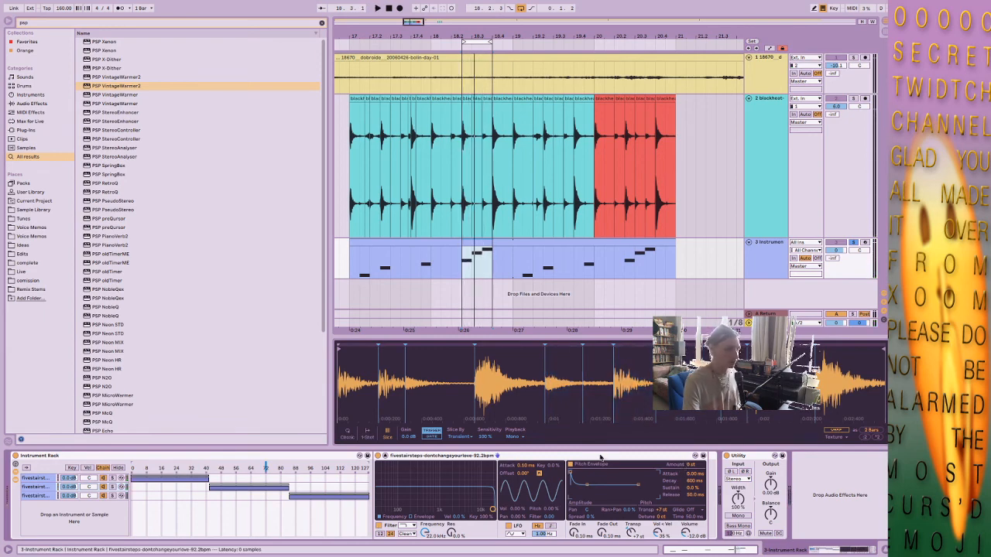
Warp the second chain's sample in Texture mode, apply the *2 warp factor twice, and set flux to 0.00 and transpose to +11 st.
click(596, 457)
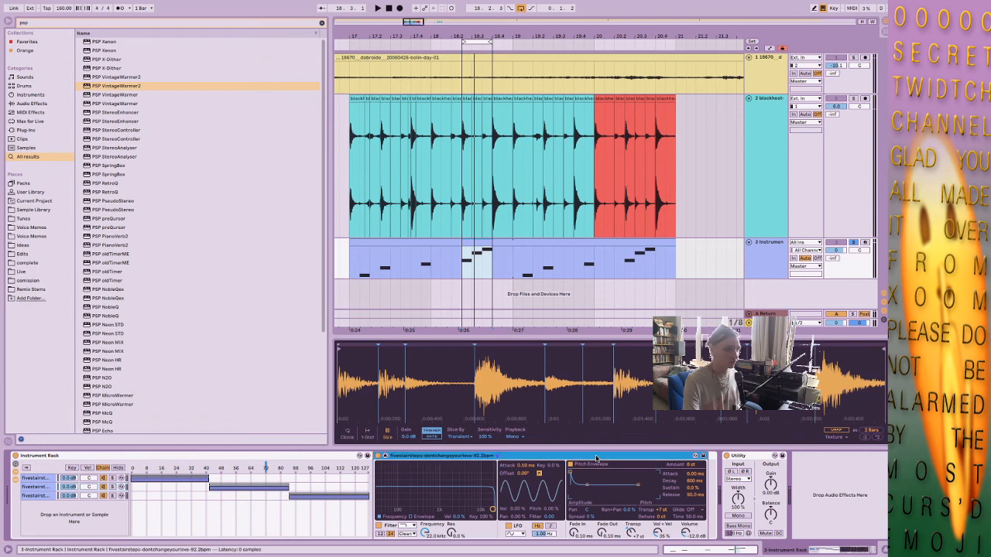
click(834, 430)
click(877, 438)
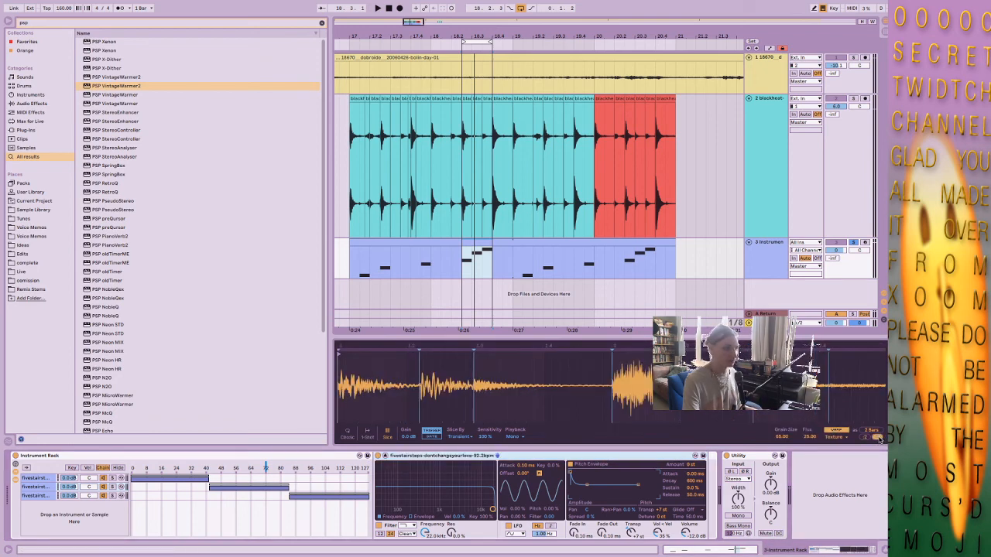
click(878, 437)
key(space)
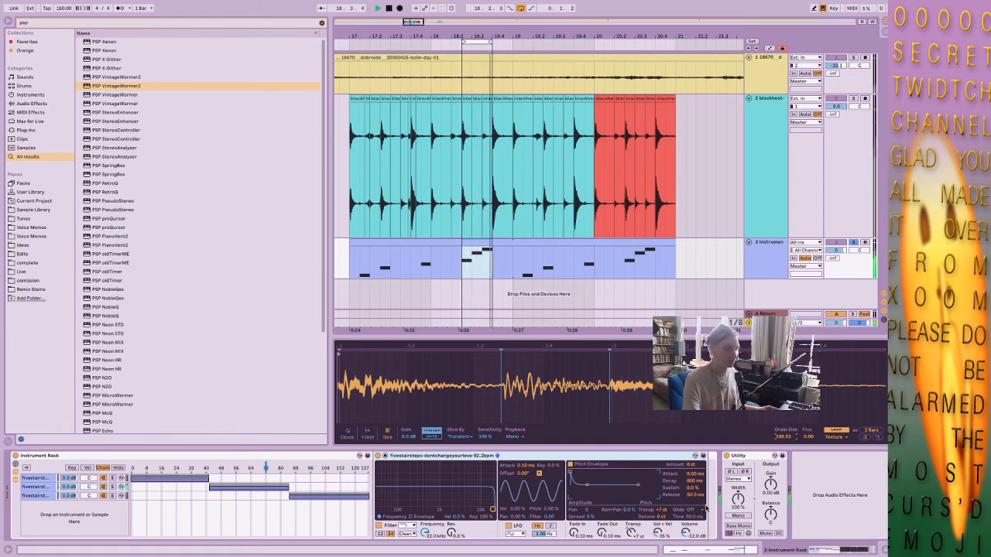
drag(629, 534, 628, 523)
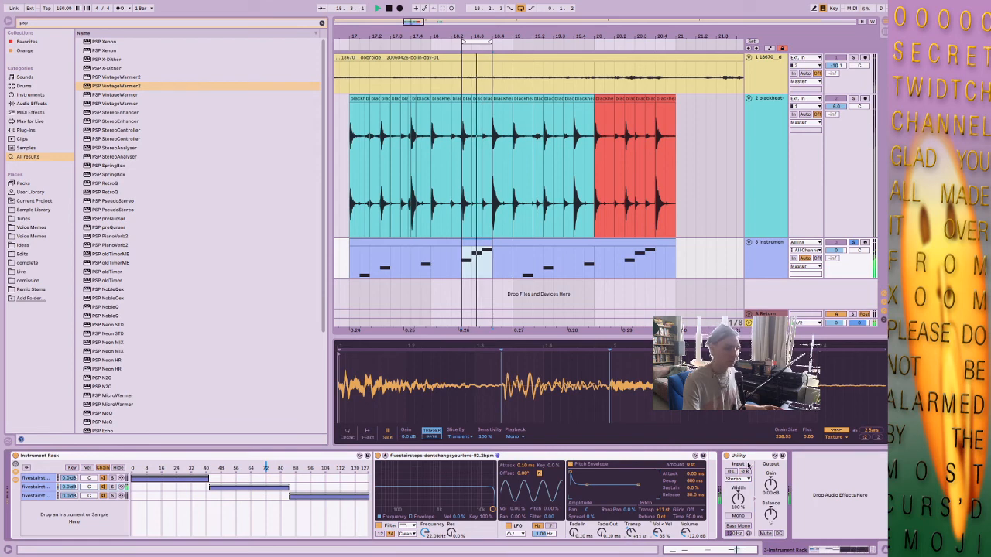
Move the chain selector into the third chain's zone and warp that chain's sample in Beats mode.
click(327, 467)
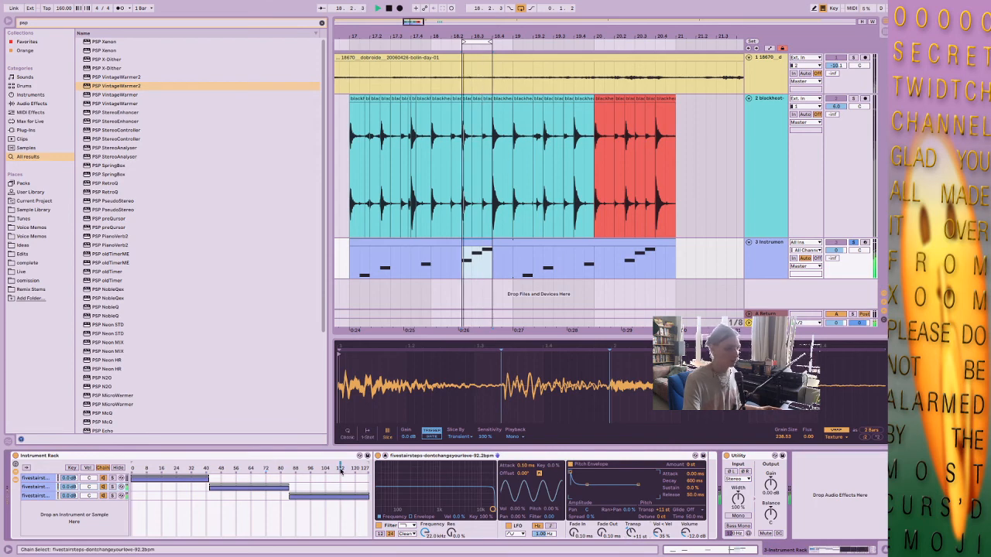
click(40, 496)
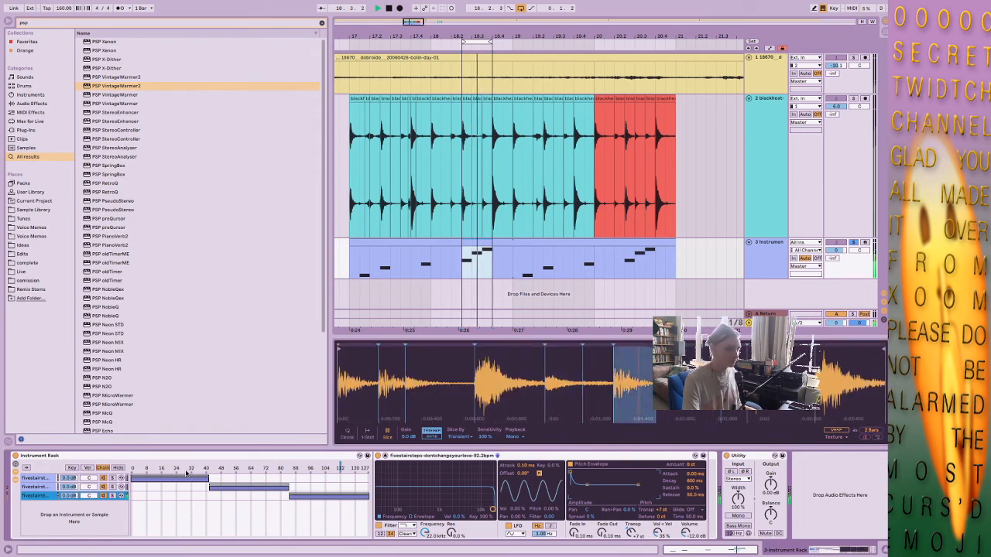
click(833, 430)
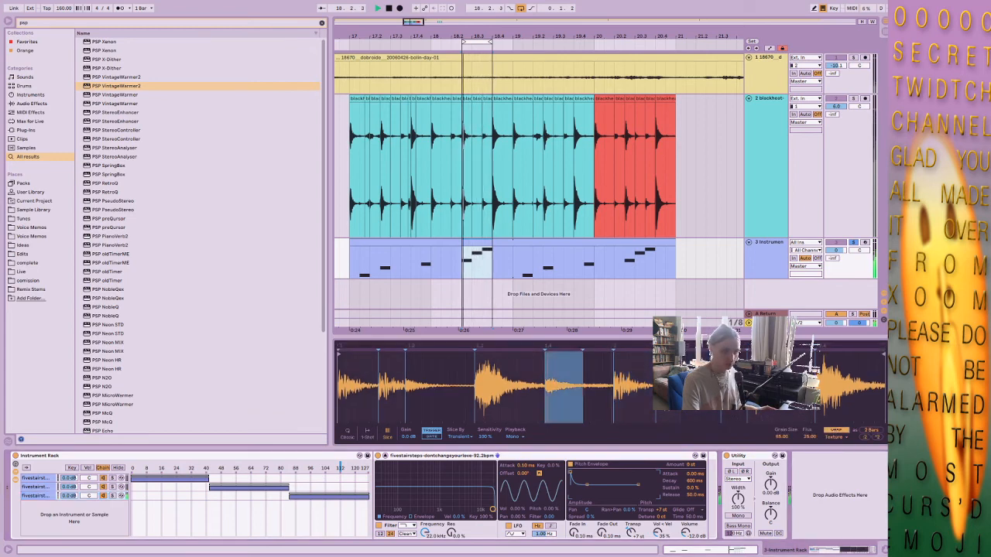
click(829, 438)
click(836, 442)
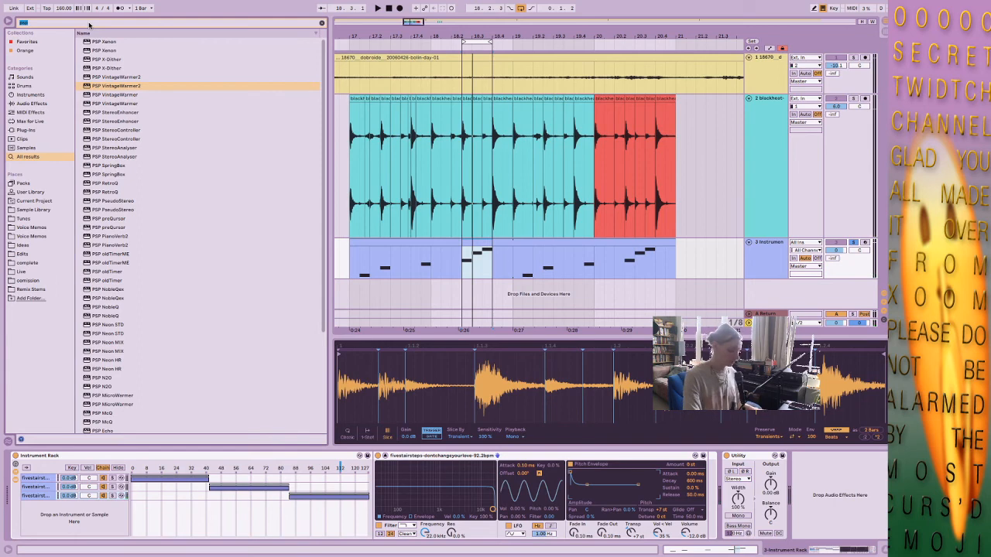
Find the LFO device, insert it before Utility, and map it to the rack's chain selector with a Random waveform at 0.63 Hz.
text(lfo)
click(99, 123)
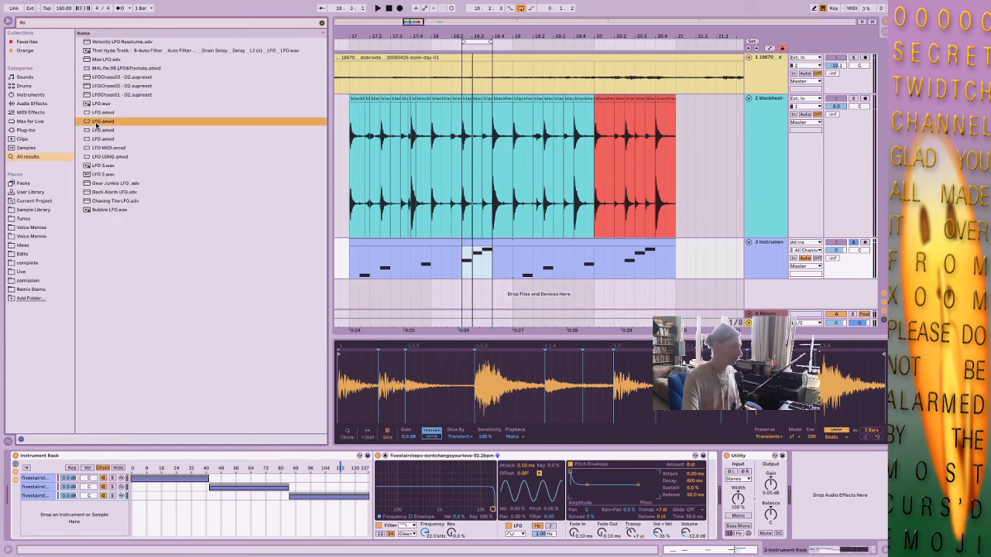
click(96, 113)
drag(96, 116, 728, 474)
click(750, 468)
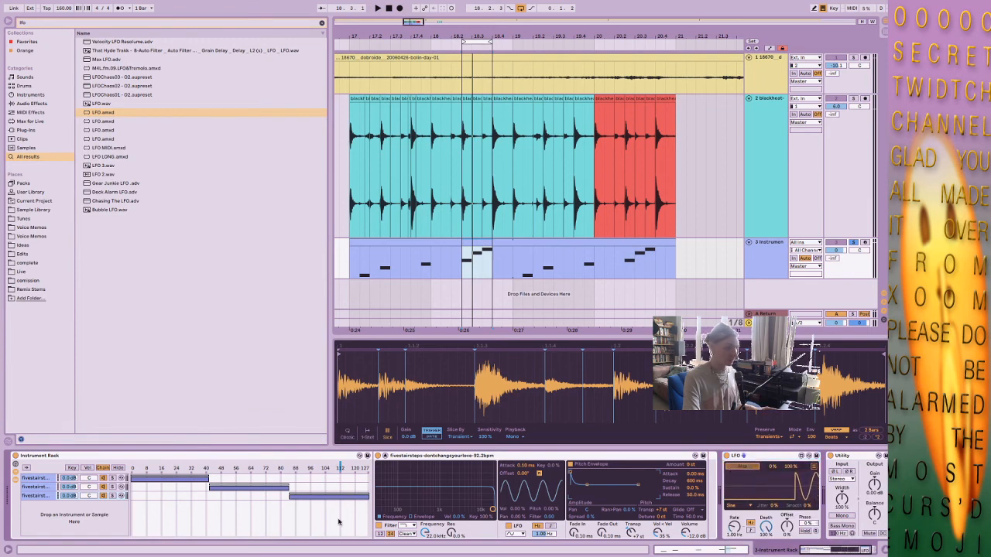
click(309, 470)
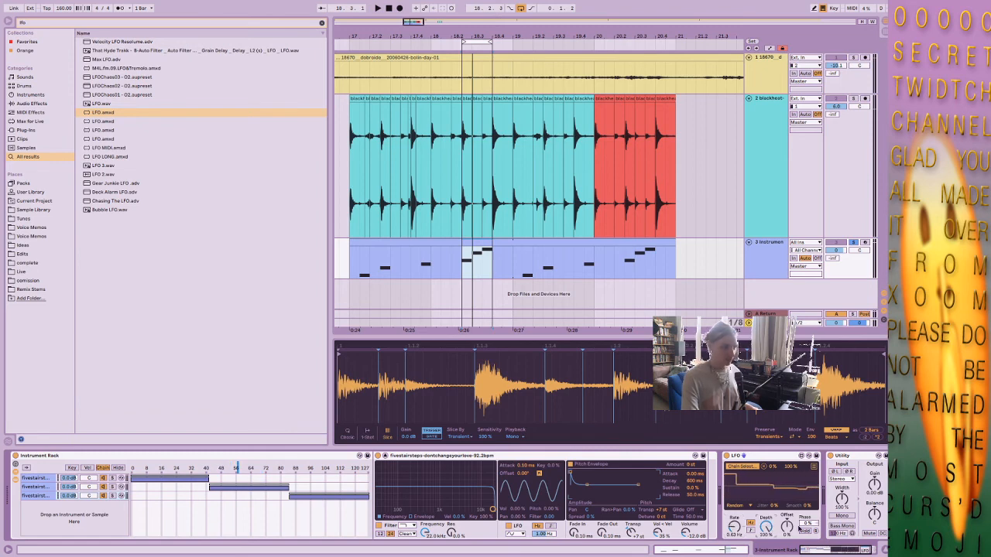
Play the LFO-driven rack and extend the loop to four bars starting at 17.1.1.
key(space)
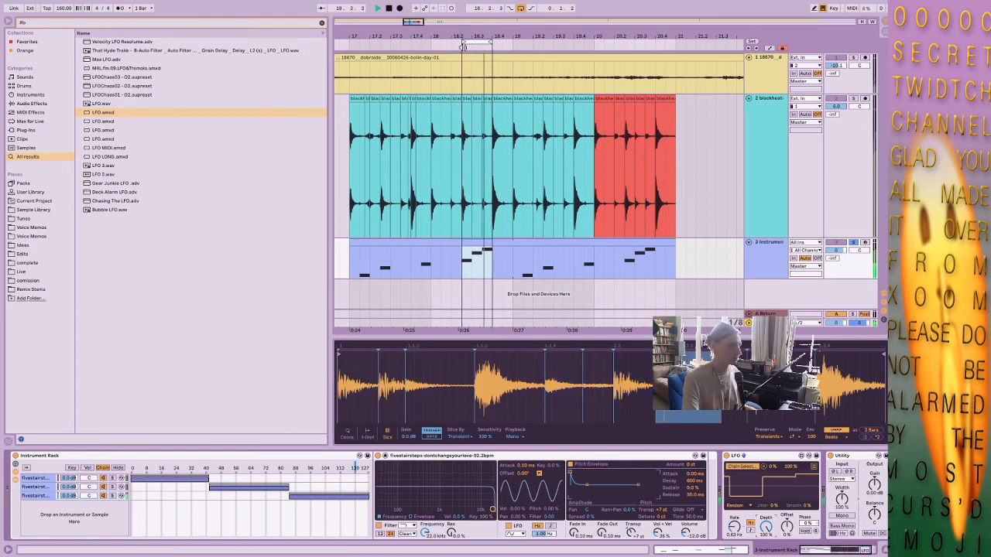
drag(462, 47, 351, 47)
drag(490, 43, 673, 43)
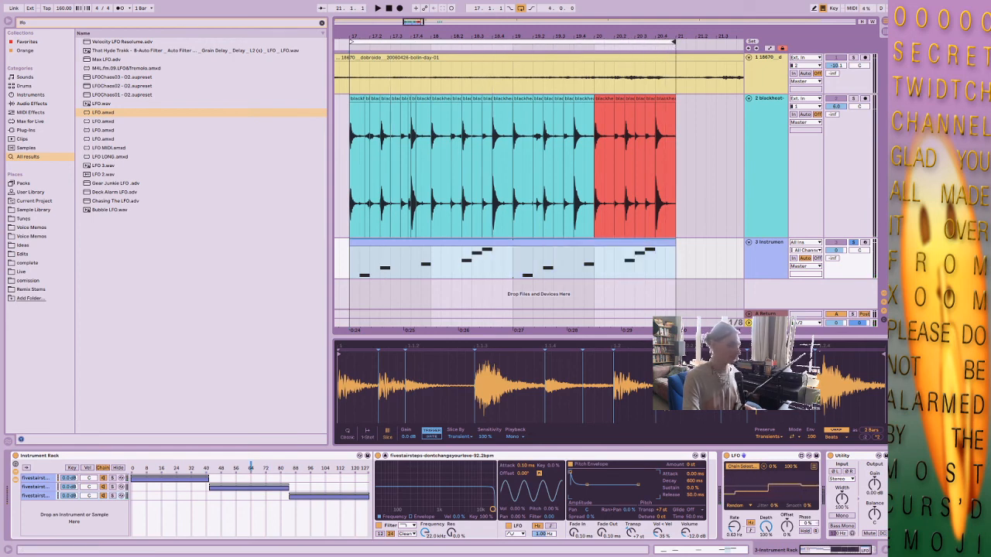
Set the first chain's Simpler transpose to +3 st and audition the soloed rack track.
click(33, 481)
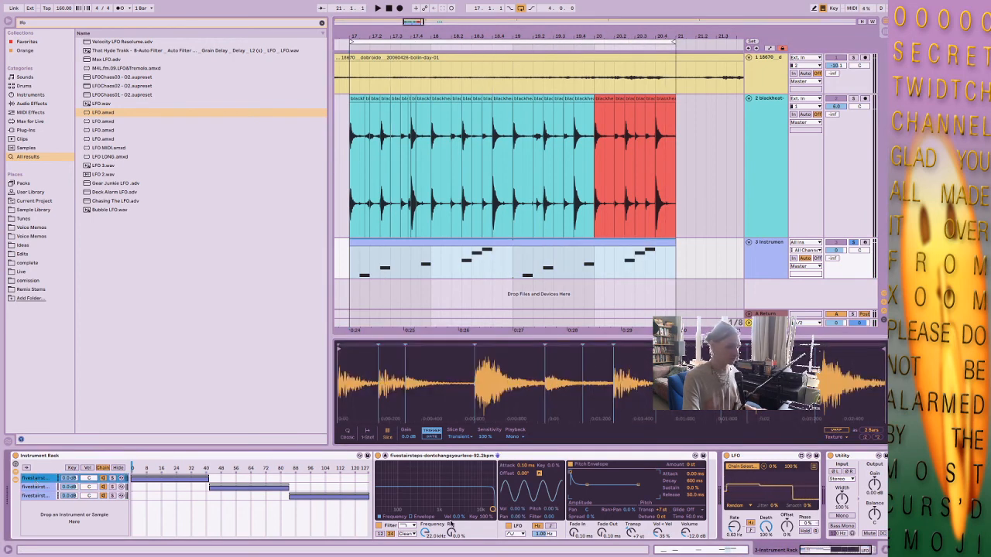
click(661, 511)
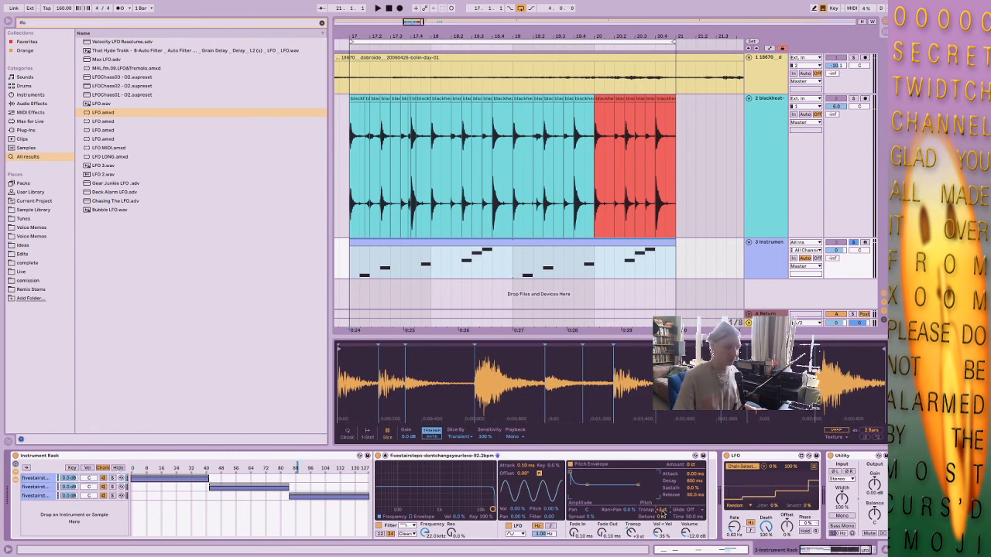
key(space)
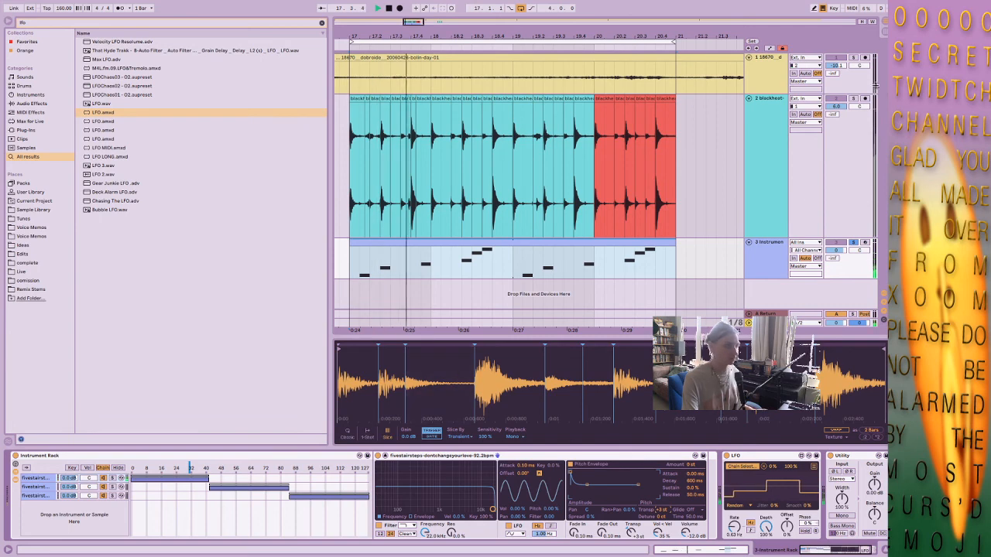
key(space)
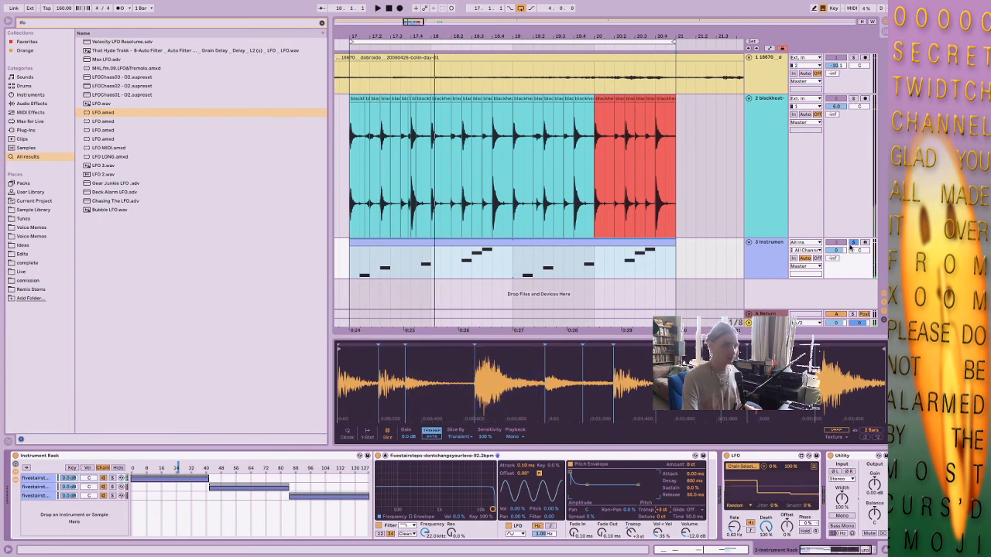
Play the unsoloed loop with the second chain's grain size at 44.82 and flux at 27.34, and stop with the rack's devices shown.
key(space)
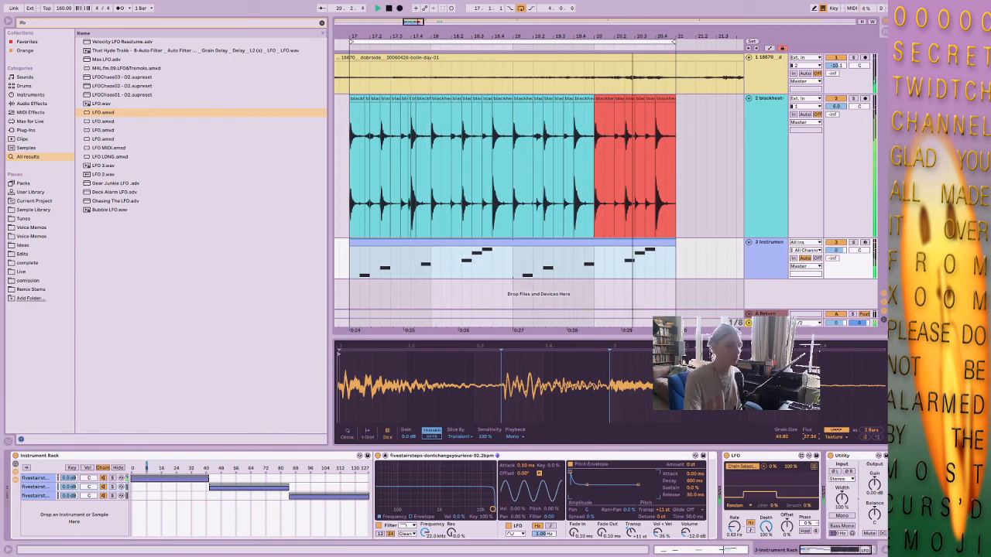
click(884, 550)
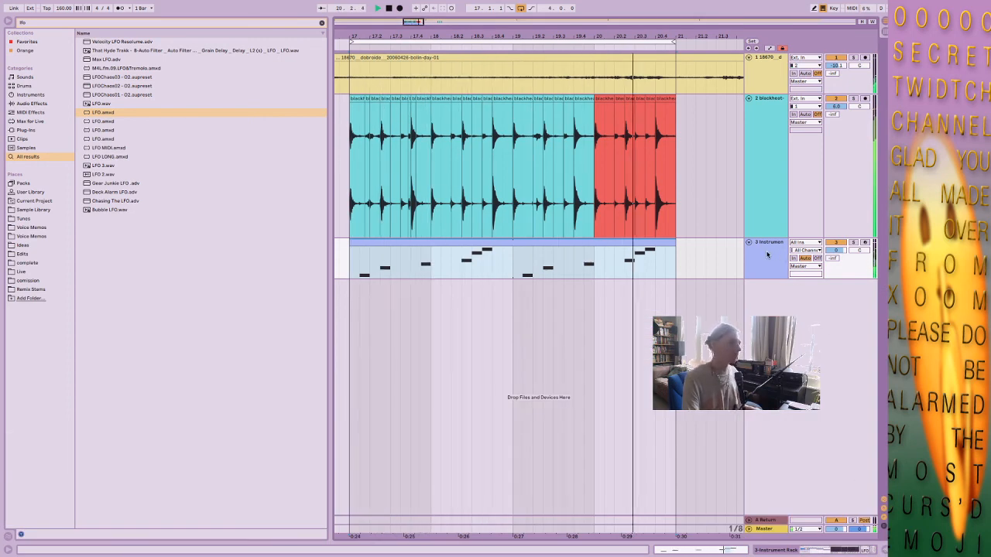
key(space)
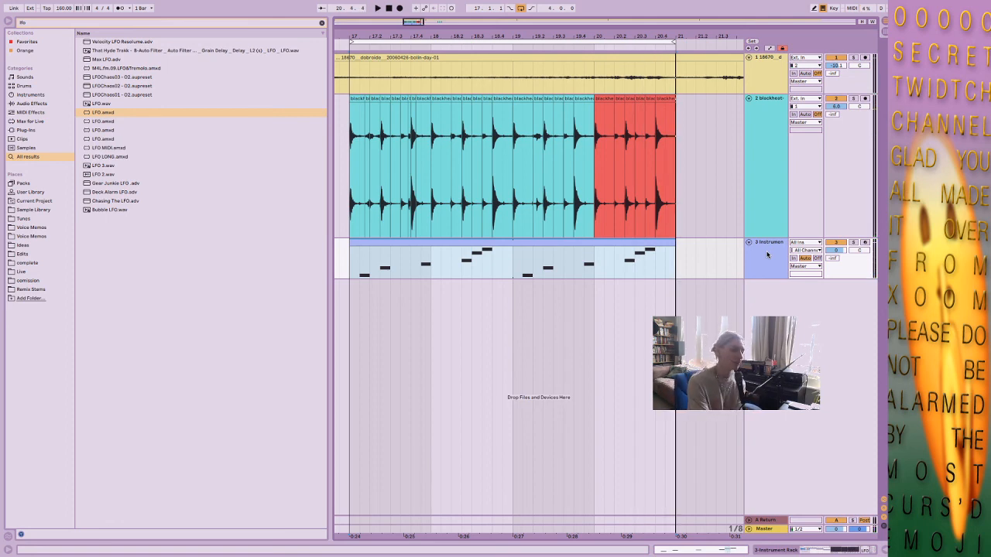
double_click(767, 254)
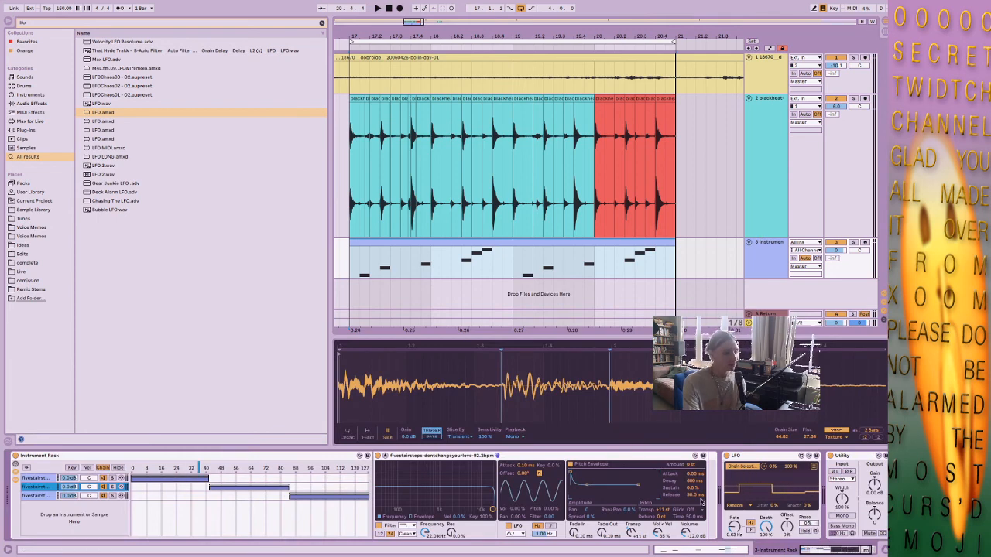
Hide the browser and zoom the arrangement out around the looped four-bar section.
drag(845, 550, 855, 550)
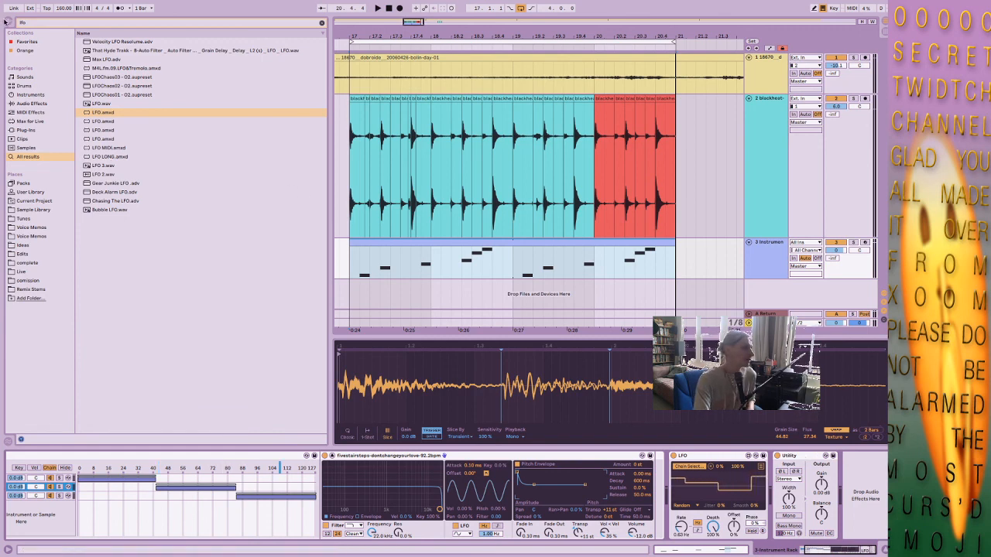
click(5, 22)
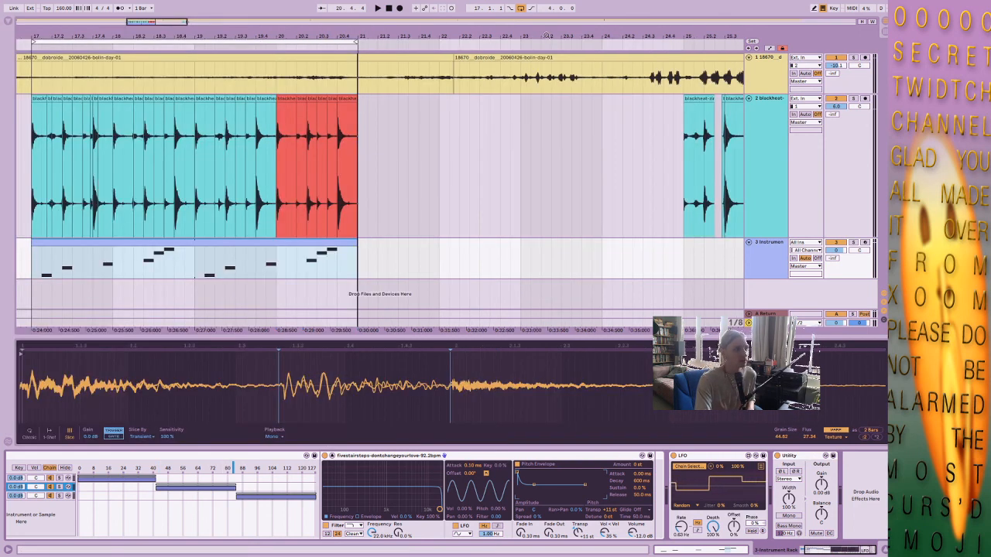
drag(546, 36, 668, 23)
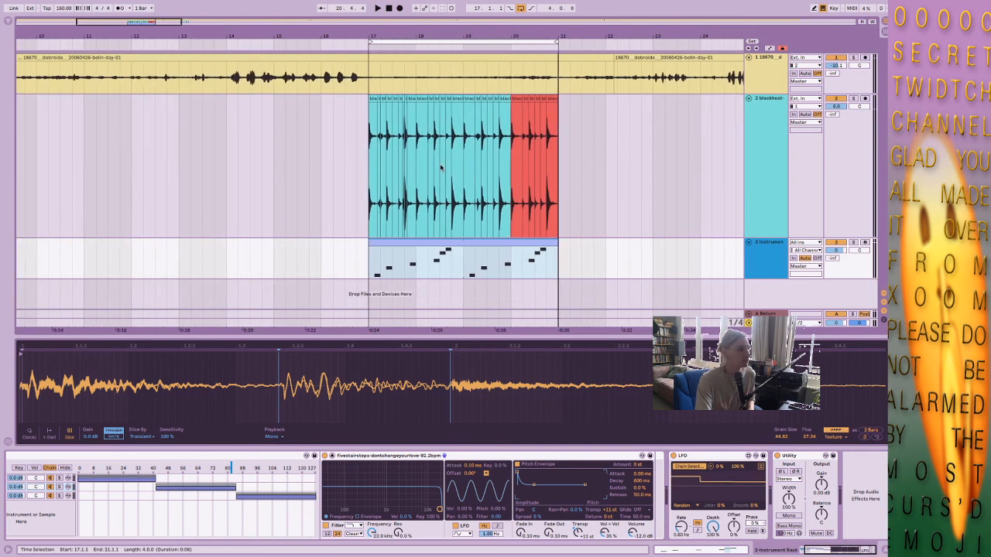